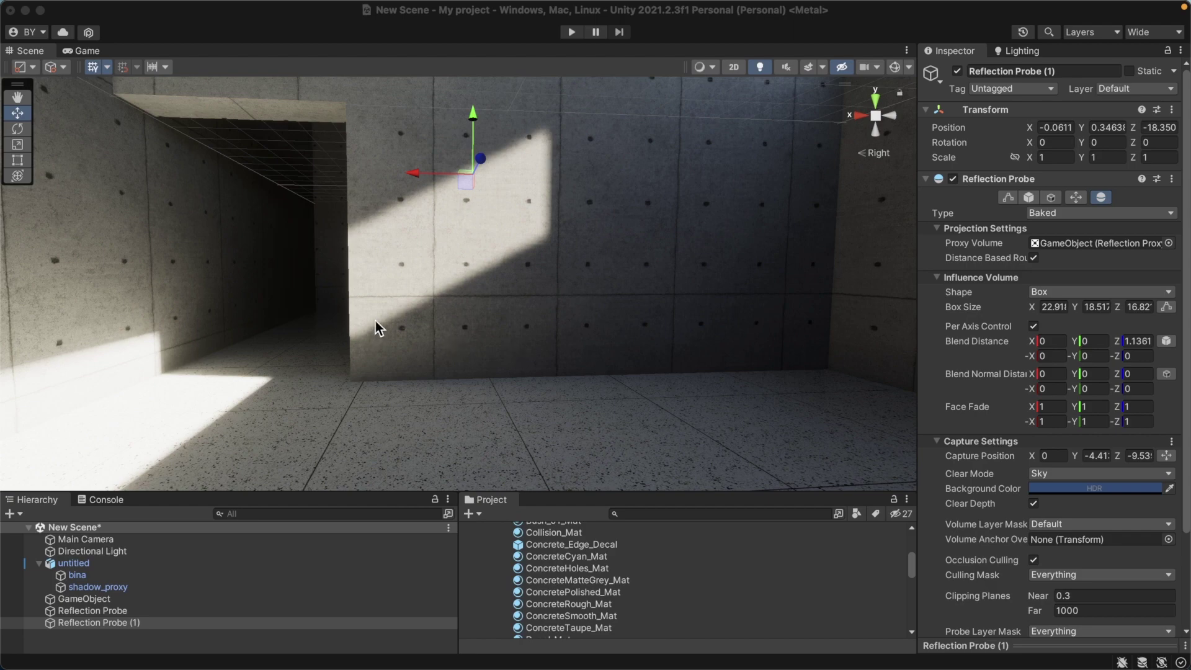
- Look around Unity's sunlit concrete room toward the tunnel entrance, then switch to Blender
scroll(378, 329, "up", 2)
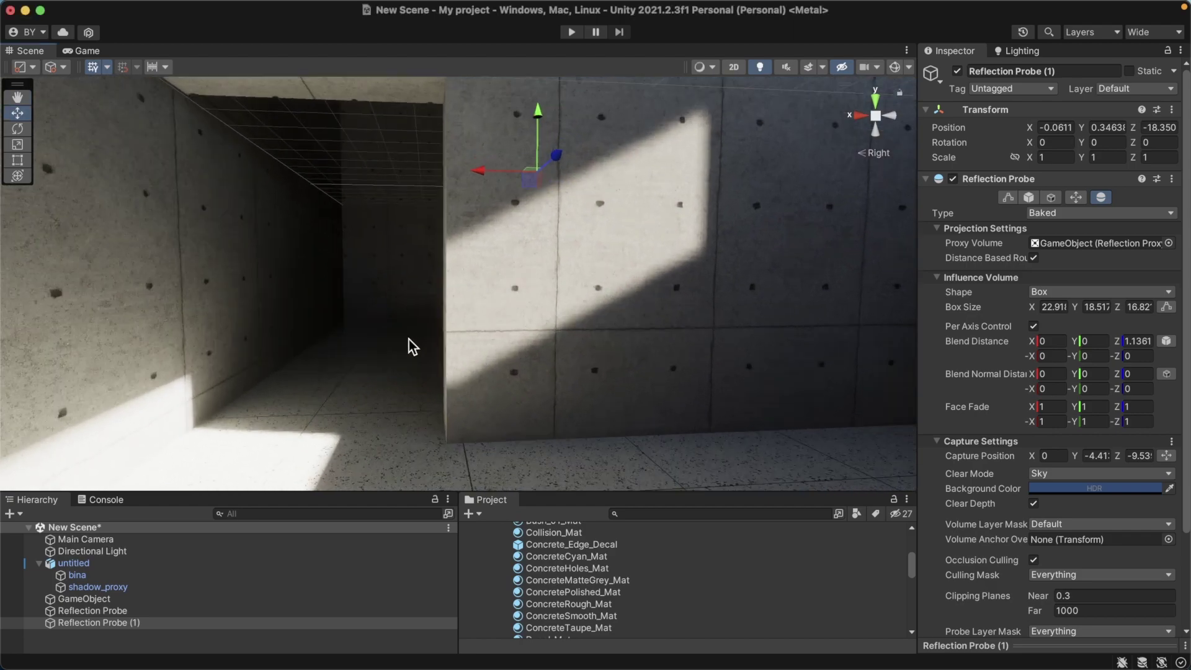
right_click_drag(407, 346, 628, 334)
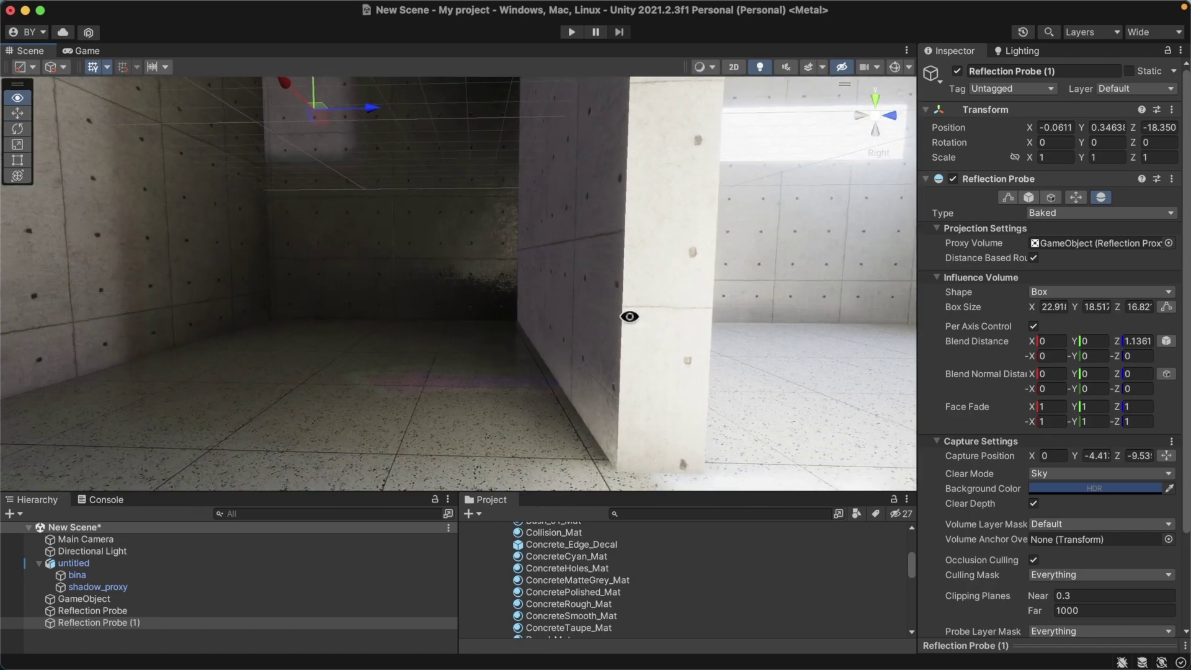
mouse_move(628, 334)
right_mouse_down()
mouse_move(549, 306)
mouse_move(464, 338)
mouse_move(530, 346)
right_mouse_up()
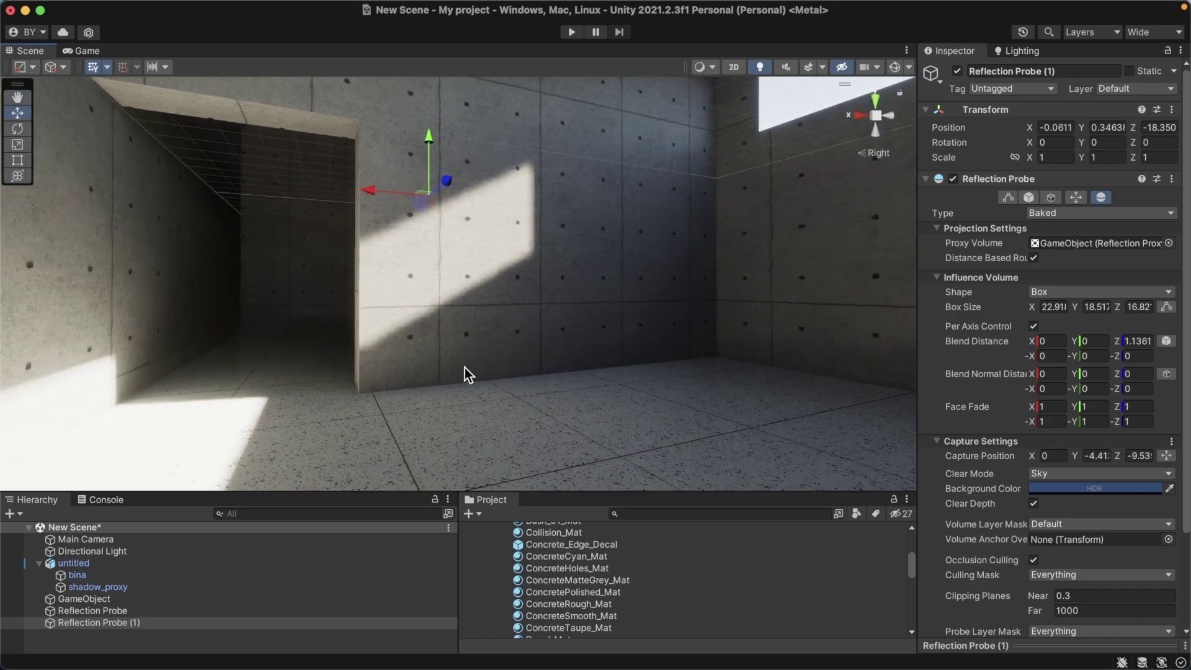
right_click_drag(466, 374, 587, 380)
middle_click_drag(587, 380, 601, 327)
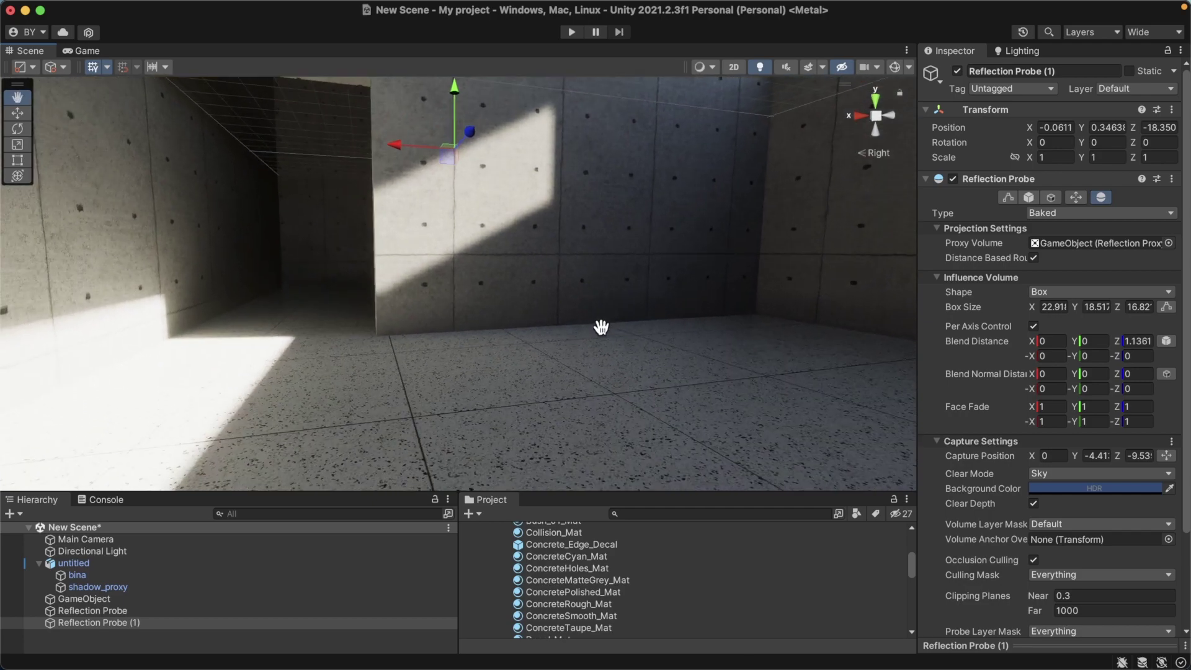
right_click_drag(601, 326, 485, 358)
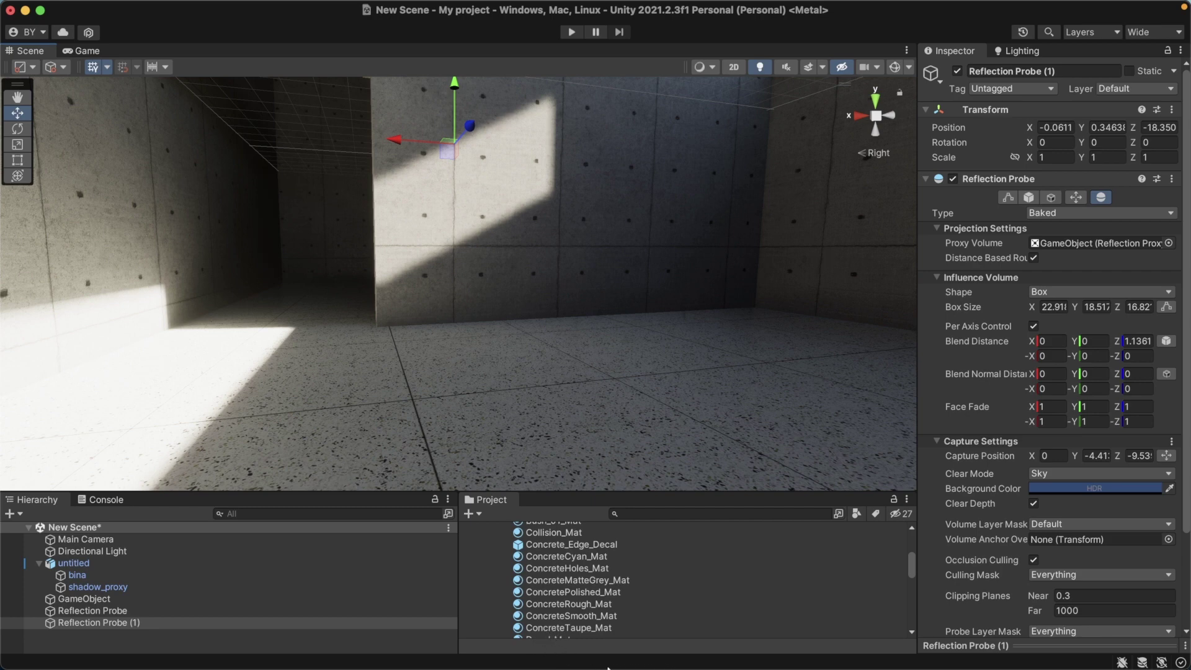
mouse_move(599, 666)
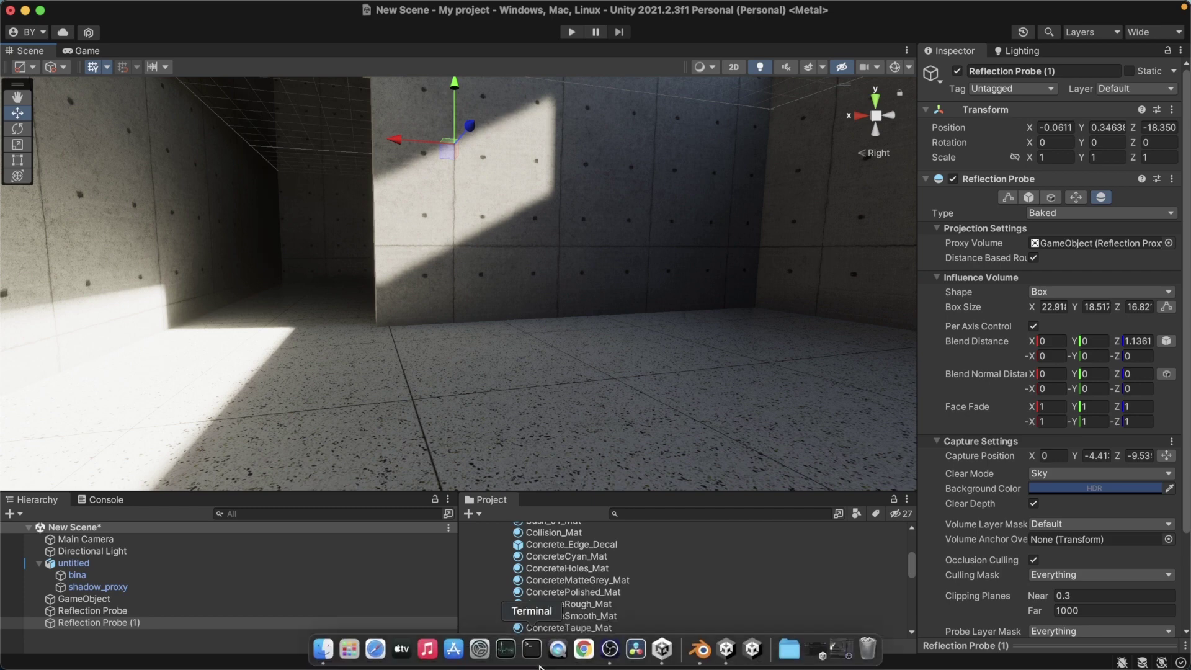
left_click(699, 652)
- Turn off the Face Orientation overlay on the building
scroll(681, 218, "up", 5)
scroll(580, 336, "down", 3)
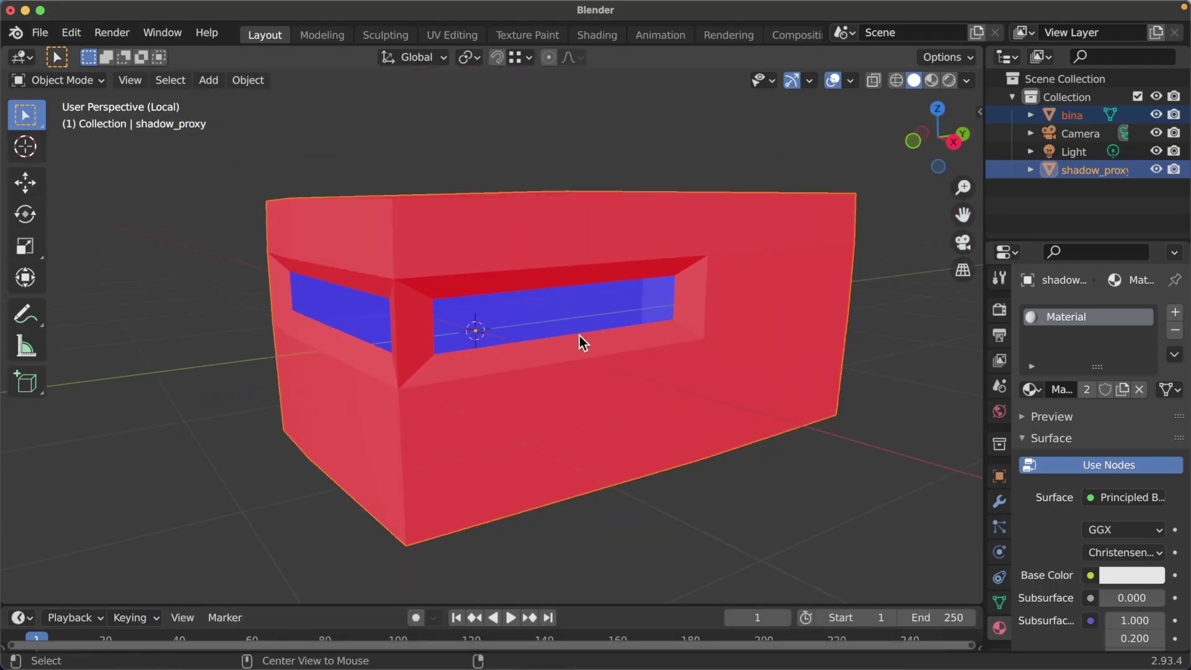
left_click(850, 81)
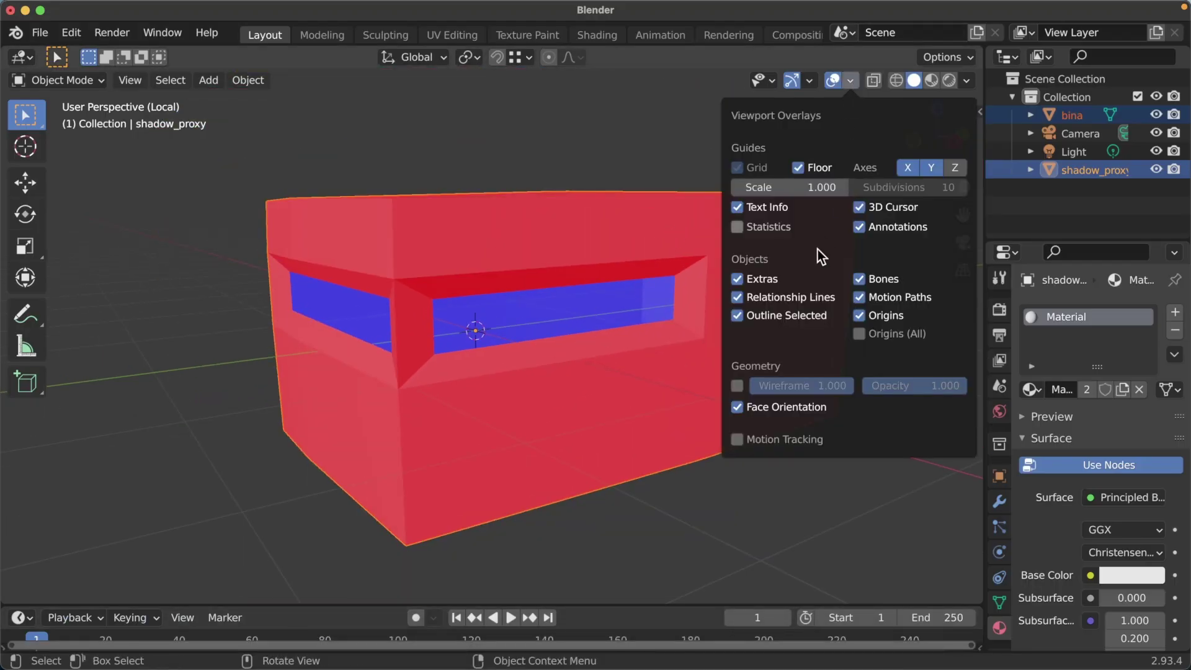
left_click(739, 410)
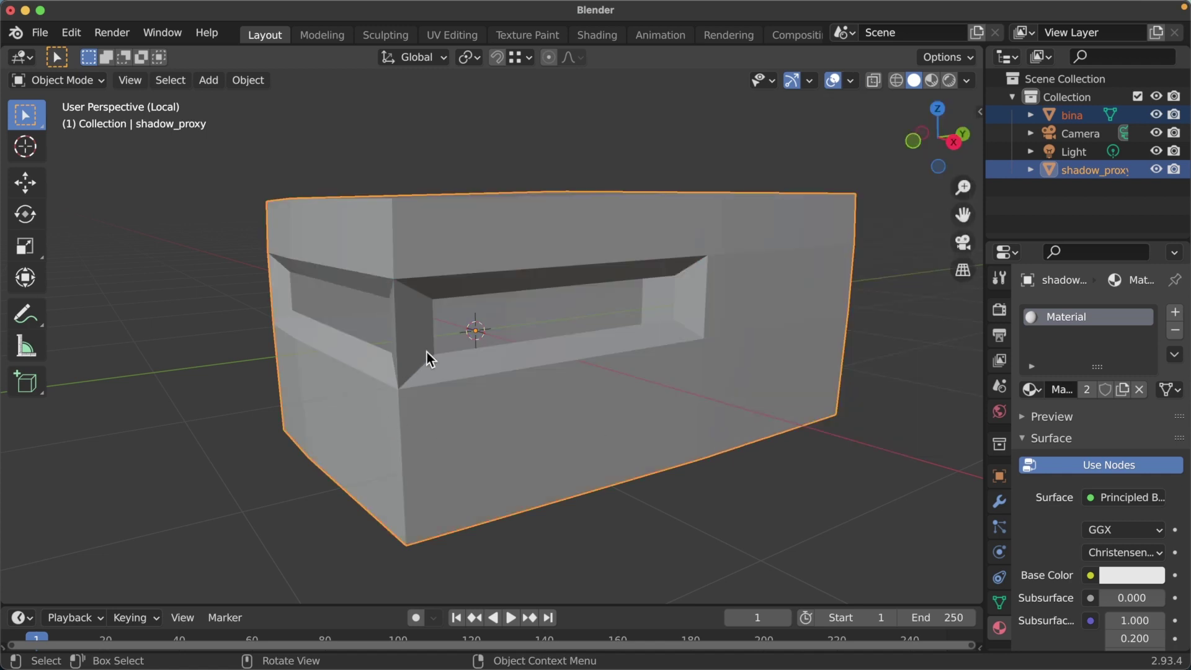
middle_click_drag(466, 367, 516, 351)
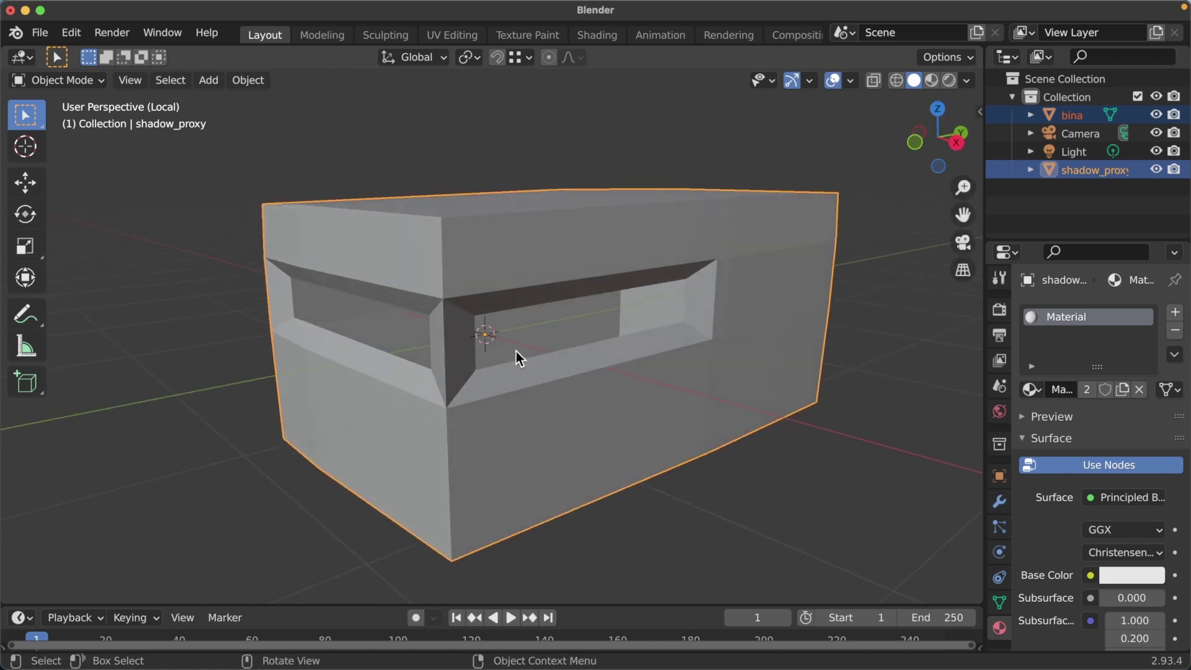
- Leave local view on the bina object and select the shadow_proxy object
left_click(1078, 116)
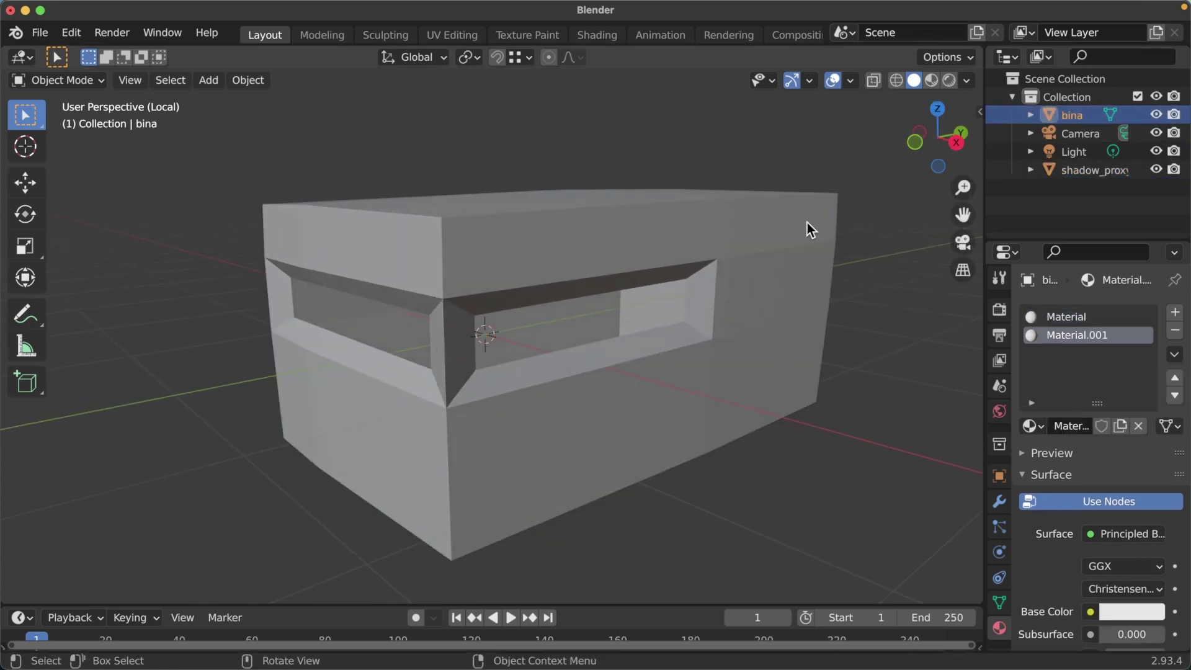
key("KP_Divide")
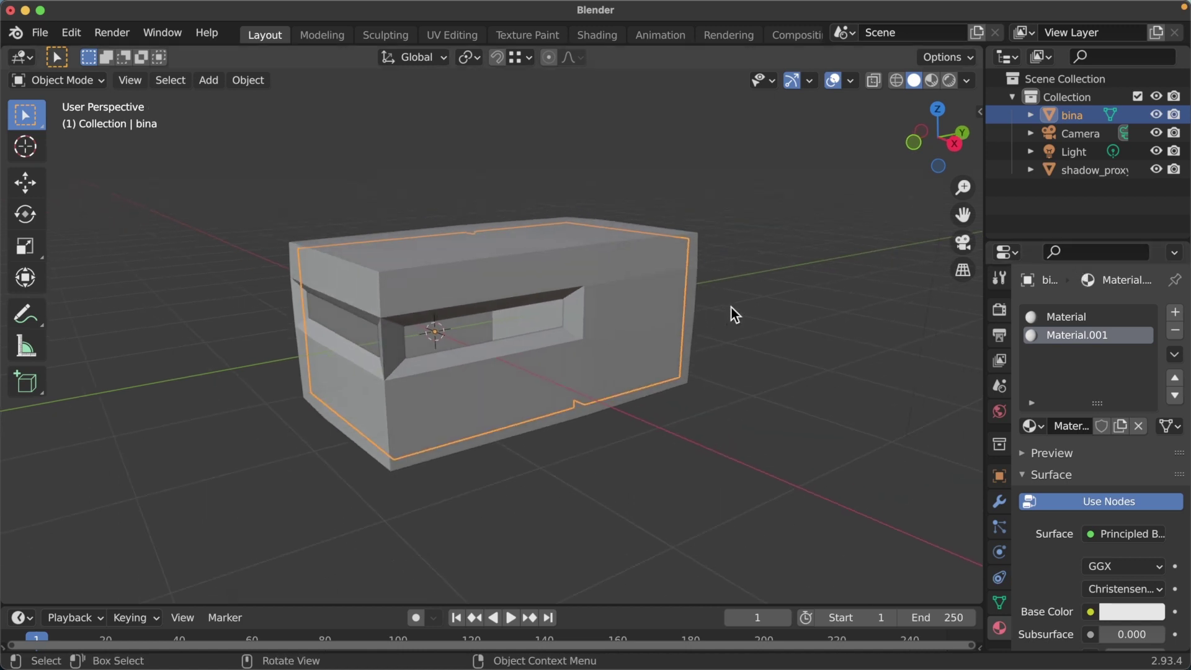
key("Tab")
middle_click_drag(465, 267, 532, 332)
key("Tab")
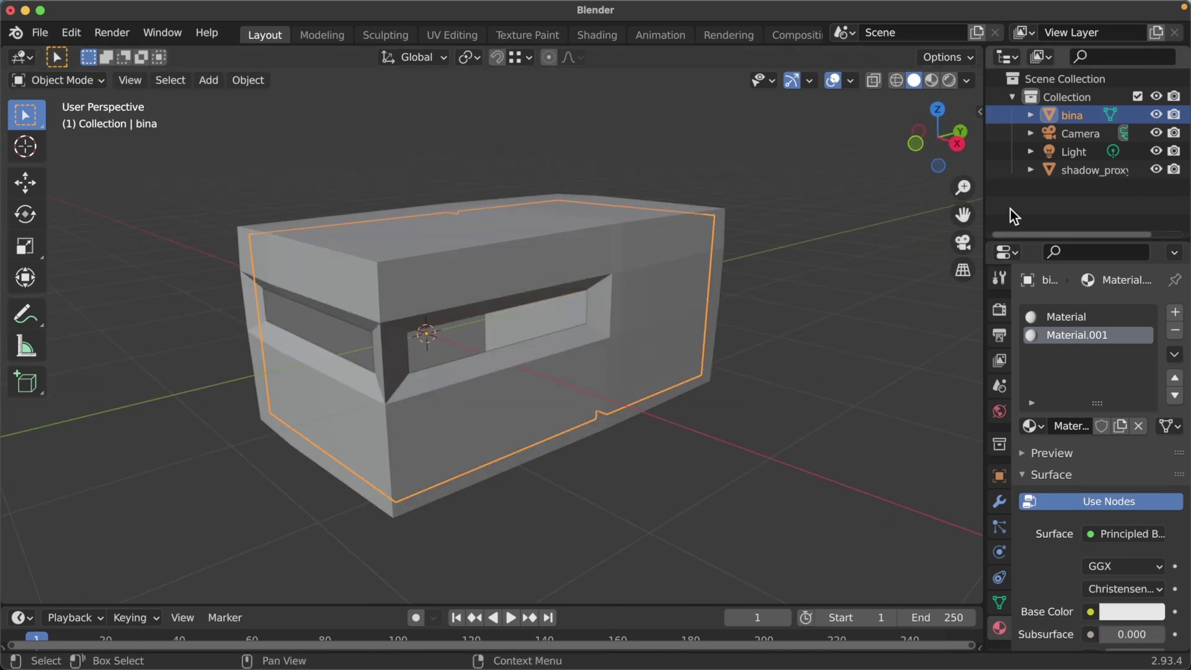
left_click(1085, 170)
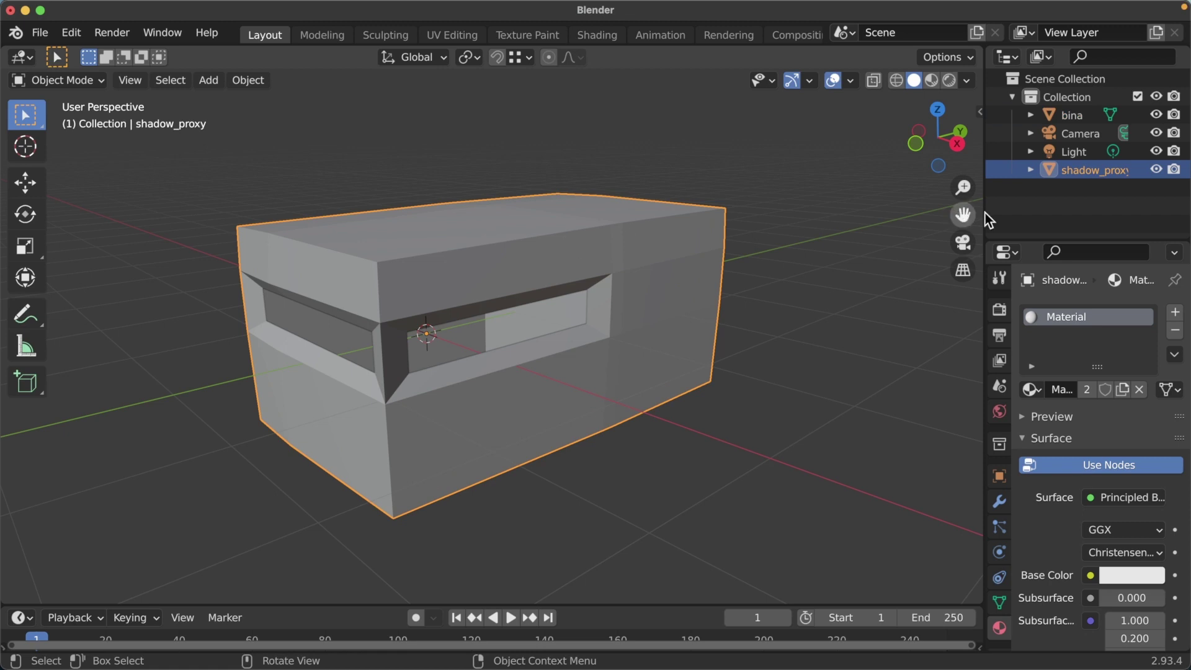
middle_click_drag(705, 260, 689, 268)
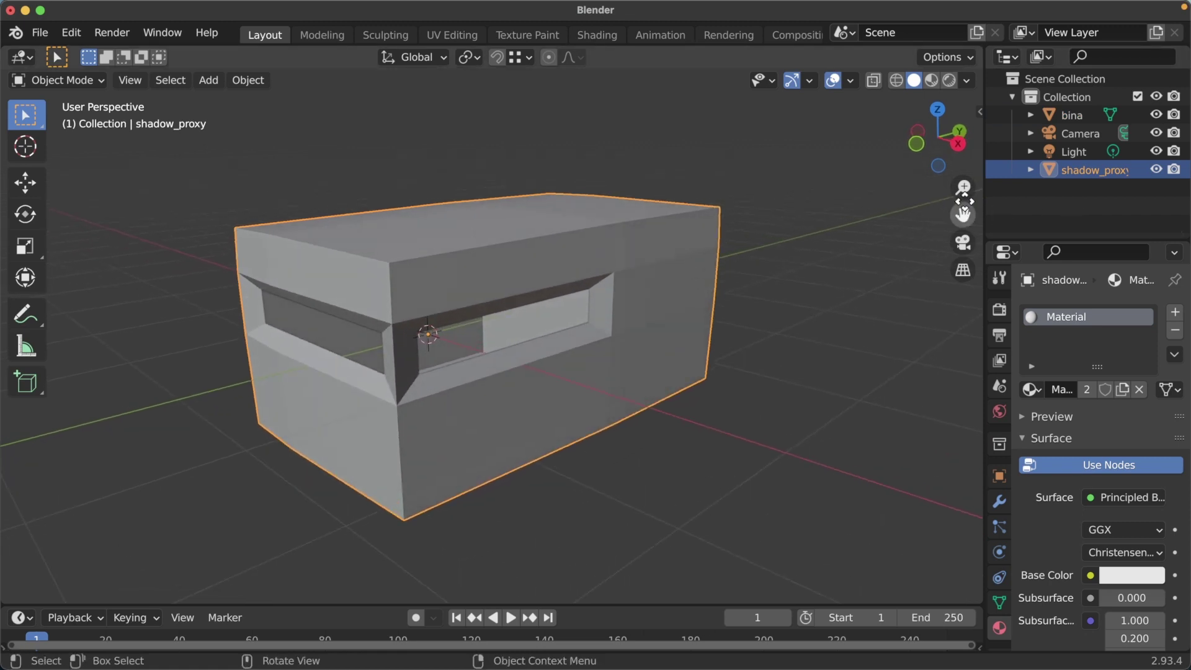
left_click_drag(984, 177, 974, 177)
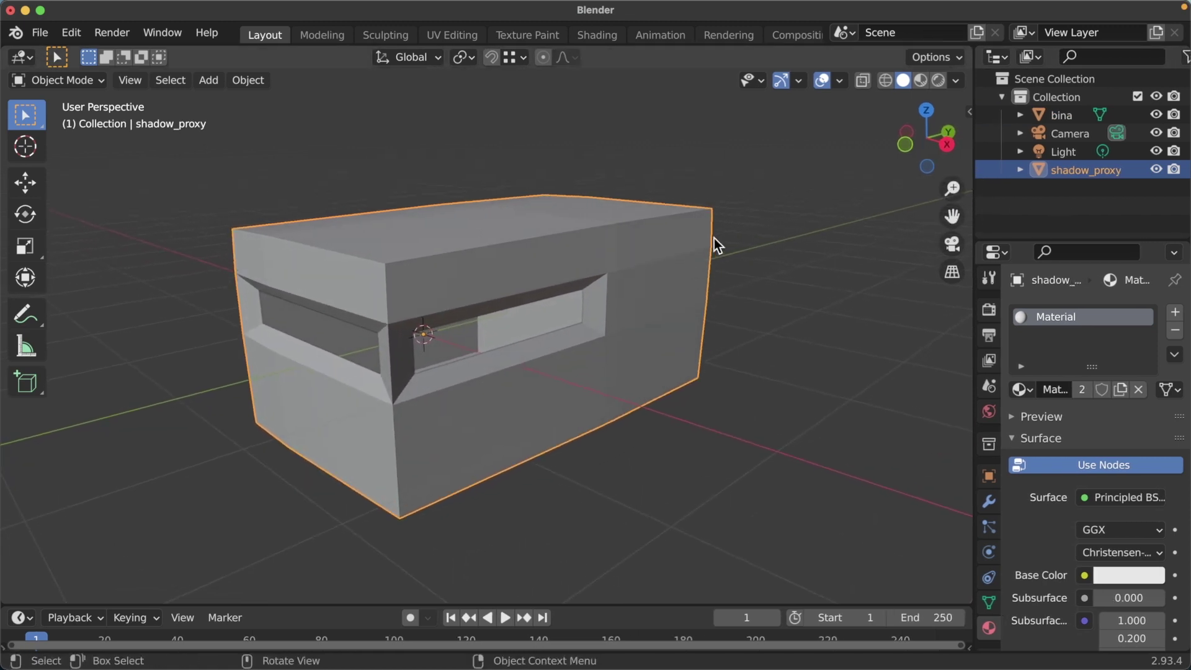
- Start a new General file from the File menu
left_click(40, 32)
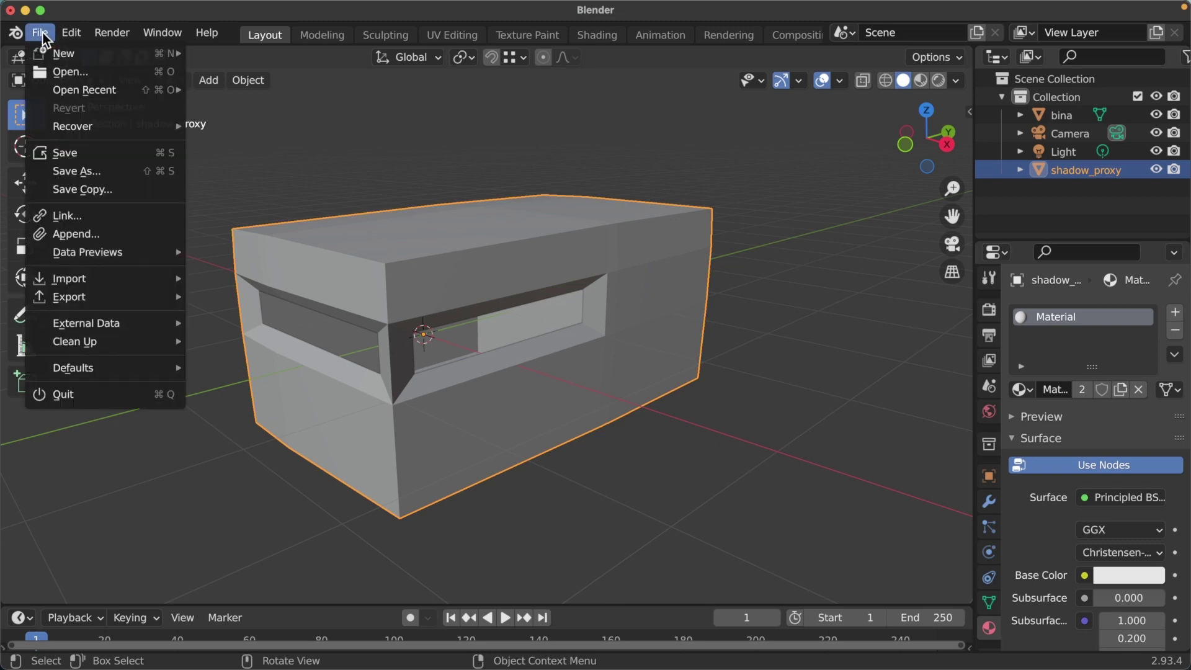
mouse_move(57, 59)
left_click(221, 53)
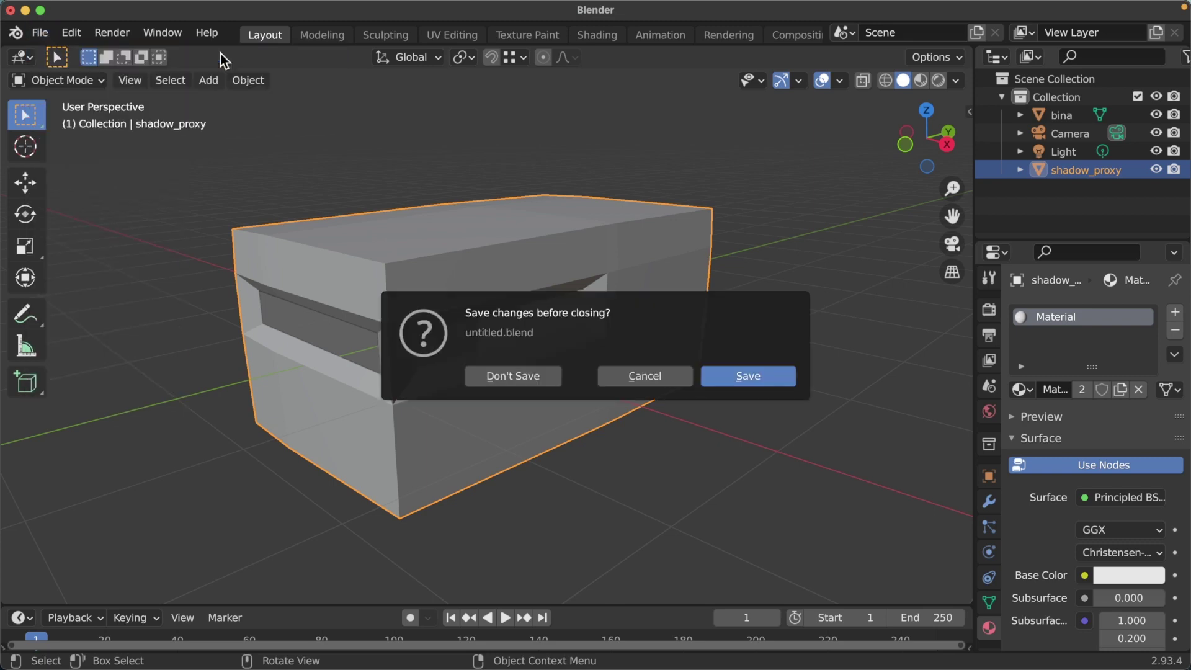
- Discard unsaved changes, remove the thumbnails area, and add a cube in solid shading
left_click(552, 381)
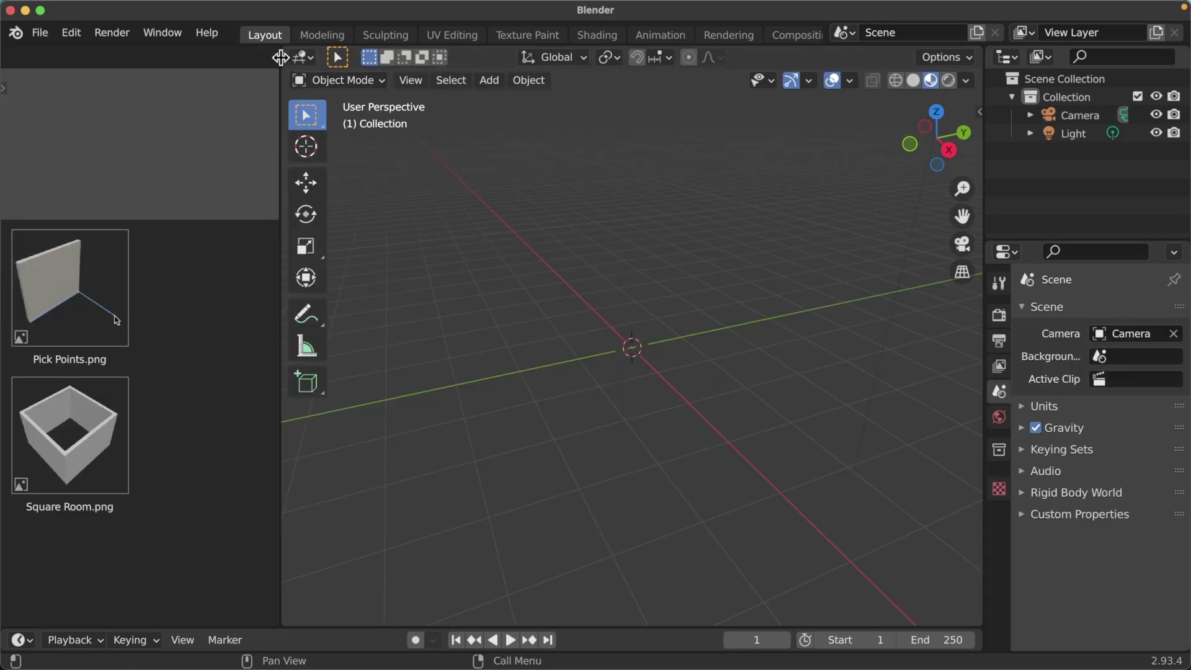
left_click_drag(276, 54, 124, 155)
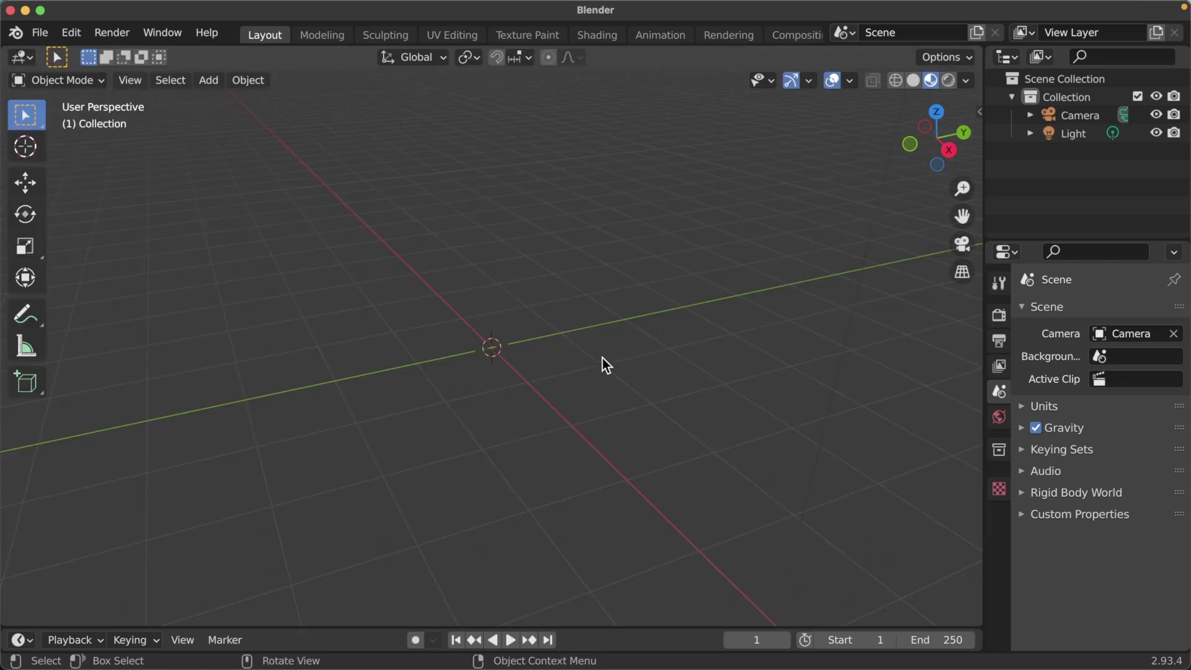
key("shift+a")
mouse_move(586, 307)
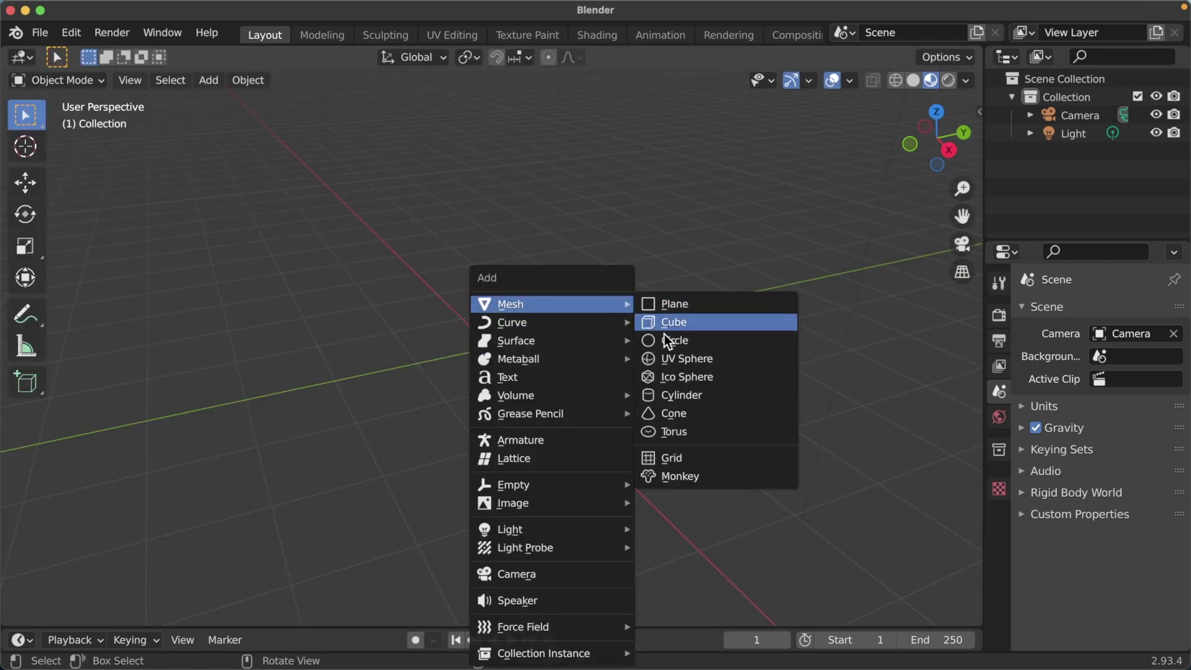
left_click(665, 323)
left_click(913, 80)
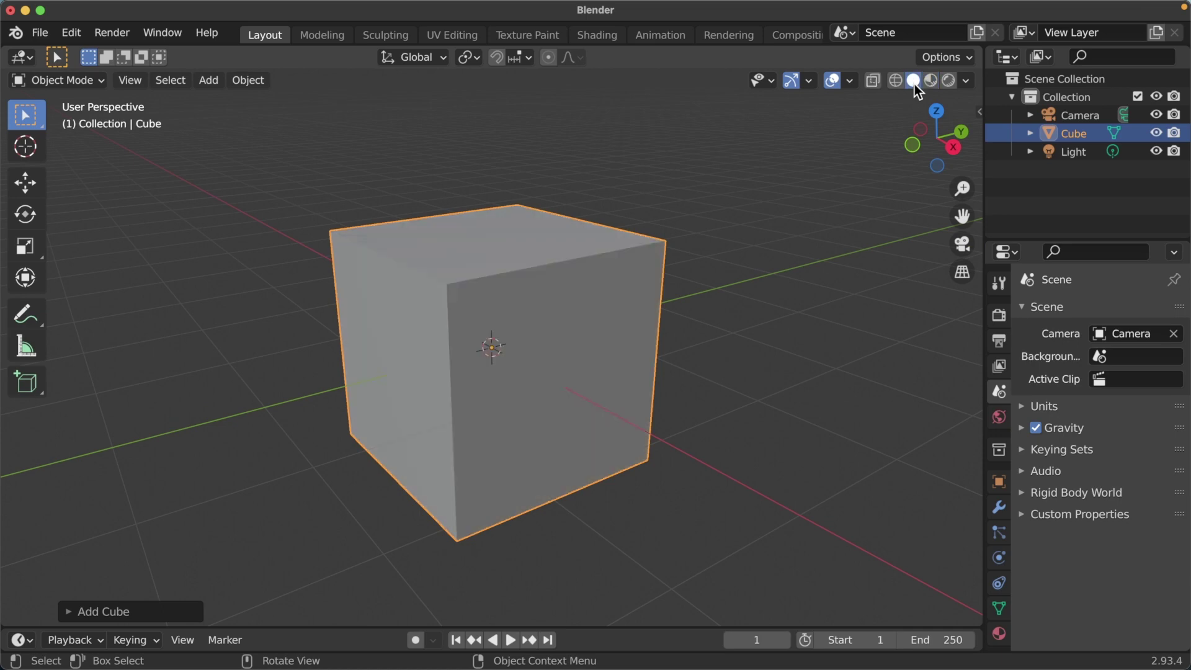
middle_click_drag(501, 403, 497, 419)
- Add two centred loop cuts around the middle of the cube
key("Tab")
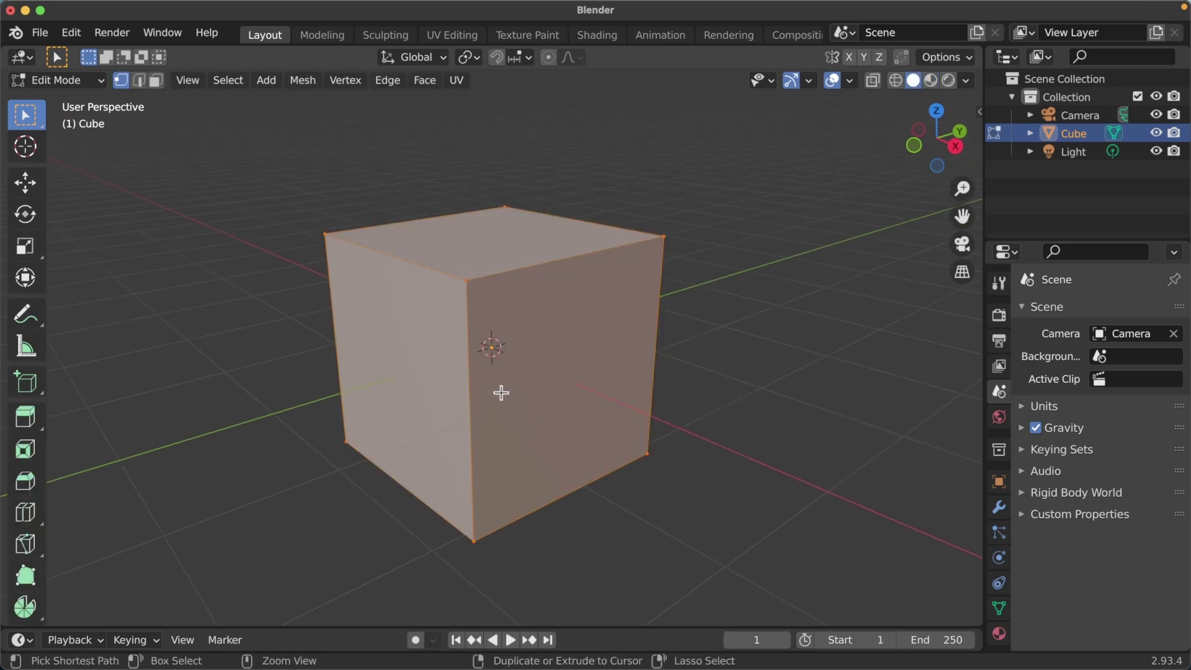
key("ctrl+r")
scroll(494, 396, "up", 2)
scroll(494, 397, "down", 1)
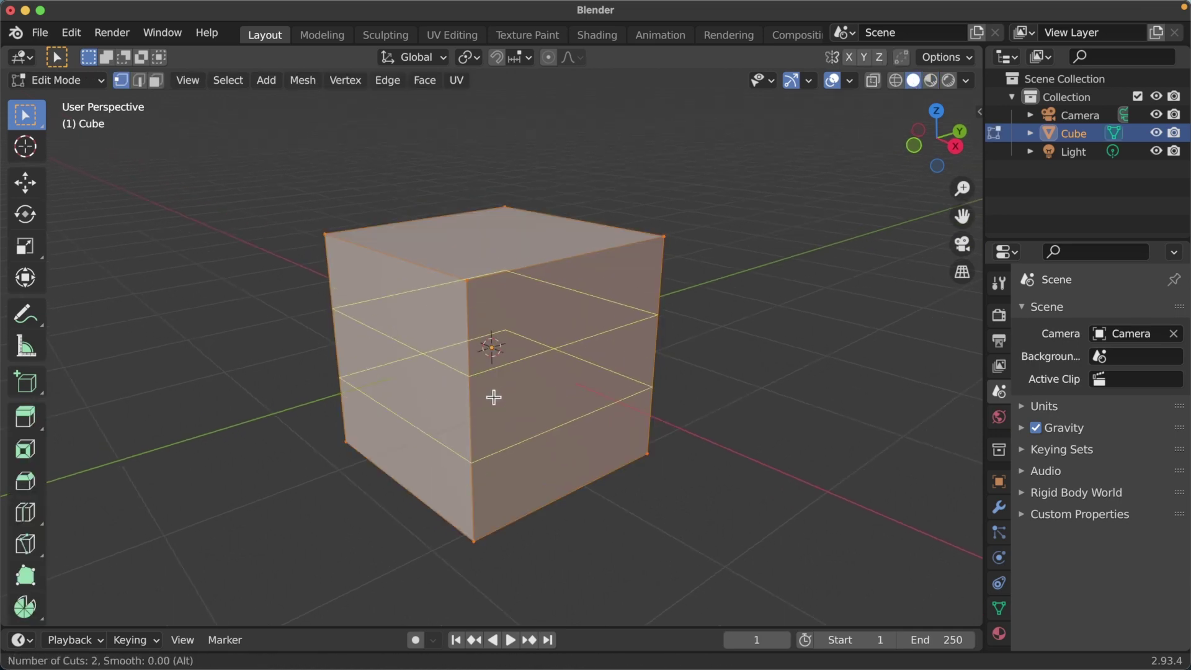
left_click(493, 397)
right_click(492, 397)
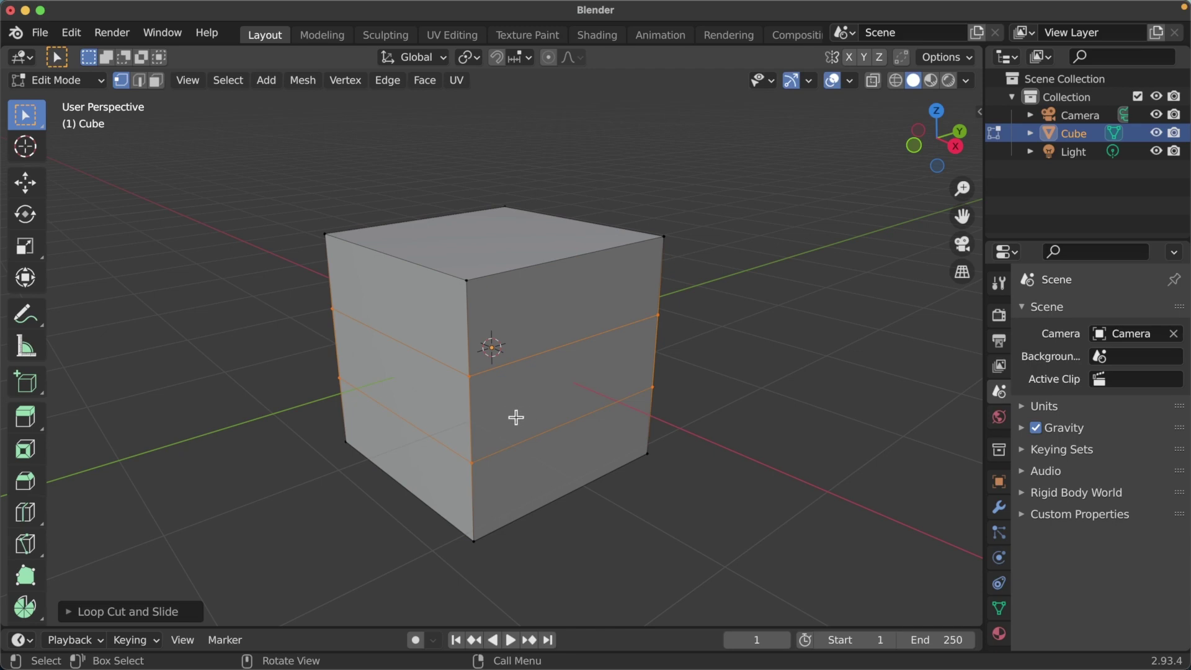
- Inset the two side faces of the middle band individually, then grow the selection
key("3")
left_click(521, 407)
left_click(556, 412, "alt")
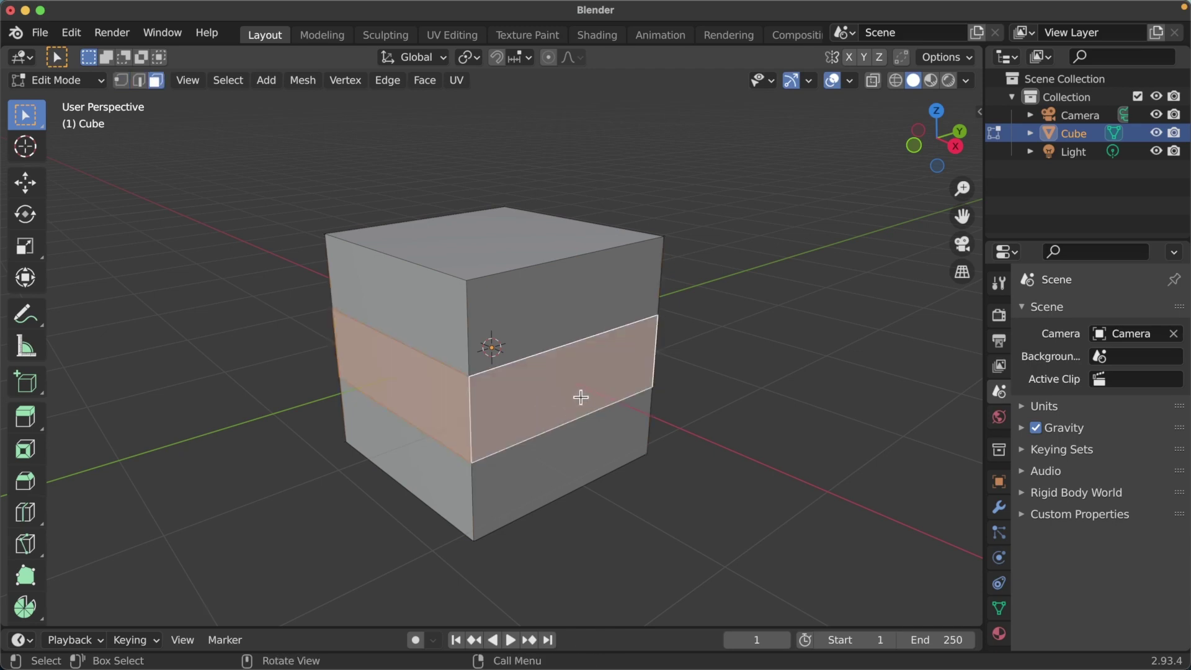
key("i")
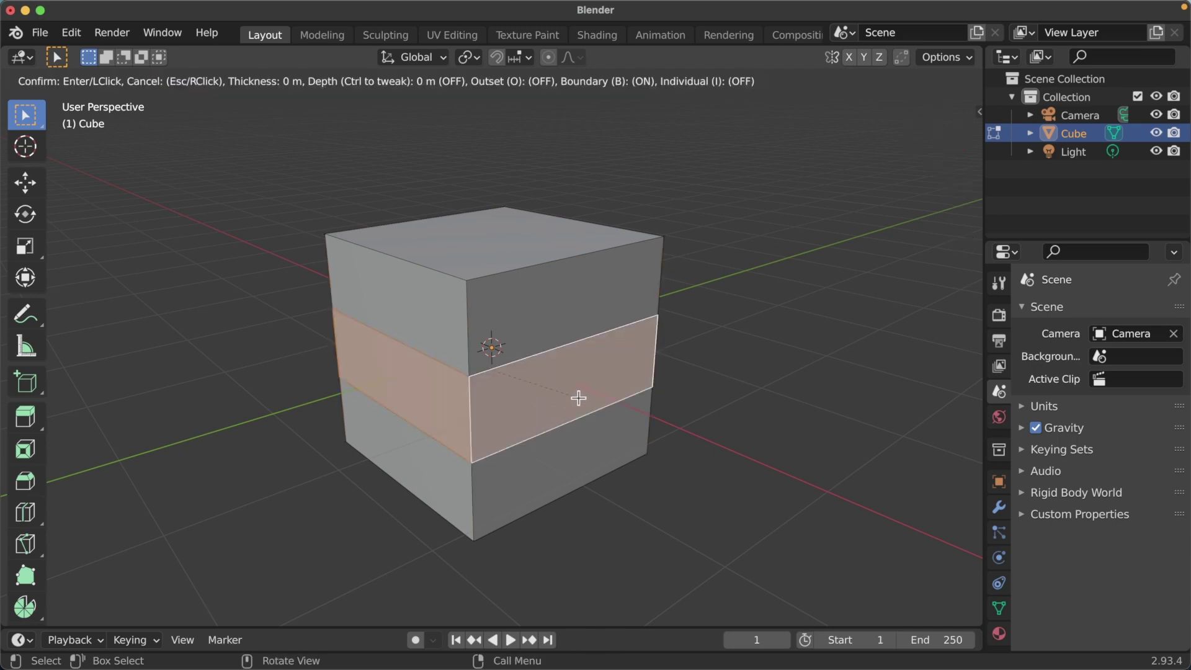
key("i")
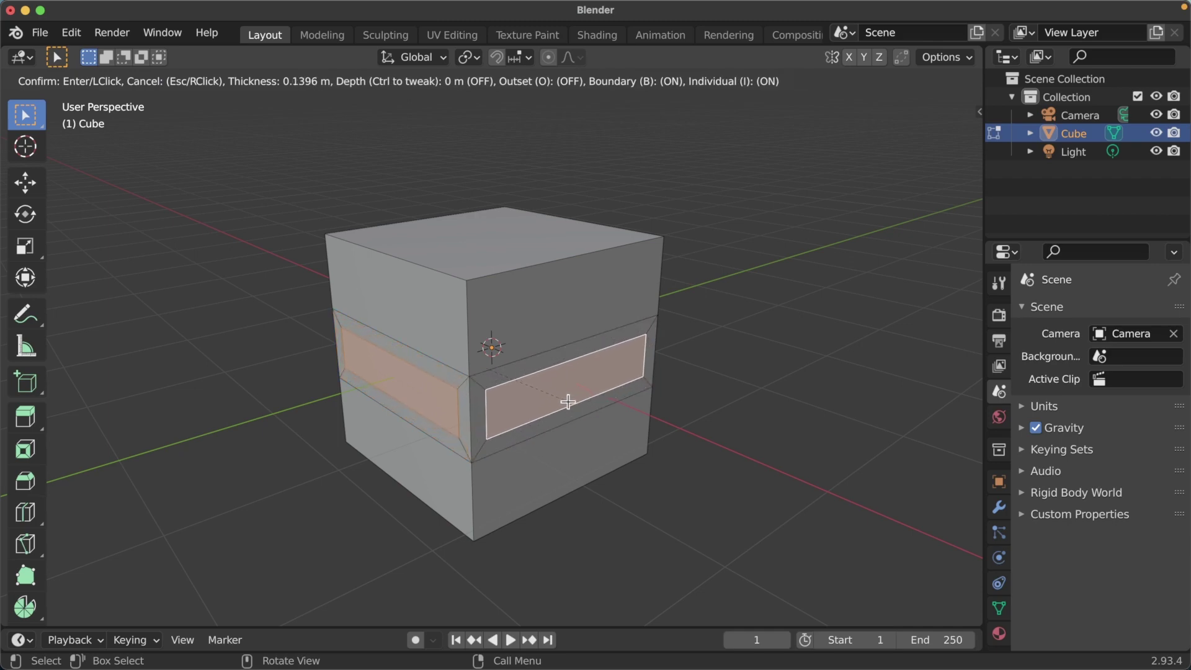
left_click(566, 401)
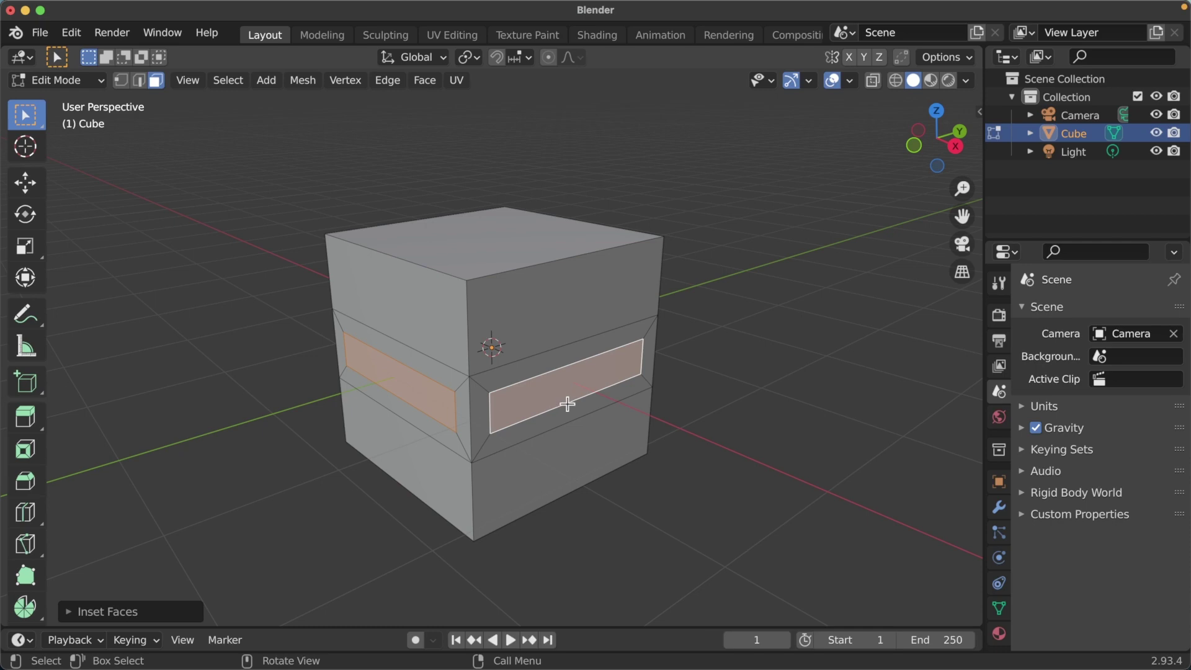
key("ctrl+KP_Add")
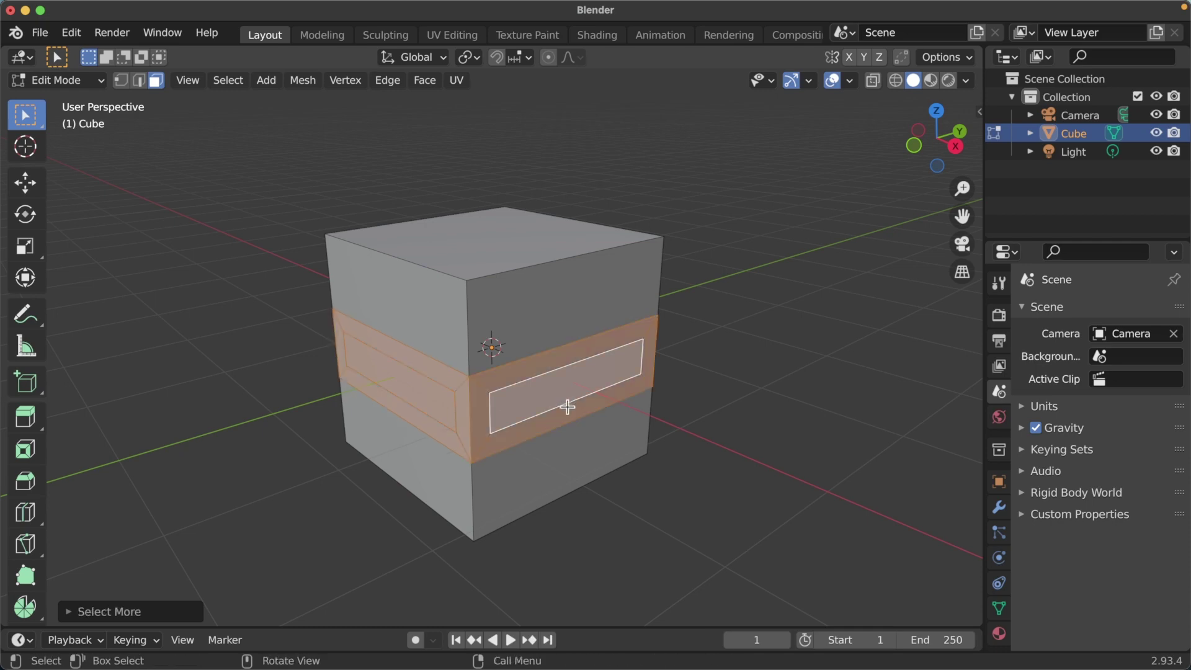
- Move the selected face band up along Z
mouse_move(723, 433)
middle_mouse_down()
mouse_move(638, 404)
mouse_move(529, 415)
mouse_move(676, 397)
mouse_move(701, 412)
middle_mouse_up()
key("g")
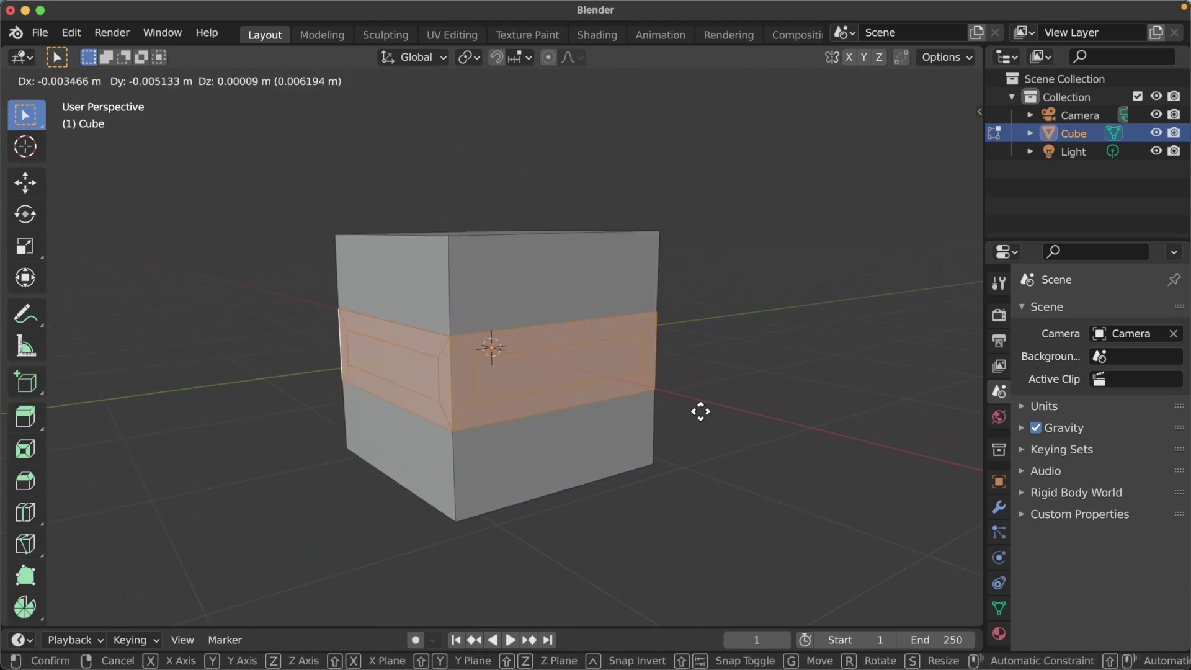
key("z")
left_click(695, 374)
- Flatten the whole cube vertically to 0.7657 along Z
key("a")
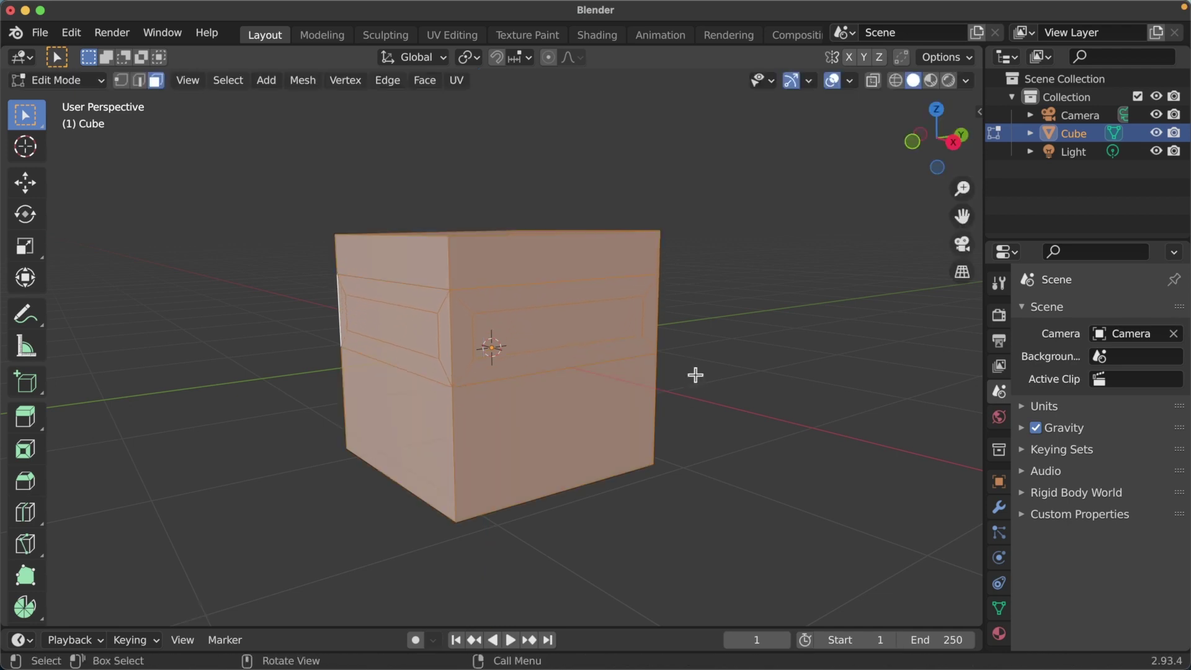
key("s")
key("z")
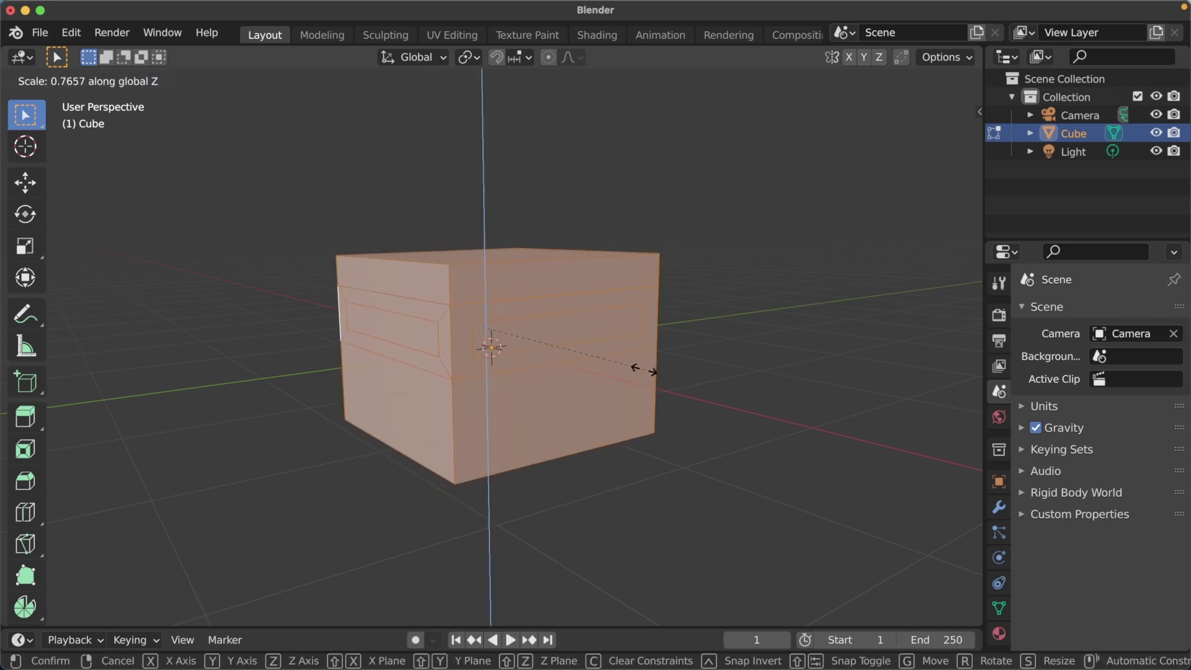
left_click(637, 370)
- Delete the two inset panel faces to leave open window slots
left_click(372, 327)
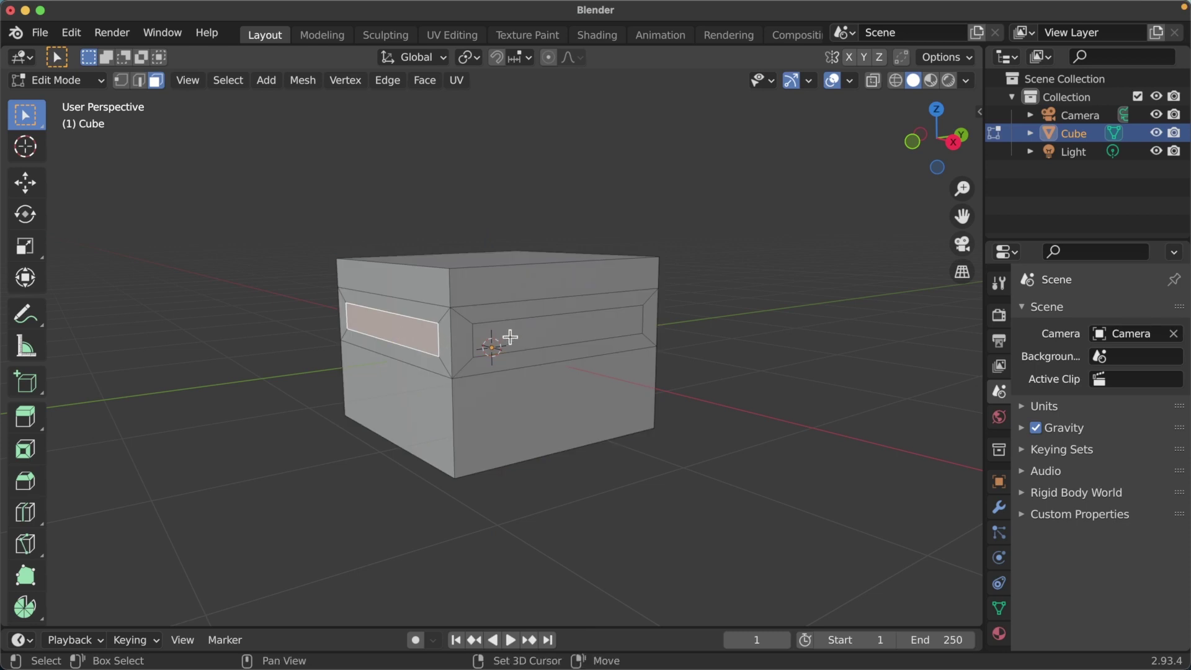
left_click(555, 347, "shift")
key("x")
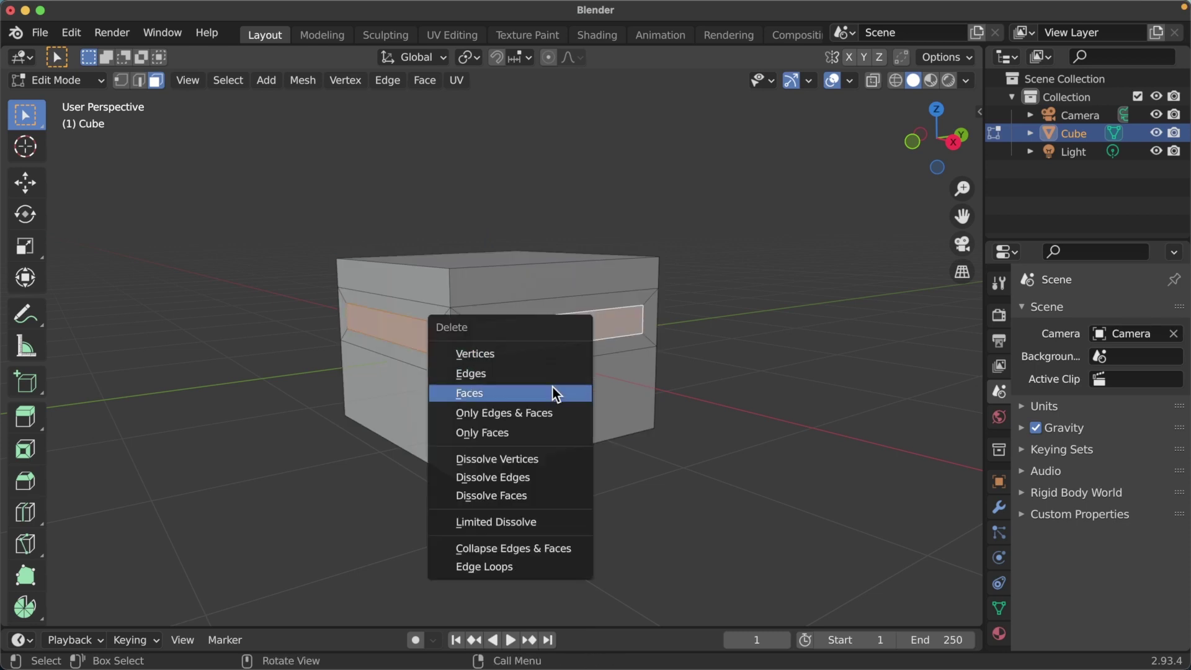
left_click(513, 391)
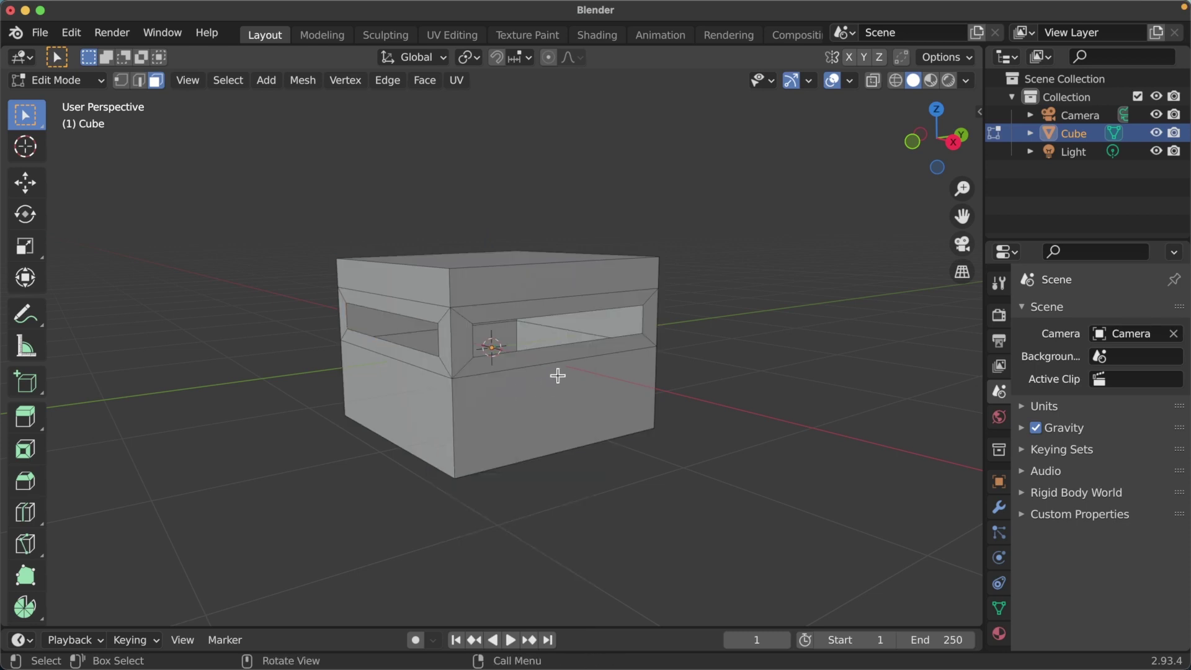
mouse_move(557, 375)
middle_mouse_down()
mouse_move(592, 373)
mouse_move(391, 379)
mouse_move(654, 348)
middle_mouse_up()
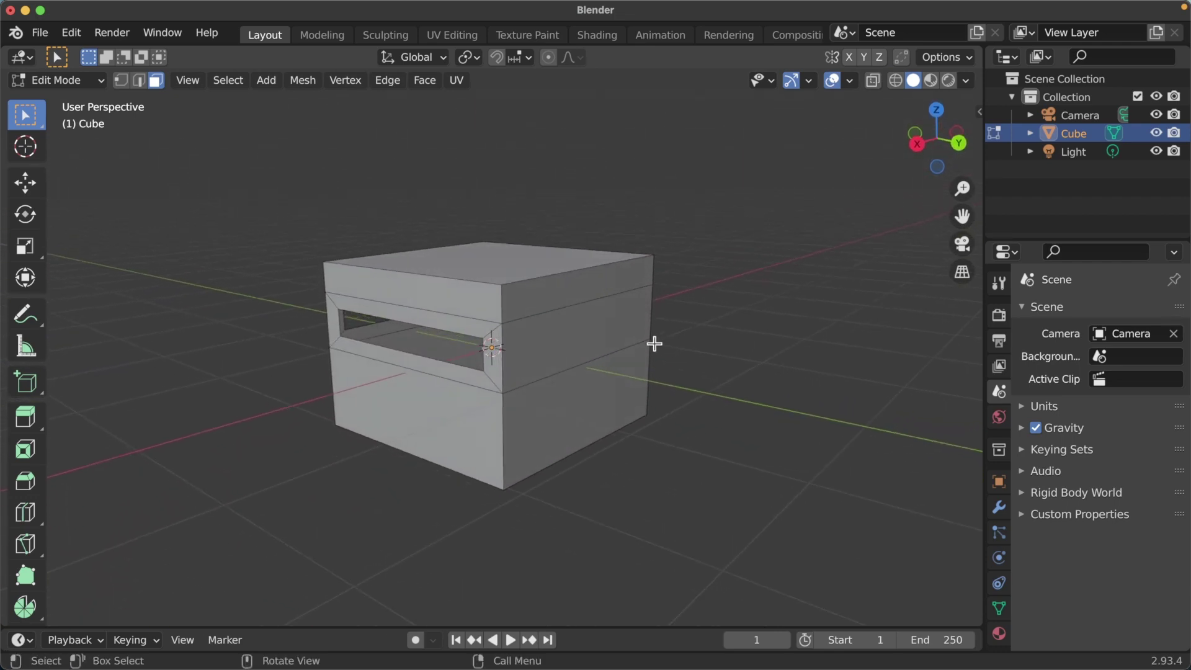
- Add a vertical edge loop slid across the cube
key("ctrl+r")
left_click(630, 338)
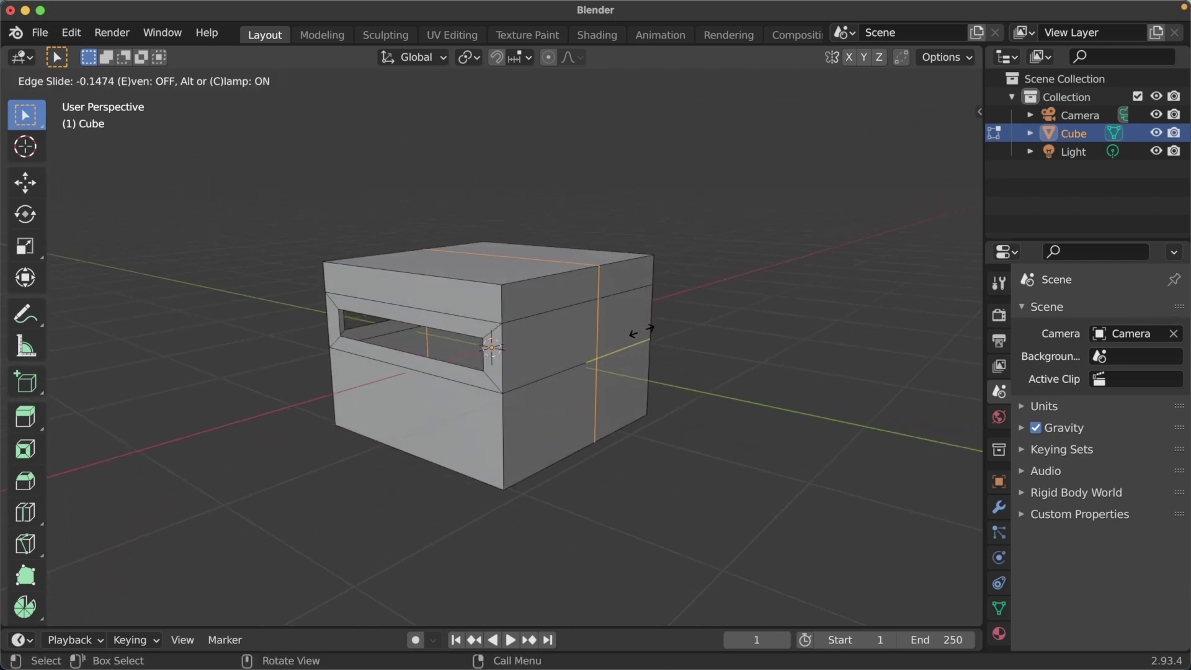
left_click(656, 320)
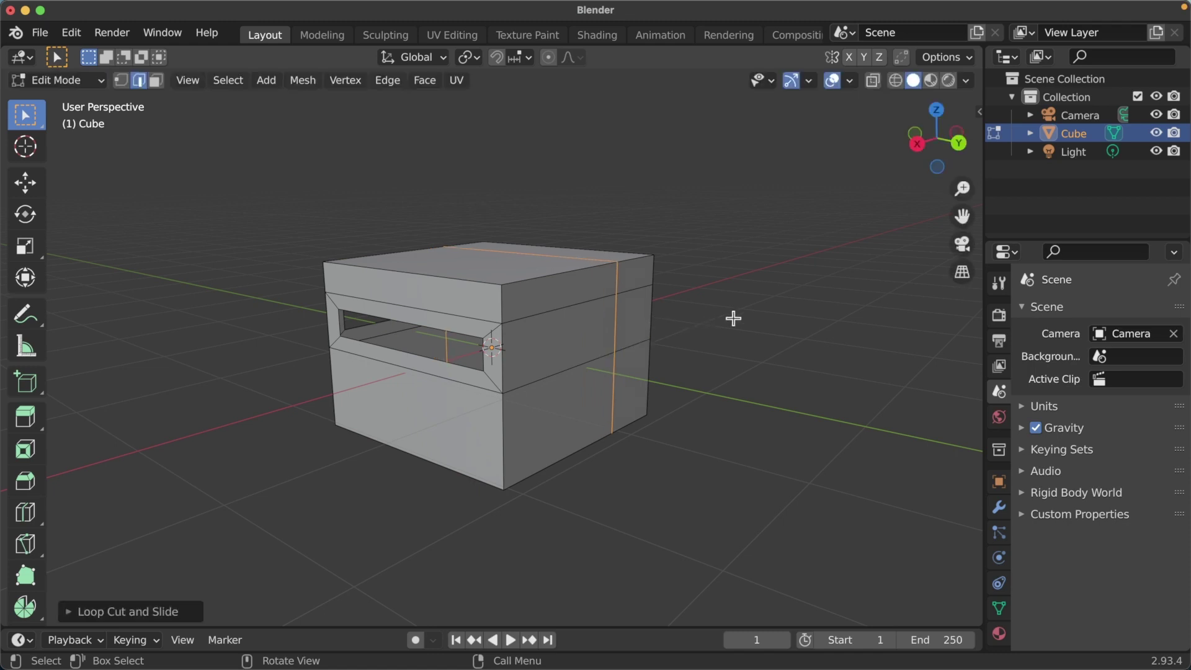
mouse_move(737, 331)
middle_mouse_down()
mouse_move(658, 385)
mouse_move(699, 404)
middle_mouse_up()
- Extrude the lower-right side face 0.1519 m outward into a small block
key("3")
left_click(642, 393)
key("e")
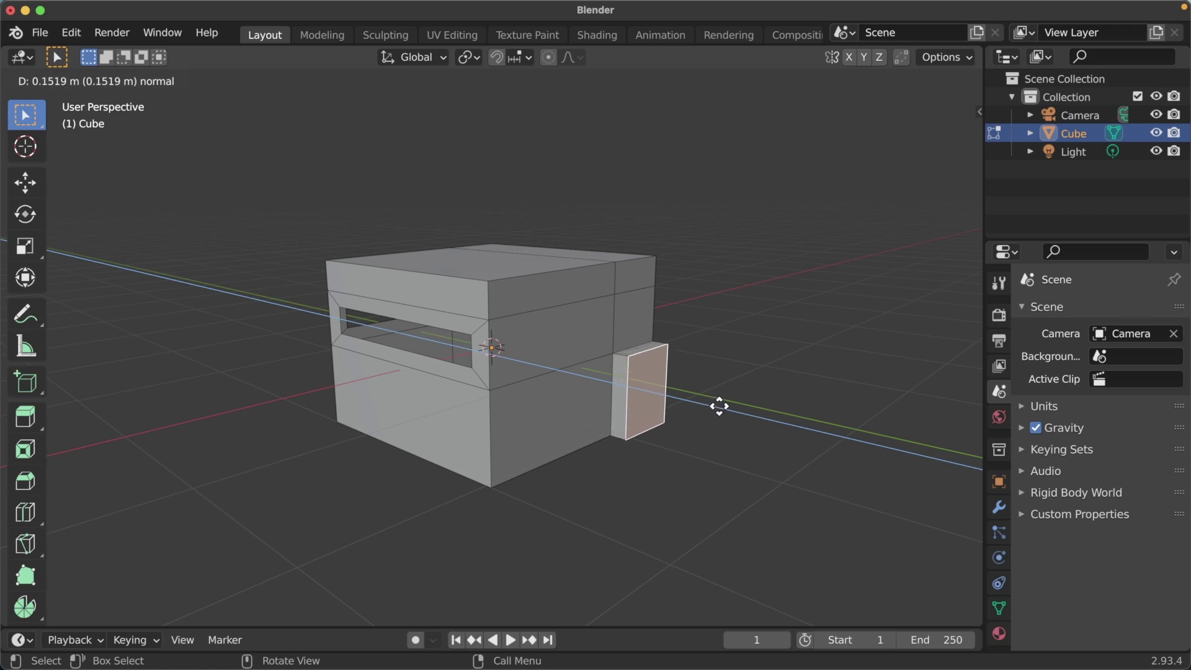
left_click(719, 406)
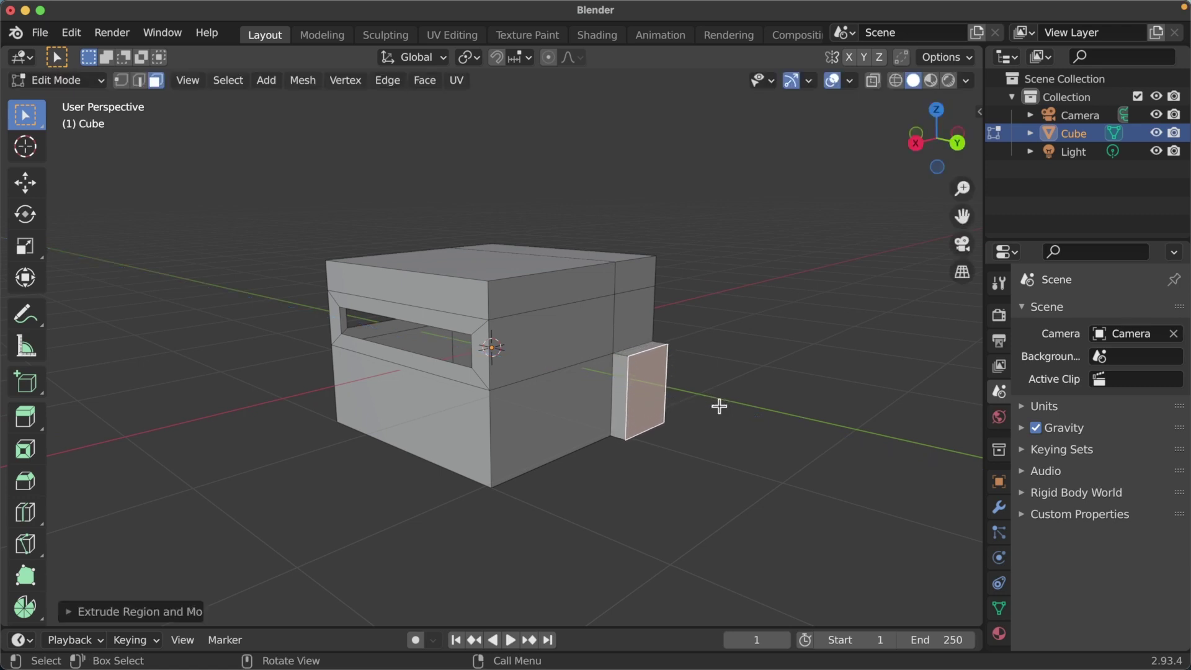
middle_click_drag(719, 406, 575, 393)
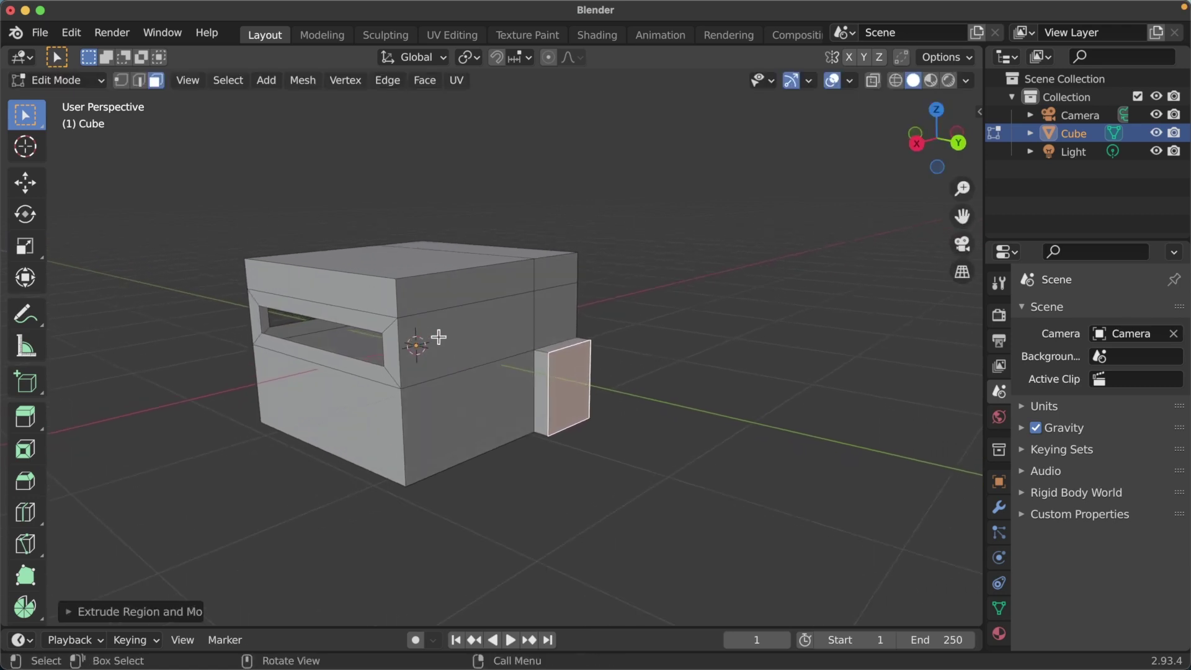
- Select the five faces on the right side of the box
left_click(456, 323)
left_click(477, 290, "shift")
left_click(558, 273, "shift")
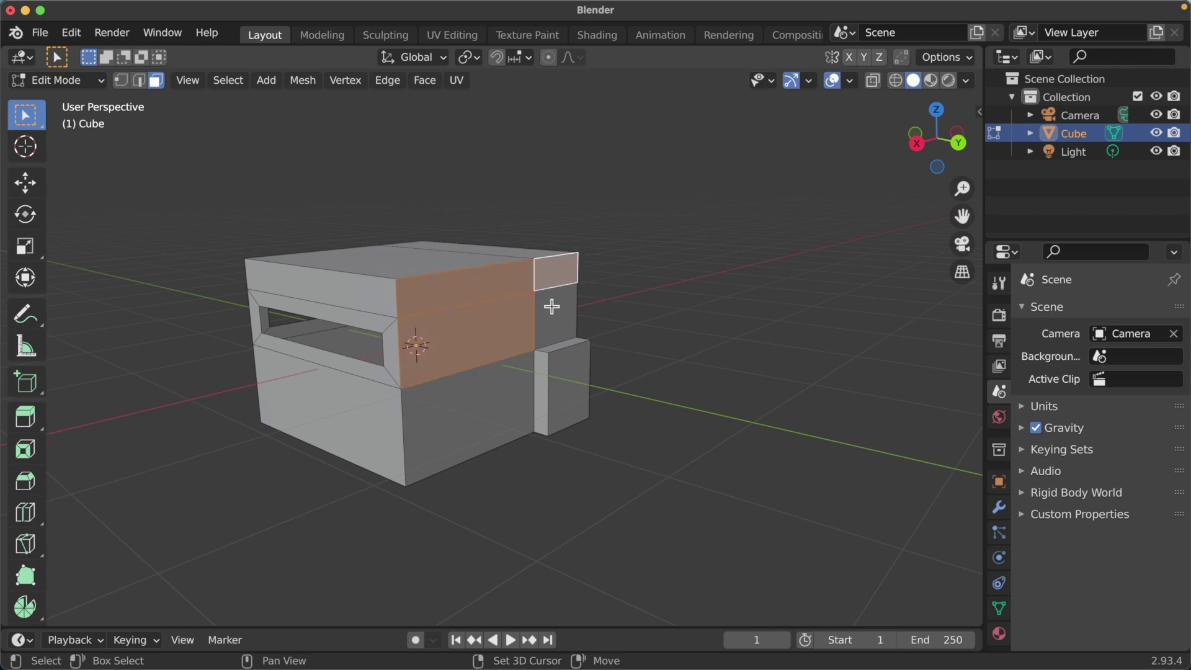
left_click(551, 307, "shift")
left_click(505, 394, "shift")
middle_click_drag(484, 414, 496, 413)
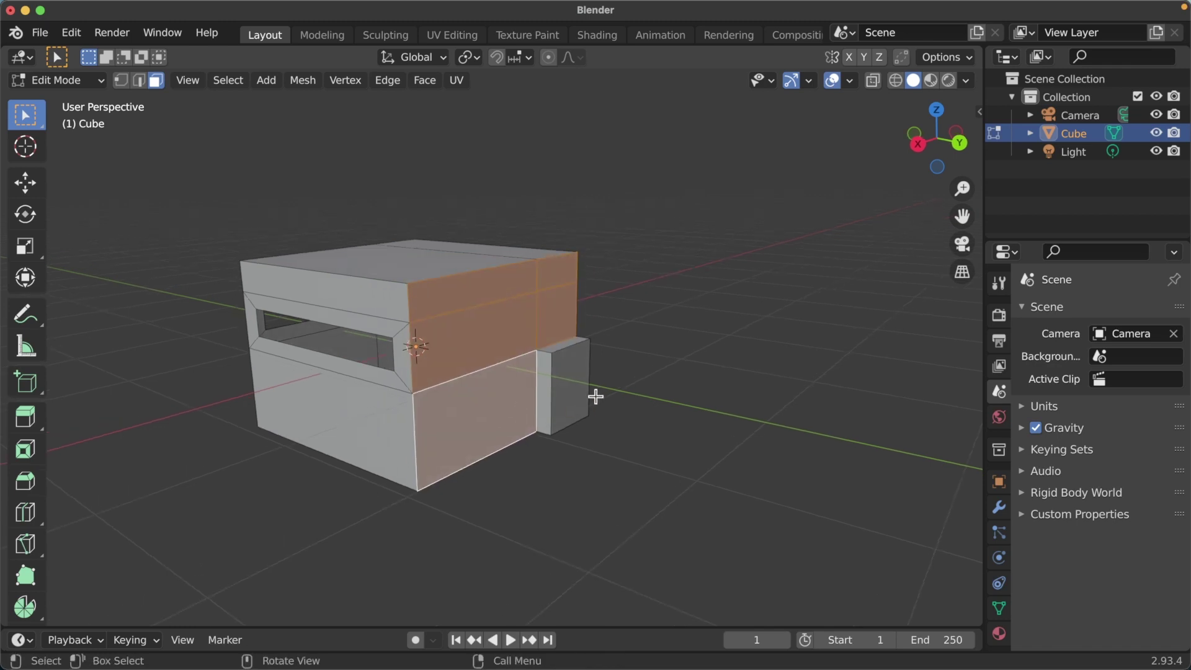
- Set snapping to Vertex and duplicate the selected faces
left_click(531, 57)
left_click(484, 128)
key("shift+d")
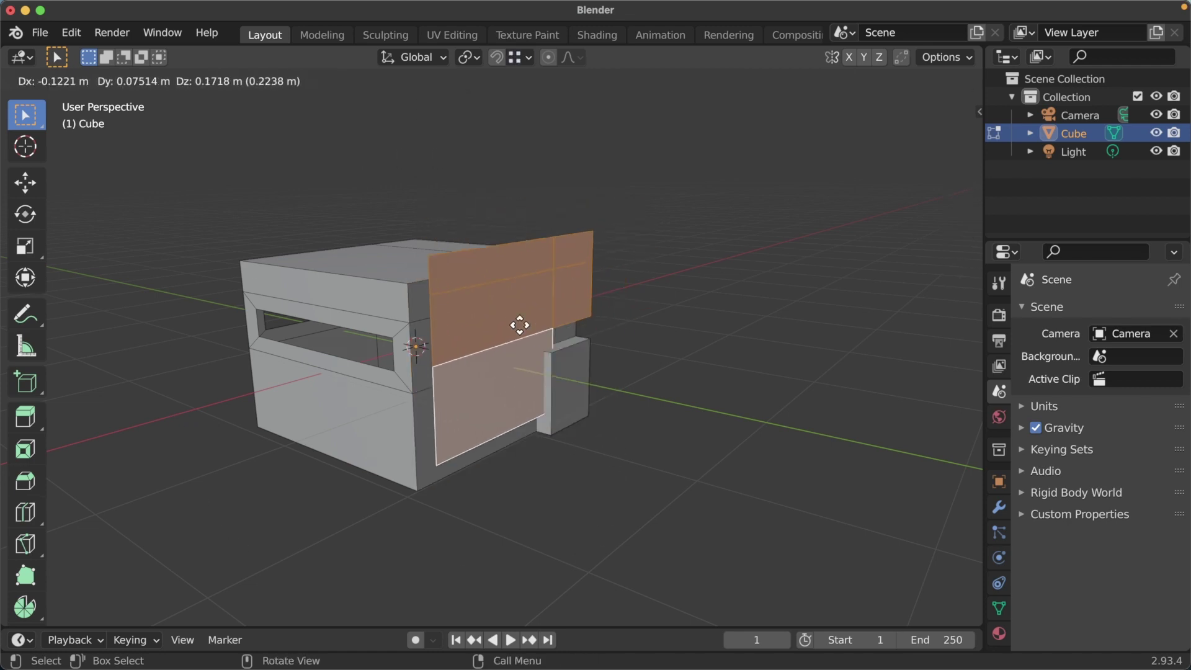
- Place the duplicated faces along Y onto the box front
key("y")
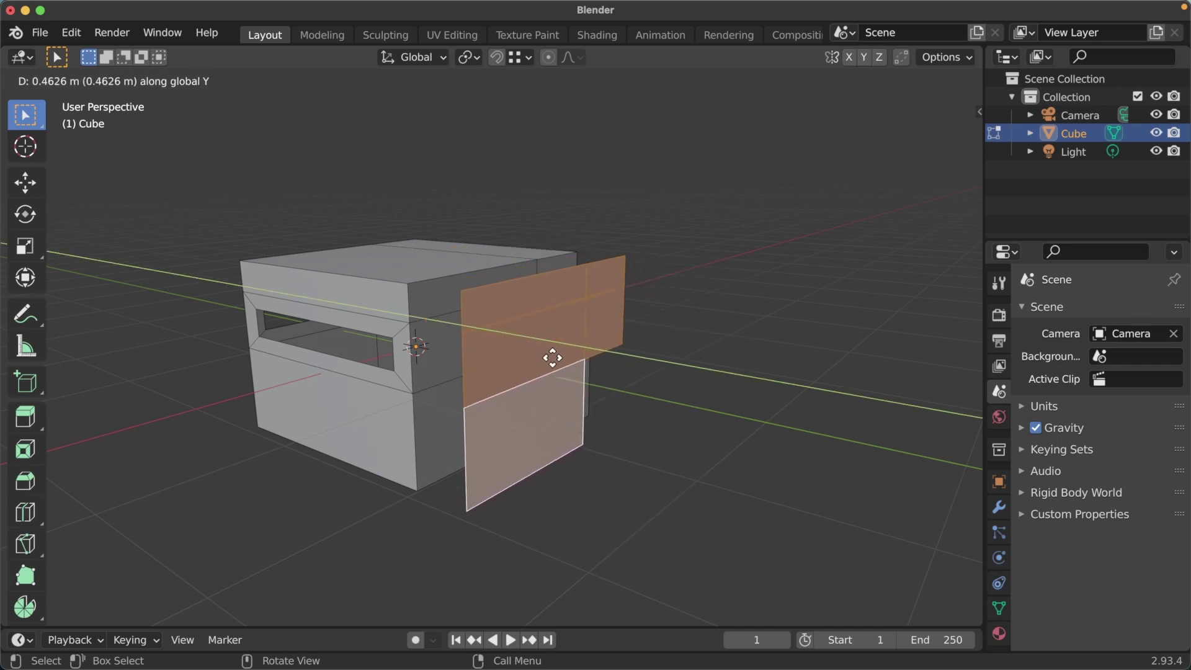
left_click(550, 359)
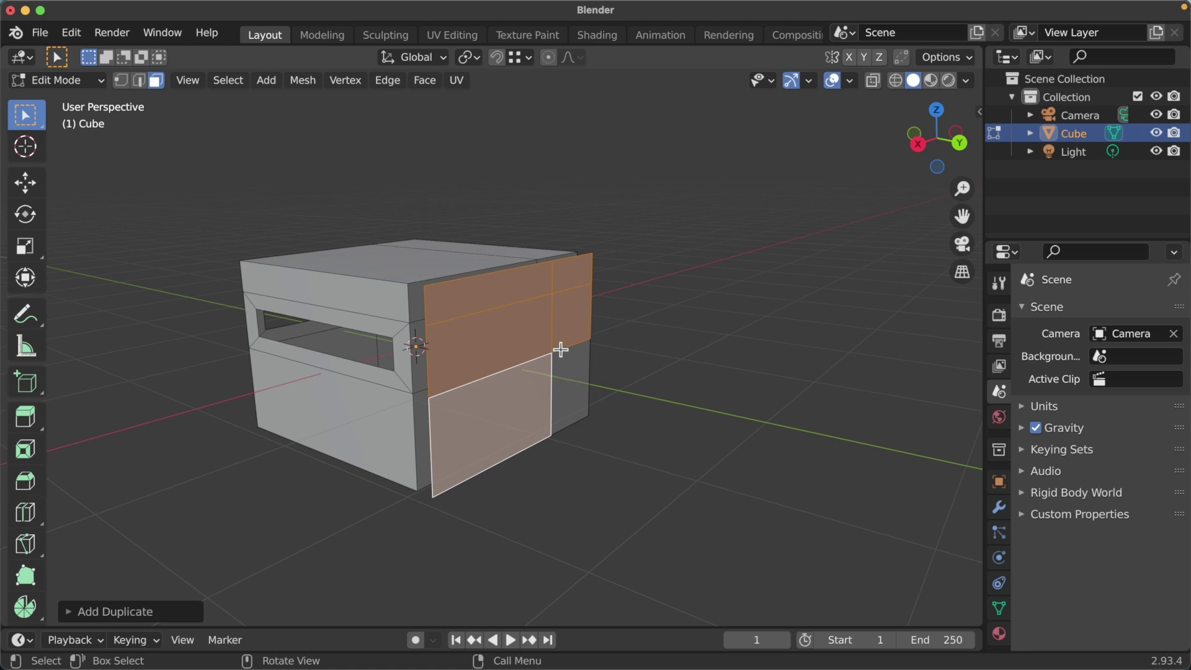
middle_click_drag(538, 417, 519, 427)
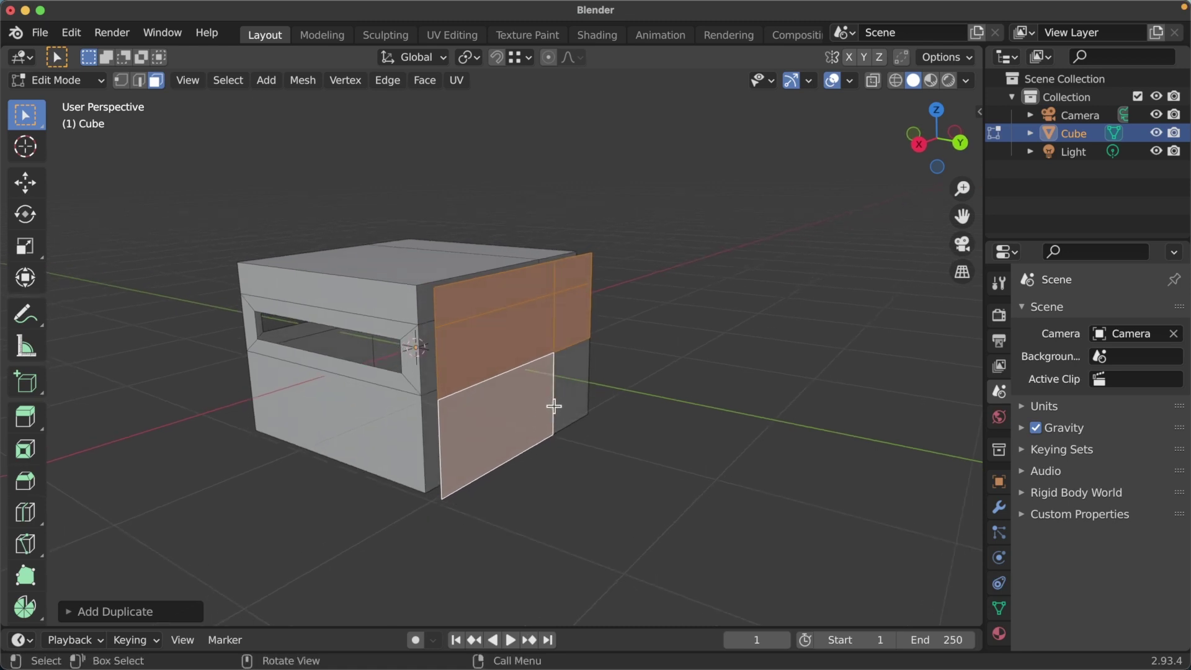
- Merge the whole mesh by distance, removing 3 duplicate vertices
key("a")
key("m")
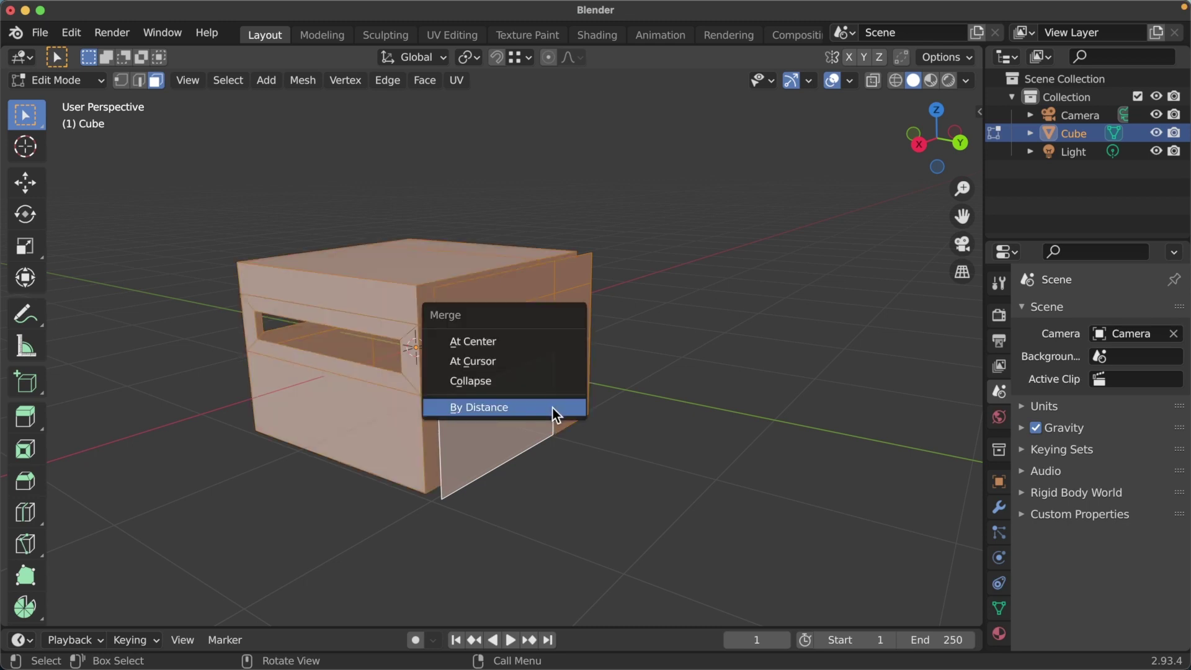
left_click(552, 407)
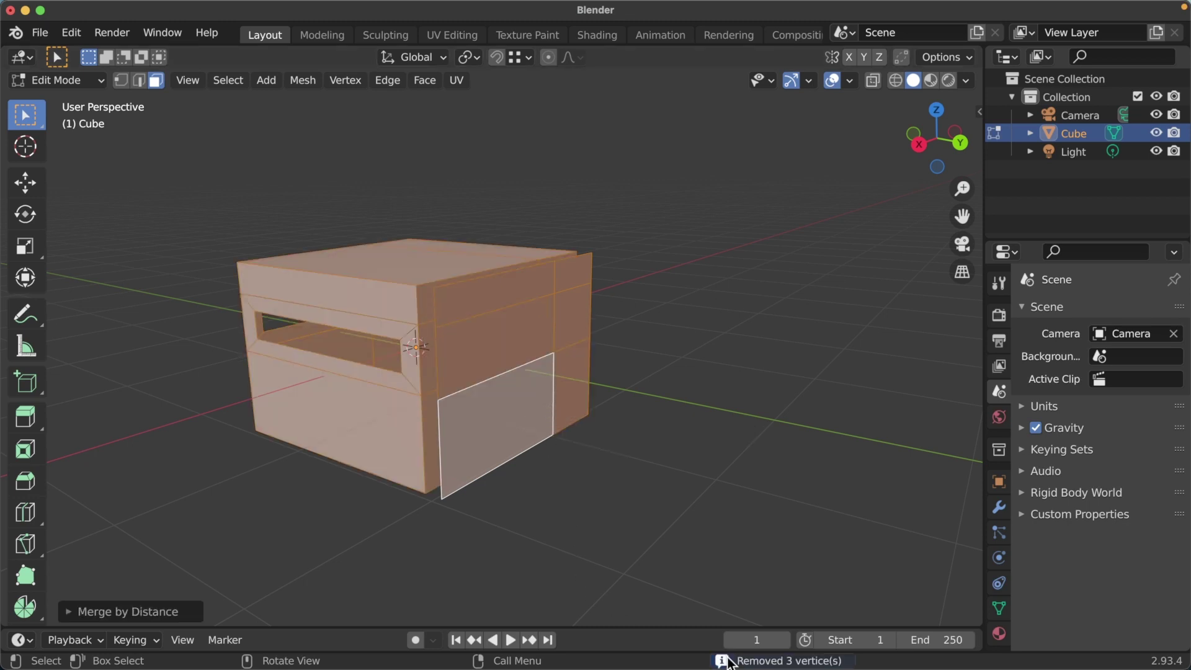
middle_click_drag(525, 436, 514, 440)
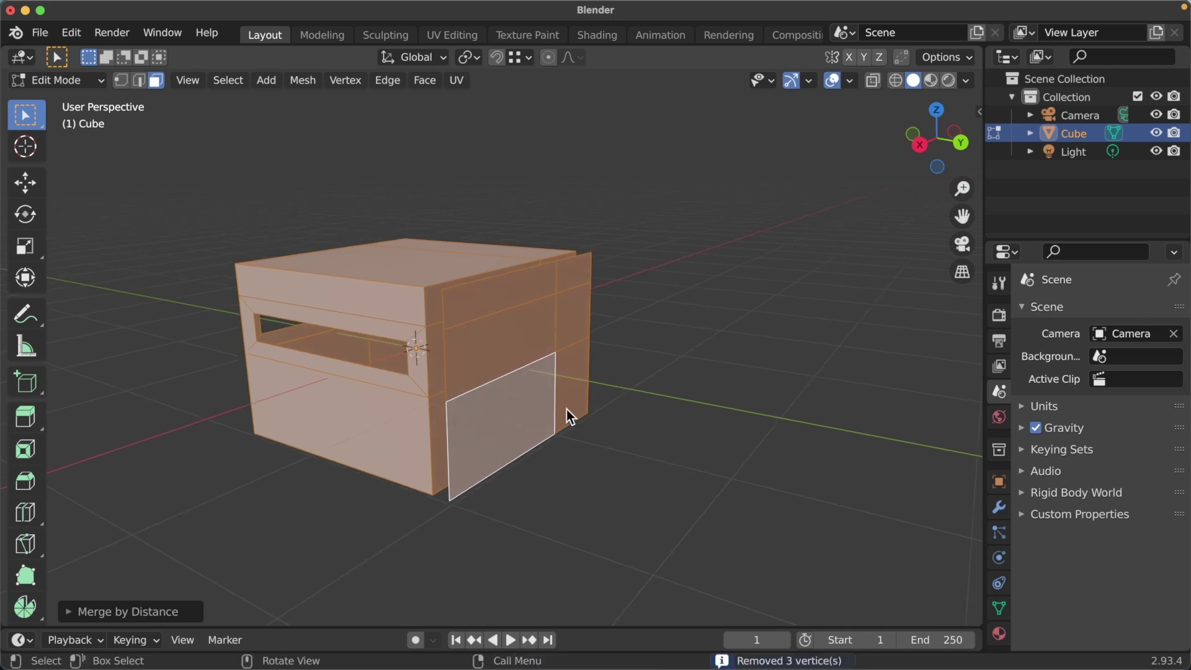
middle_click_drag(567, 411, 551, 400)
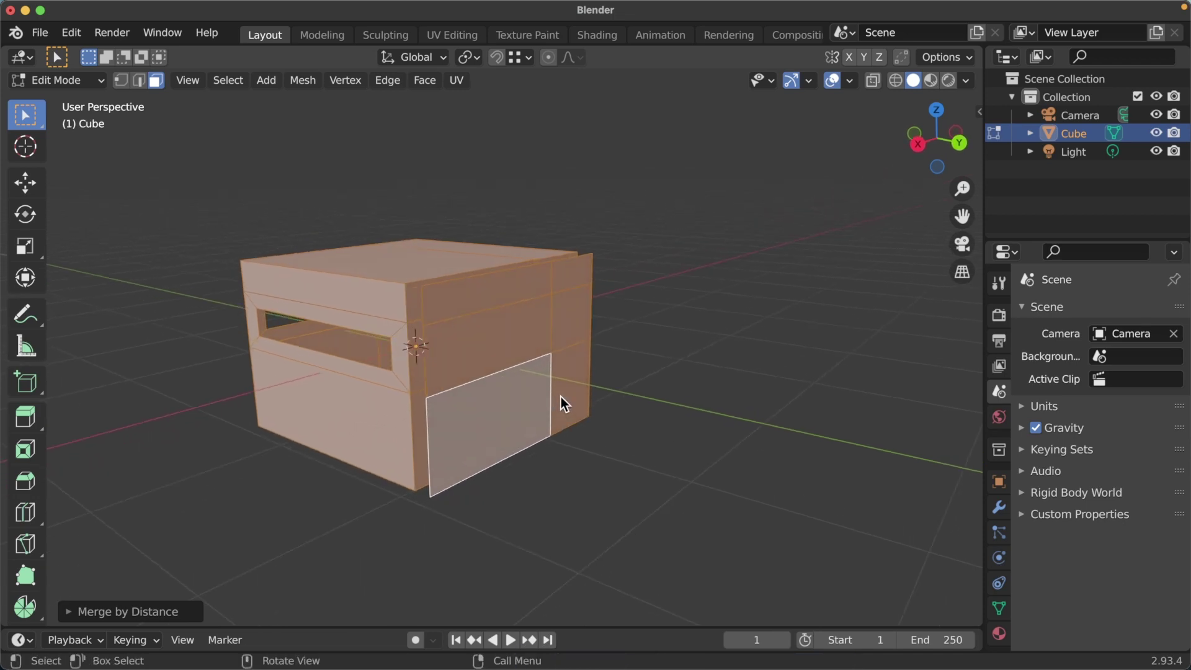
- Delete the small face on the side block to open a hole
left_click(567, 388)
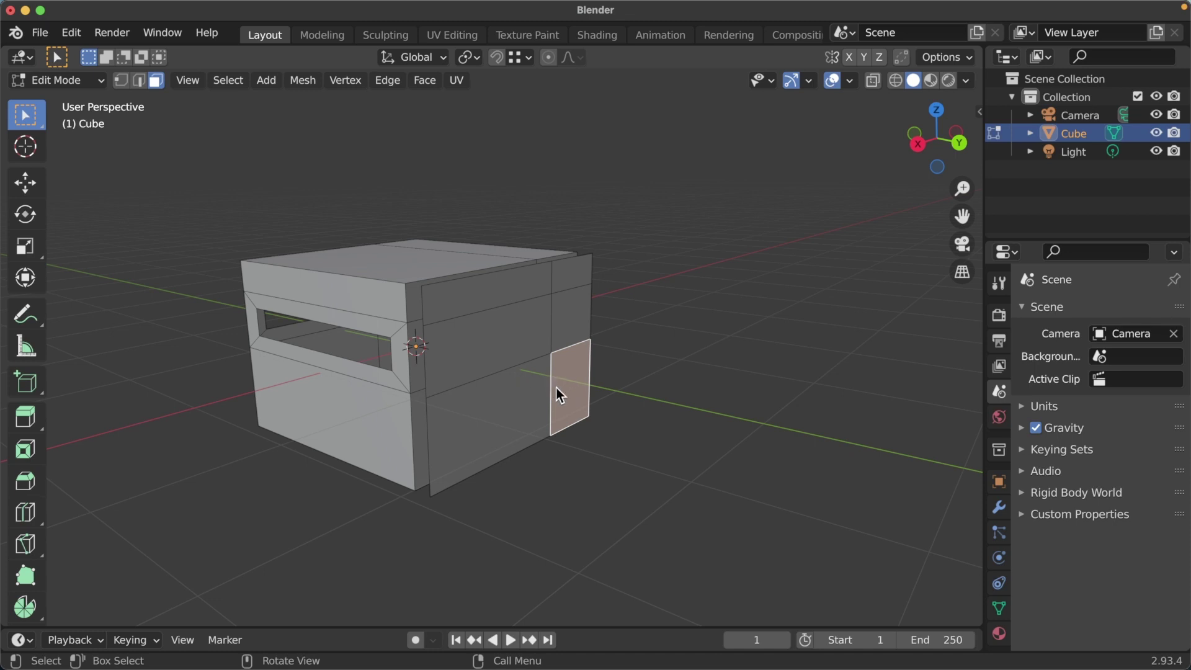
key("x")
left_click(527, 389)
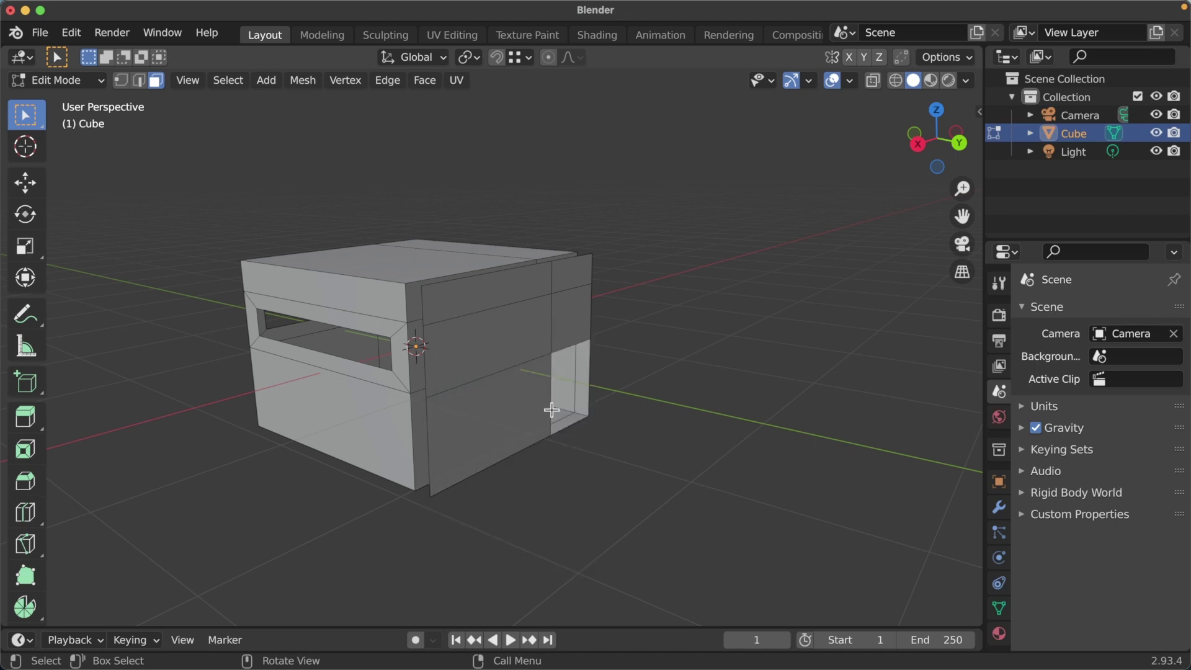
key("2")
key("ctrl+r")
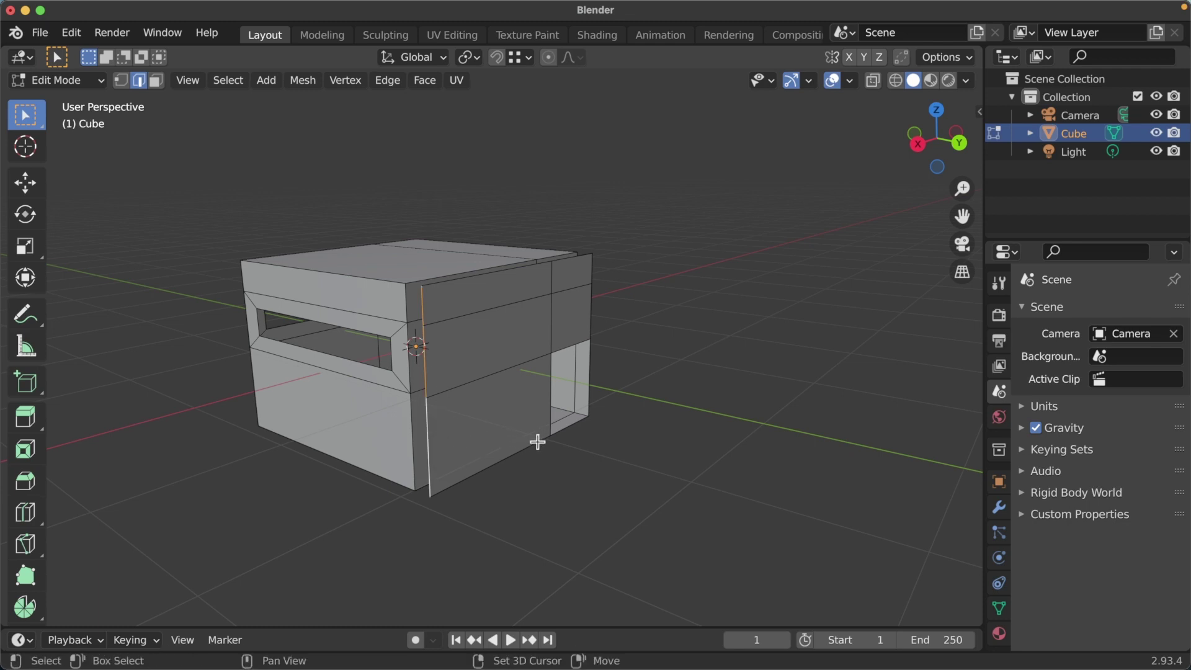
- Select the bottom and hole edges, then duplicate them and move the copy along Y
left_click(549, 436, "shift")
left_click(592, 374, "shift")
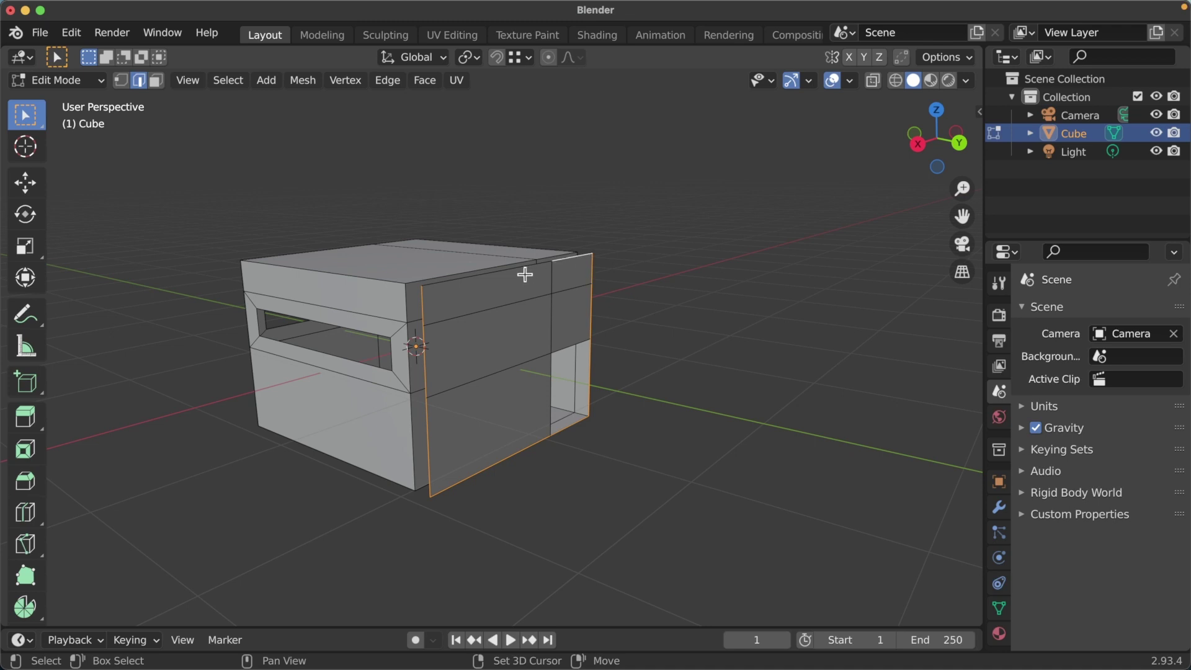
key("shift+d")
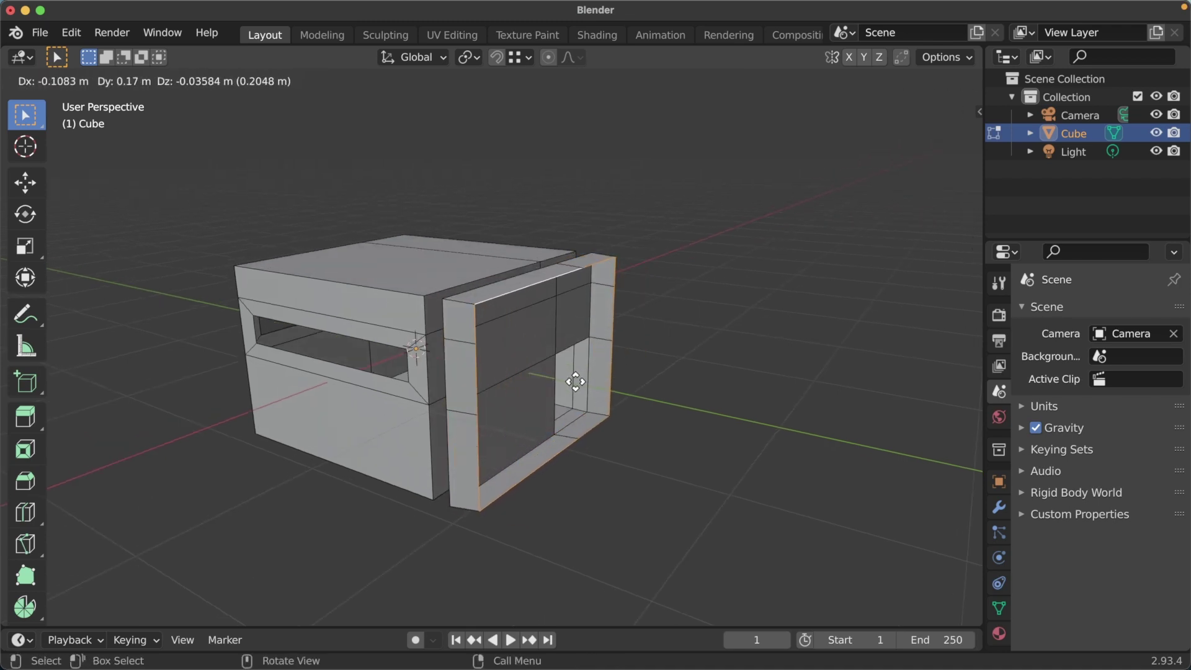
key("y")
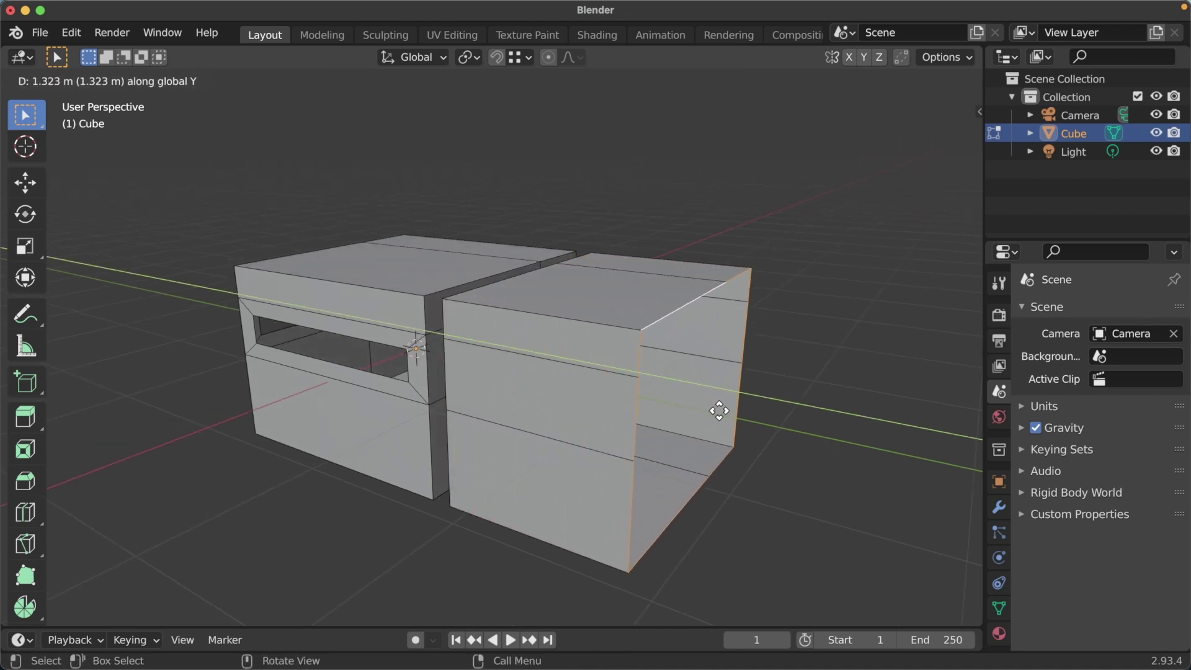
left_click(719, 416)
- Pull the end section 1.323 m outward along the global Y axis
mouse_move(713, 422)
middle_mouse_down()
mouse_move(718, 465)
mouse_move(529, 470)
middle_mouse_up()
scroll(680, 414, "down", 2)
key("g")
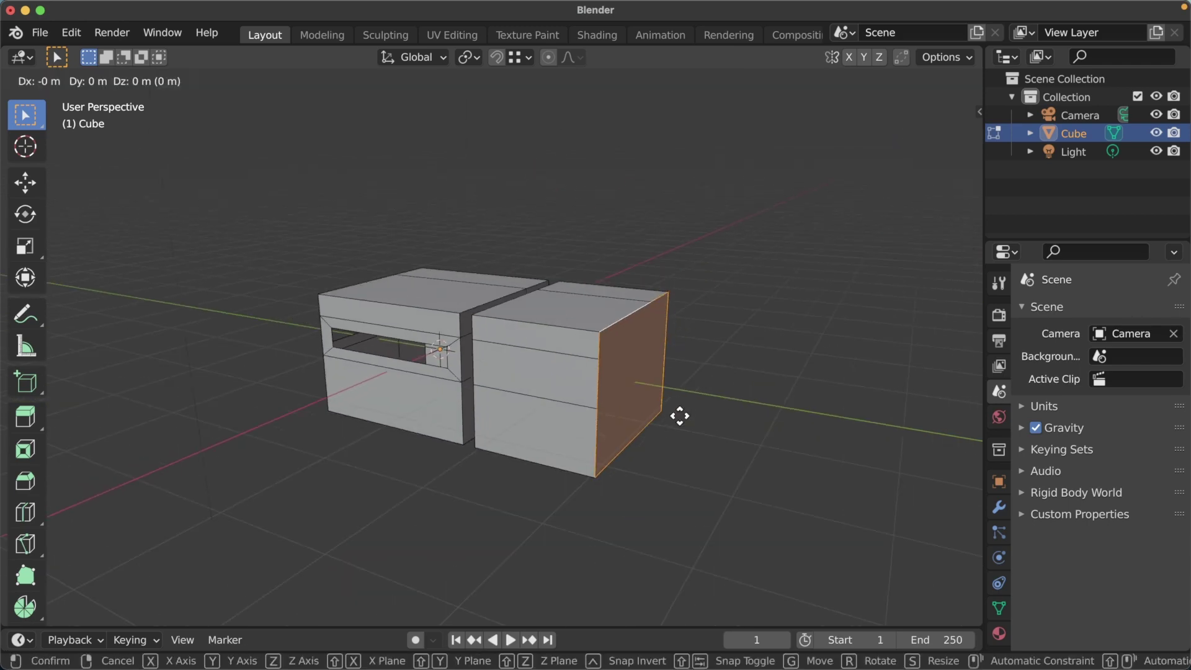
key("y")
left_click(717, 417)
mouse_move(718, 417)
middle_mouse_down()
mouse_move(399, 454)
mouse_move(485, 437)
middle_mouse_up()
- Recalculate normals on the whole building mesh and turn on the Face Orientation overlay
key("a")
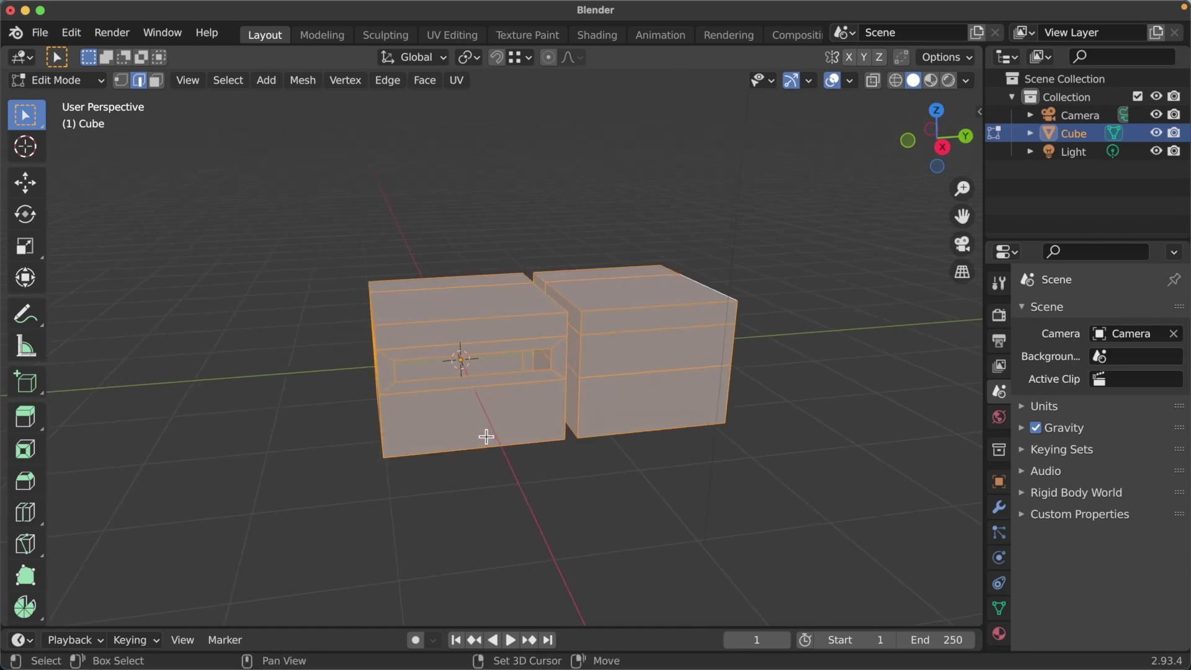
key("shift+n")
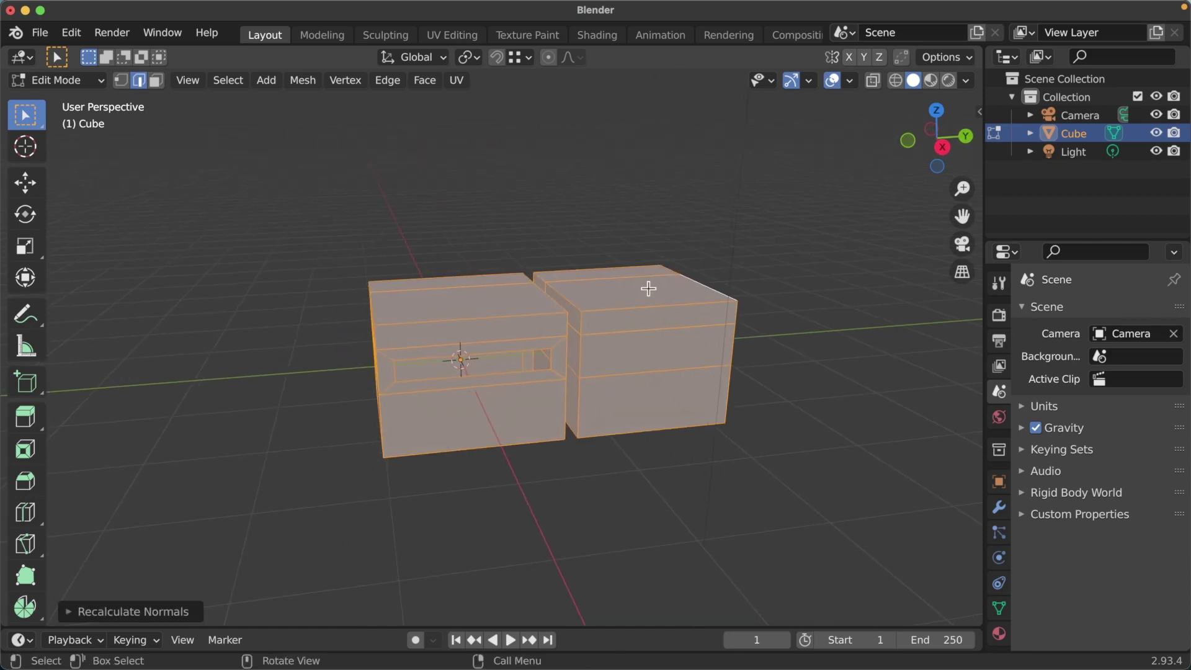
left_click(850, 84)
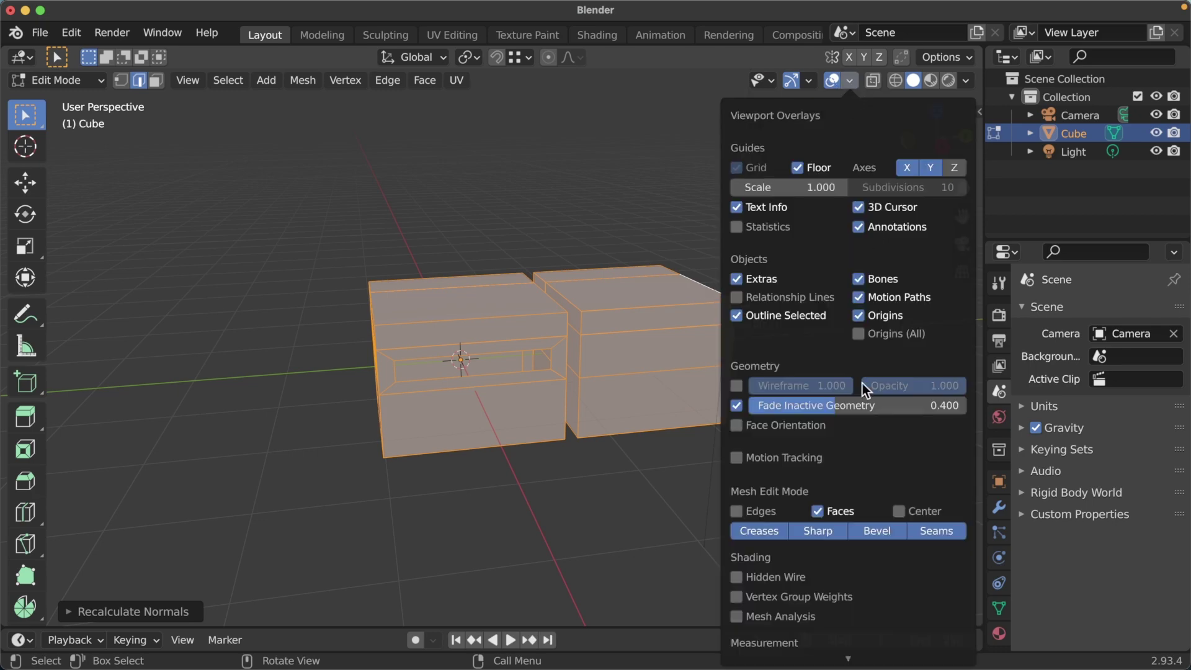
left_click(735, 425)
- Orbit and zoom around the building to inspect the red faces in the window openings
mouse_move(584, 449)
middle_mouse_down()
mouse_move(573, 423)
mouse_move(309, 424)
middle_mouse_up()
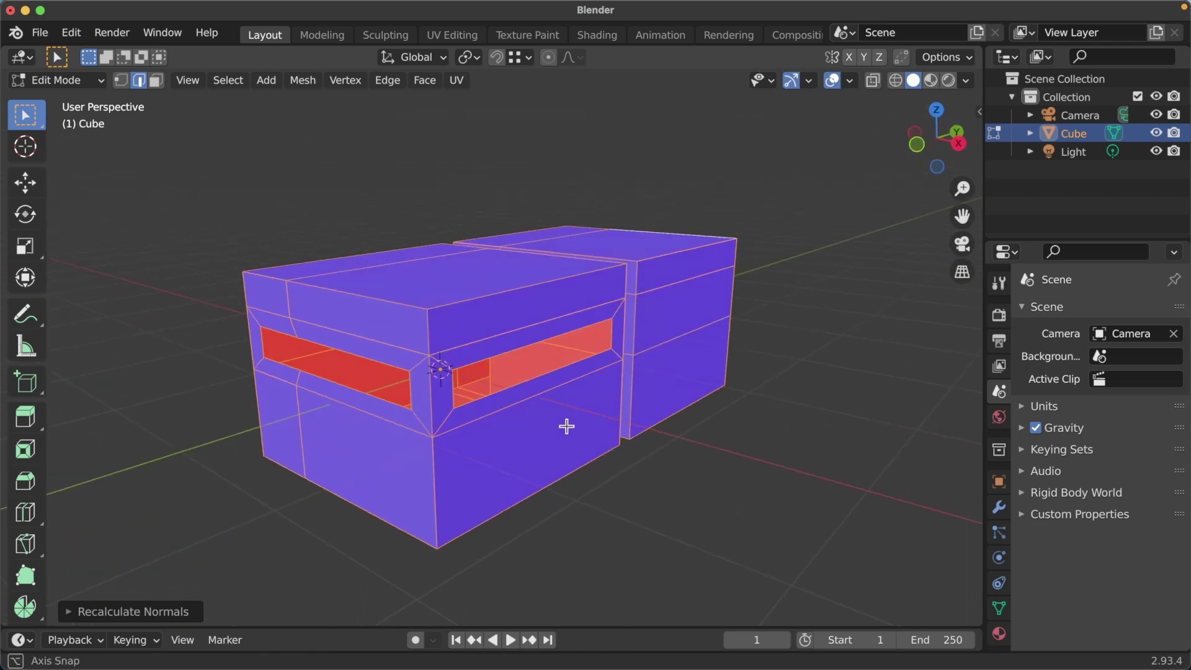
mouse_move(309, 424)
middle_mouse_down()
mouse_move(545, 412)
mouse_move(464, 406)
mouse_move(571, 376)
mouse_move(560, 244)
middle_mouse_up()
scroll(494, 388, "up", 5)
scroll(516, 402, "up", 3)
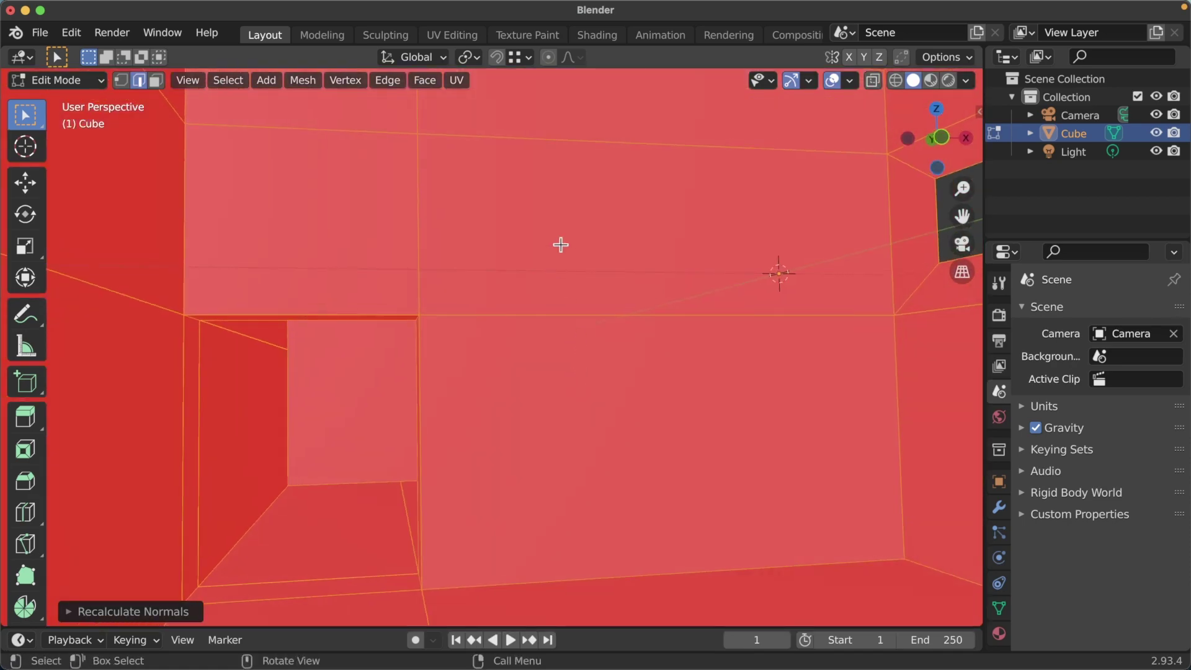
mouse_move(524, 364)
middle_mouse_down()
mouse_move(532, 233)
mouse_move(640, 340)
mouse_move(533, 376)
mouse_move(537, 391)
middle_mouse_up()
scroll(620, 345, "down", 10)
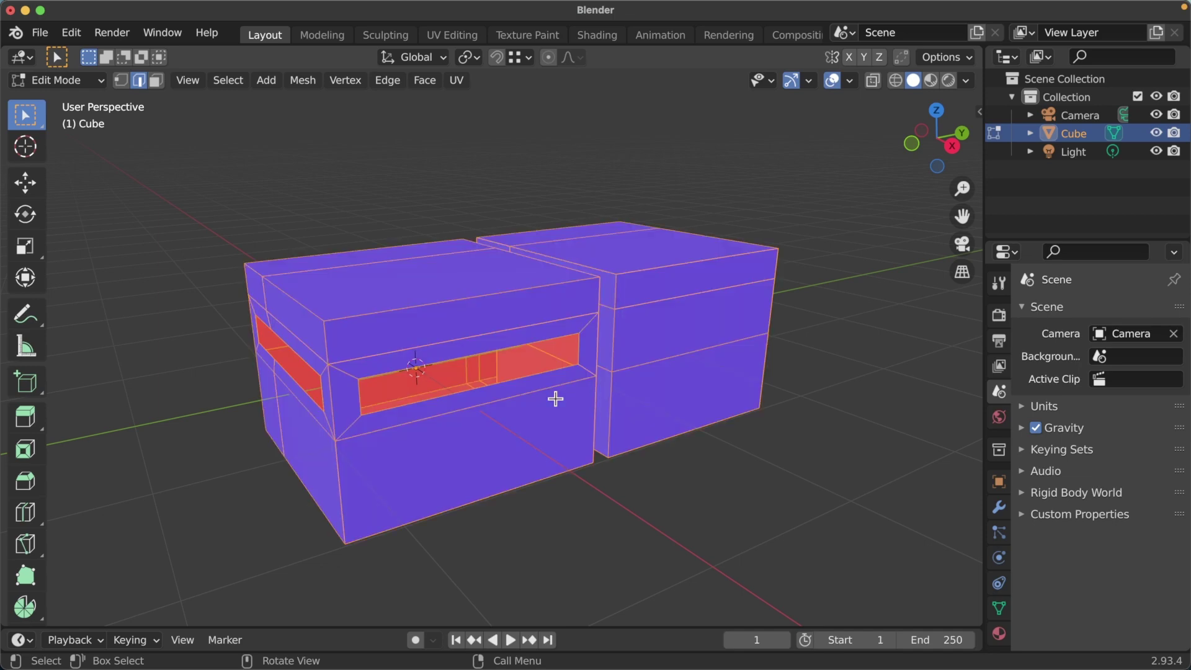
key("shift+n")
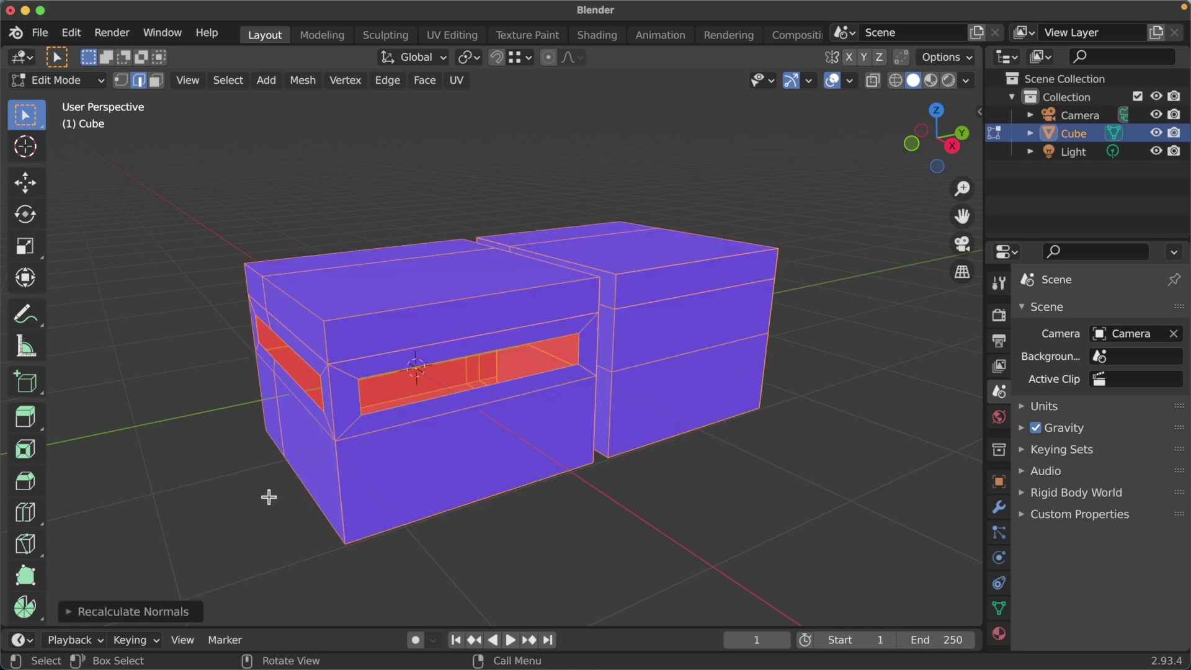
- Enable Inside in the Recalculate Normals options so the normals point inward
left_click(67, 611)
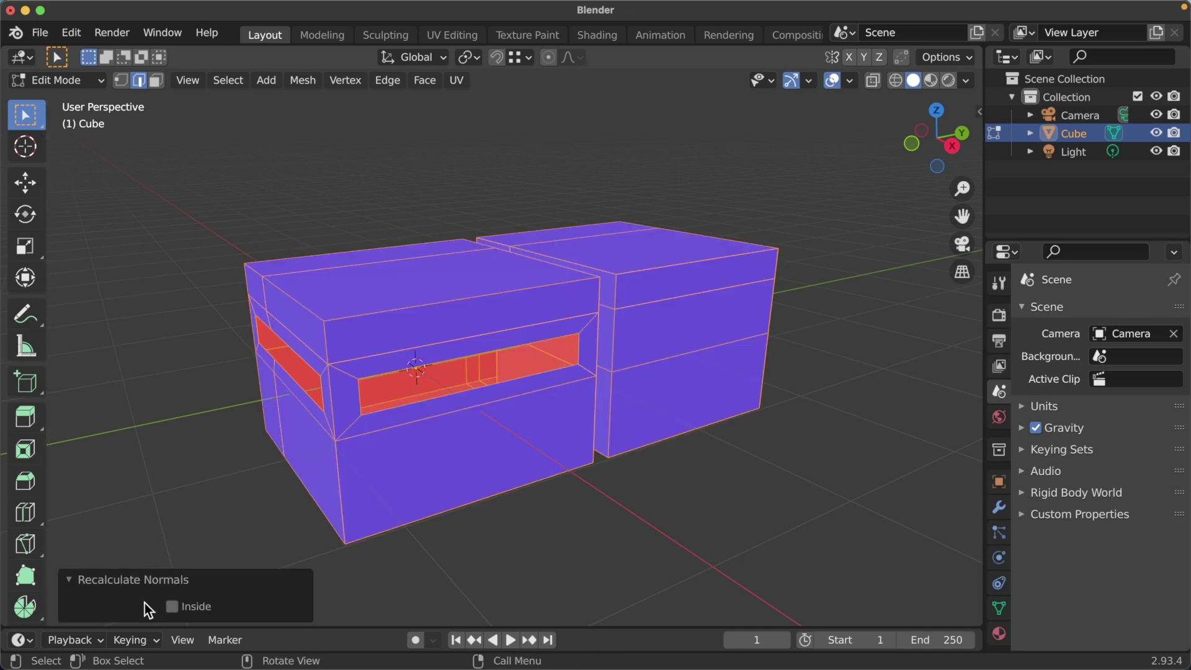
left_click(172, 606)
mouse_move(531, 366)
middle_mouse_down()
mouse_move(478, 393)
mouse_move(499, 392)
middle_mouse_up()
scroll(470, 402, "up", 3)
scroll(474, 400, "up", 4)
- Show face normal lines in the Viewport Overlays to check the normals' direction
left_click(850, 80)
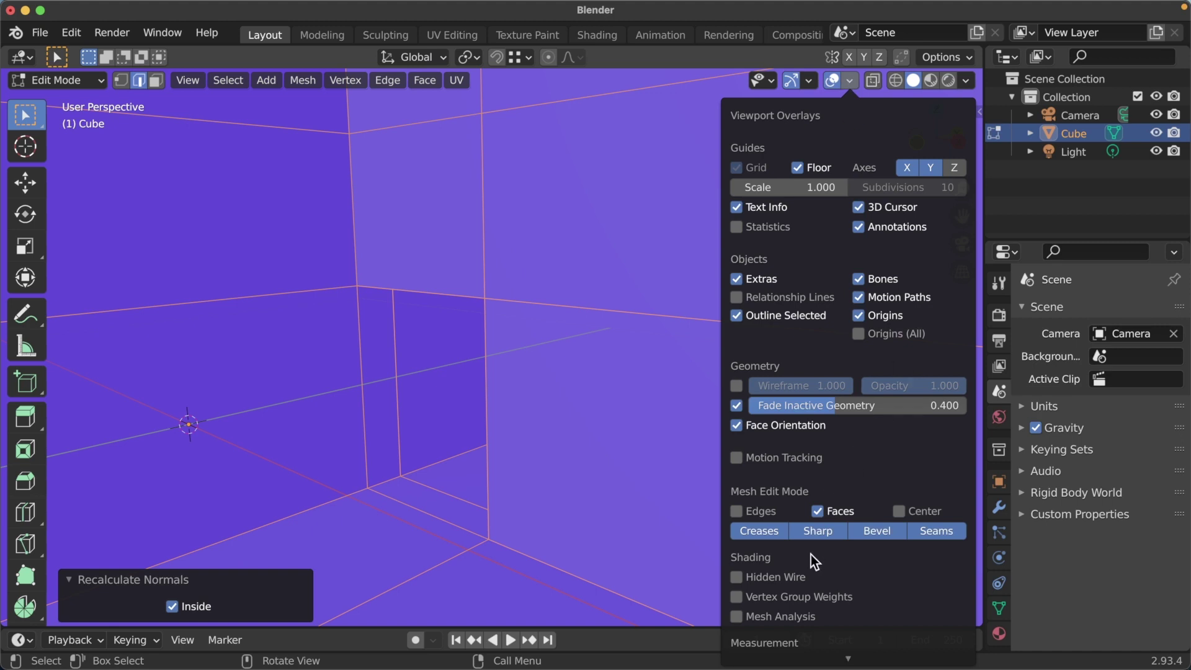
scroll(818, 564, "down", 4)
scroll(825, 570, "down", 2)
left_click(780, 595)
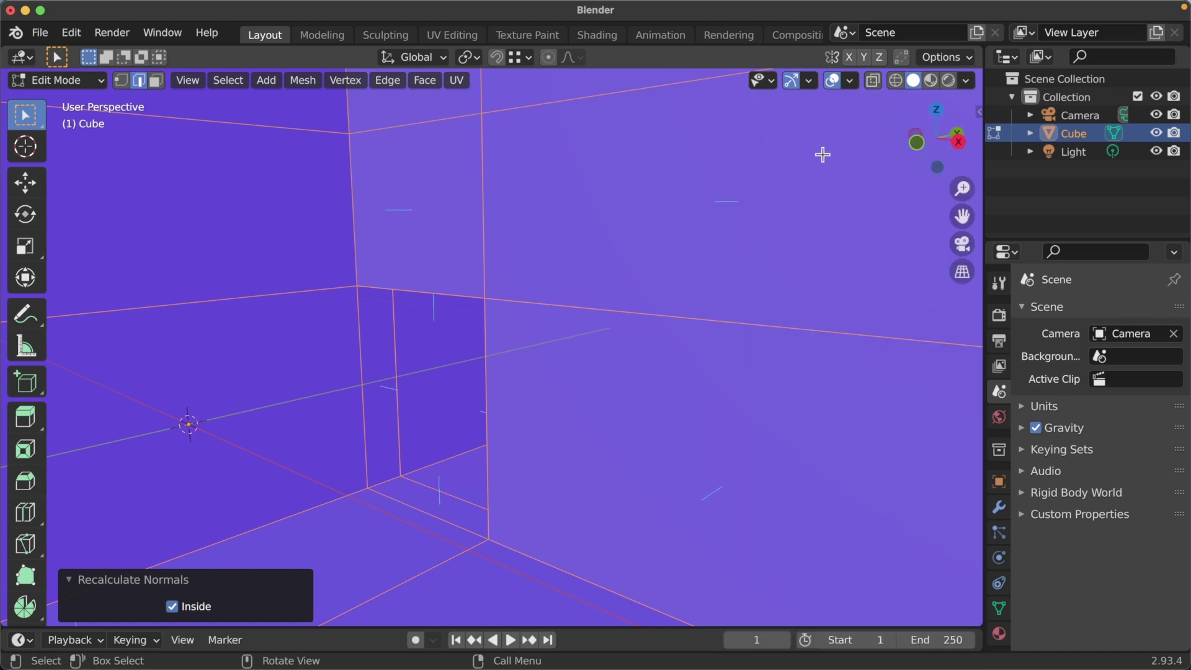
left_click(849, 81)
scroll(603, 321, "down", 5)
scroll(598, 327, "down", 2)
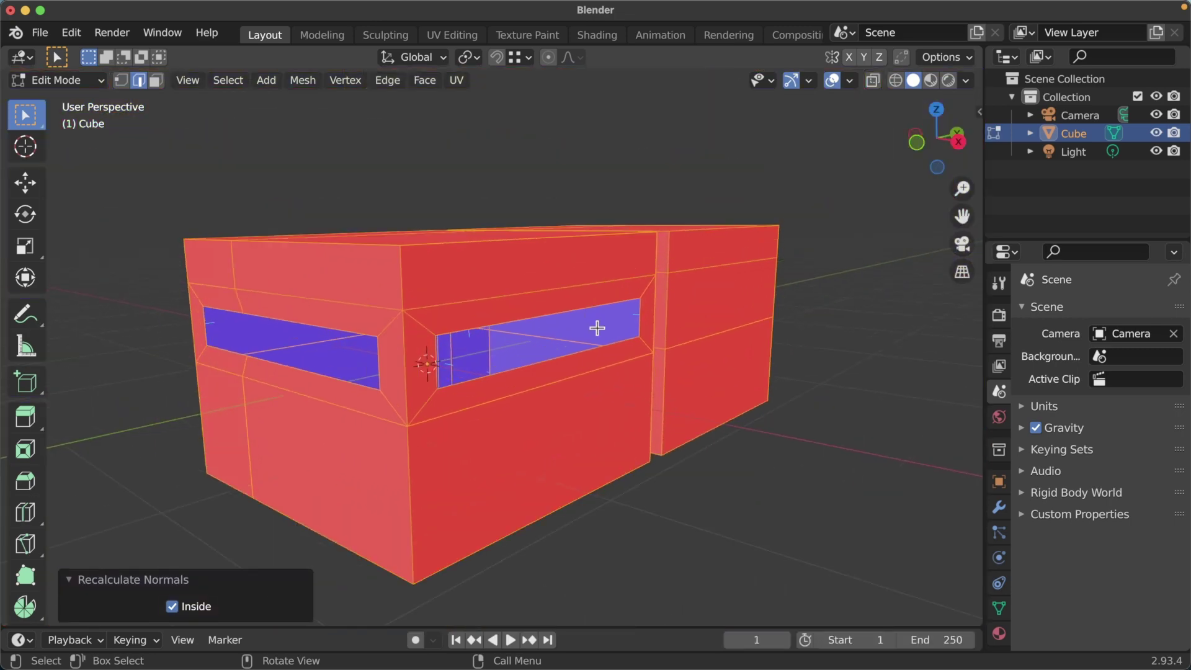
left_click(850, 81)
scroll(806, 496, "down", 4)
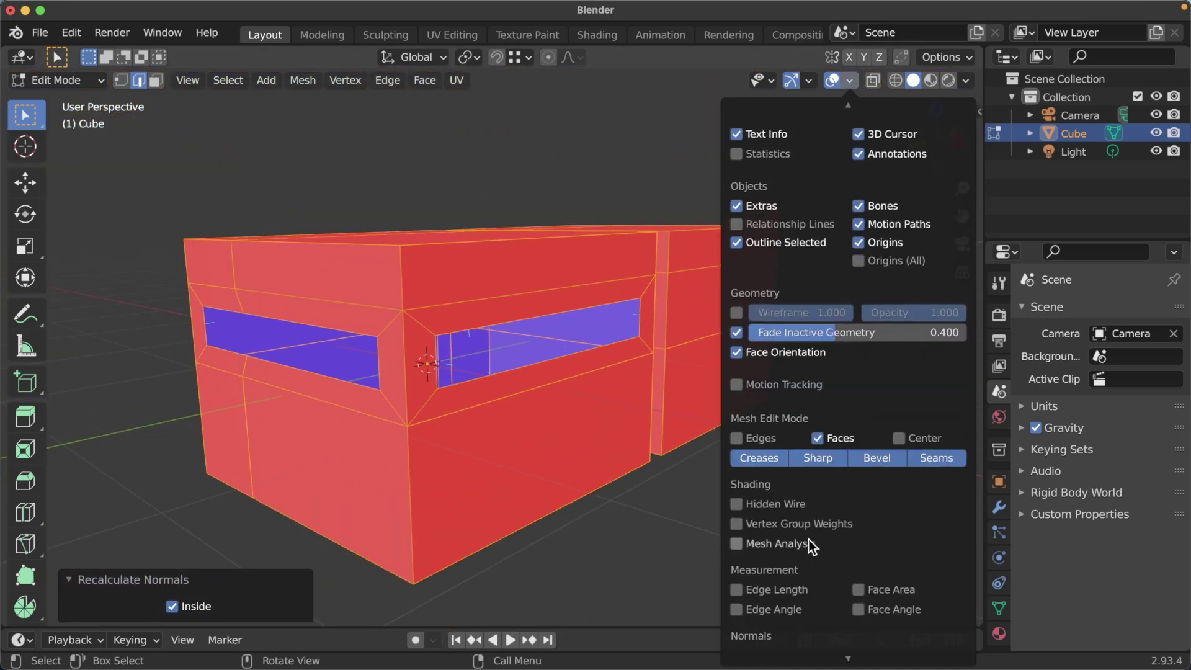
scroll(809, 549, "down", 3)
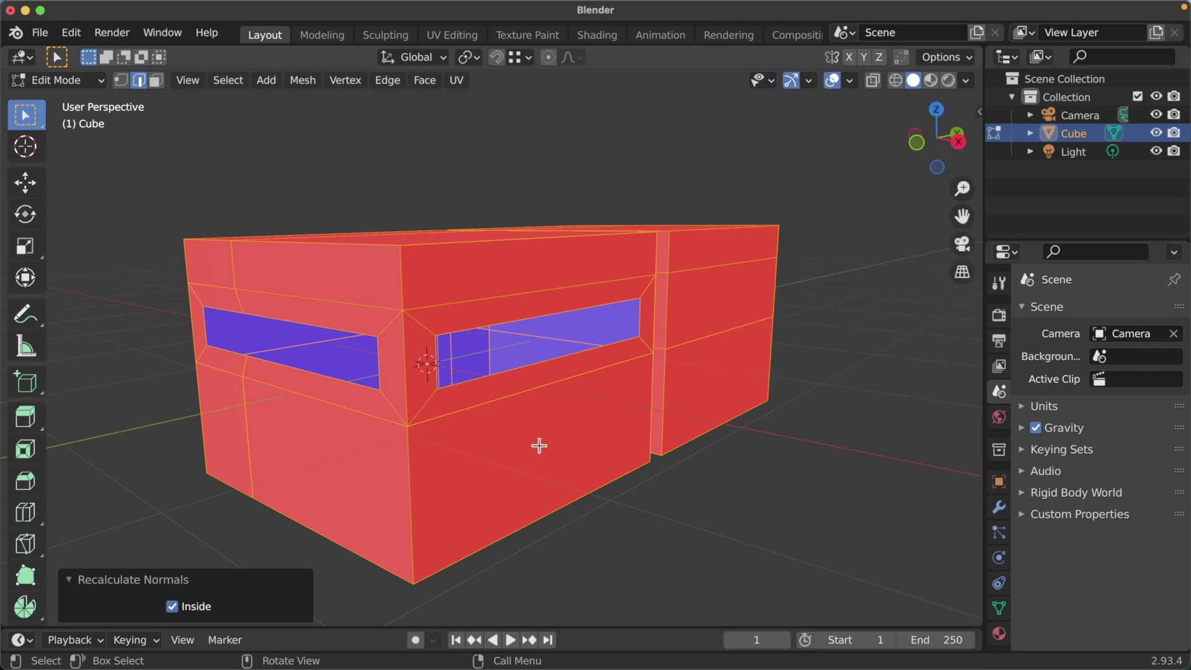
- Select the building's four bottom faces in face select mode
middle_click_drag(540, 444, 531, 346)
key("3")
left_click(473, 361)
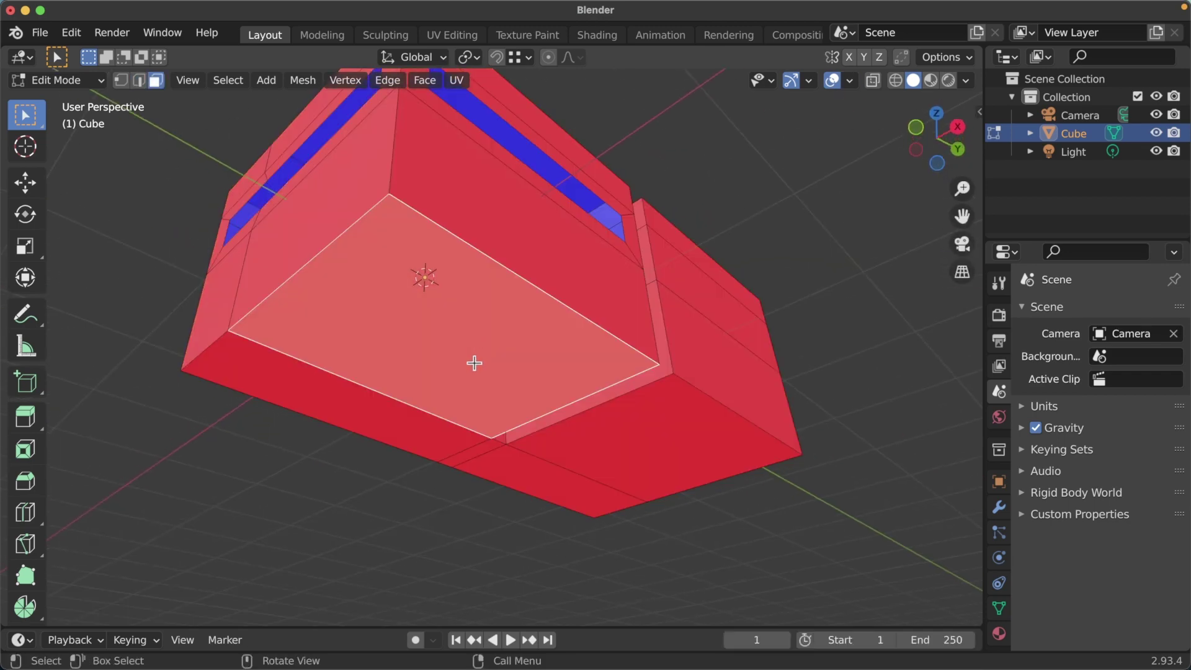
left_click(443, 443, "shift")
left_click(560, 446, "shift")
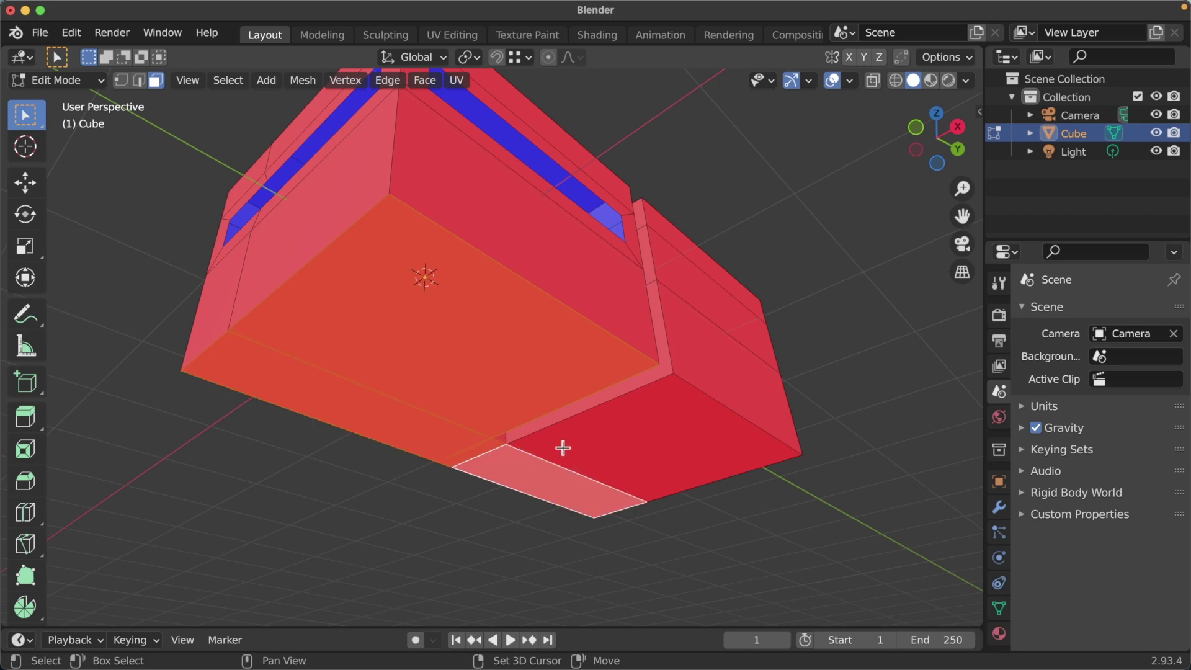
left_click(659, 407, "shift")
mouse_move(659, 407)
middle_mouse_down()
mouse_move(575, 300)
mouse_move(659, 343)
middle_mouse_up()
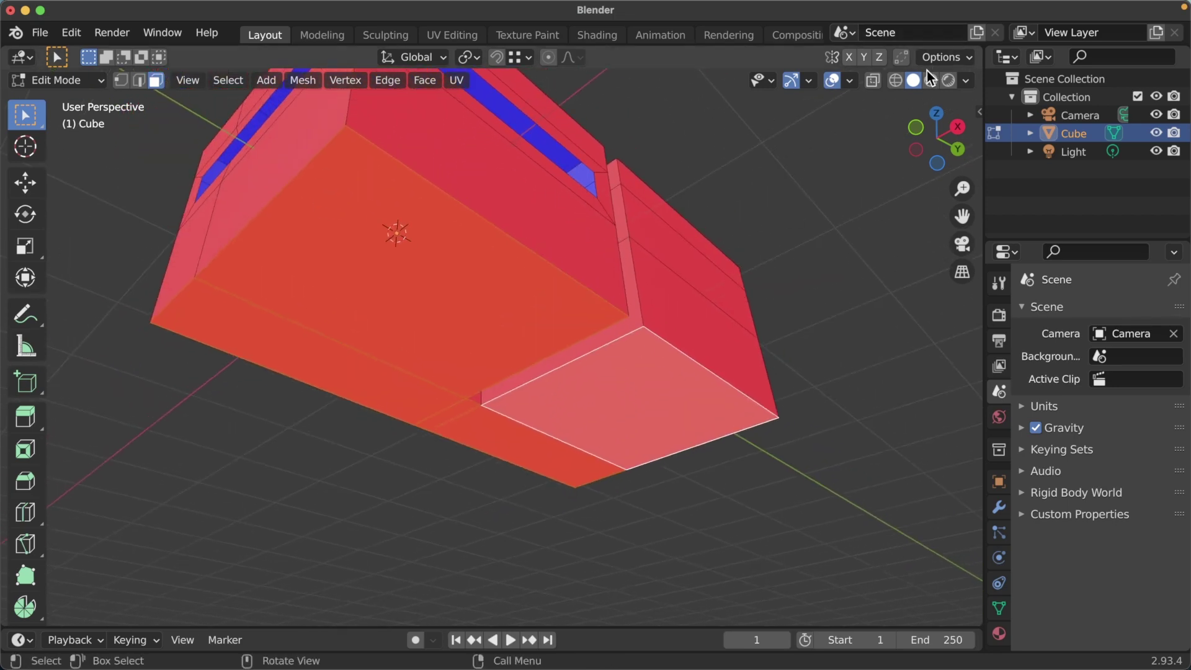
- Turn off the Face Orientation overlay in the viewport
left_click(849, 81)
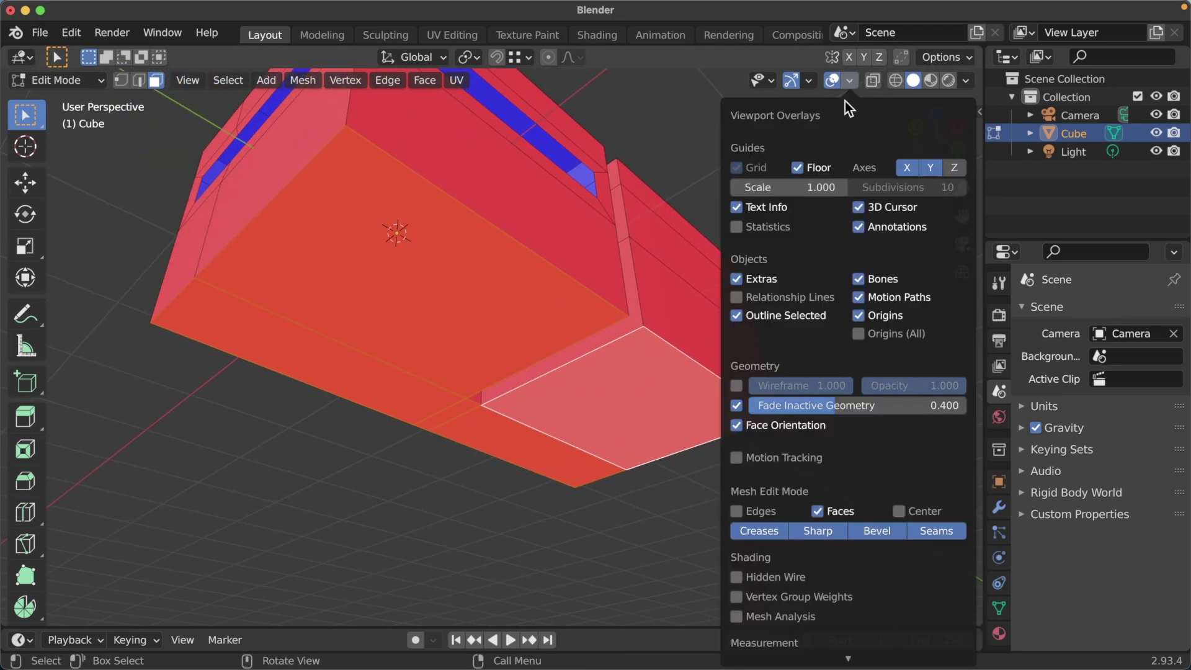
left_click(741, 428)
middle_click_drag(558, 425, 492, 404)
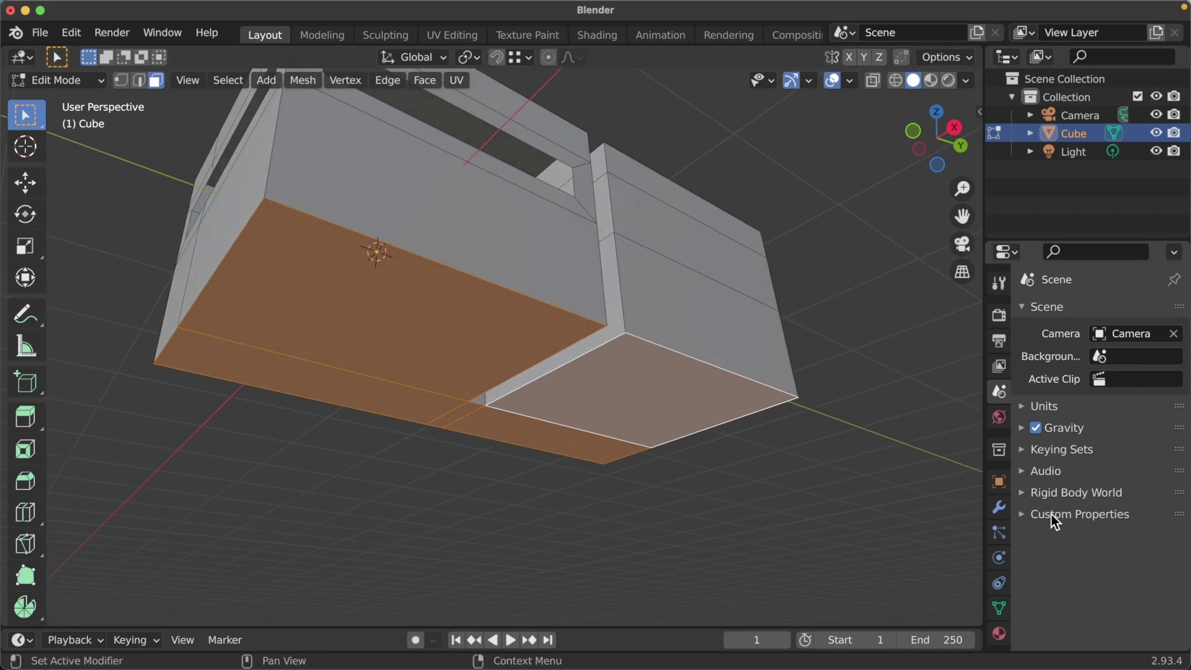
- Add Material.001 and Material.002 slots and assign Material.002 to the bottom faces
left_click(998, 633)
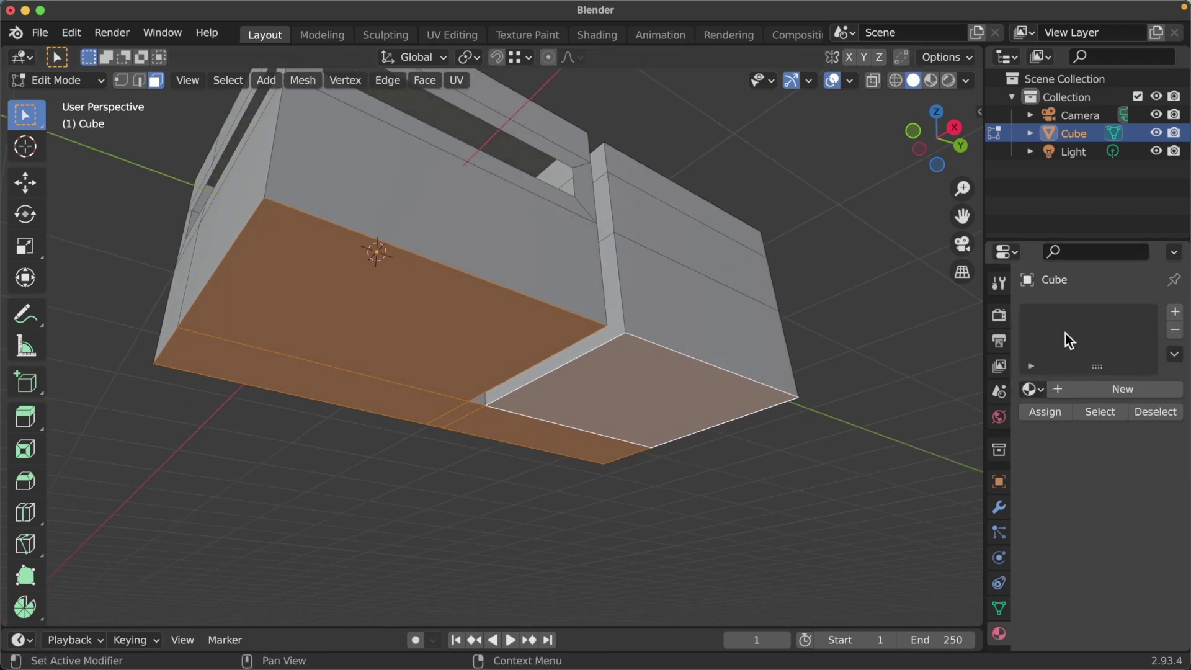
left_click(1175, 311)
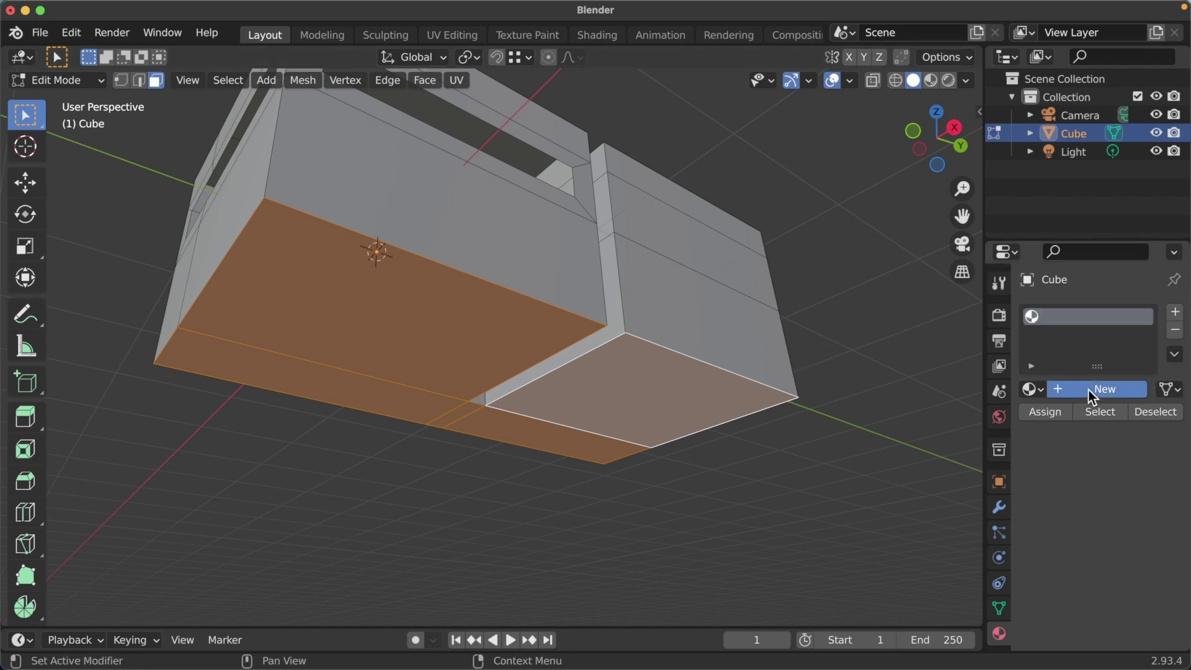
left_click(1091, 388)
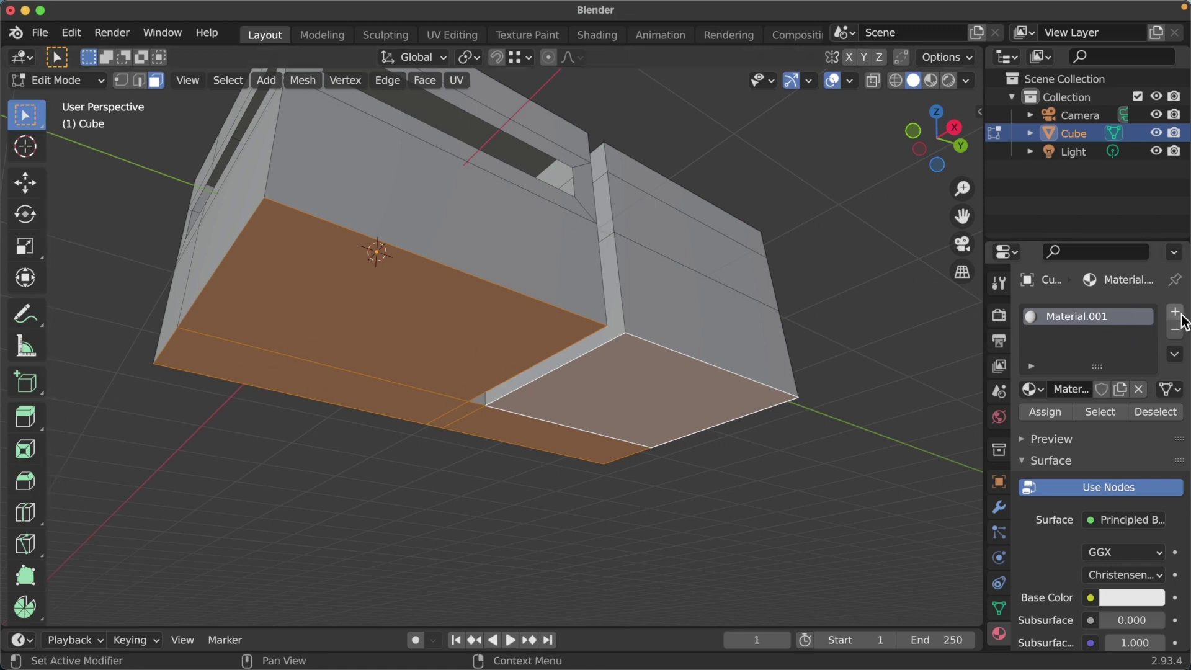
left_click(1175, 312)
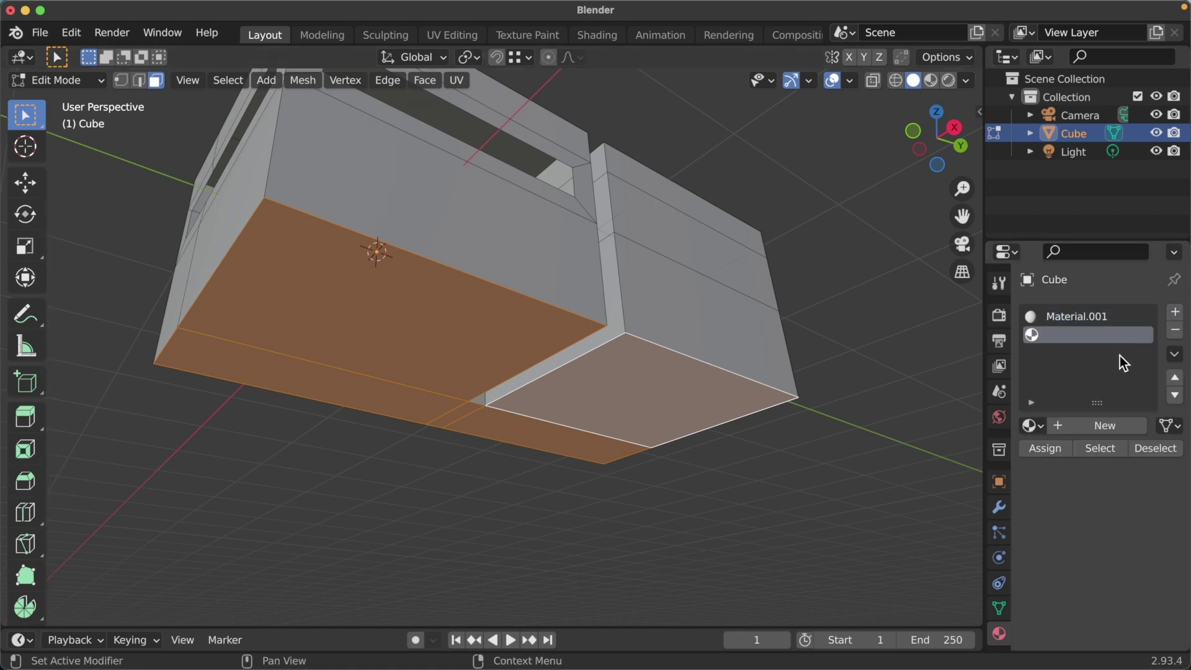
left_click(1104, 424)
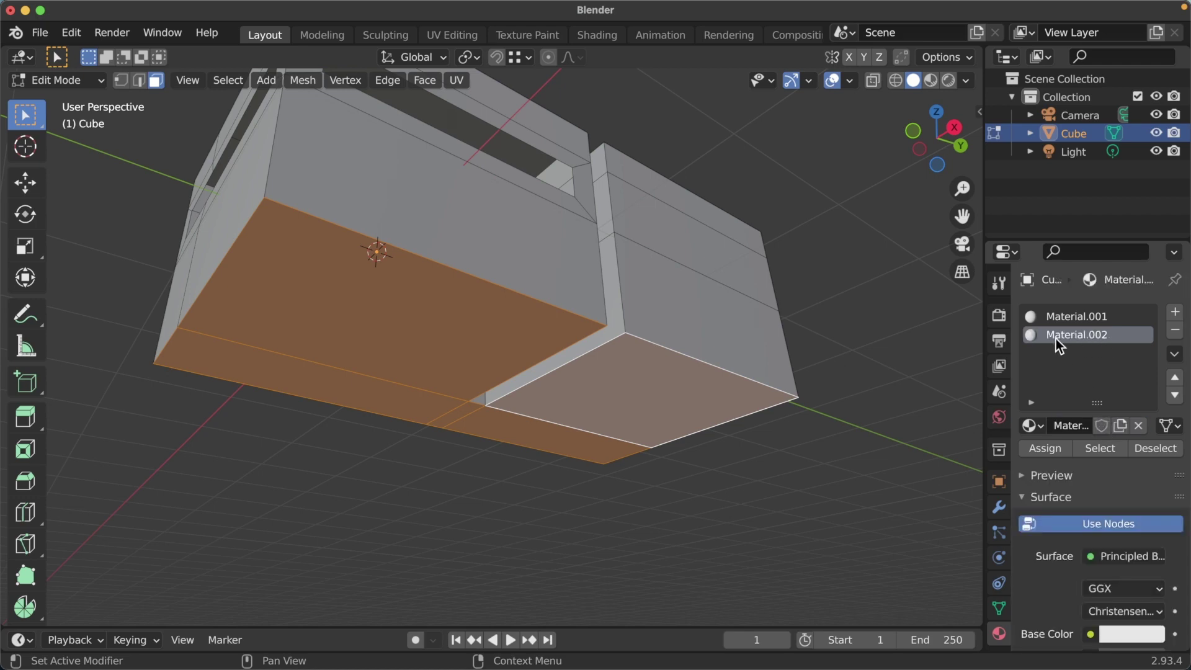
left_click(1068, 450)
- Apply the cube's rotation and scale so scale reads 1.000, then return to Edit Mode
mouse_move(533, 347)
middle_mouse_down()
mouse_move(526, 338)
mouse_move(516, 378)
mouse_move(405, 281)
middle_mouse_up()
key("Tab")
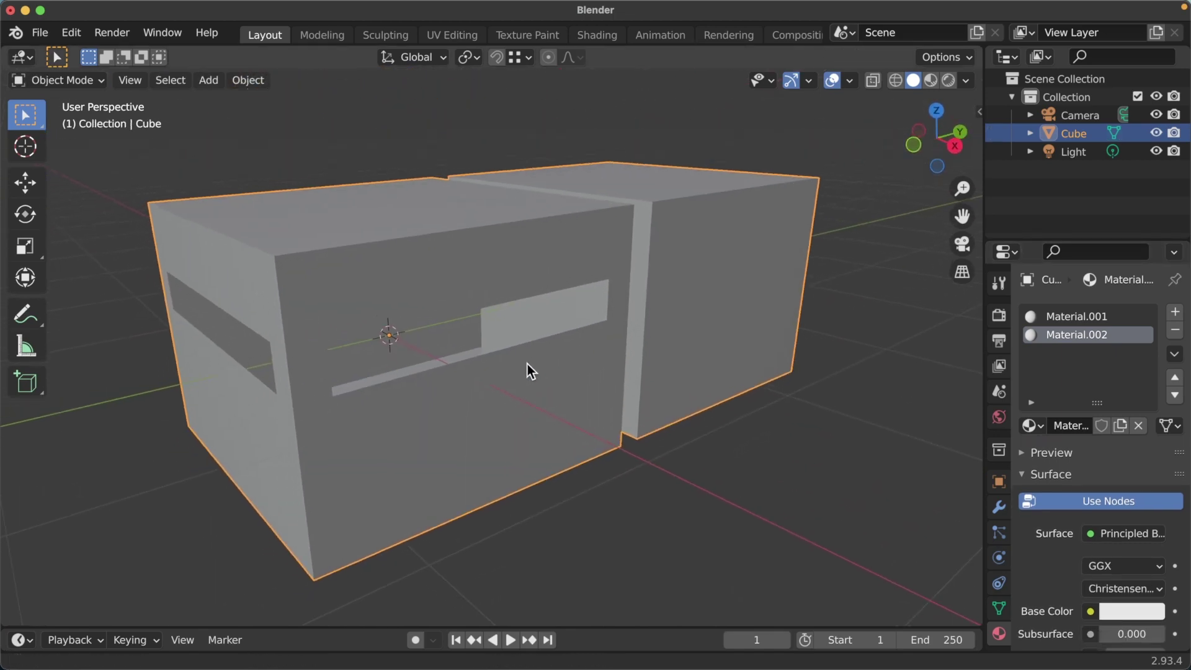
key("ctrl+a")
left_click(615, 303)
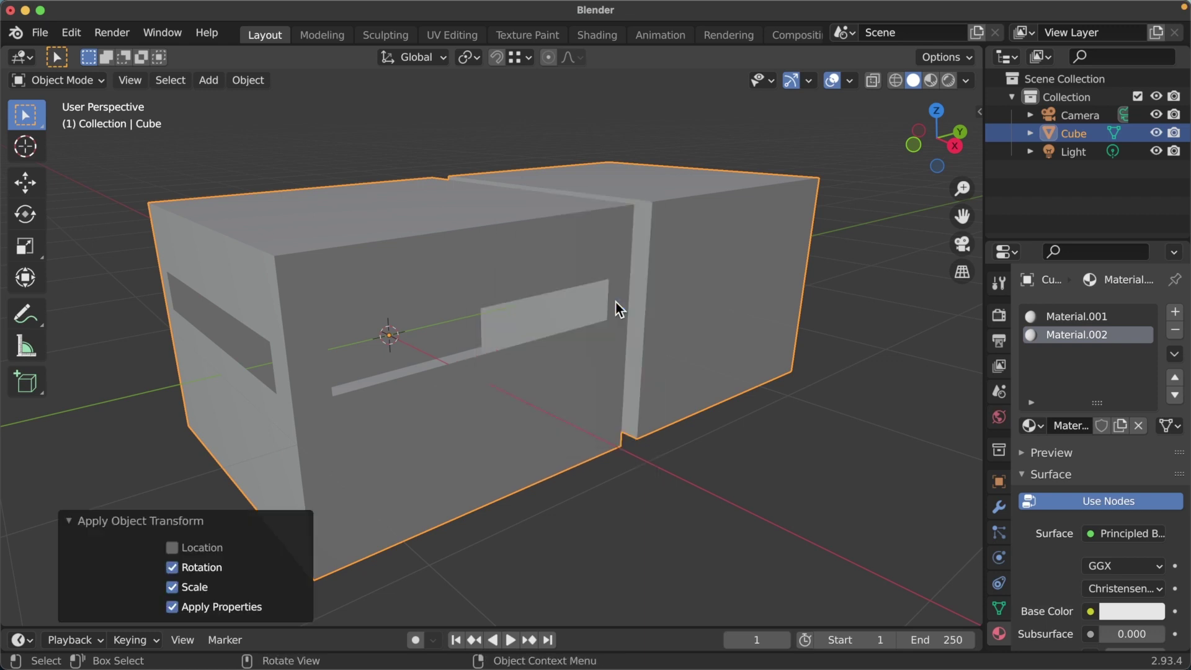
key("n")
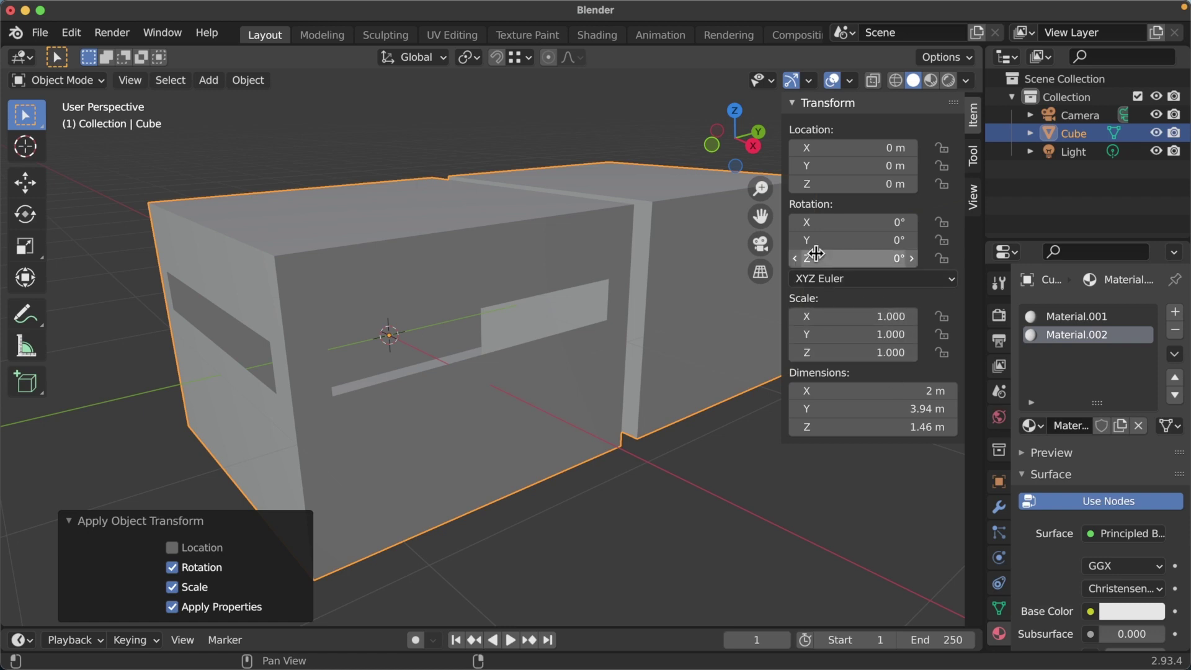
key("n")
mouse_move(519, 339)
middle_mouse_down()
mouse_move(455, 365)
mouse_move(460, 356)
middle_mouse_up()
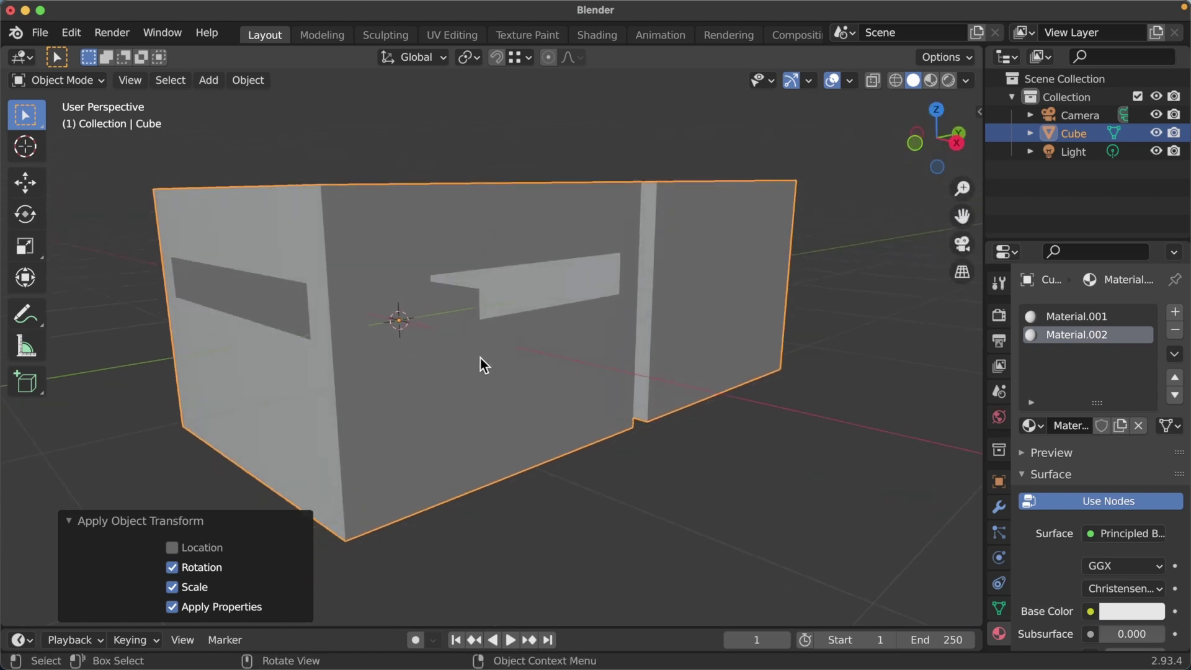
key("Tab")
middle_click_drag(581, 354, 584, 358)
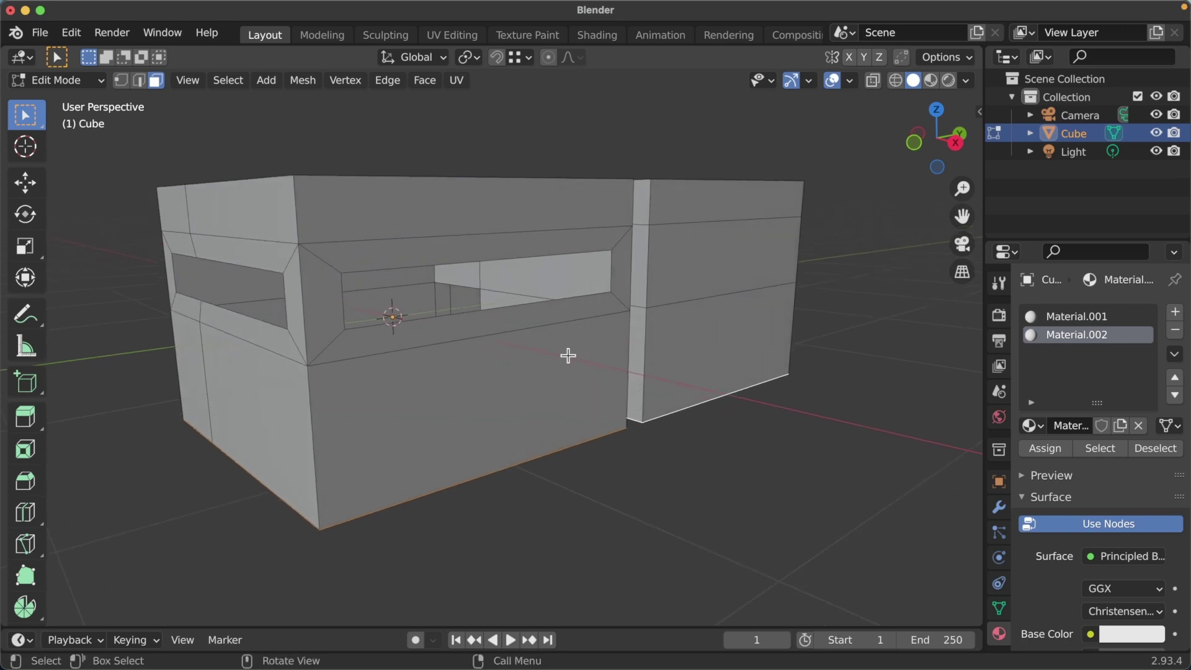
- Smart UV Project the entire building mesh and check its islands in UV Editing
key("a")
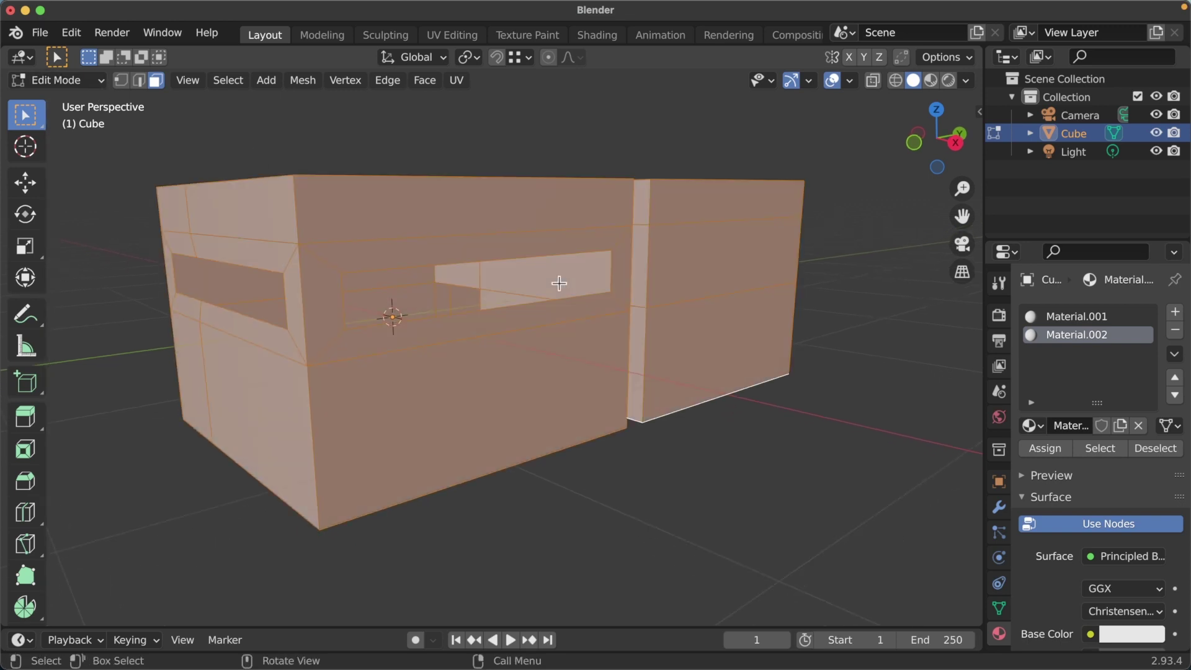
key("u")
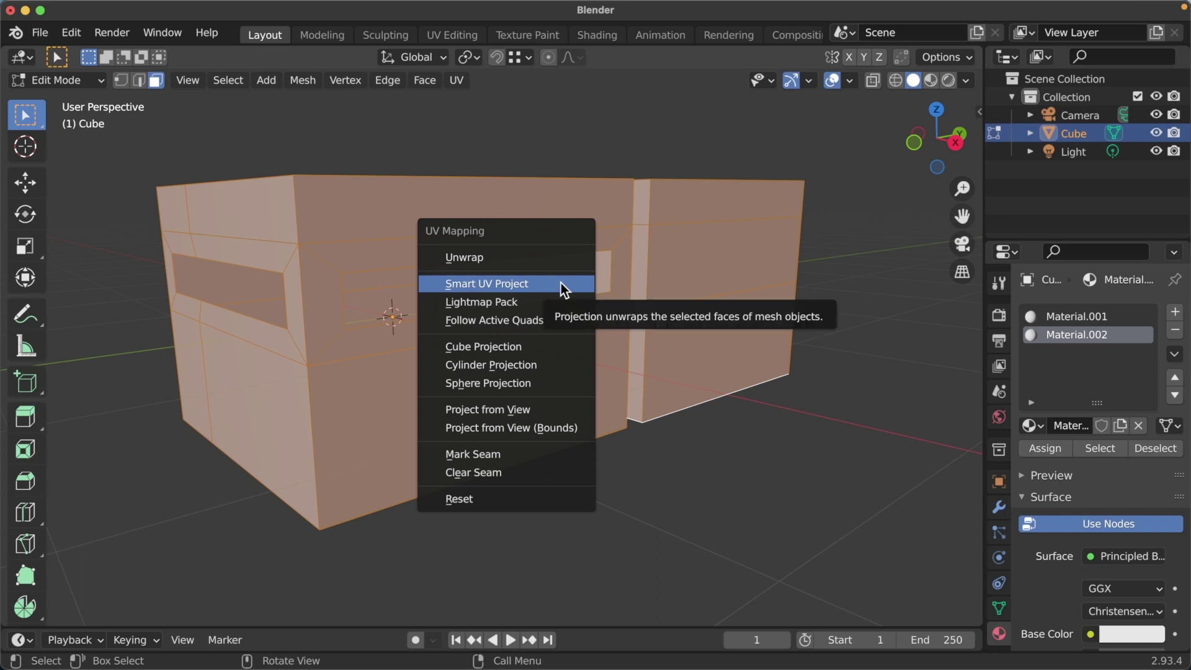
left_click(482, 287)
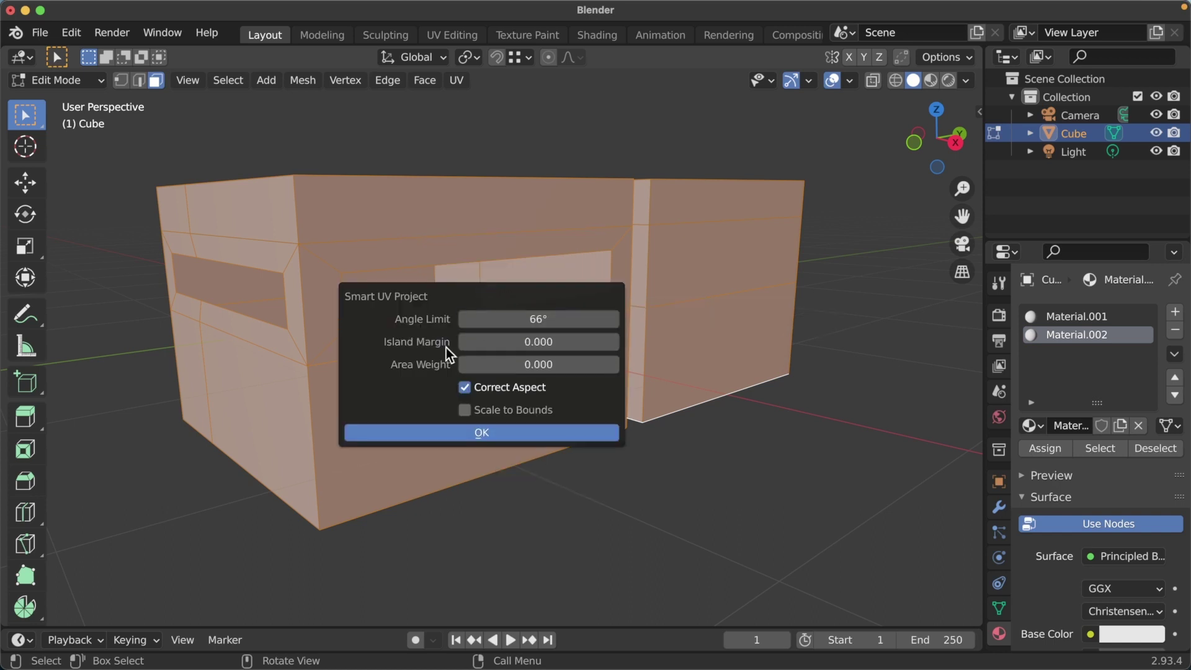
left_click(460, 434)
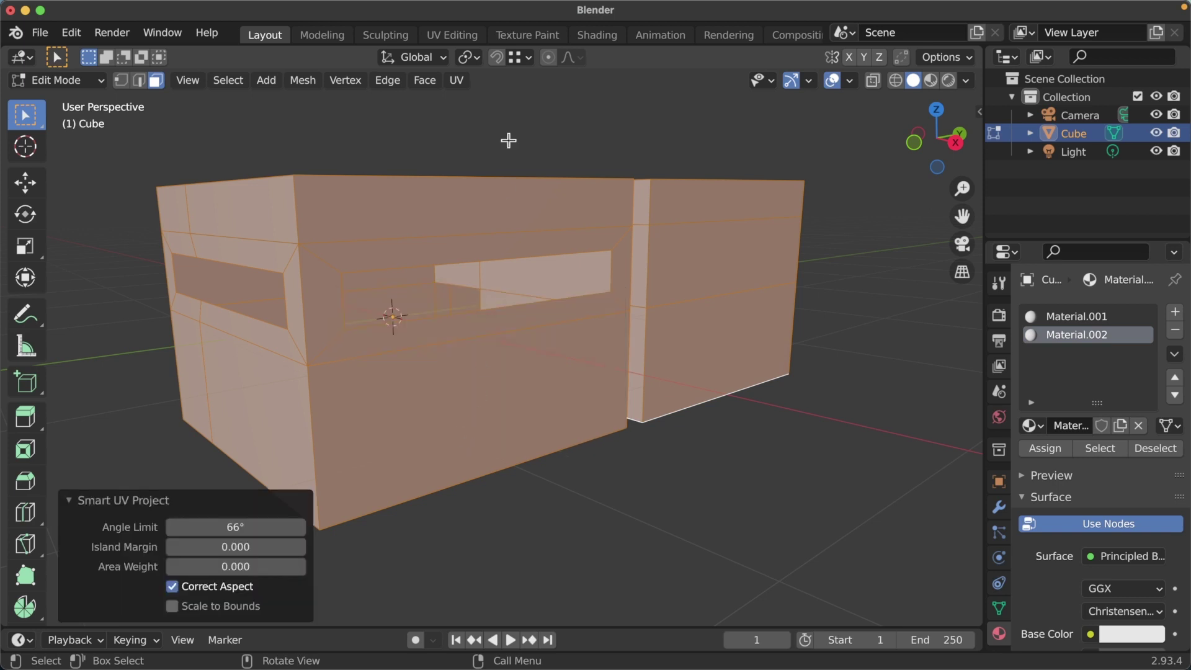
left_click(463, 36)
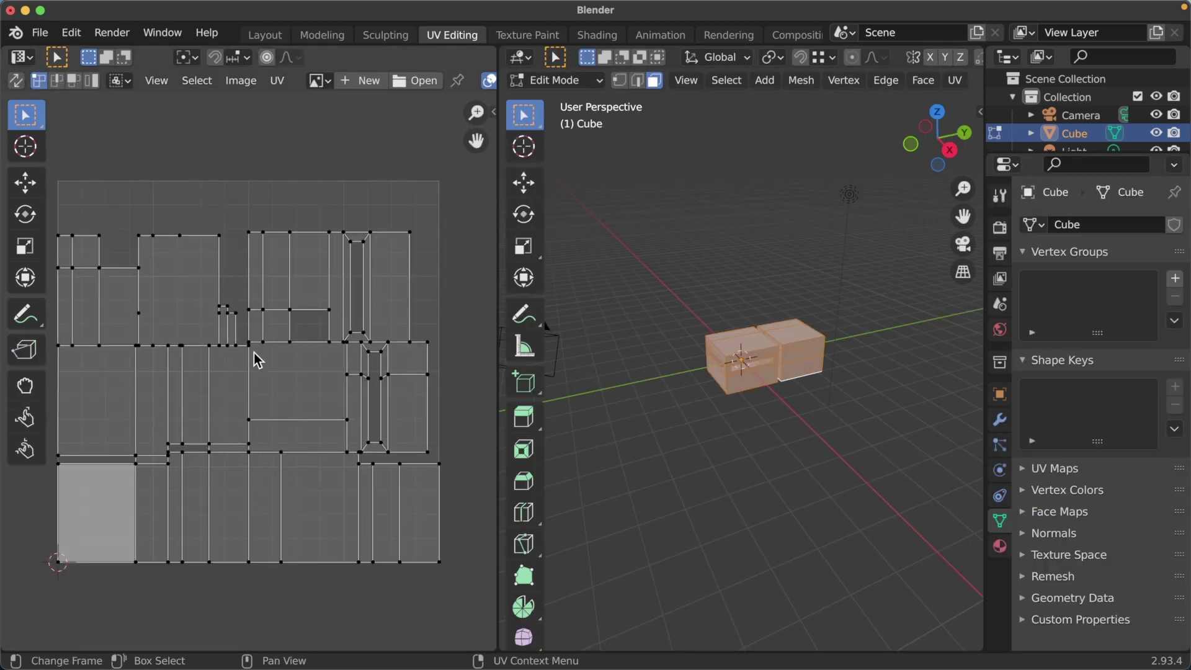
key("a")
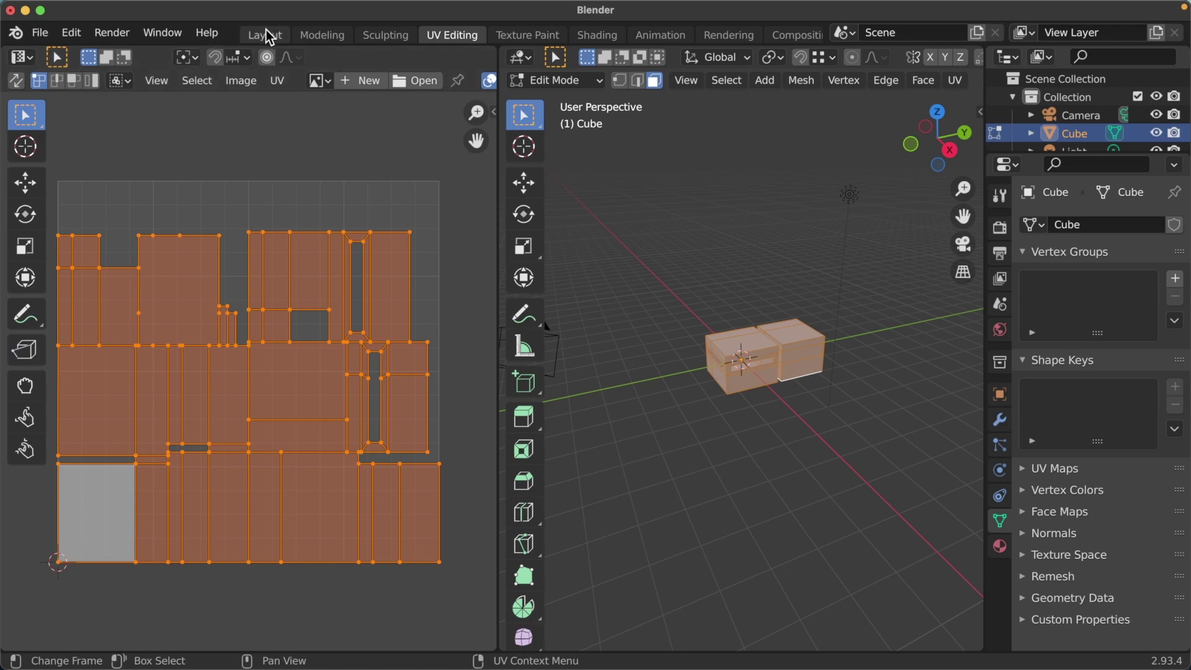
left_click(266, 32)
scroll(434, 236, "down", 3)
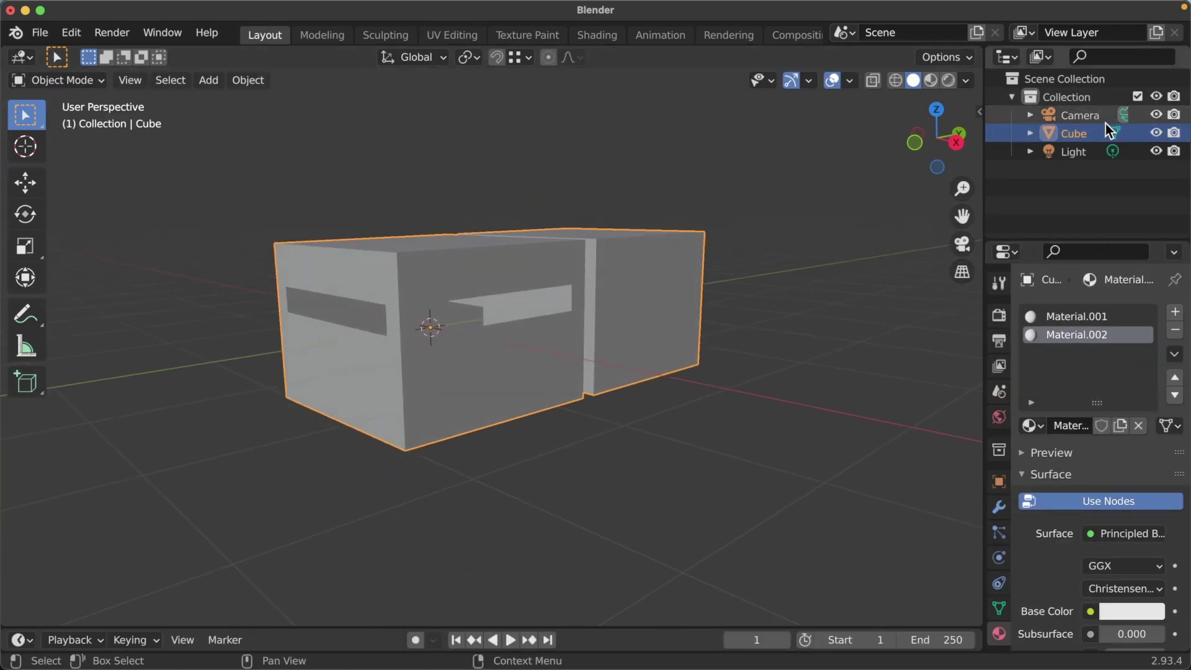
- Rename the Cube object to 'bina' in the Outliner
double_click(1082, 136)
type("binar")
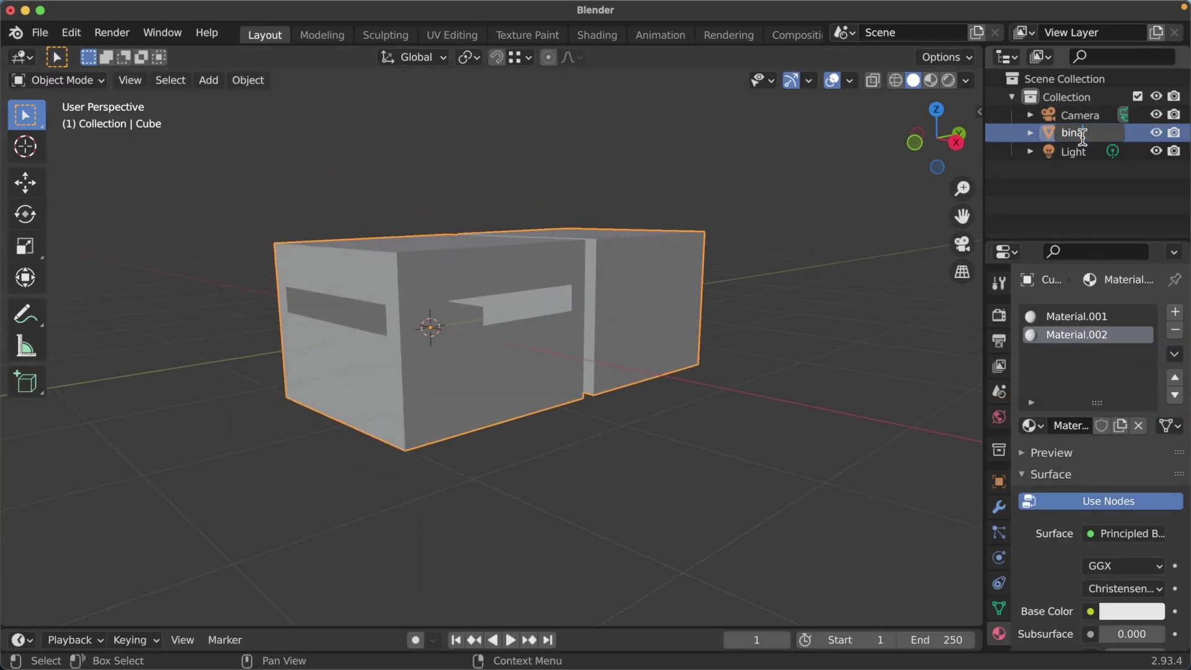
key("Return")
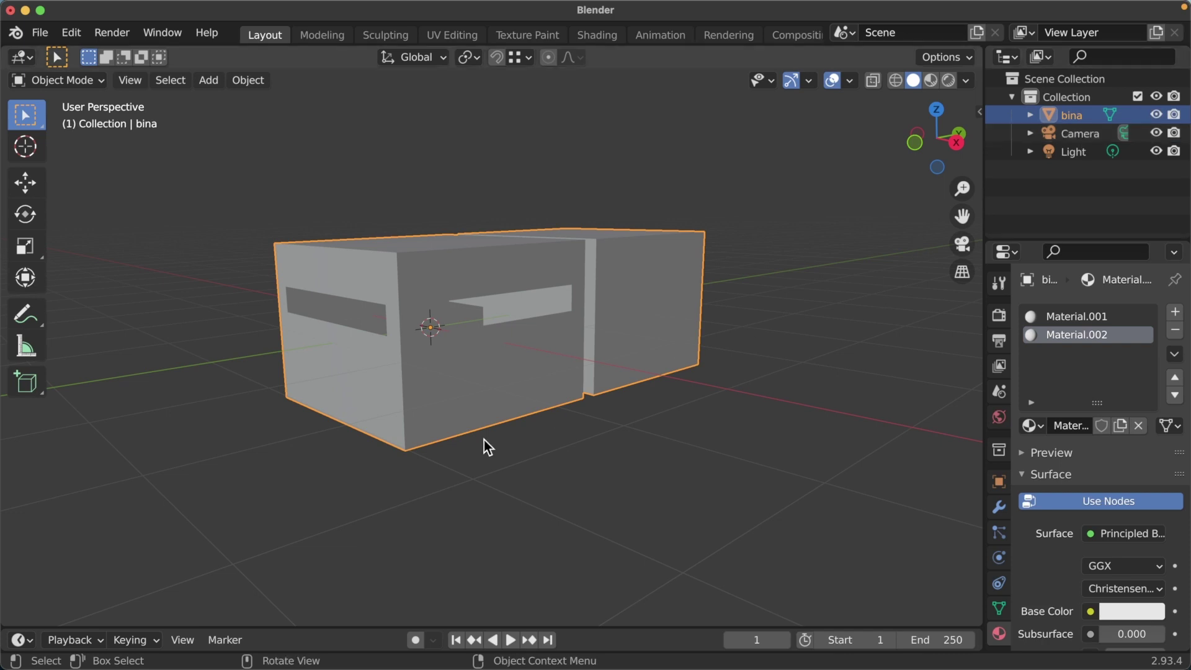
mouse_move(657, 363)
middle_mouse_down()
mouse_move(676, 350)
mouse_move(604, 372)
mouse_move(634, 364)
middle_mouse_up()
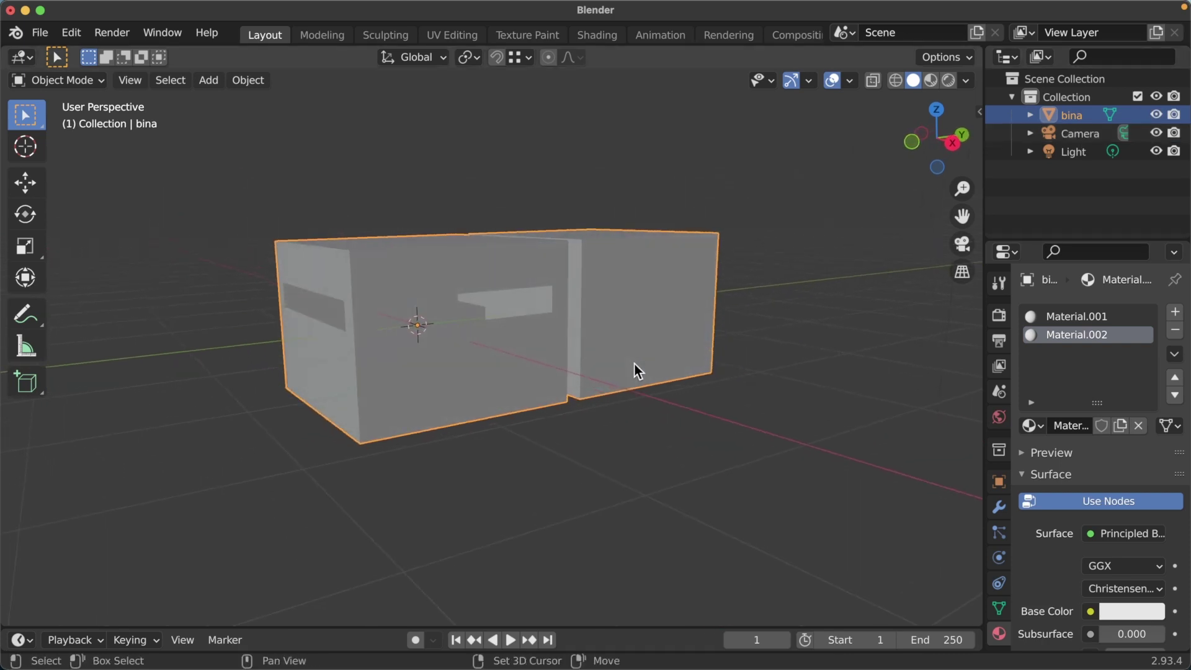
- Duplicate bina in place and rename the copy 'shadow_proxy'
key("shift+d")
key("Escape")
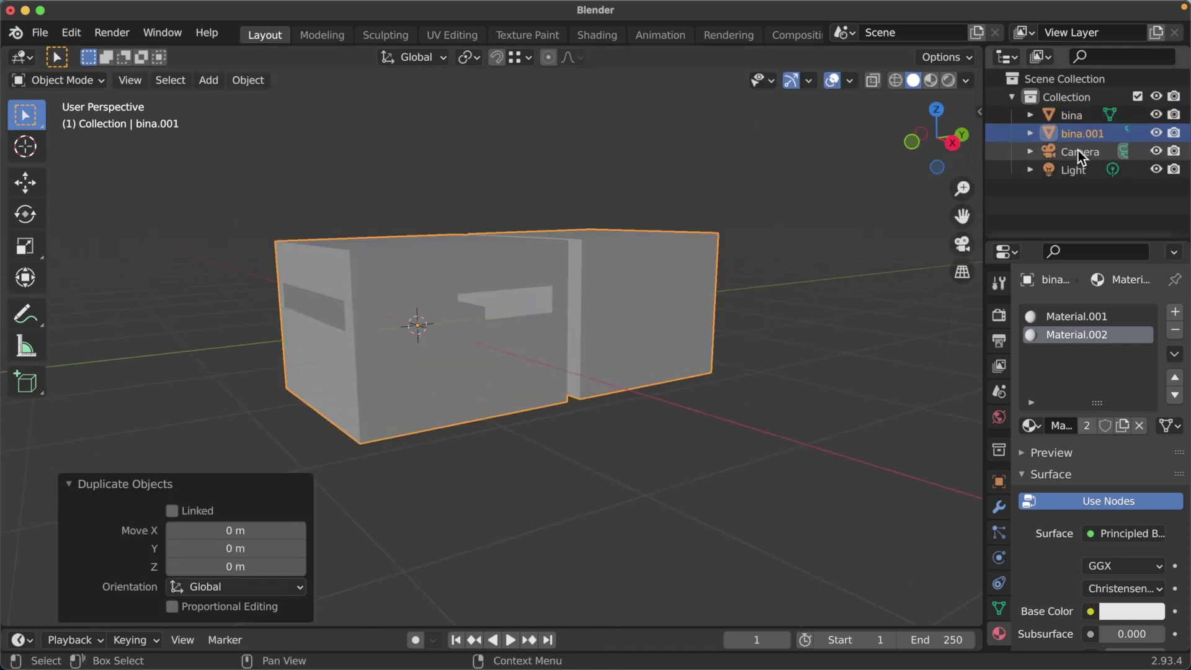
double_click(1079, 137)
type("s")
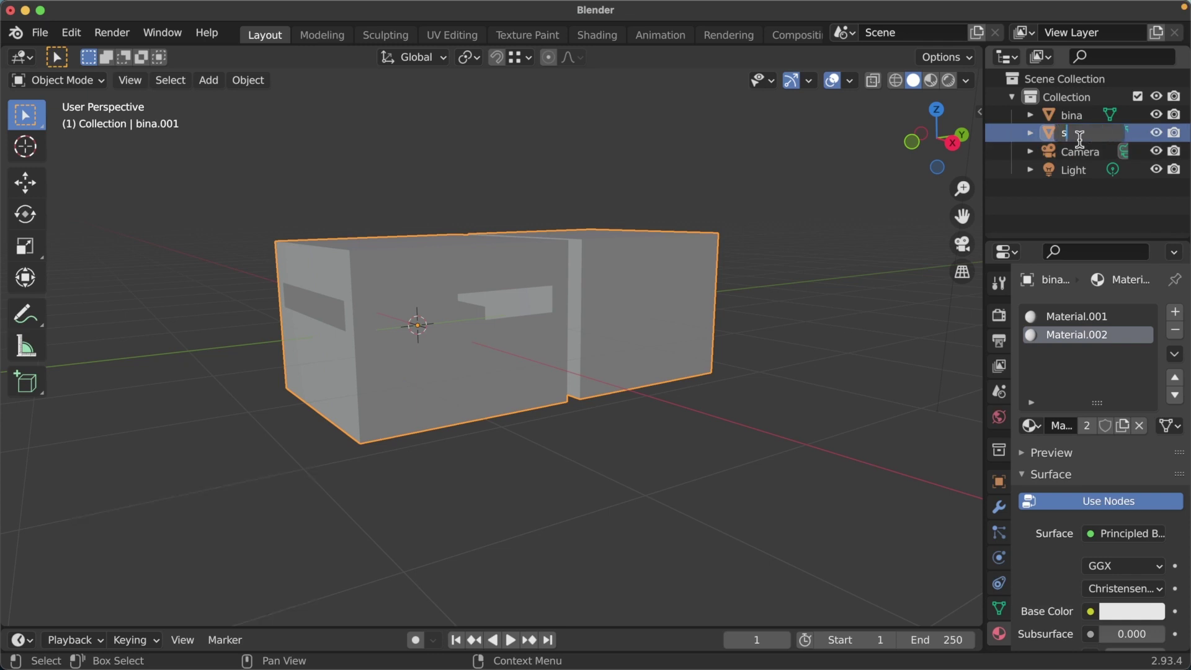
type("hadow_pr")
type("oxy")
key("Return")
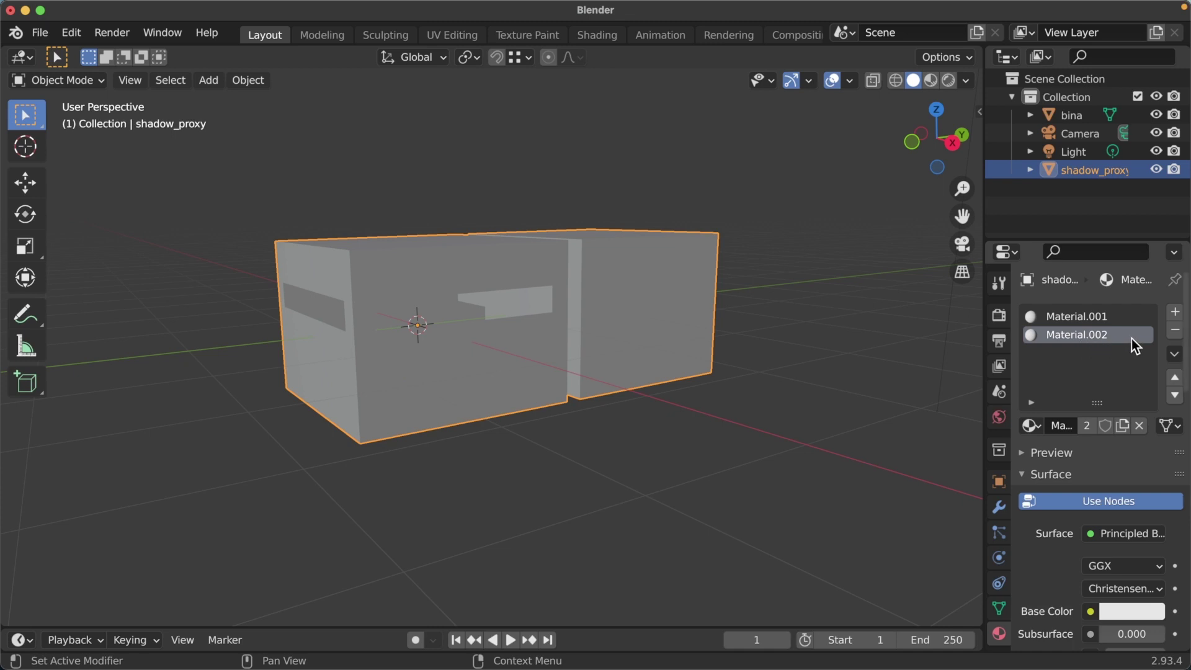
- Remove the Material.002 slot from shadow_proxy
left_click(1175, 330)
middle_click_drag(743, 408, 598, 377)
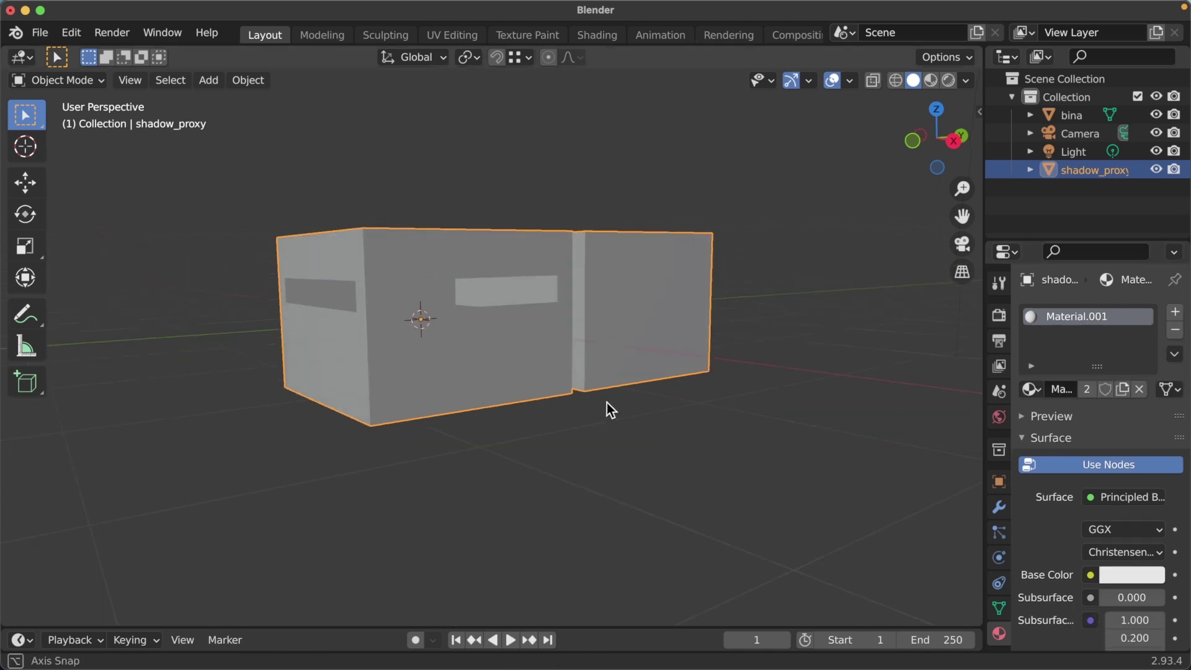
mouse_move(544, 416)
middle_mouse_down()
mouse_move(517, 379)
mouse_move(566, 372)
middle_mouse_up()
- In Edit Mode, select the thin strip in the gap between the two blocks
key("Tab")
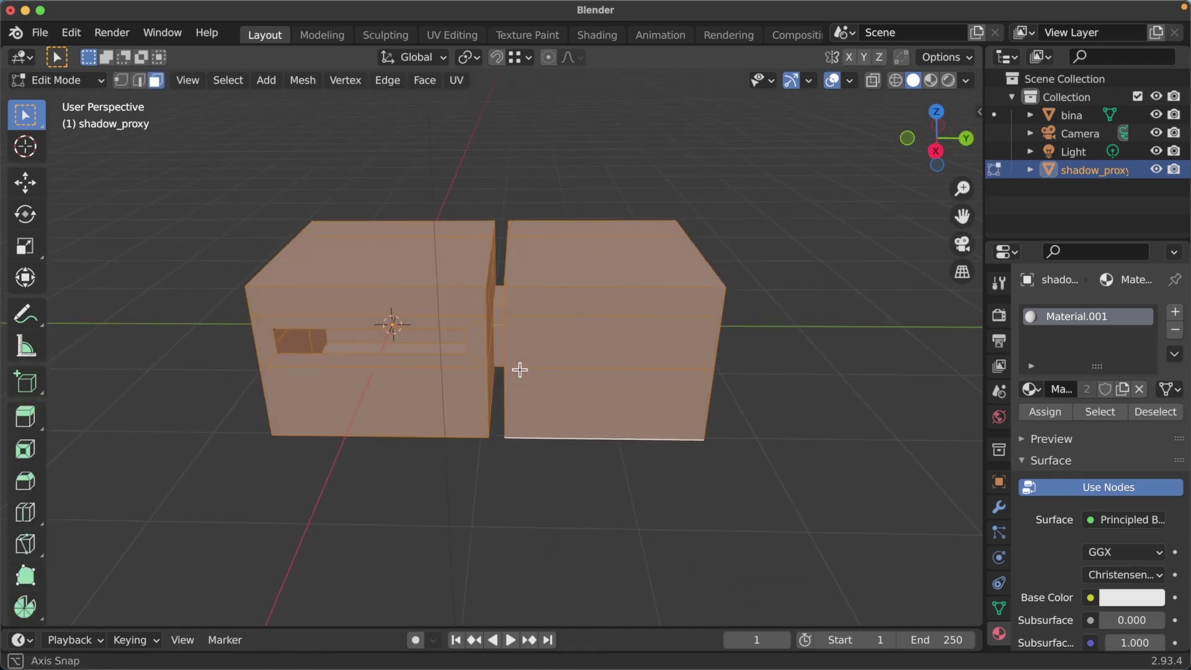
scroll(518, 367, "up", 5)
mouse_move(492, 319)
middle_mouse_down()
mouse_move(495, 335)
mouse_move(500, 318)
middle_mouse_up()
key("2")
key("alt+a")
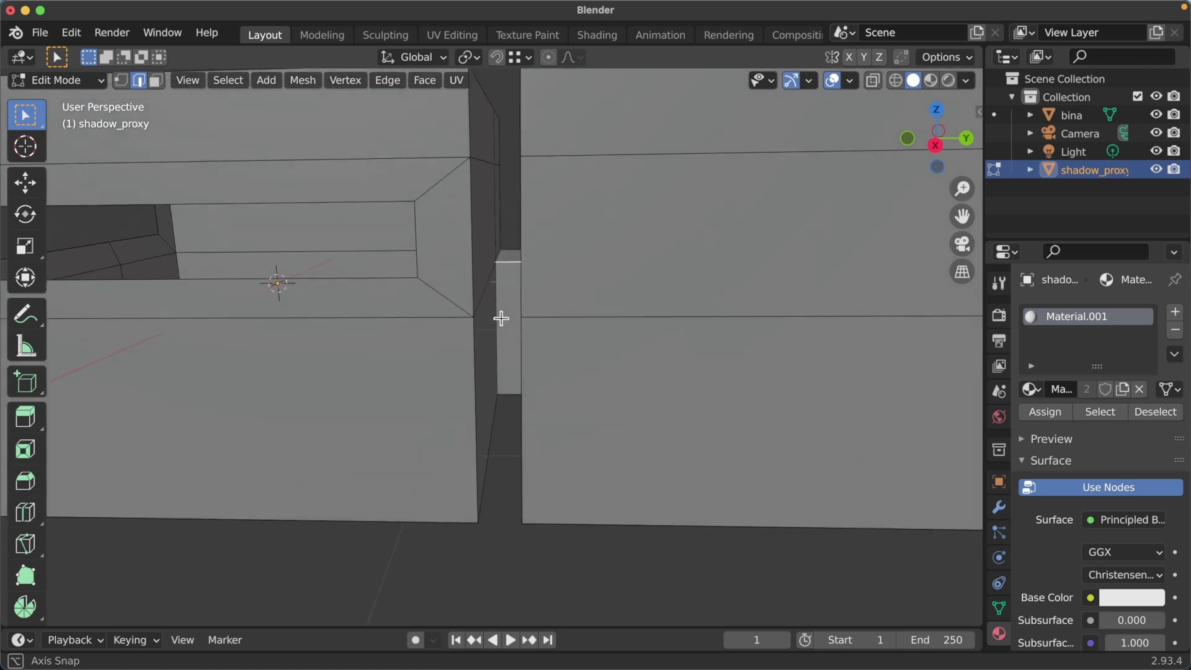
left_click(506, 390, "shift")
middle_click_drag(521, 364, 497, 273)
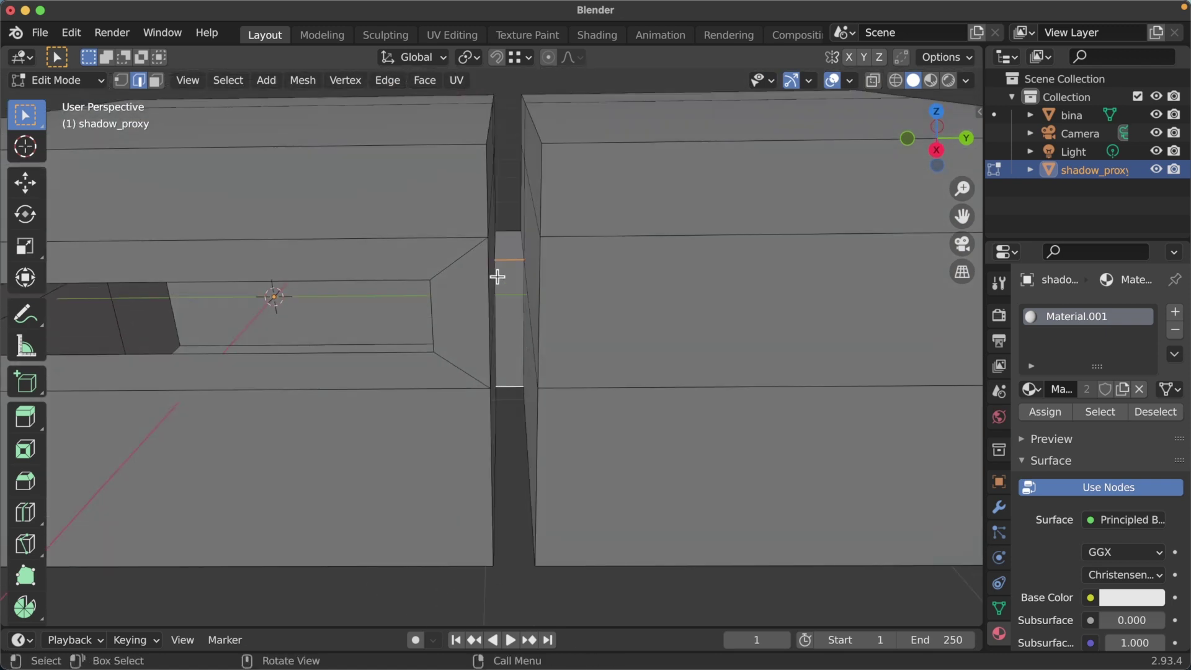
mouse_move(543, 436)
middle_mouse_down()
mouse_move(527, 276)
mouse_move(537, 300)
mouse_move(521, 270)
middle_mouse_up()
middle_click_drag(510, 227, 533, 252)
key("1")
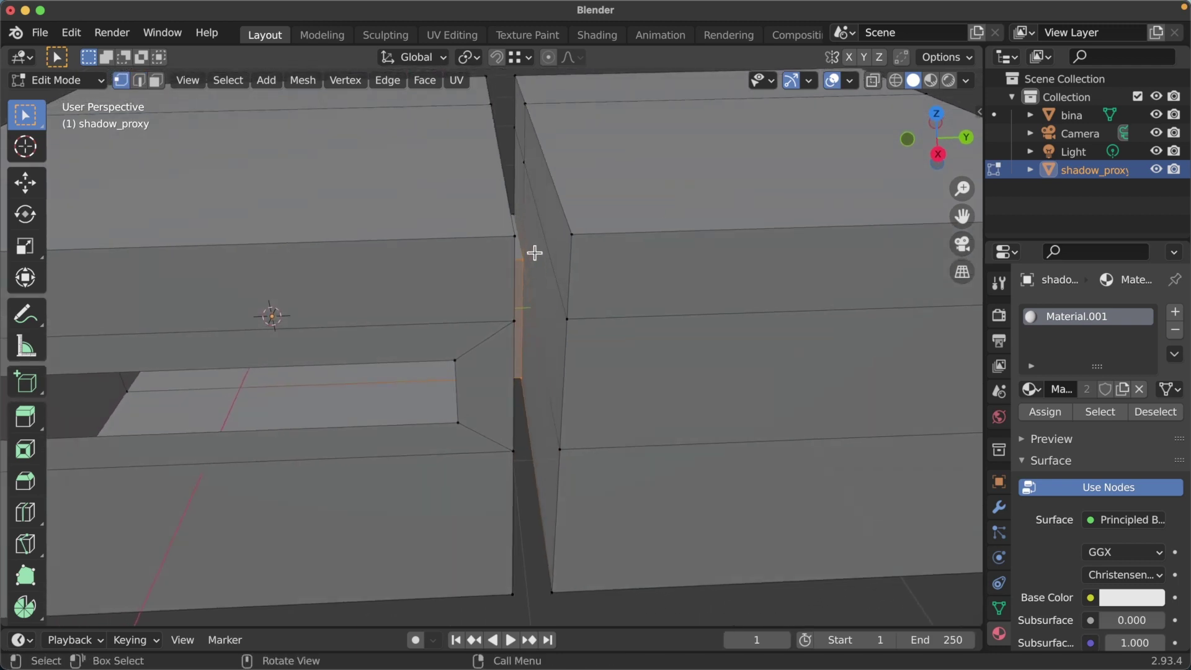
mouse_move(527, 160)
middle_mouse_down()
mouse_move(528, 314)
mouse_move(515, 252)
mouse_move(529, 292)
mouse_move(495, 399)
mouse_move(556, 417)
mouse_move(513, 450)
mouse_move(564, 466)
mouse_move(545, 470)
mouse_move(549, 452)
middle_mouse_up()
- Delete the strip's vertices and isolate shadow_proxy in Local View
key("x")
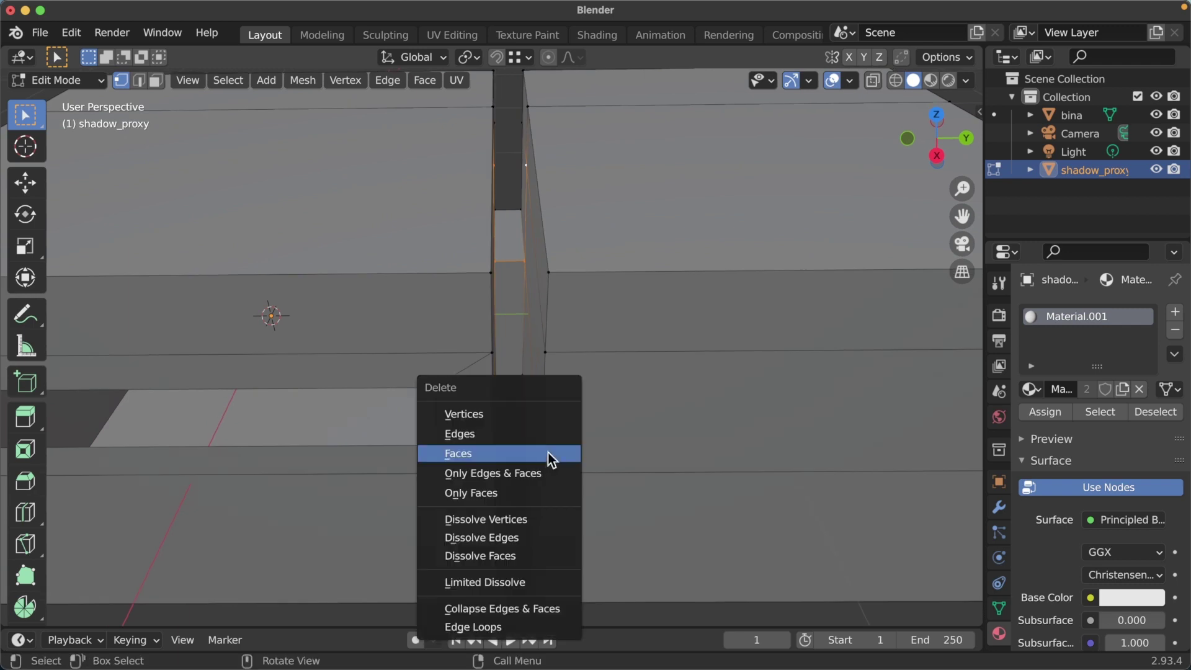
left_click(523, 415)
middle_click_drag(557, 395, 559, 384)
key("Tab")
key("slash")
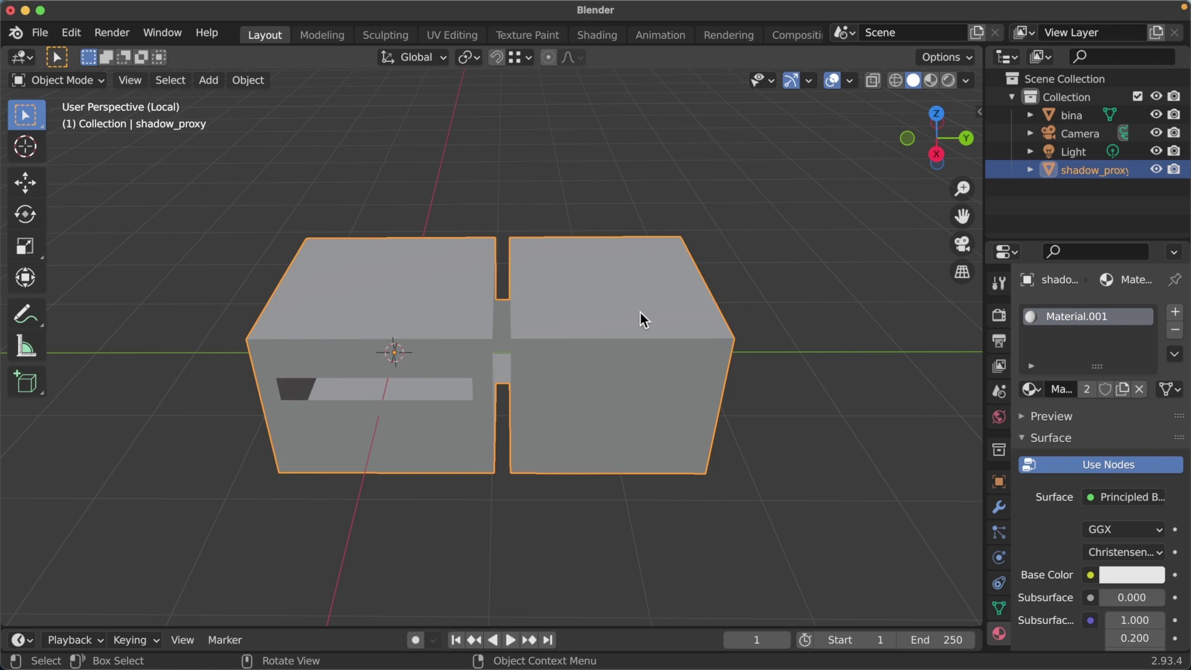
- Turn the Face Orientation overlay back on while editing shadow_proxy
scroll(604, 335, "up", 1)
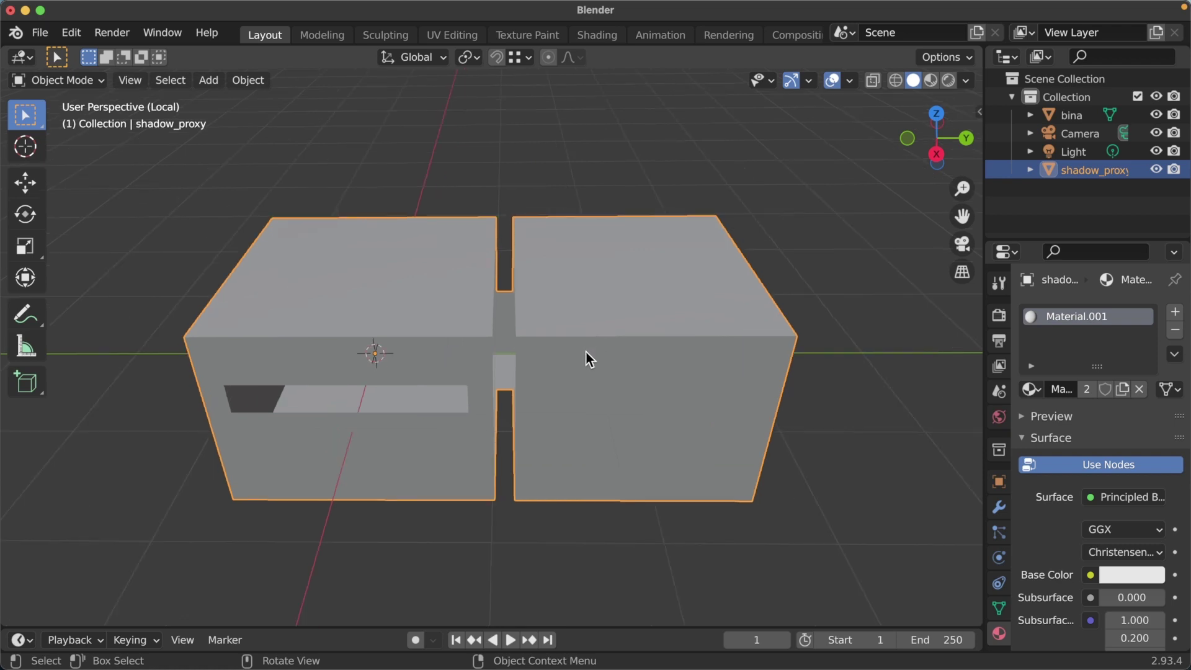
key("Tab")
mouse_move(565, 369)
middle_mouse_down()
mouse_move(545, 346)
mouse_move(537, 364)
middle_mouse_up()
scroll(548, 335, "up", 4)
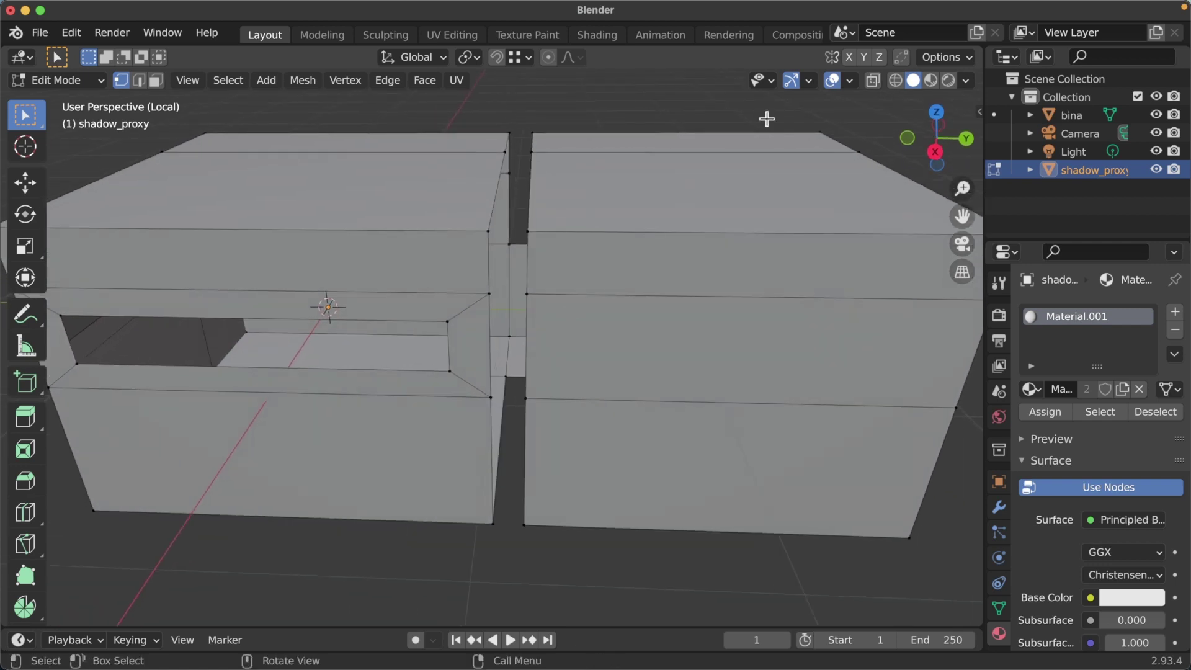
left_click(849, 81)
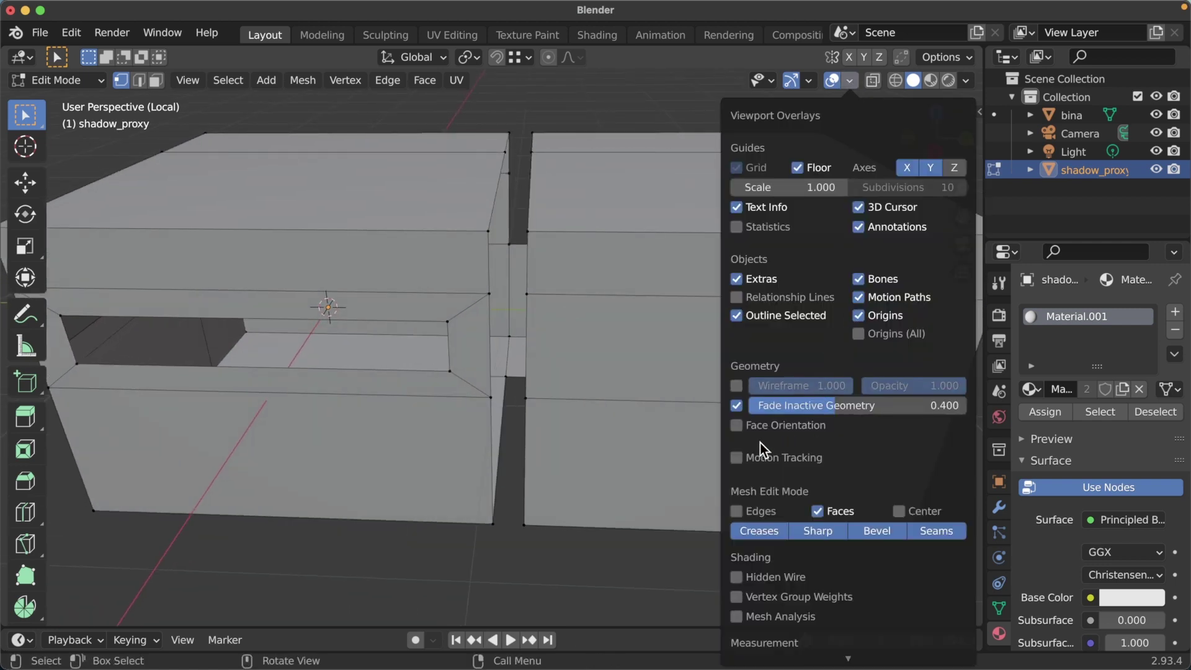
left_click(737, 428)
middle_click_drag(444, 258, 513, 305)
- Select the whole mesh and merge vertices by distance, removing 0
key("2")
scroll(549, 271, "down", 2)
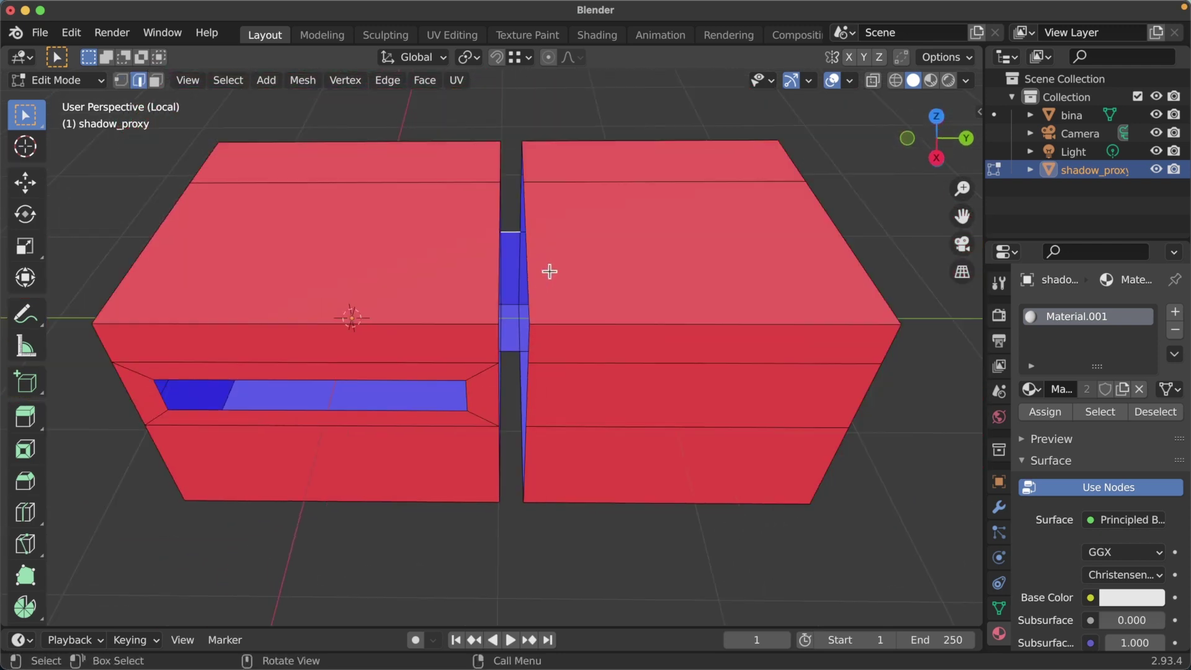
mouse_move(550, 271)
middle_mouse_down()
mouse_move(531, 324)
mouse_move(502, 227)
middle_mouse_up()
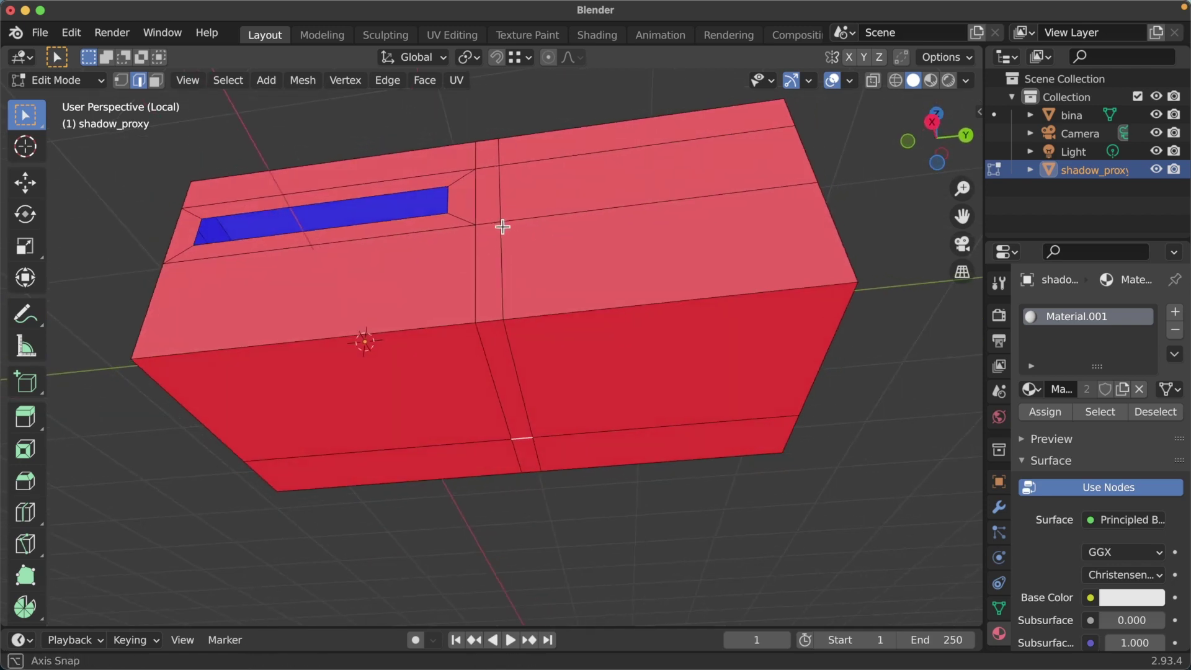
middle_click_drag(502, 226, 556, 364)
key("a")
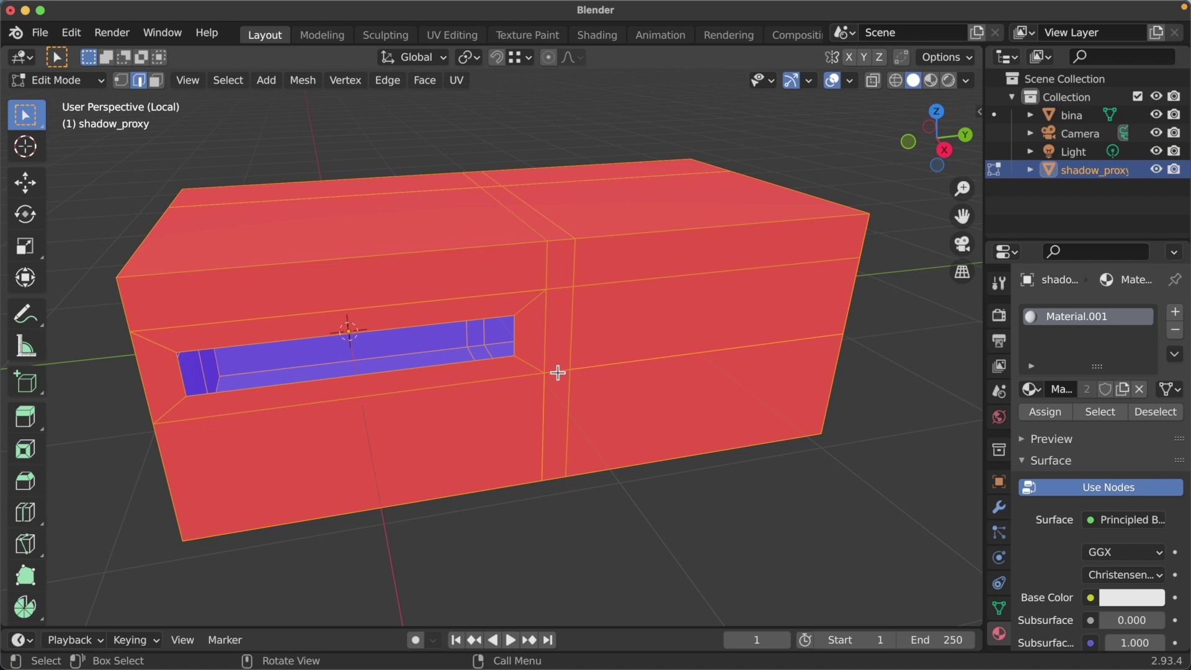
key("m")
left_click(558, 372)
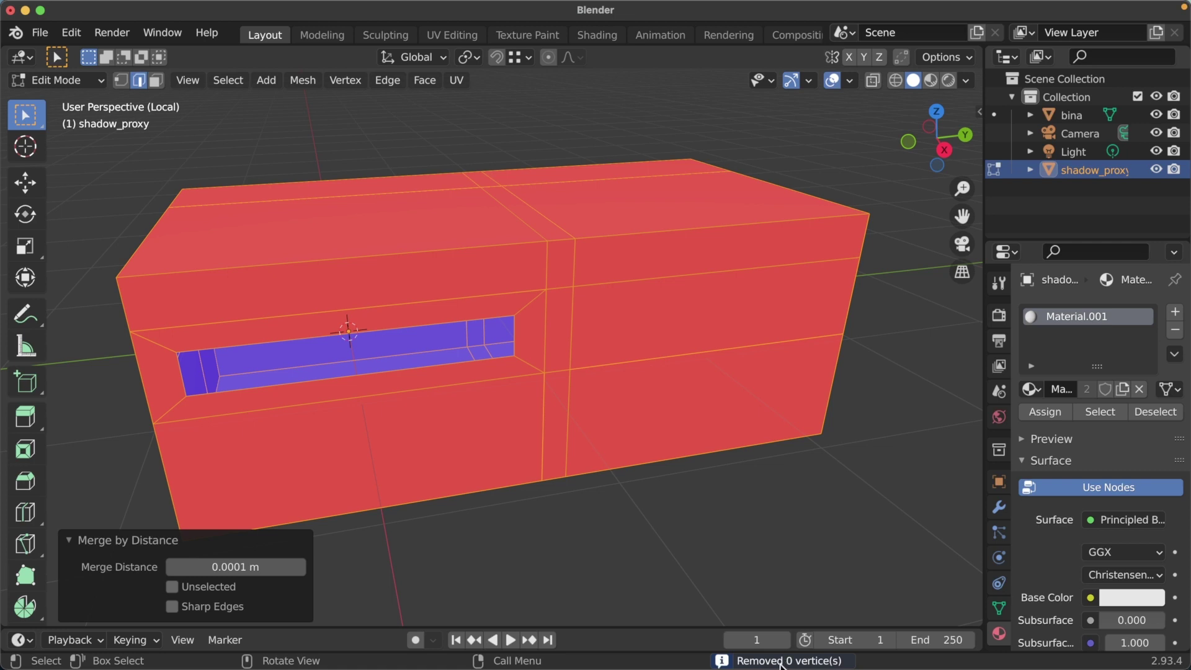
mouse_move(365, 262)
middle_mouse_down()
mouse_move(431, 279)
mouse_move(479, 266)
mouse_move(361, 310)
middle_mouse_up()
- Select the left window's inner edge loop and invert the selection
key("1")
key("alt+a")
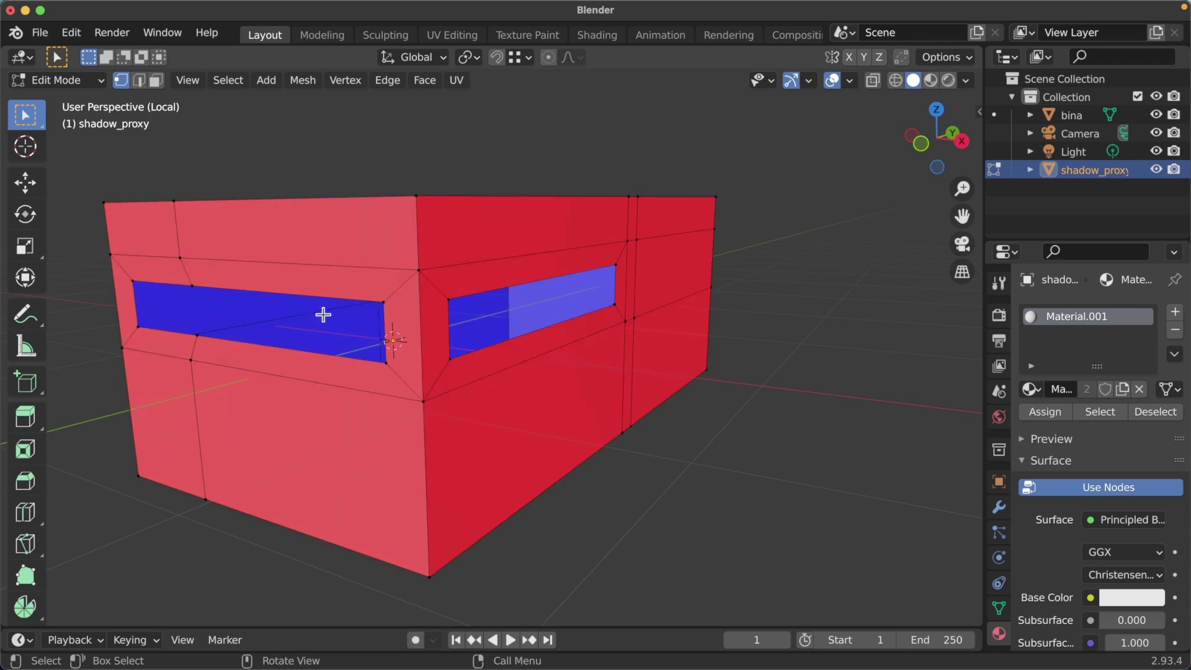
left_click(391, 296, "alt")
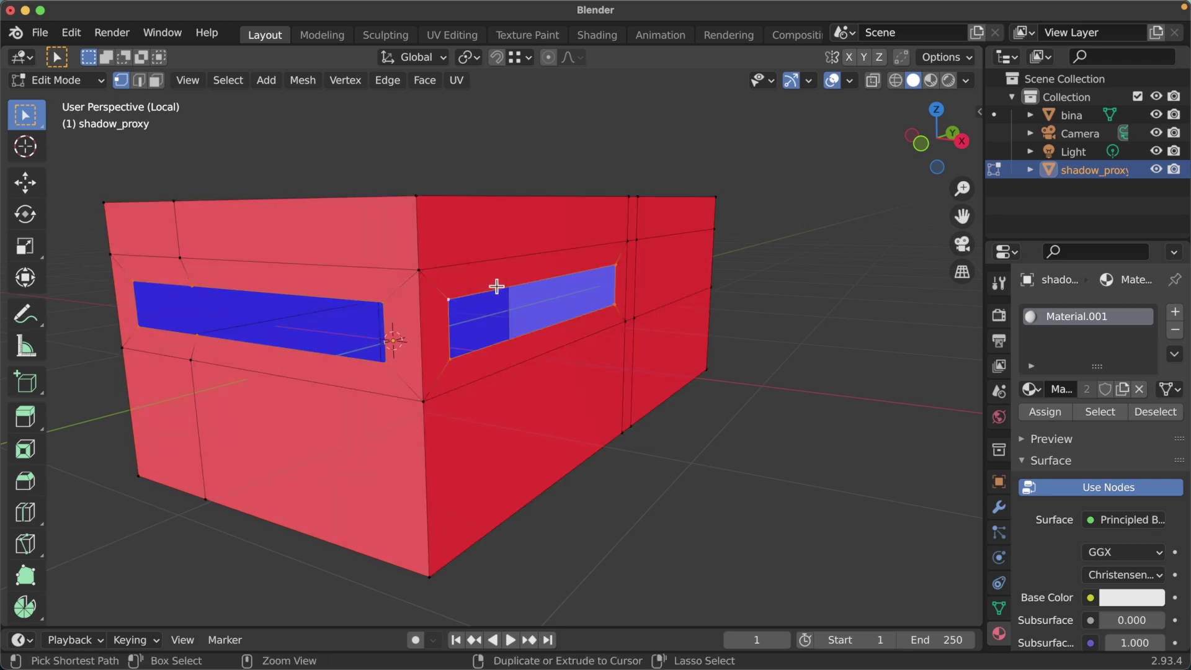
key("ctrl+i")
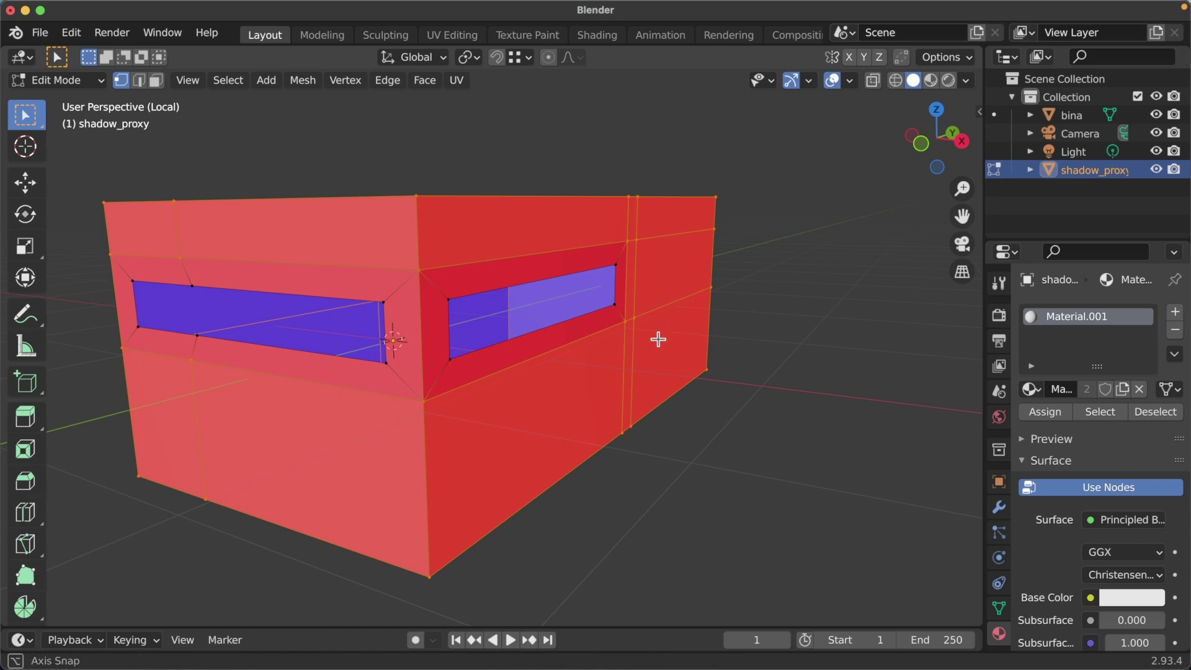
mouse_move(670, 334)
middle_mouse_down()
mouse_move(653, 340)
mouse_move(648, 318)
middle_mouse_up()
- Shrink/Fatten the selected faces inward by -0.134 m
key("alt+s")
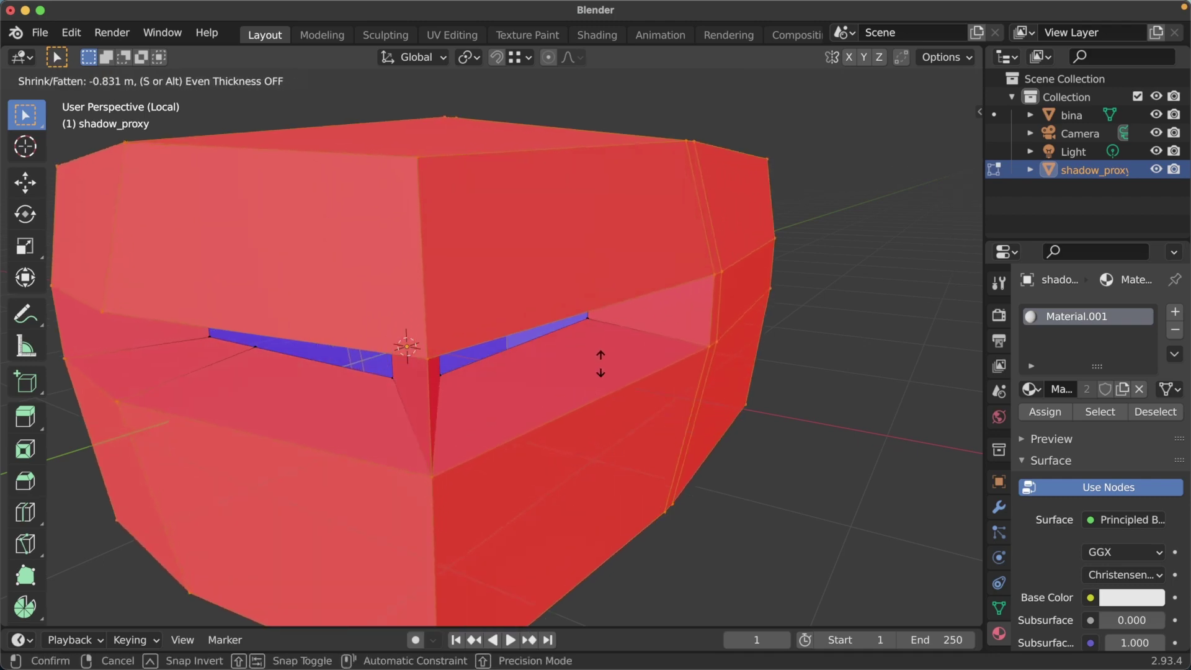
right_click(600, 340)
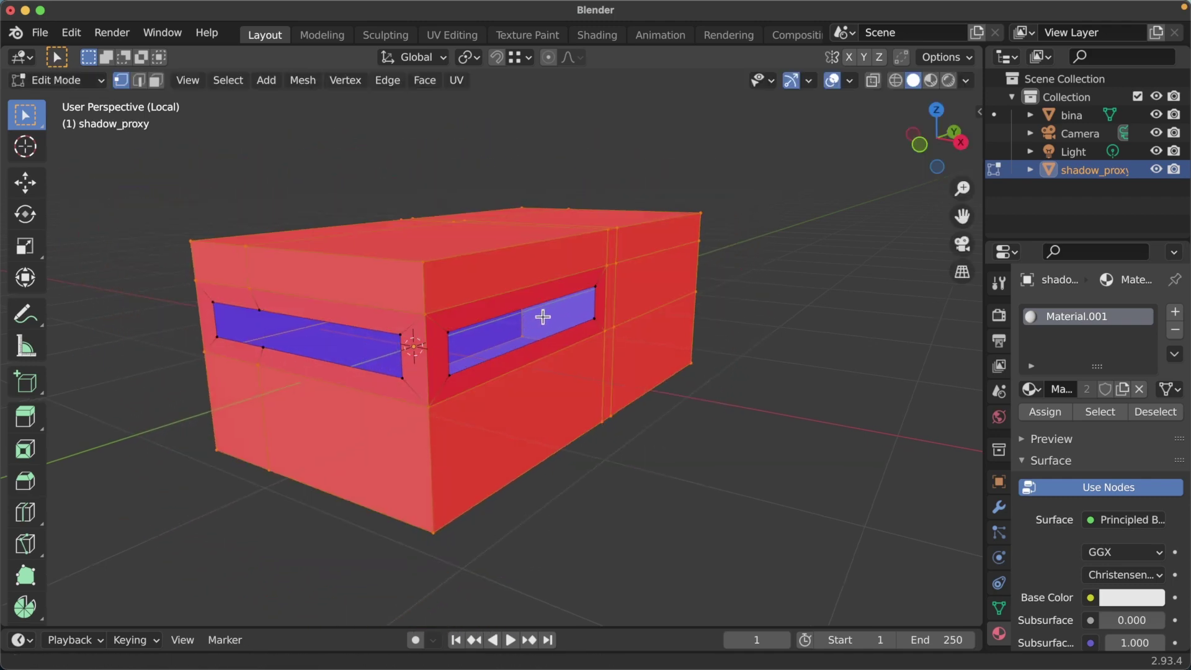
middle_click_drag(542, 314, 383, 334)
key("alt+s")
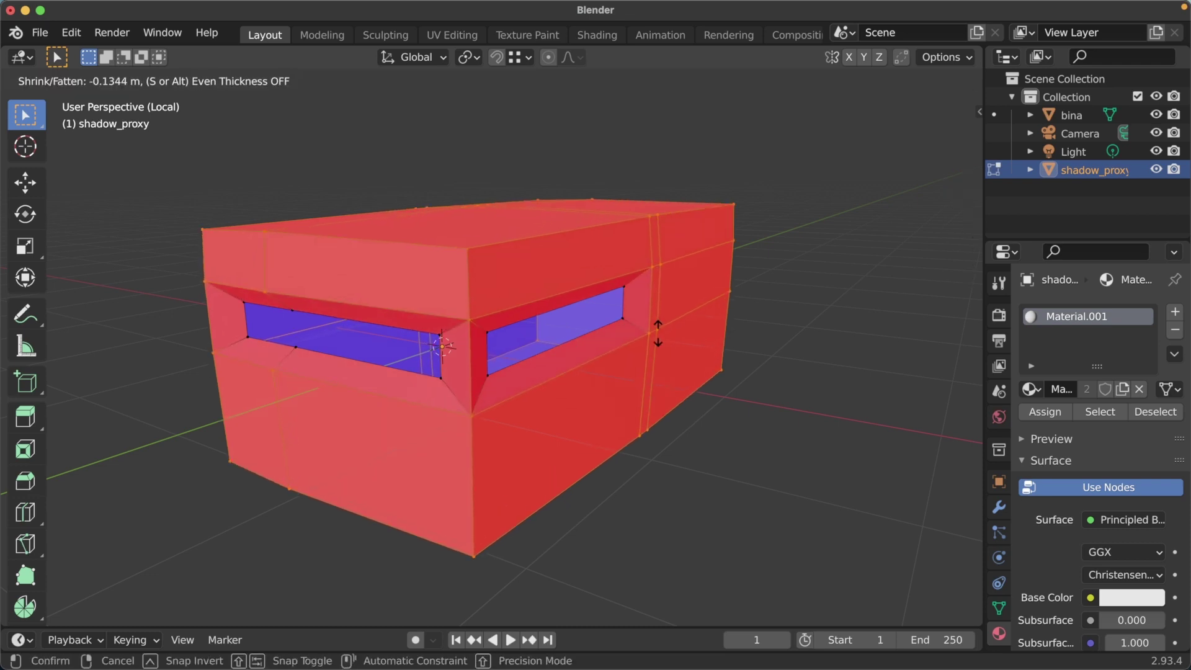
left_click(658, 333)
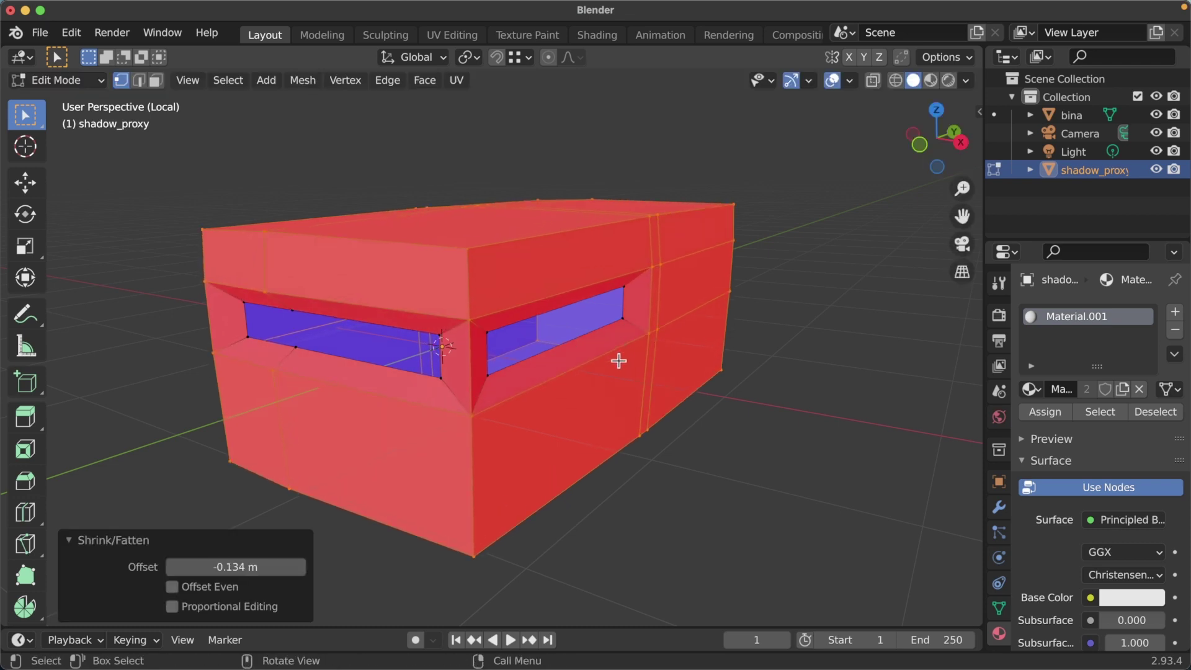
mouse_move(620, 359)
middle_mouse_down()
mouse_move(655, 375)
mouse_move(635, 372)
middle_mouse_up()
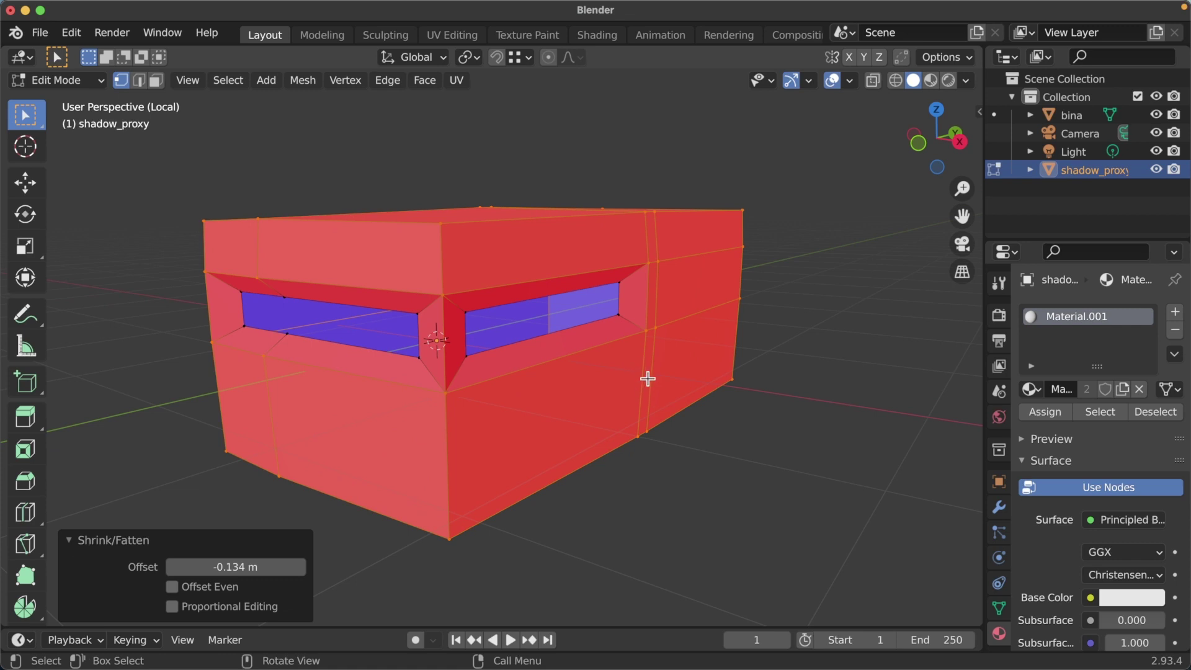
key("ctrl+z")
- Unwrap shadow_proxy with Smart UV Project and check its islands in UV Editing
key("u")
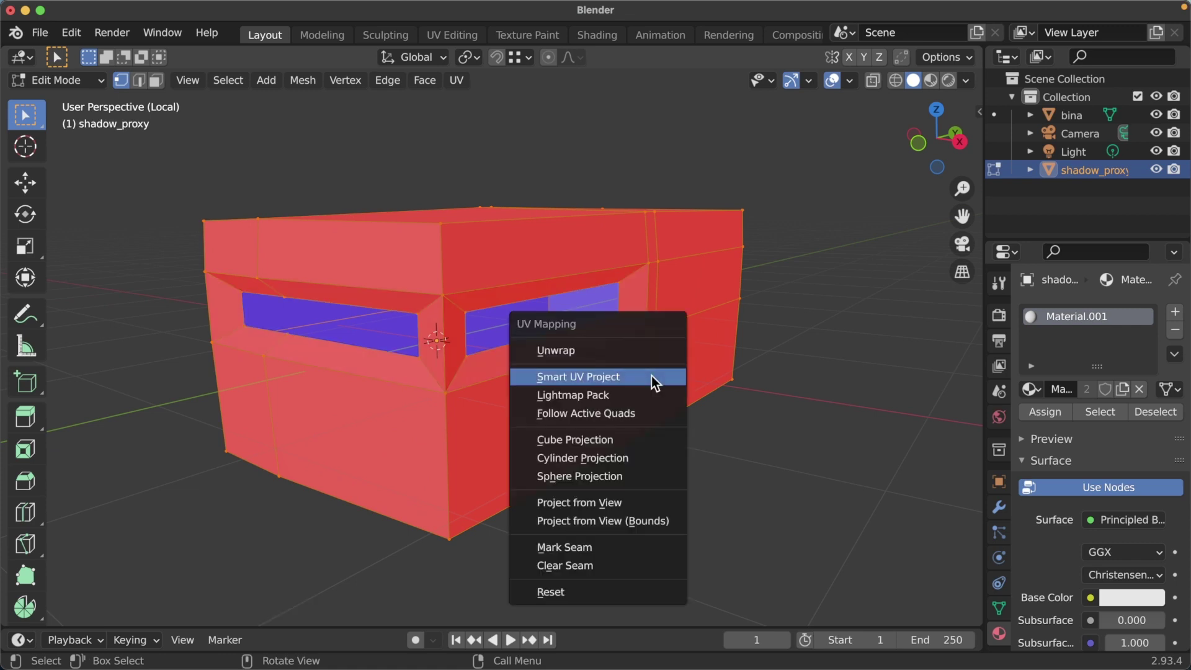
left_click(654, 382)
left_click(651, 524)
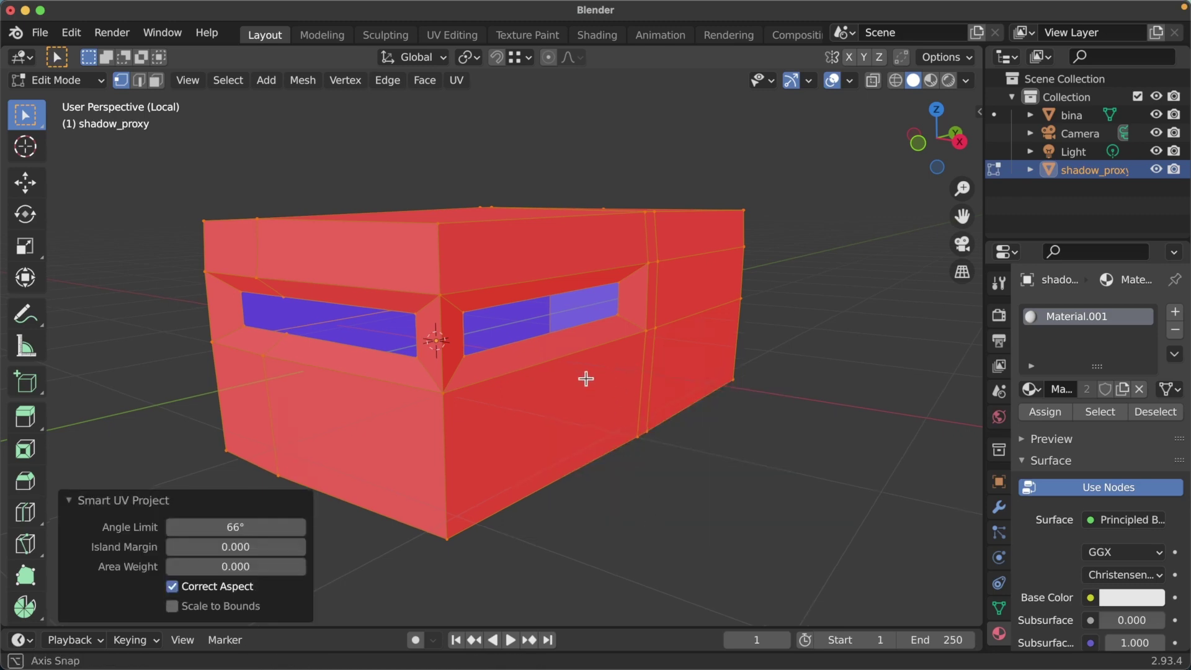
left_click(439, 36)
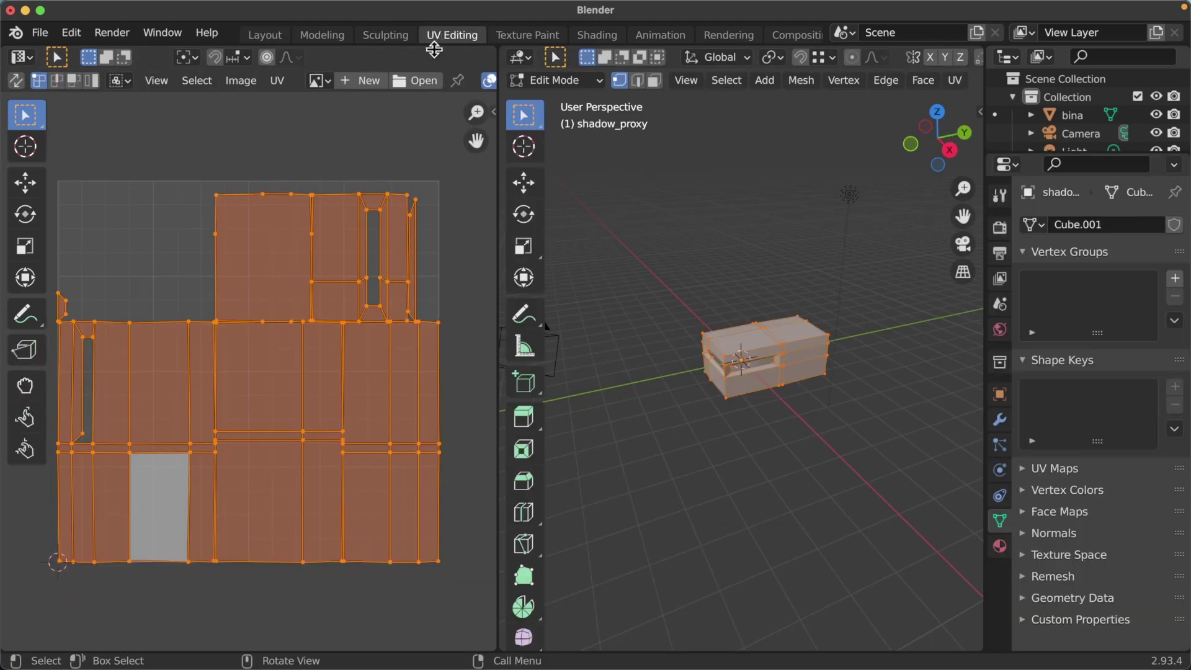
left_click(264, 35)
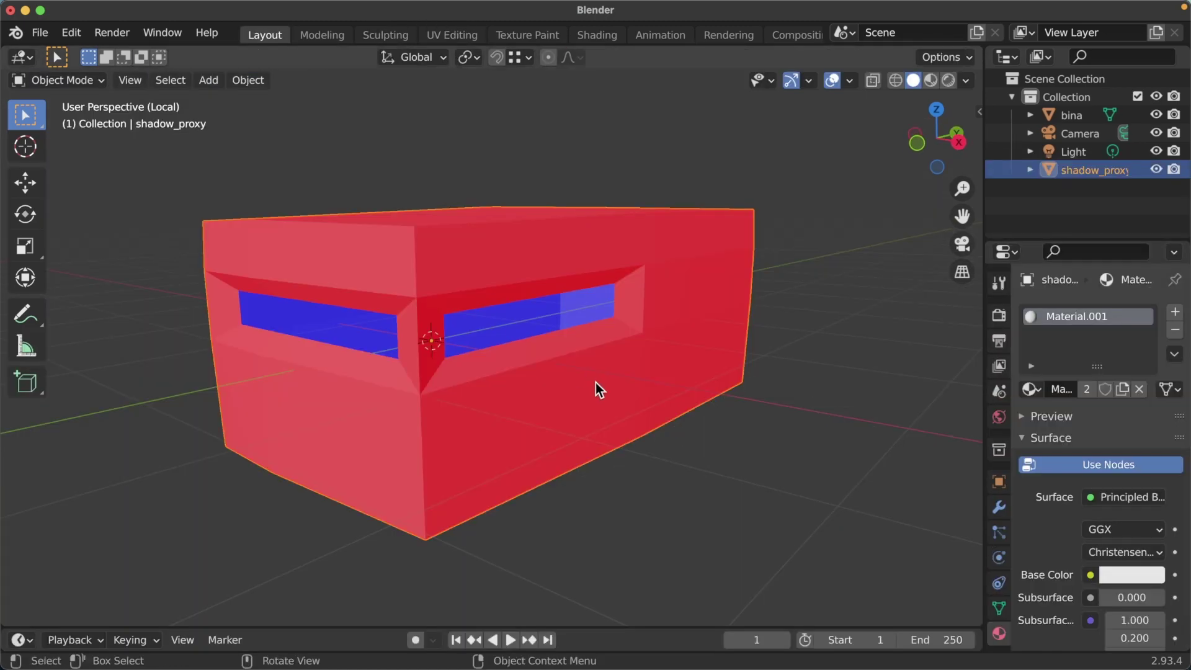
- Exit Local View, select both bina and shadow_proxy, and open File > Export
left_click(1066, 120)
left_click(1073, 168, "ctrl")
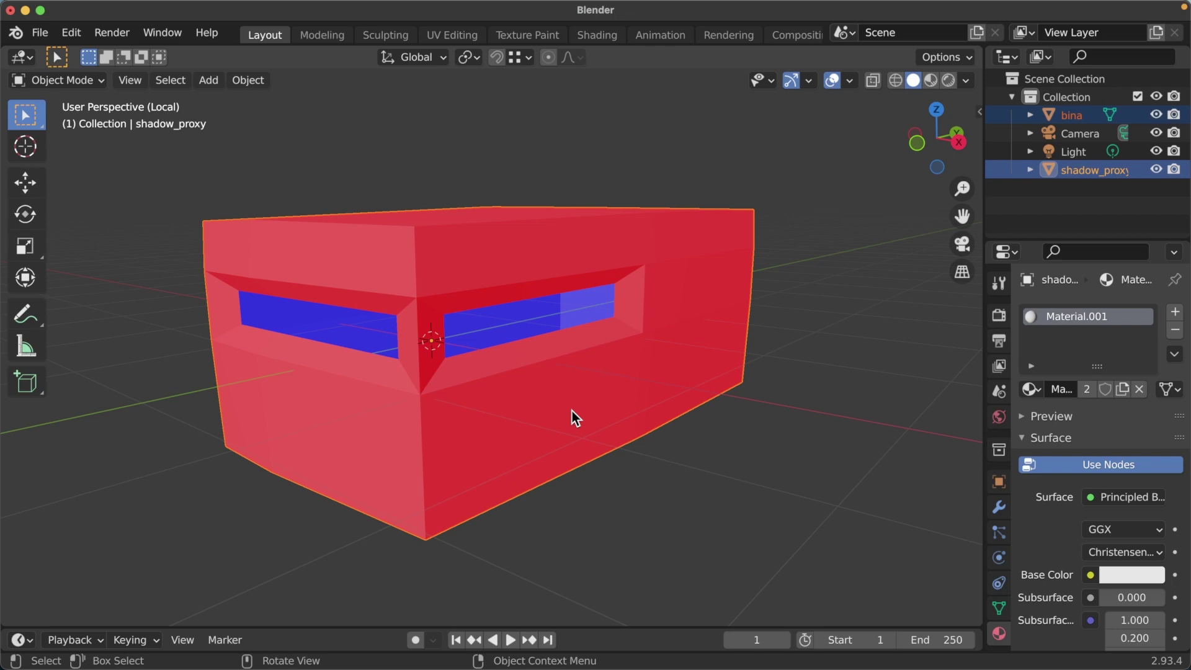
key("KP_Divide")
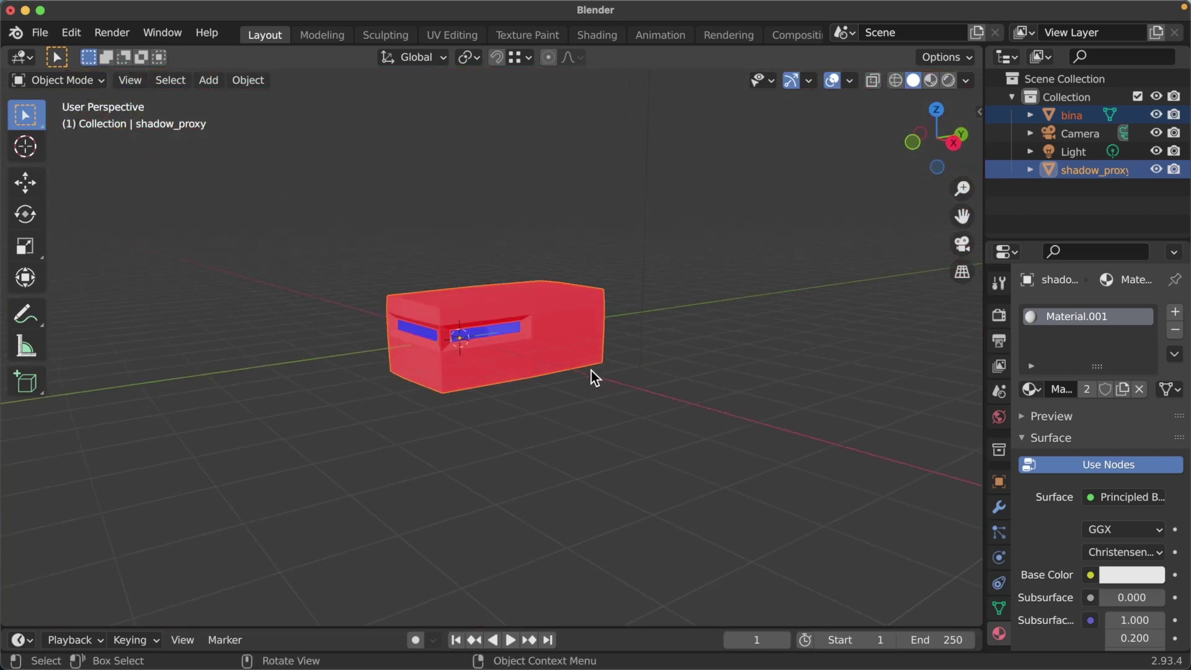
left_click(1059, 118)
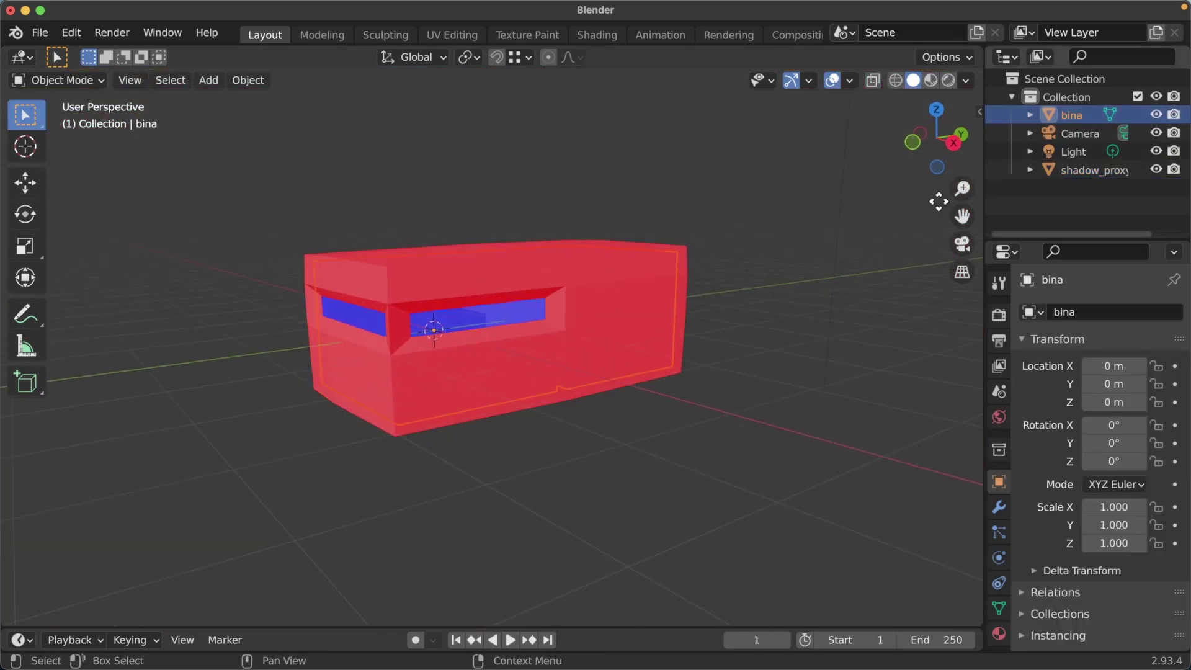
key("g")
key("Escape")
left_click(1079, 170)
key("g")
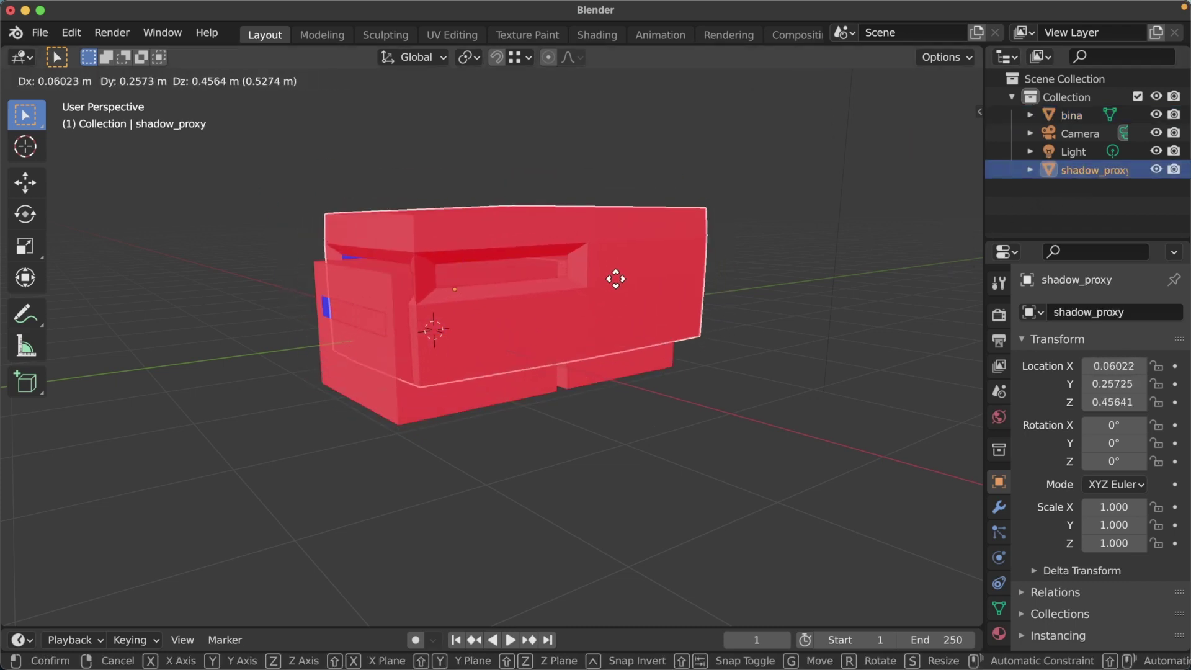
key("Escape")
left_click(1071, 116)
left_click(1084, 171, "ctrl")
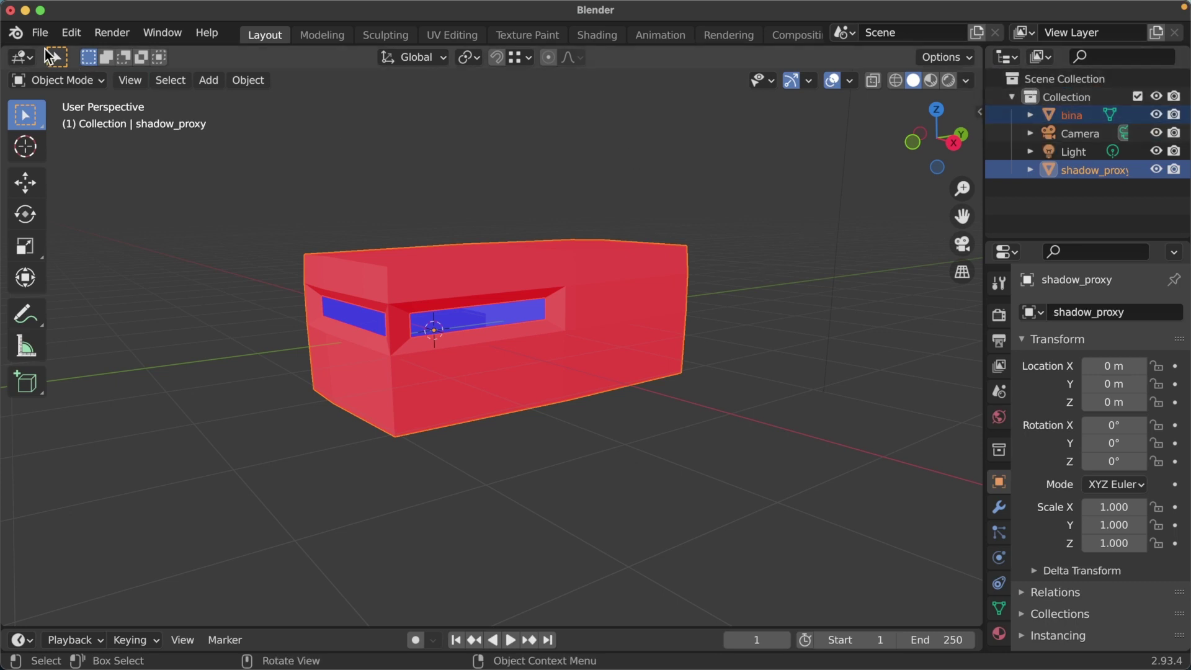
left_click(40, 32)
- Export the selected objects as FBX, overwriting Desktop/untitled.fbx, then switch to Unity
mouse_move(98, 308)
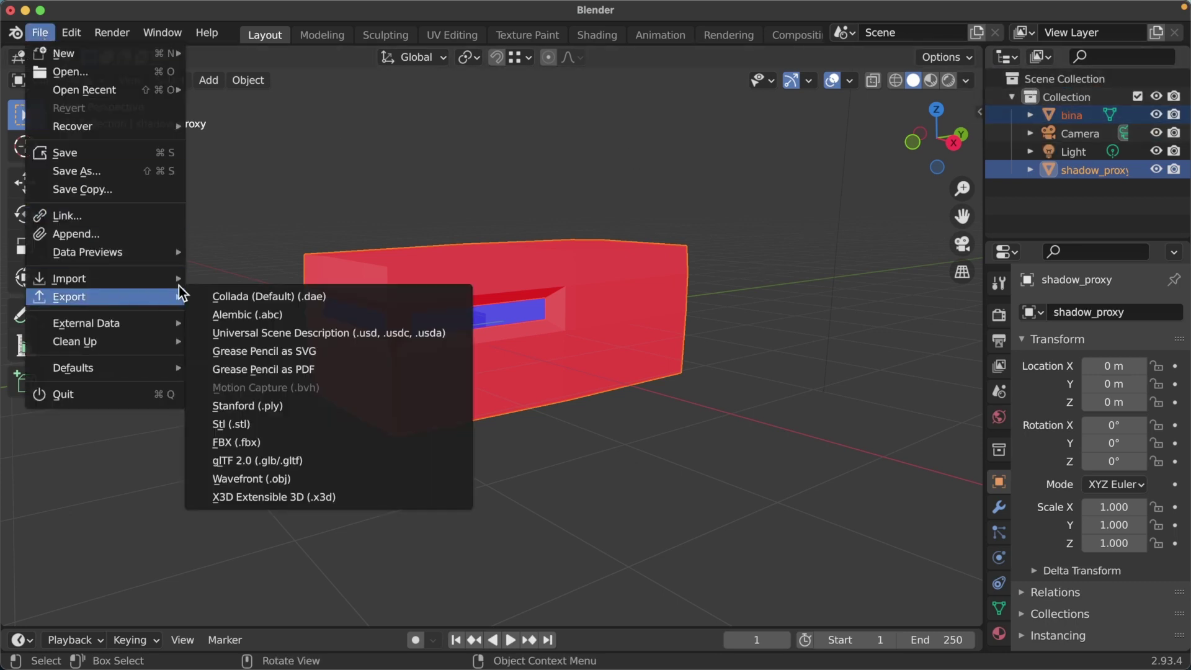
left_click(268, 443)
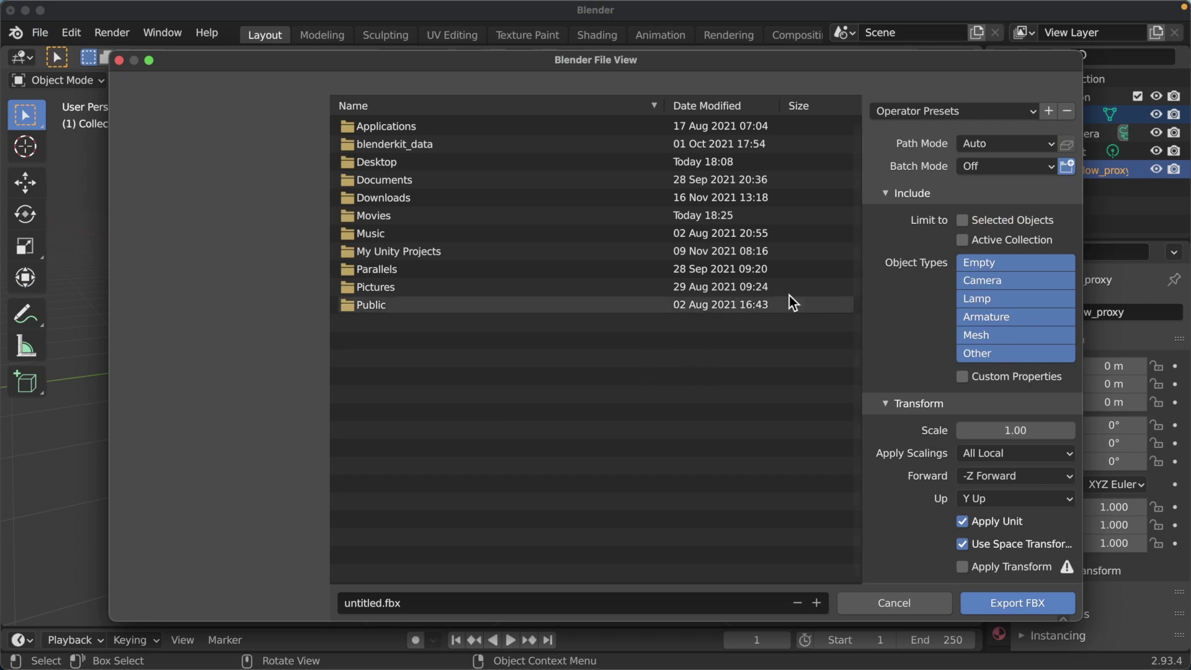
left_click(963, 221)
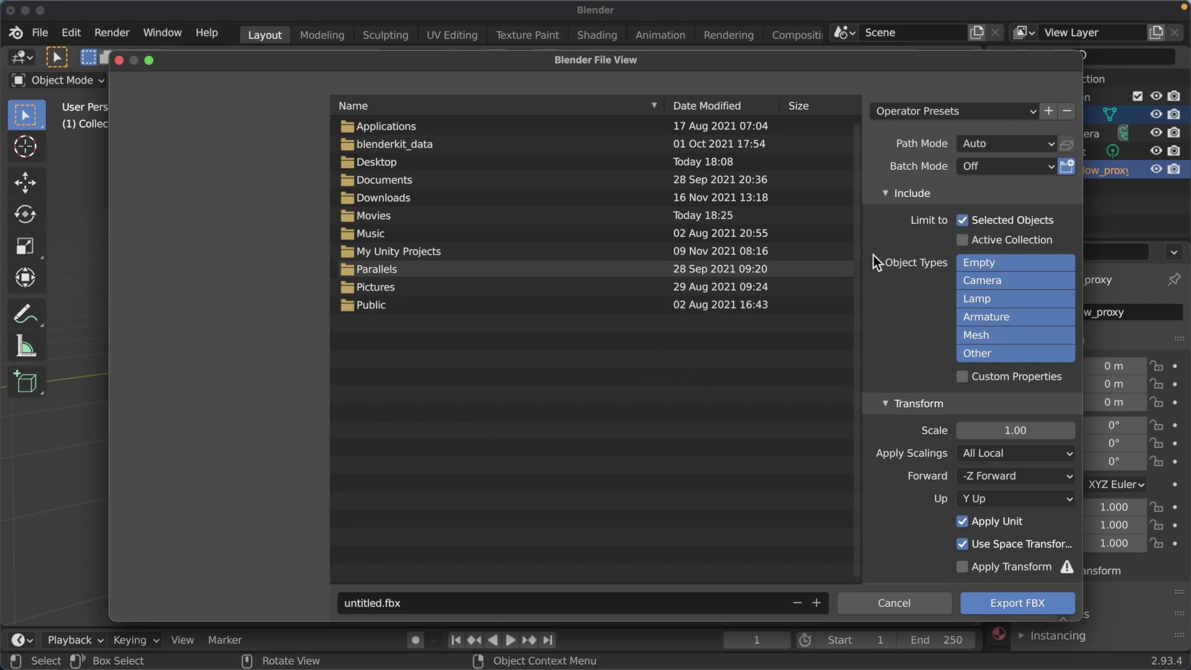
double_click(376, 163)
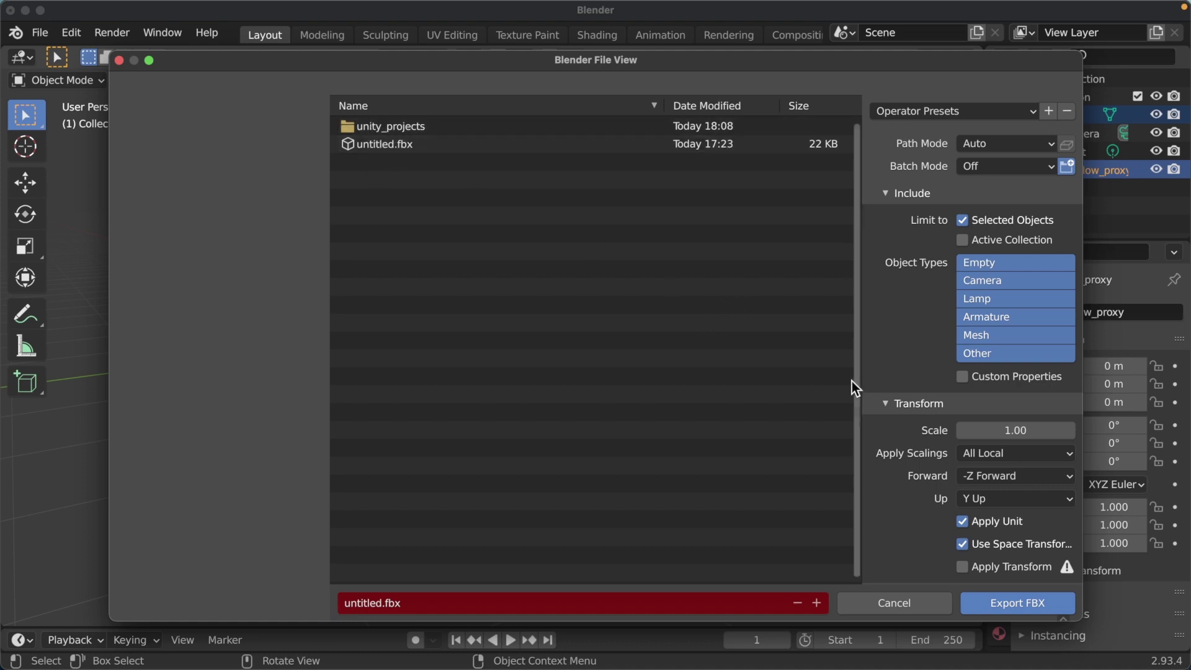
key("Escape")
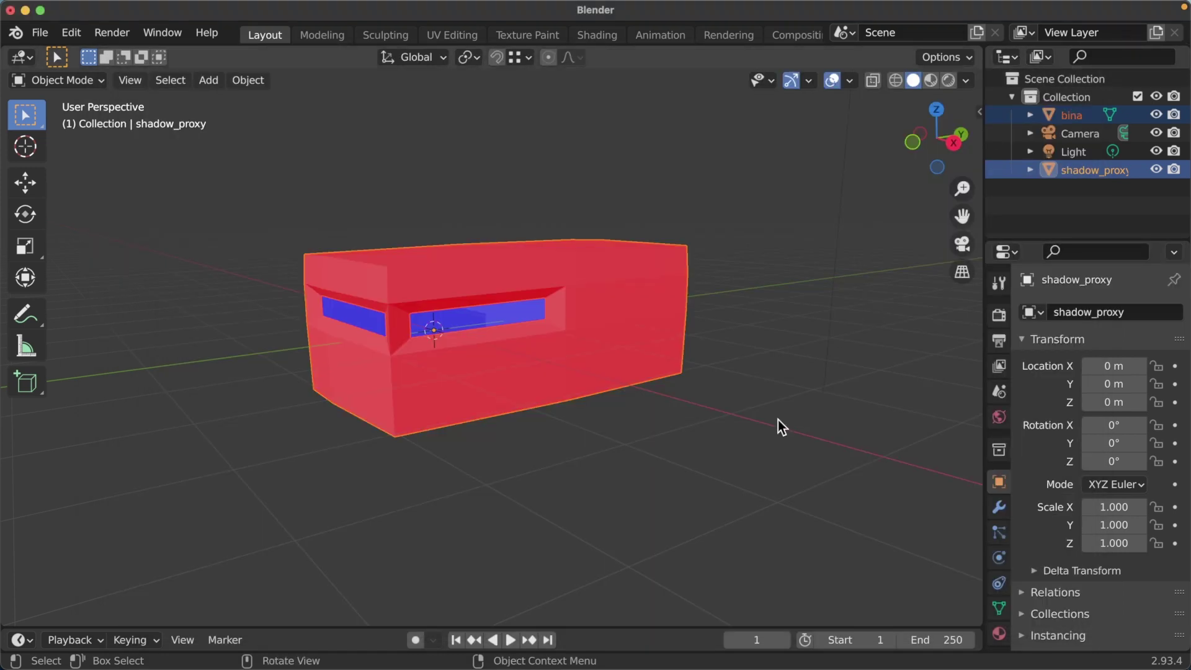
mouse_move(625, 667)
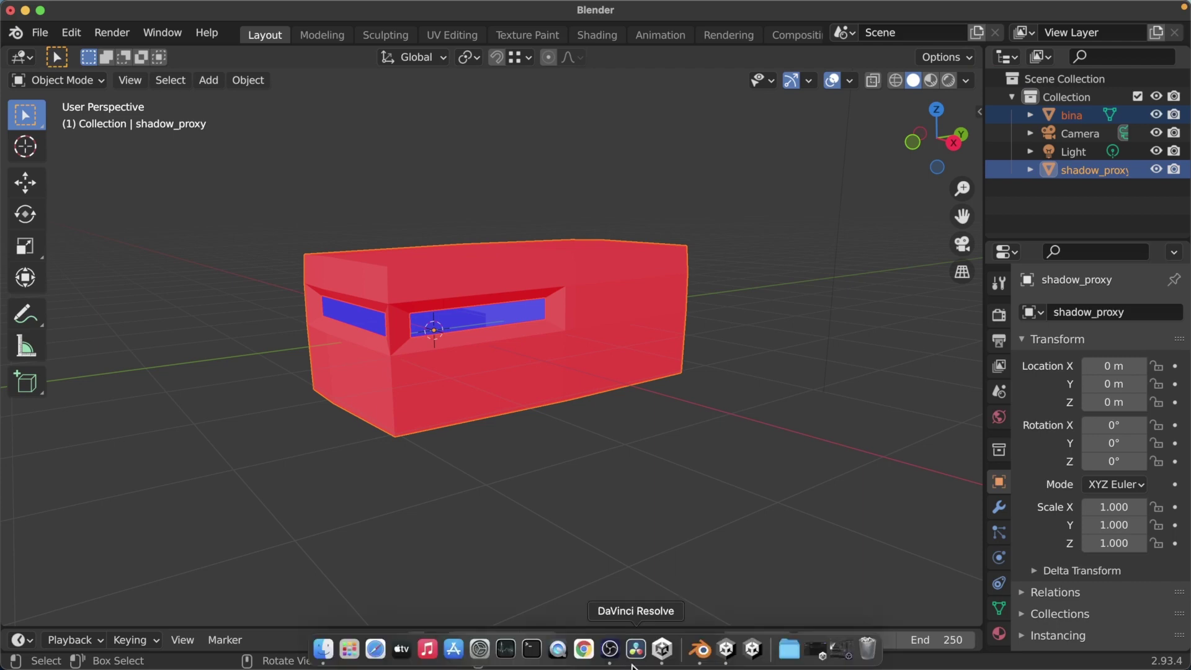
left_click(735, 657)
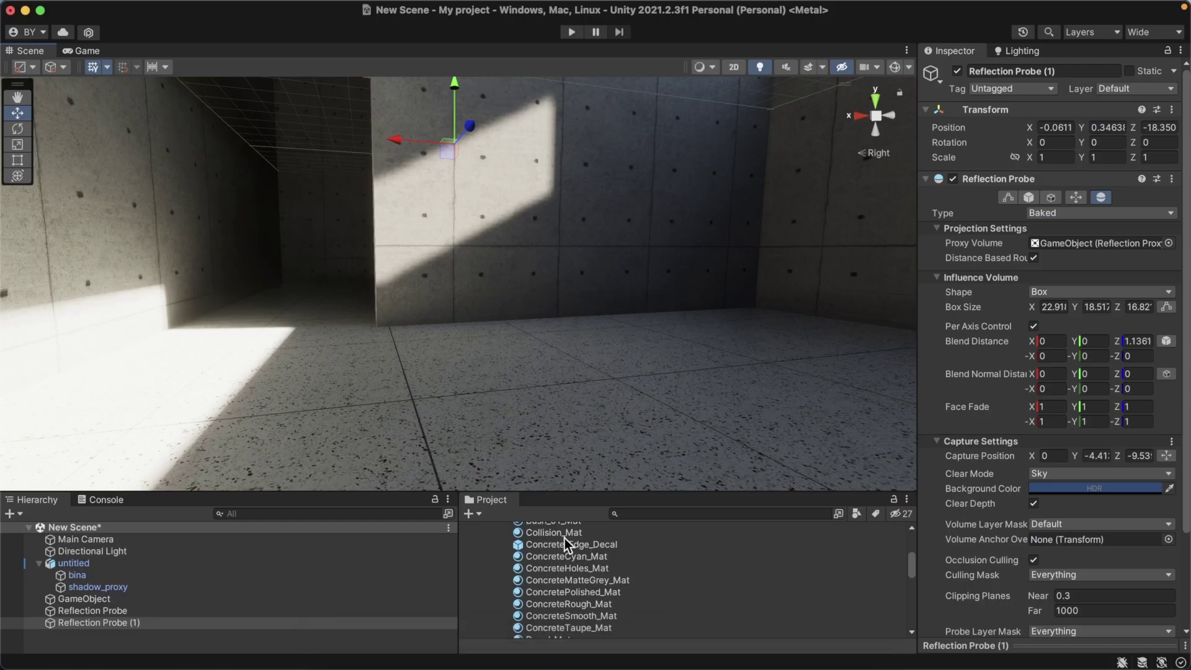
- Zoom out over the box and floor and hide shadow_proxy in the Hierarchy
mouse_move(359, 205)
left_mouse_down()
mouse_move(384, 226)
mouse_move(373, 234)
left_mouse_up()
key("w")
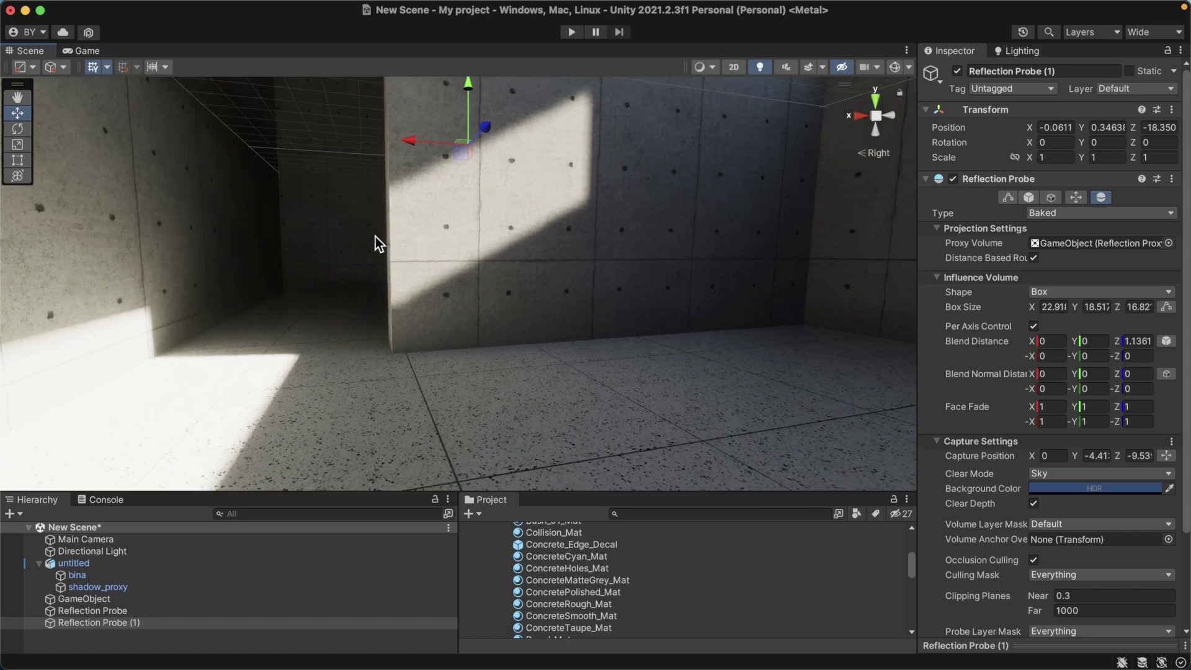
scroll(347, 247, "down", 2)
scroll(397, 254, "down", 2)
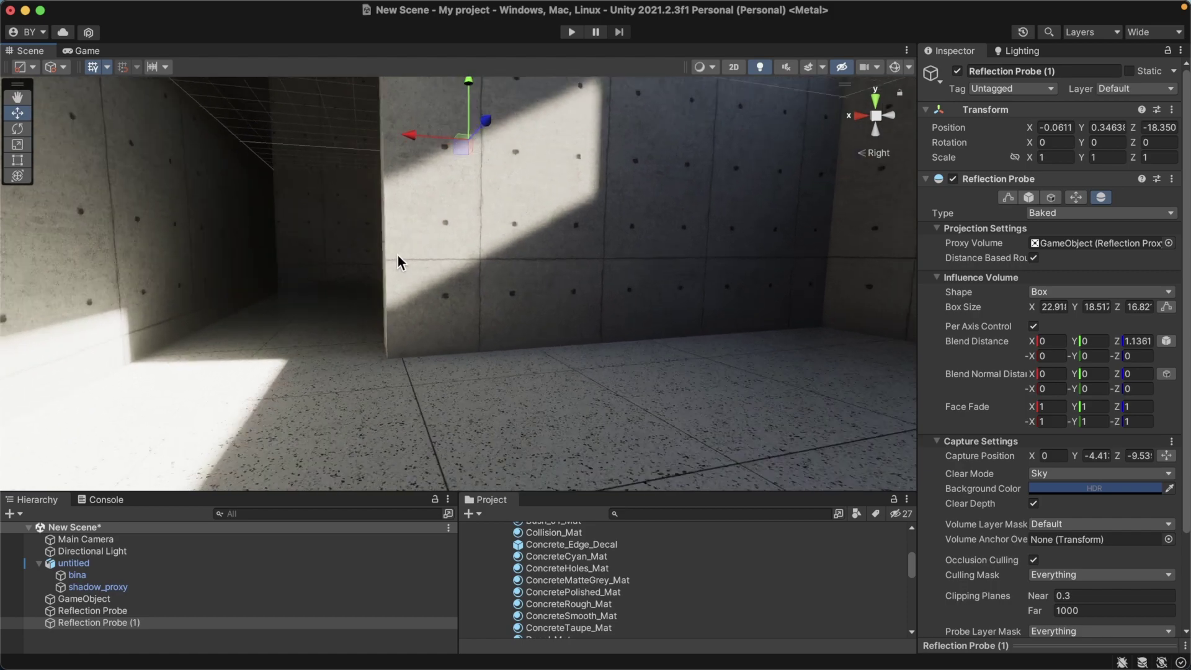
scroll(398, 255, "down", 3)
scroll(400, 259, "down", 3)
middle_click_drag(397, 253, 573, 351)
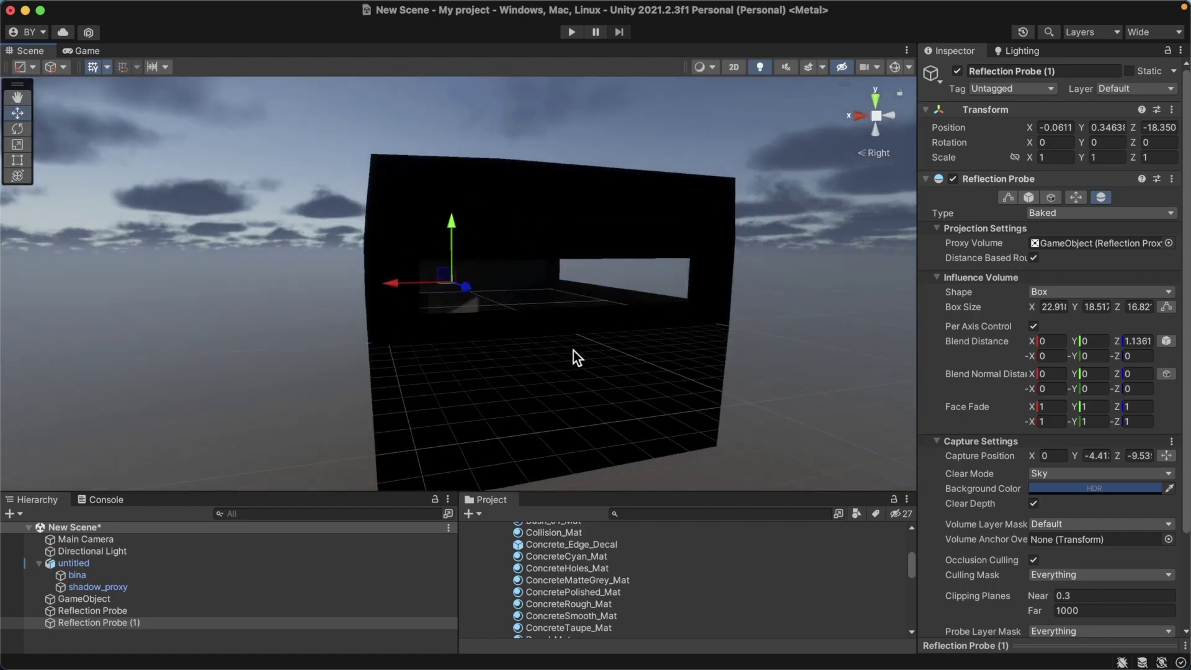
scroll(525, 266, "up", 1)
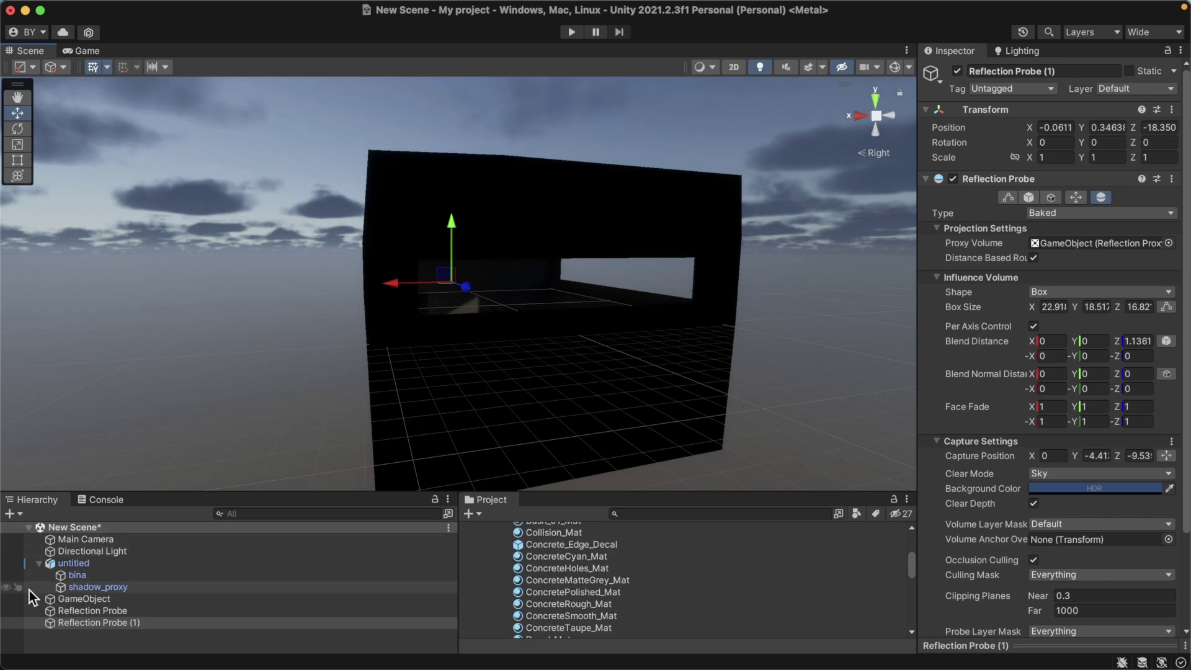
left_click(7, 587)
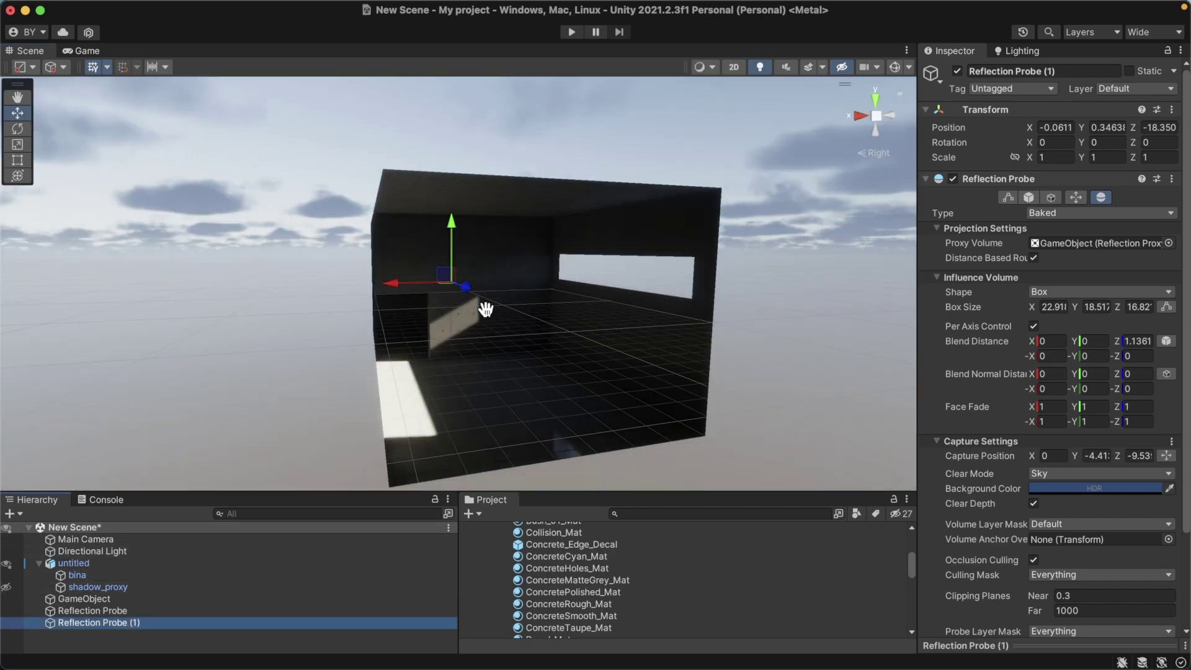
- View the wall and window from outside, then make shadow_proxy visible again
mouse_move(481, 313)
left_mouse_down("alt")
mouse_move(391, 321)
mouse_move(590, 327)
mouse_move(180, 306)
mouse_move(333, 326)
left_mouse_up("alt")
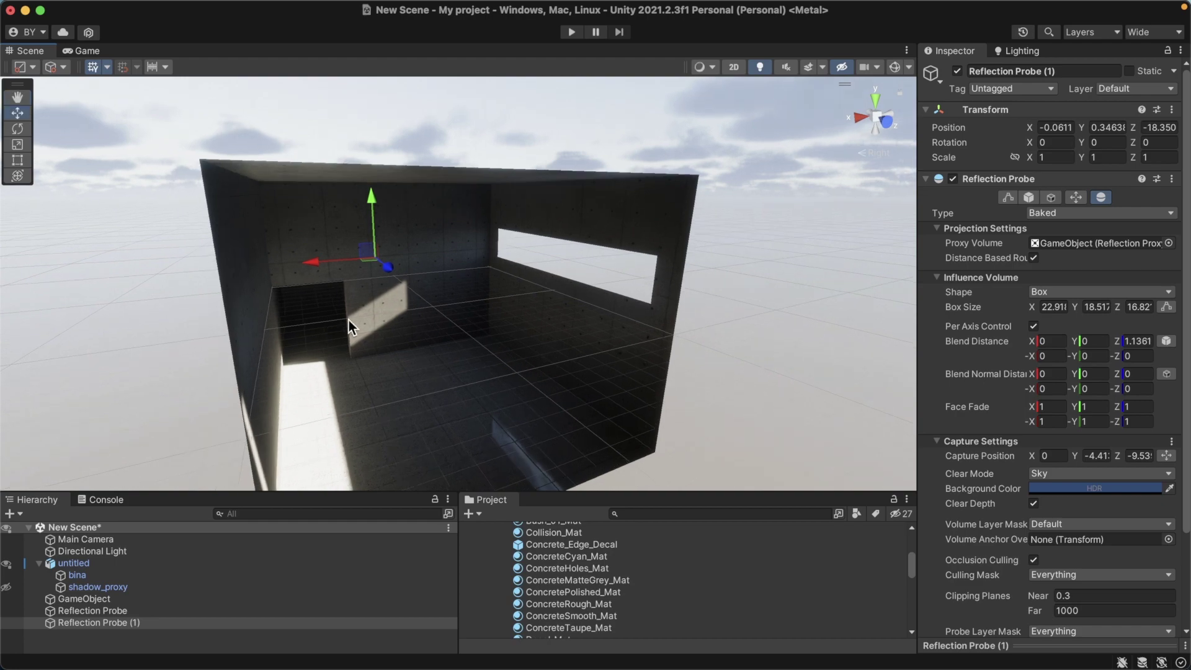
scroll(364, 313, "up", 10)
left_click_drag(427, 309, 339, 308, "alt")
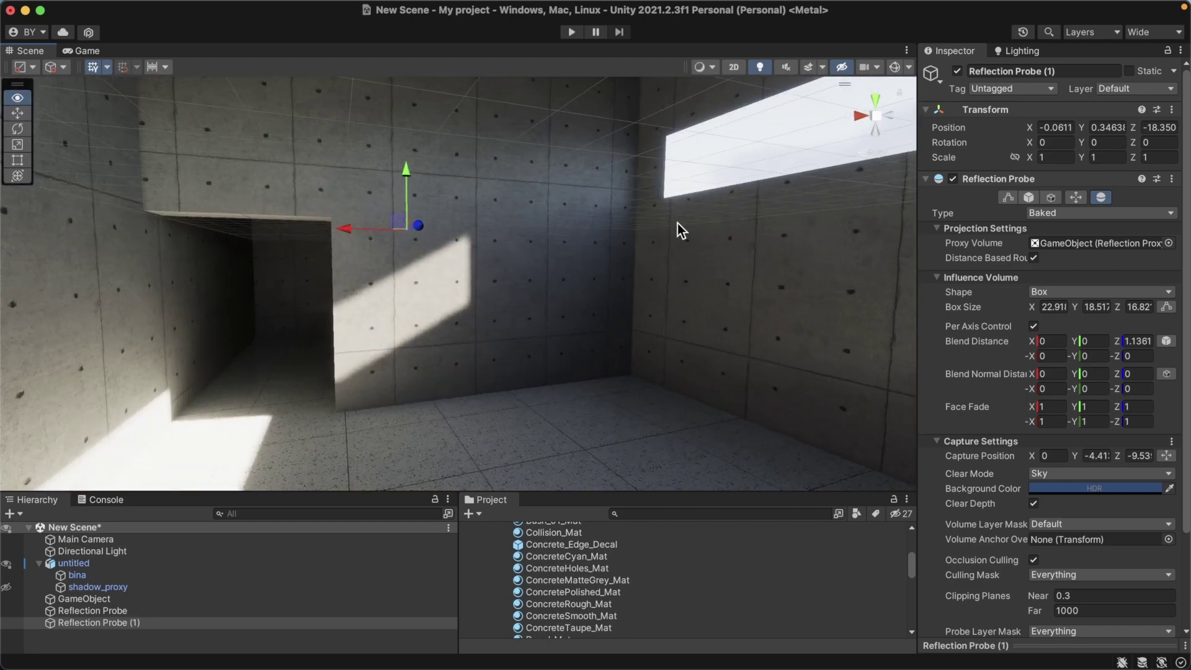
mouse_move(632, 210)
left_mouse_down("alt")
mouse_move(373, 274)
mouse_move(417, 229)
left_mouse_up("alt")
scroll(418, 300, "down", 10)
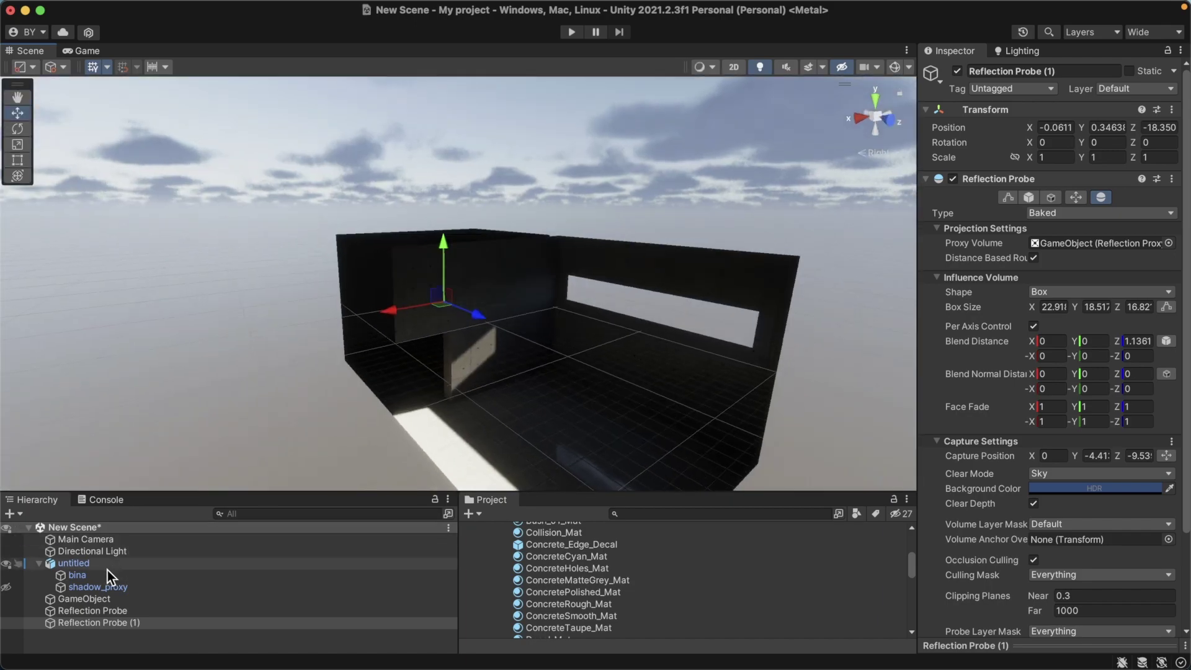
left_click(8, 587)
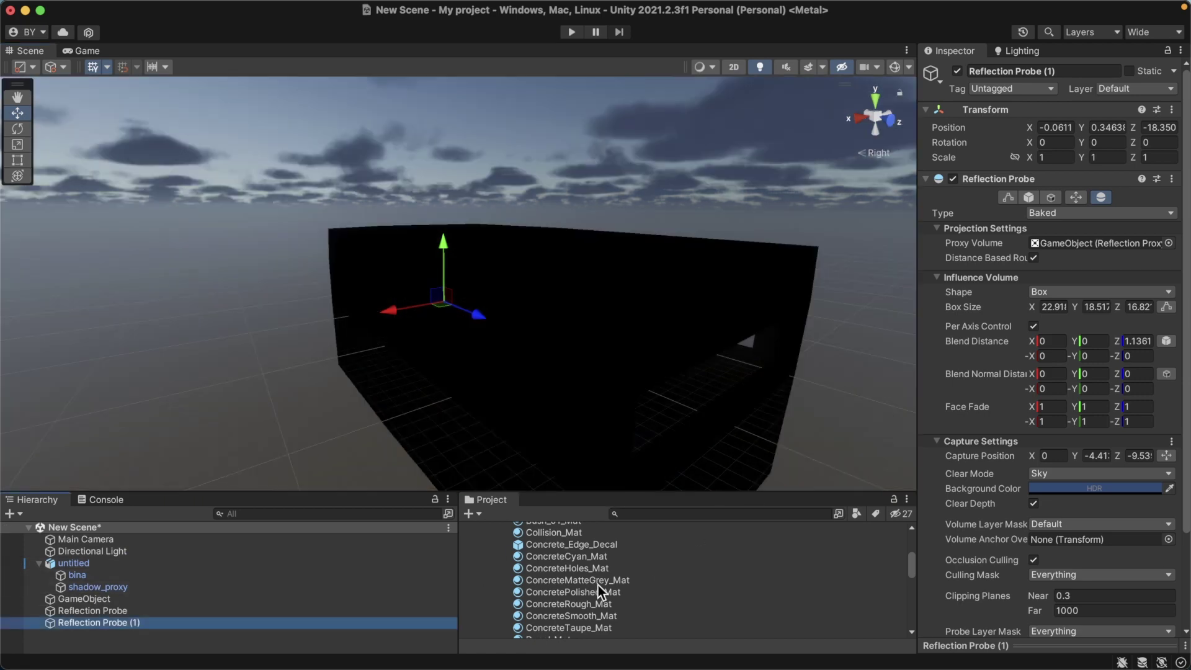
scroll(598, 585, "up", 5)
scroll(595, 586, "up", 10)
scroll(583, 589, "up", 3)
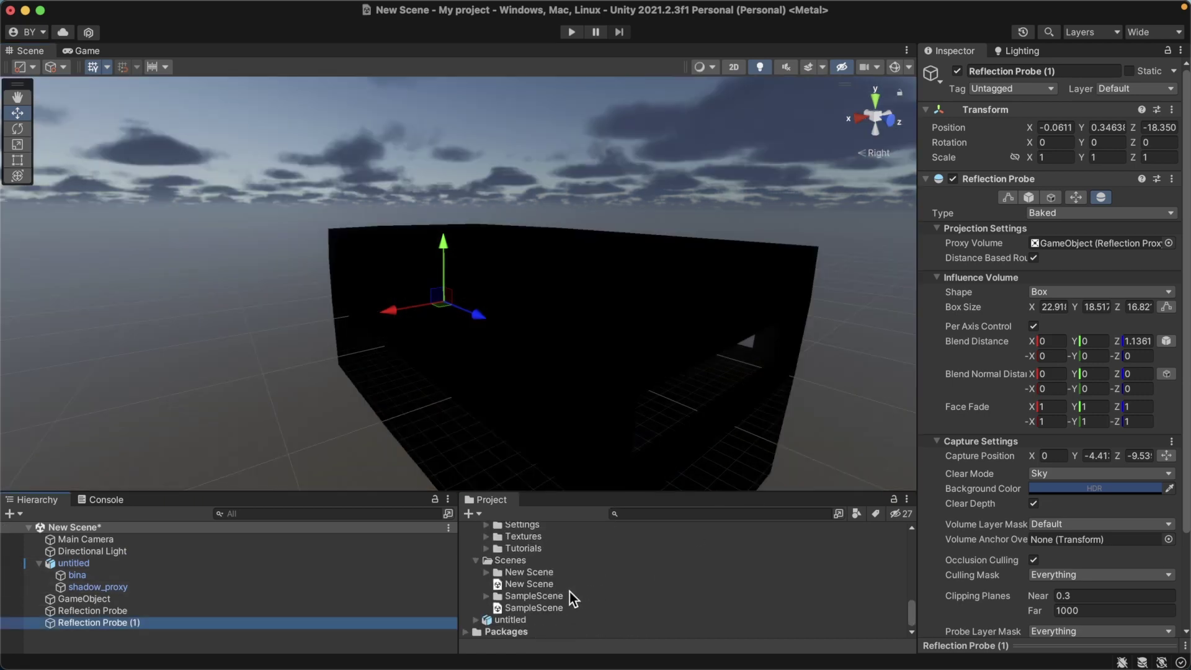
- Create a scene asset in the Scenes folder and keep its default name New Scene 1
right_click(524, 560)
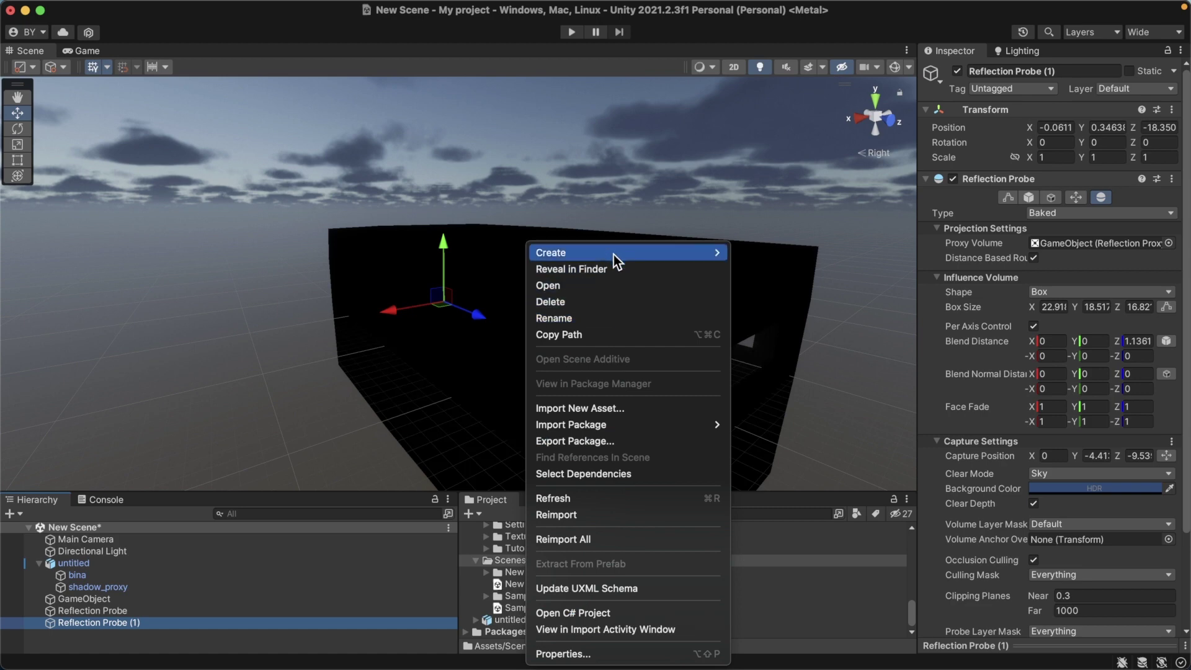
mouse_move(618, 254)
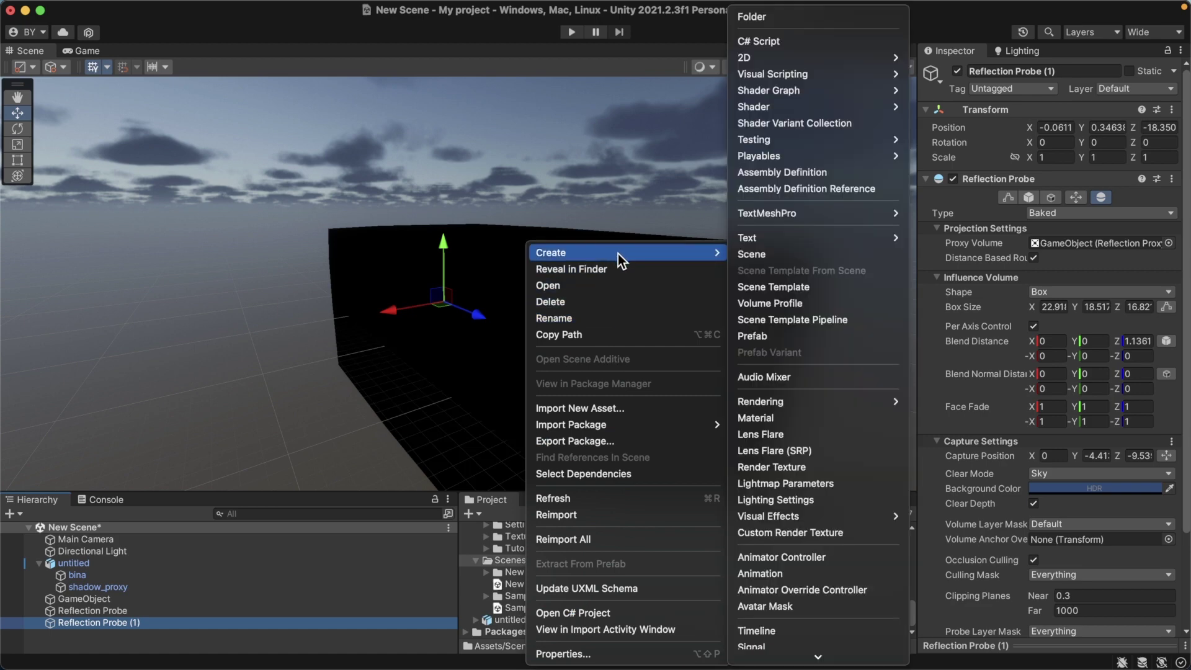
left_click(787, 254)
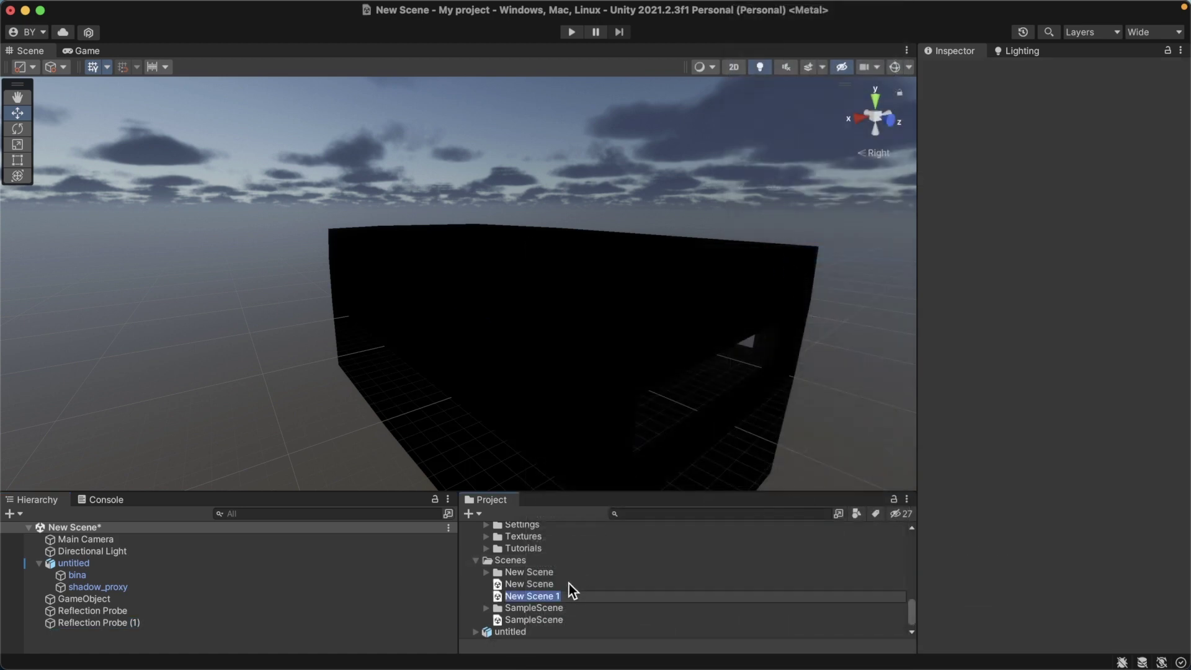
key("Return")
left_click(568, 583)
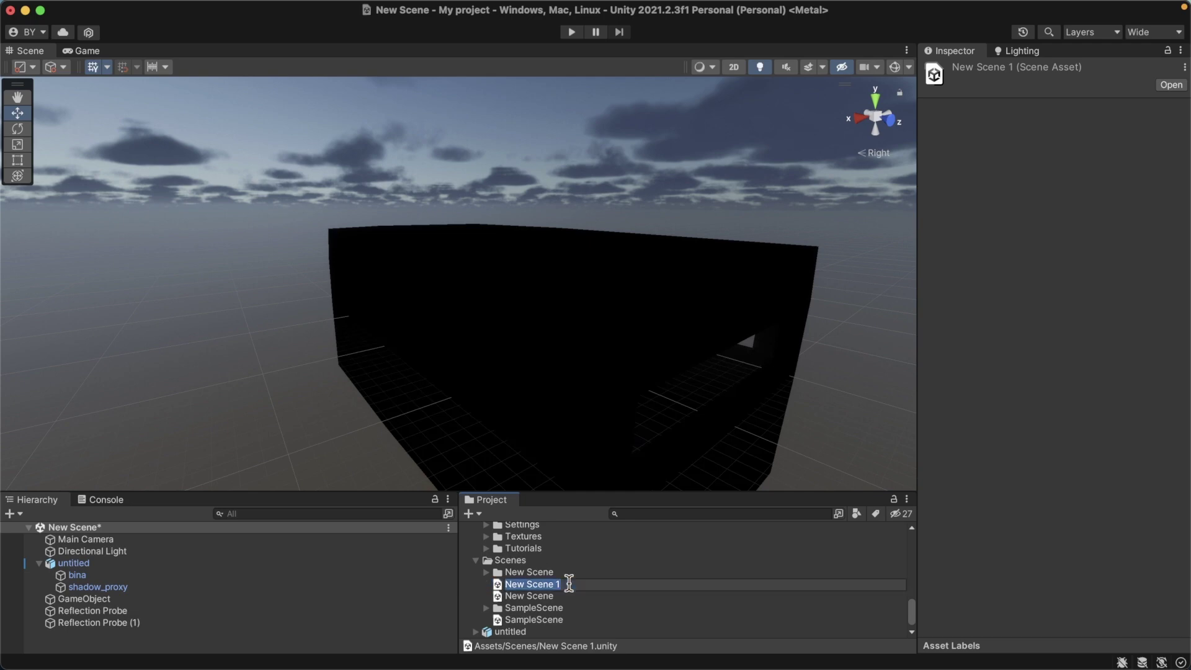
key("Return")
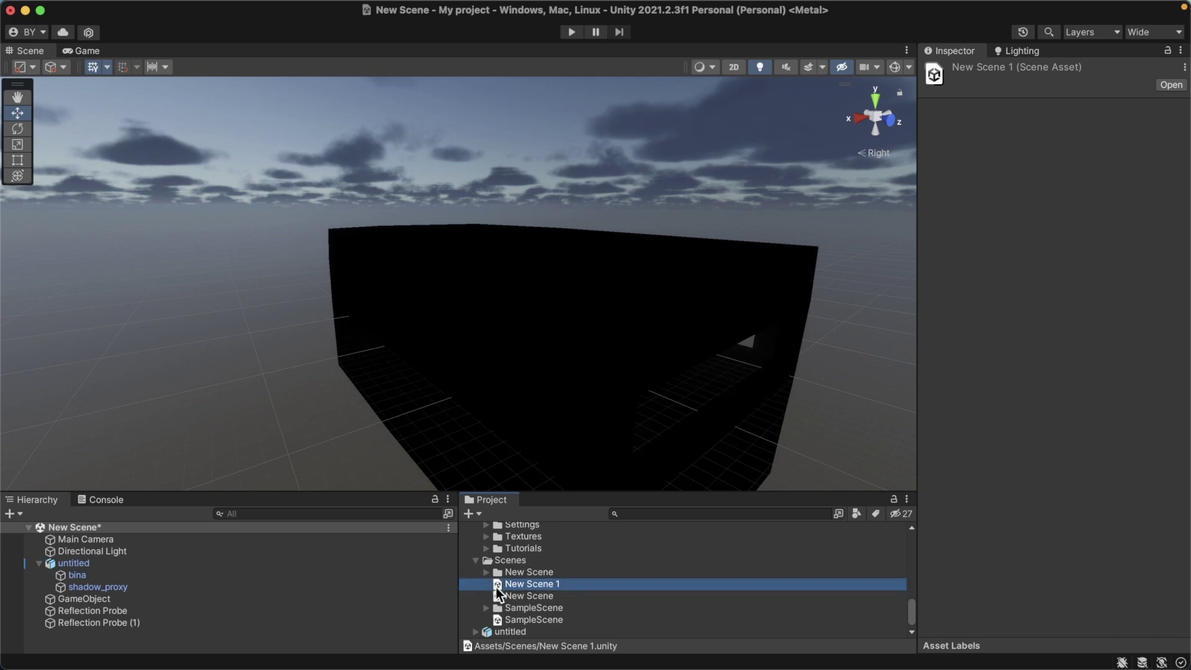
- Open New Scene 1, dismissing the save prompt for the current scene
double_click(496, 587)
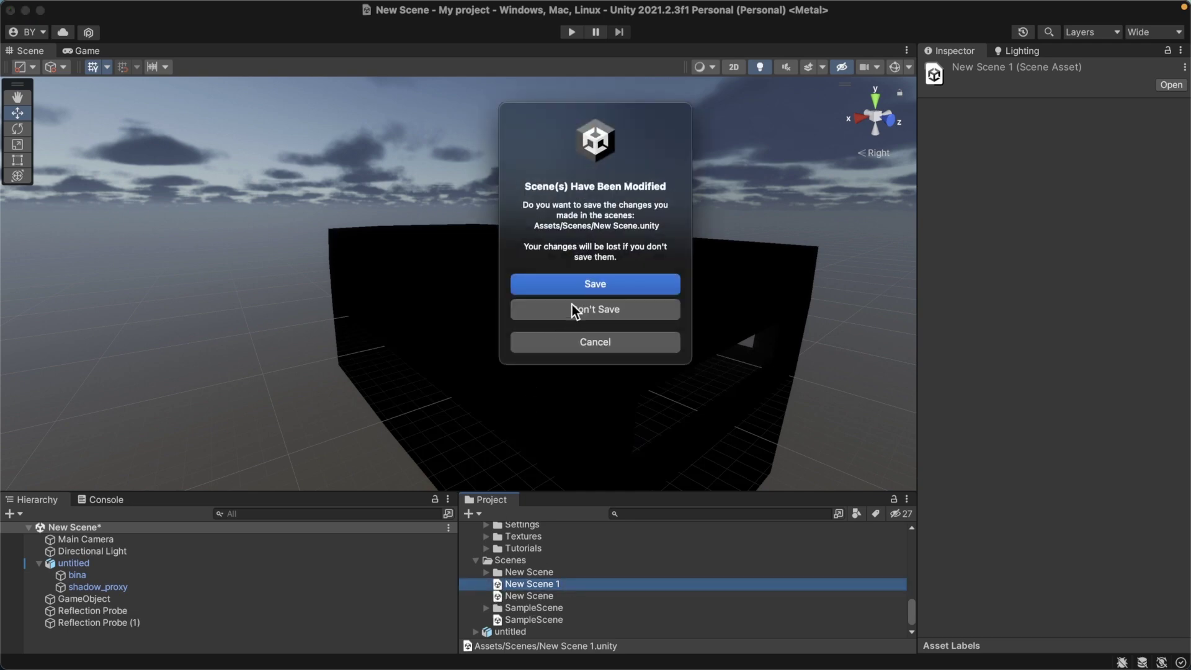
left_click(584, 285)
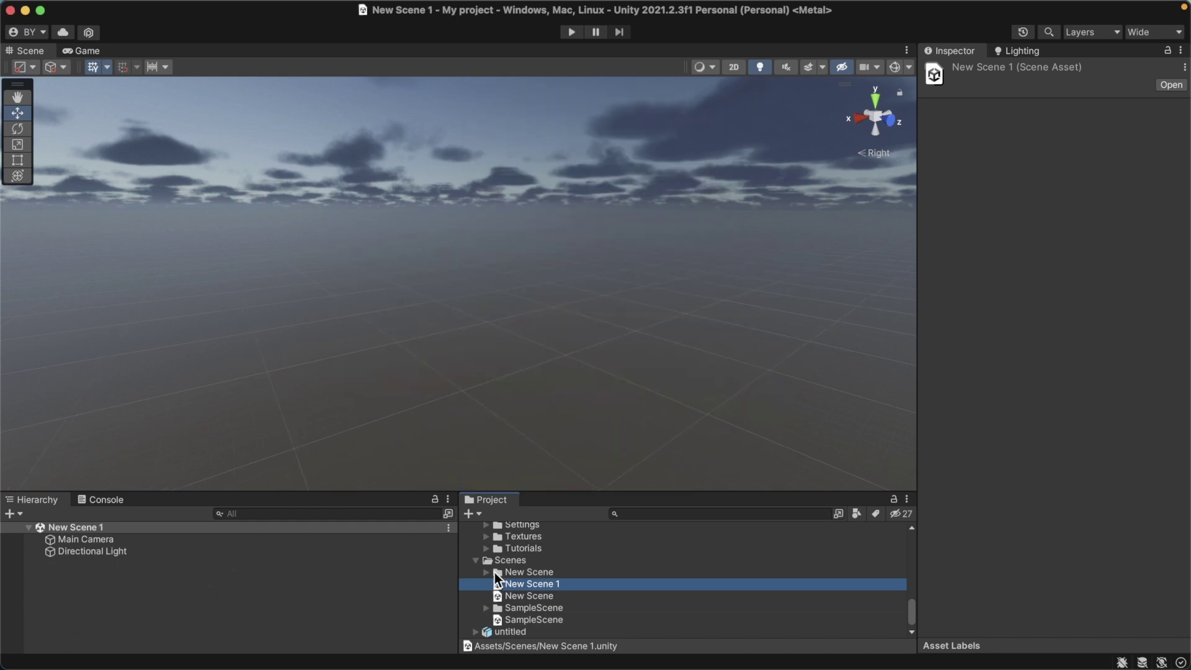
scroll(491, 566, "up", 5)
scroll(481, 561, "up", 10)
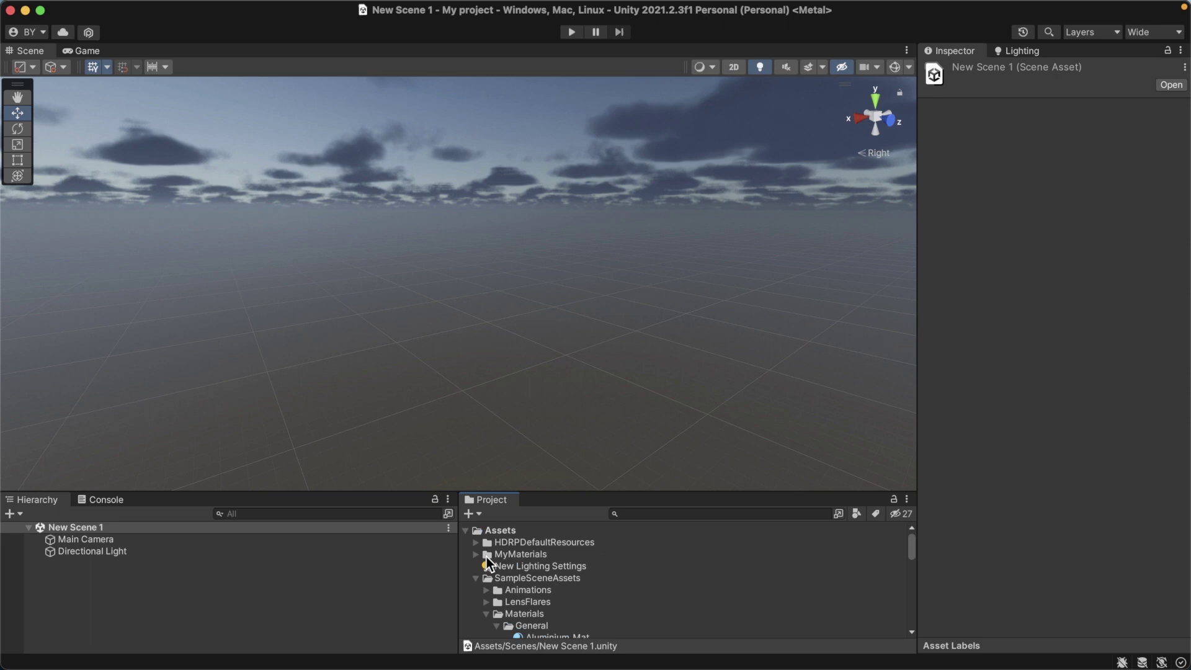
- Import untitled.fbx from the Desktop into Assets and select the resulting untitled model
left_click(465, 531)
right_click(539, 594)
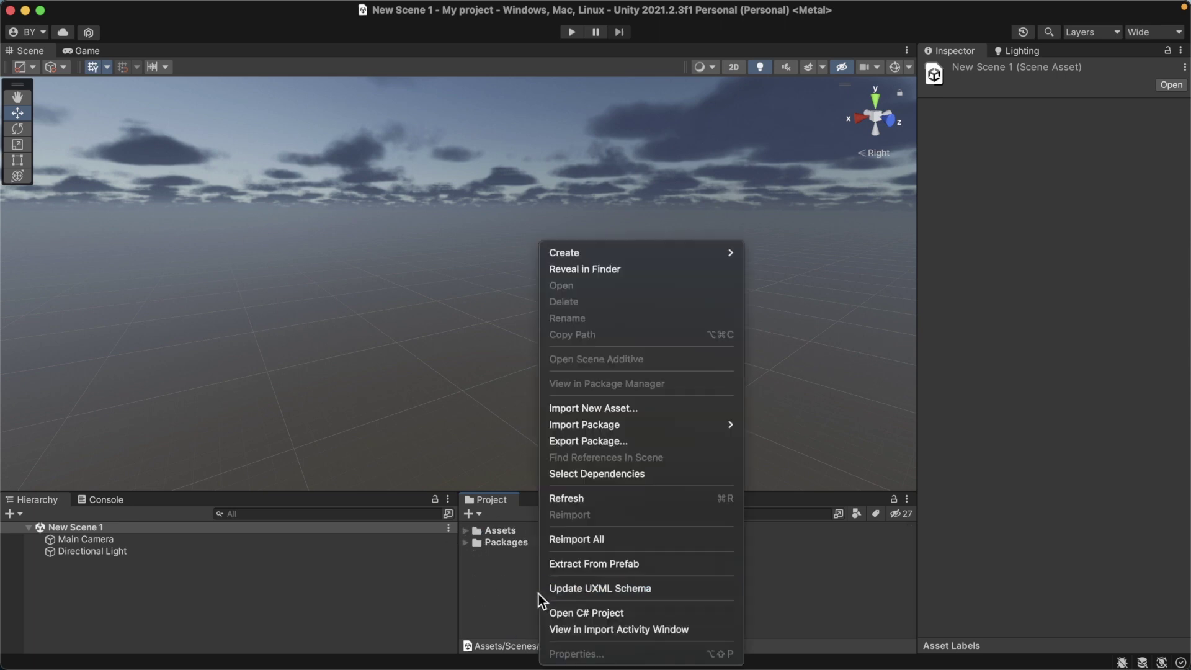
left_click(611, 409)
left_click(349, 160)
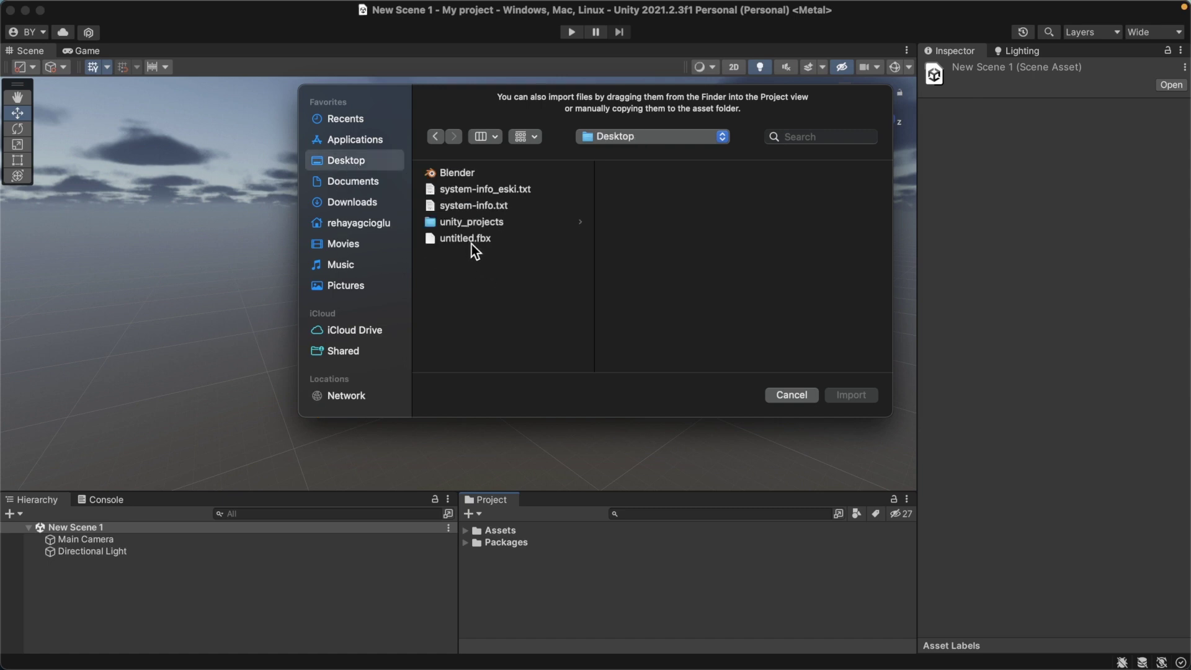
left_click(807, 397)
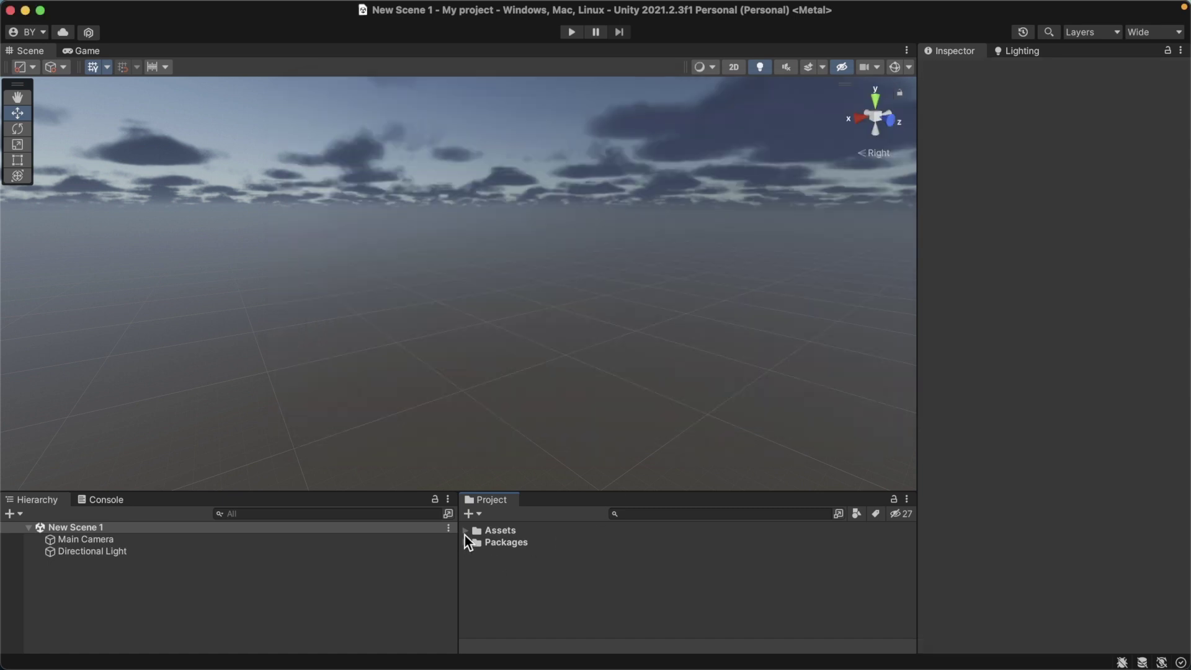
left_click(465, 530)
scroll(527, 589, "down", 5)
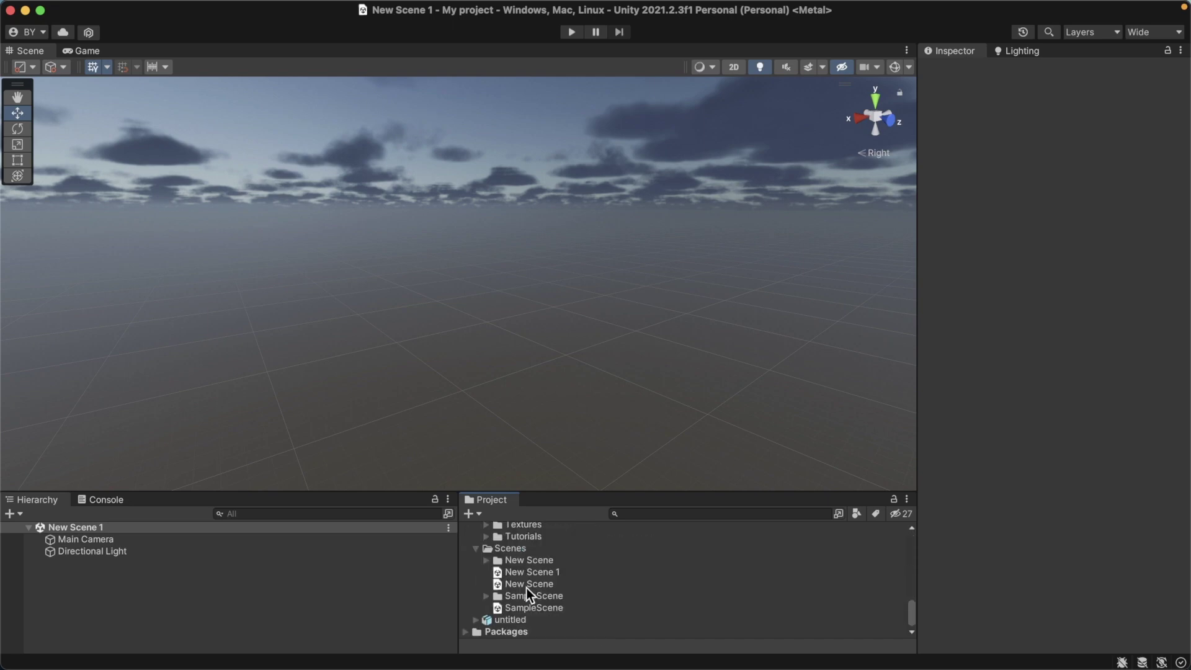
left_click(509, 619)
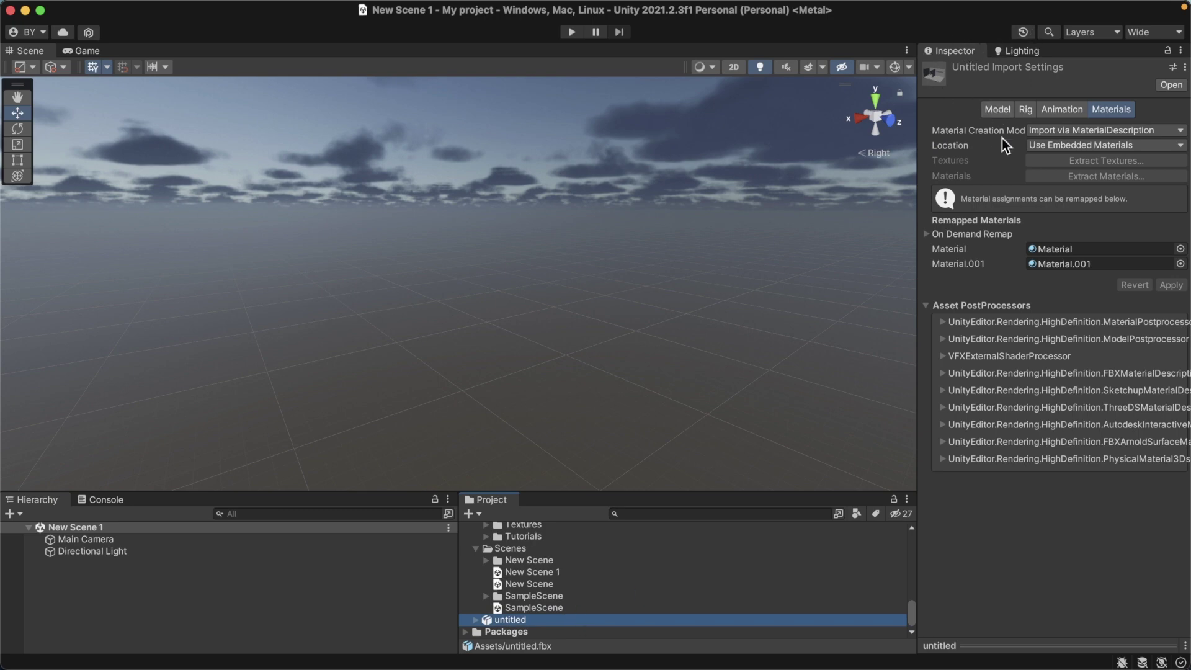
- Review the untitled model's Model import settings in a wider Inspector, ending on its Materials settings
left_click(996, 111)
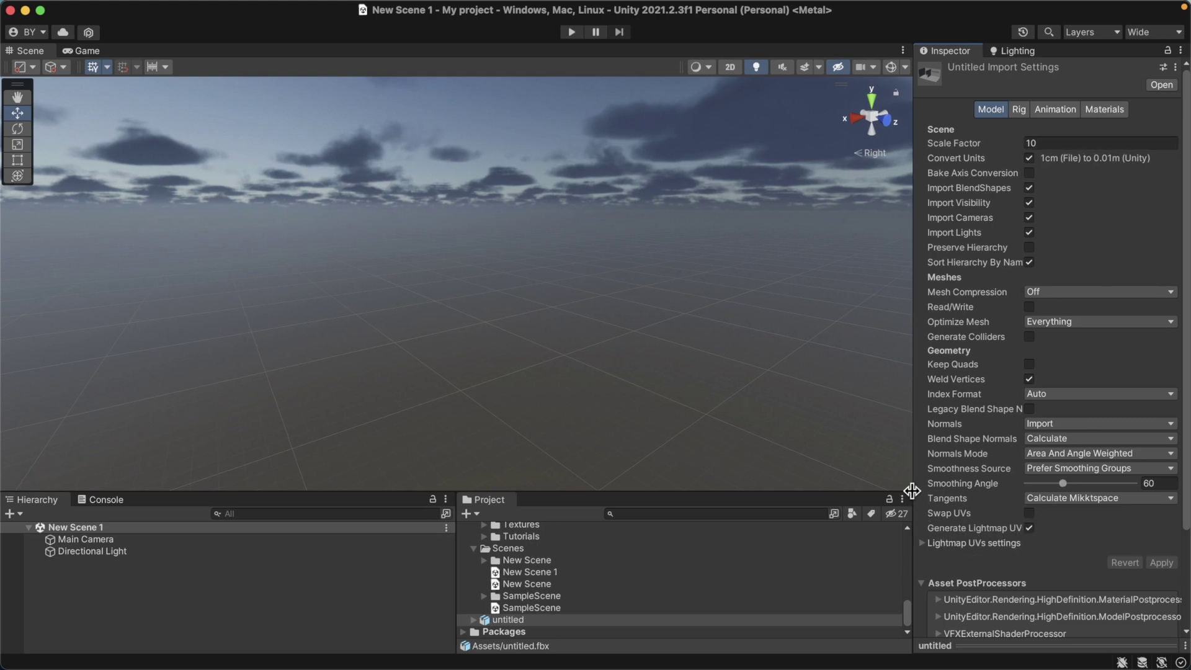
left_click_drag(919, 492, 911, 492)
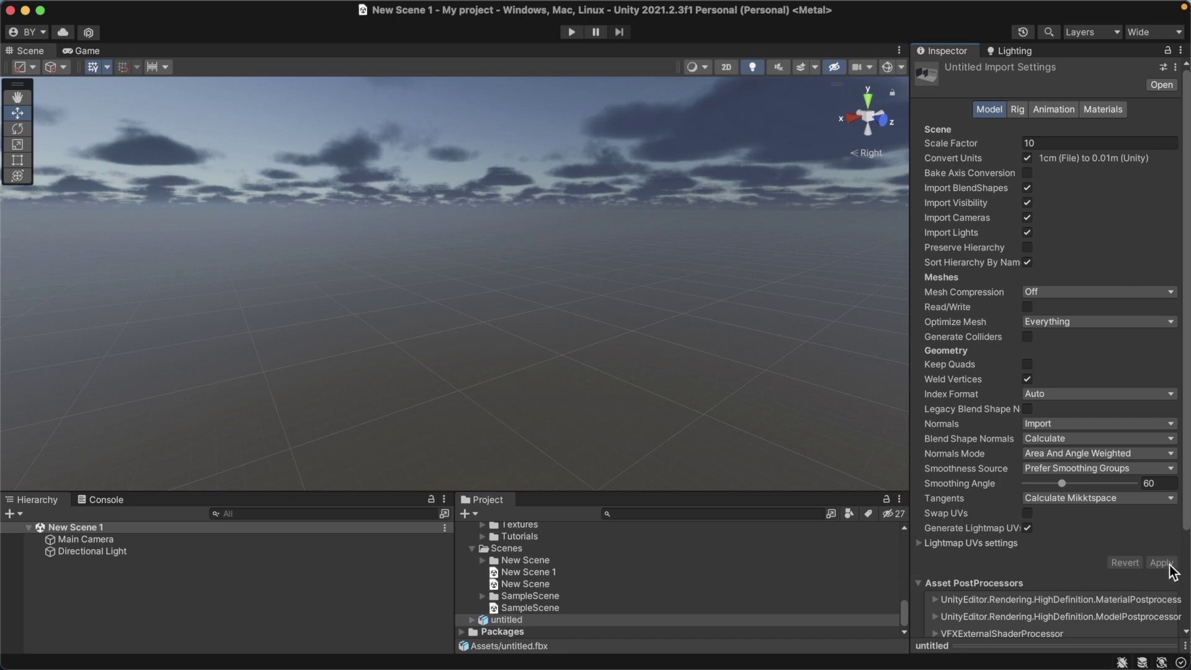
left_click(1102, 113)
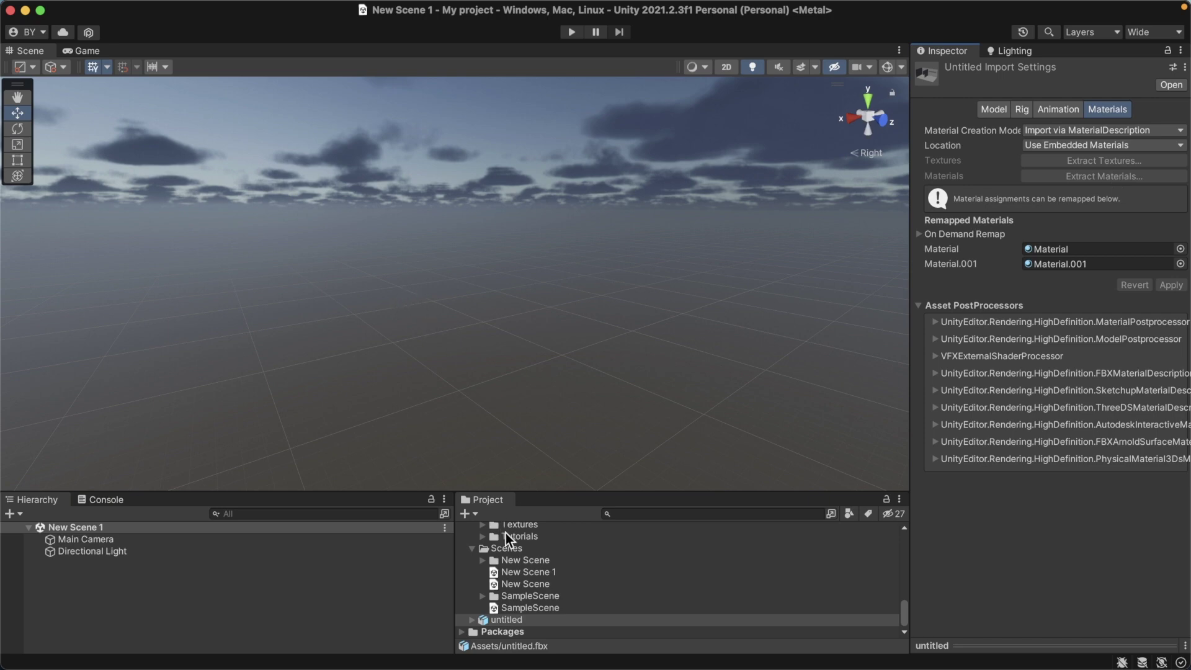
- Select the MyMaterials folder and expand it to show Material and Material.001
right_click(523, 561)
left_click(519, 544)
scroll(514, 558, "up", 3)
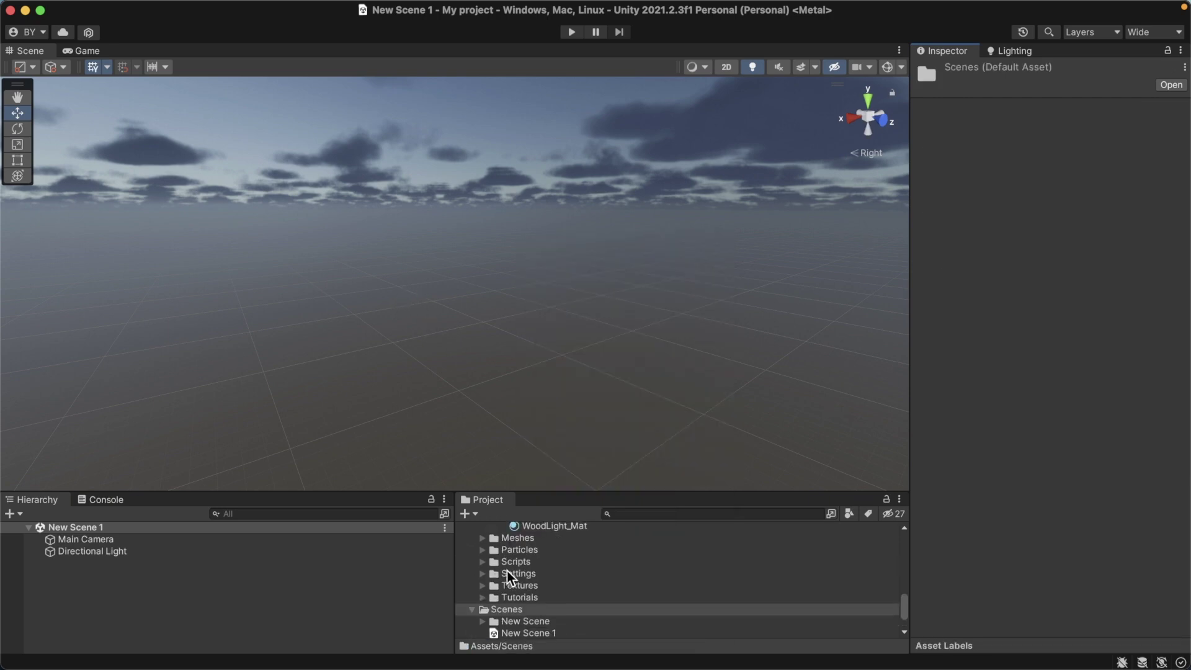
scroll(508, 569, "up", 5)
left_click(519, 556)
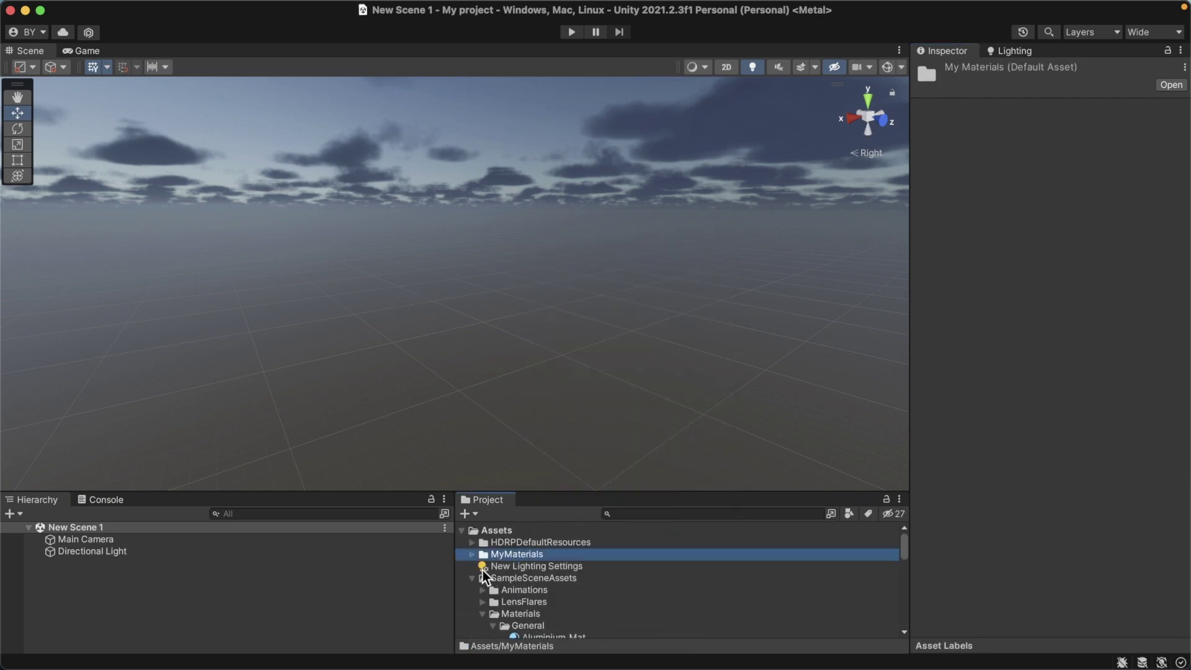
left_click(471, 556)
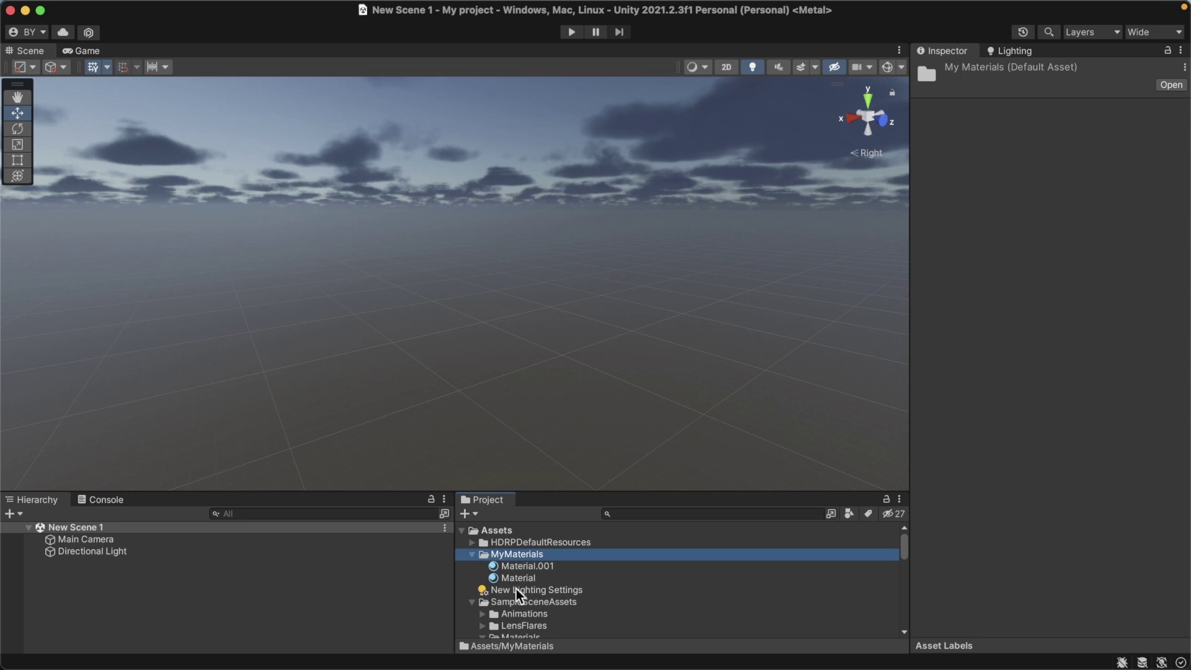
scroll(534, 588, "down", 10)
scroll(531, 590, "down", 10)
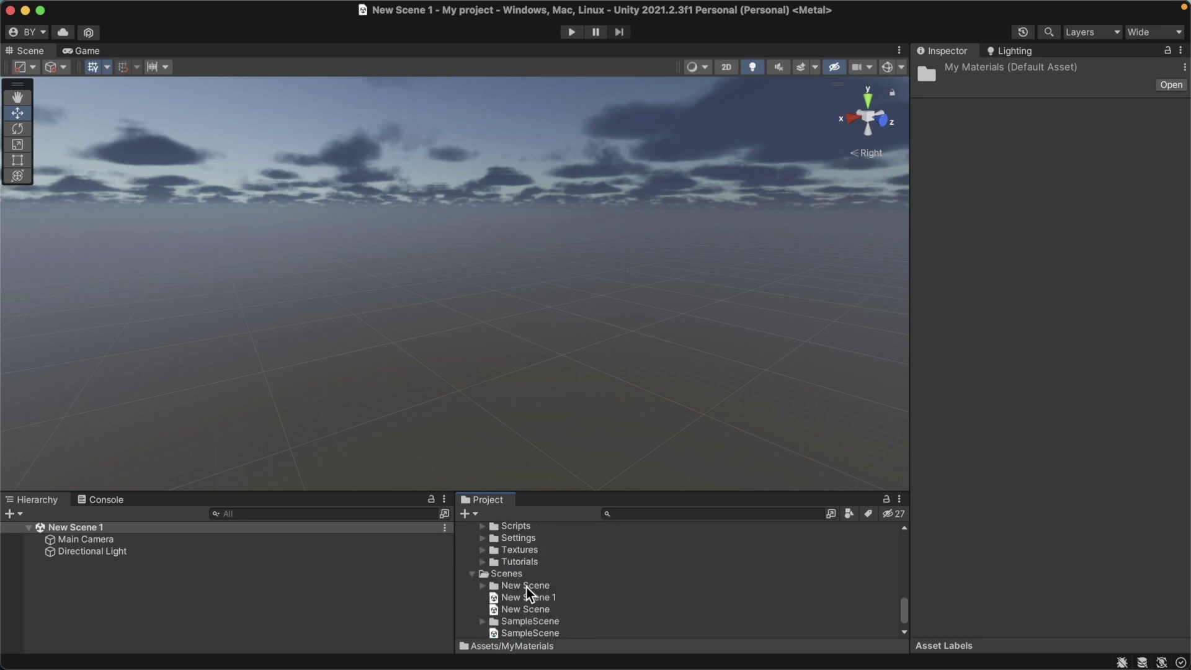
scroll(525, 585, "down", 3)
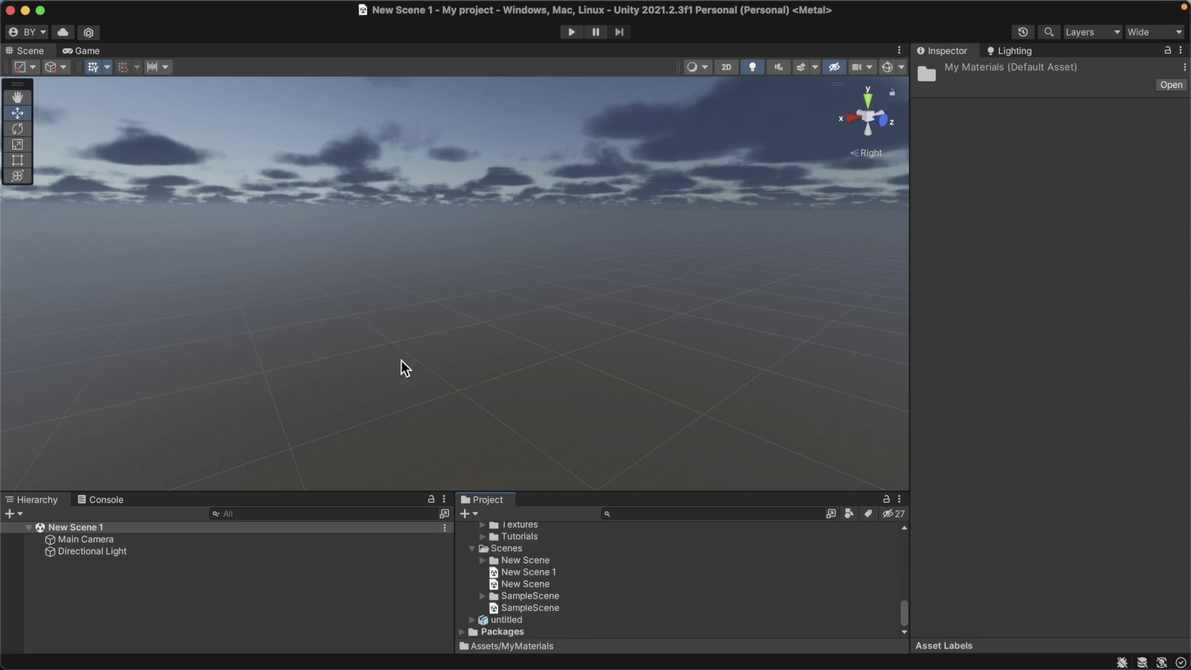
- Drag the untitled model into New Scene 1 at position 0, 0, 0, then deselect it
left_click(507, 621)
mouse_move(375, 608)
left_mouse_down()
mouse_move(198, 619)
mouse_move(205, 627)
left_mouse_up()
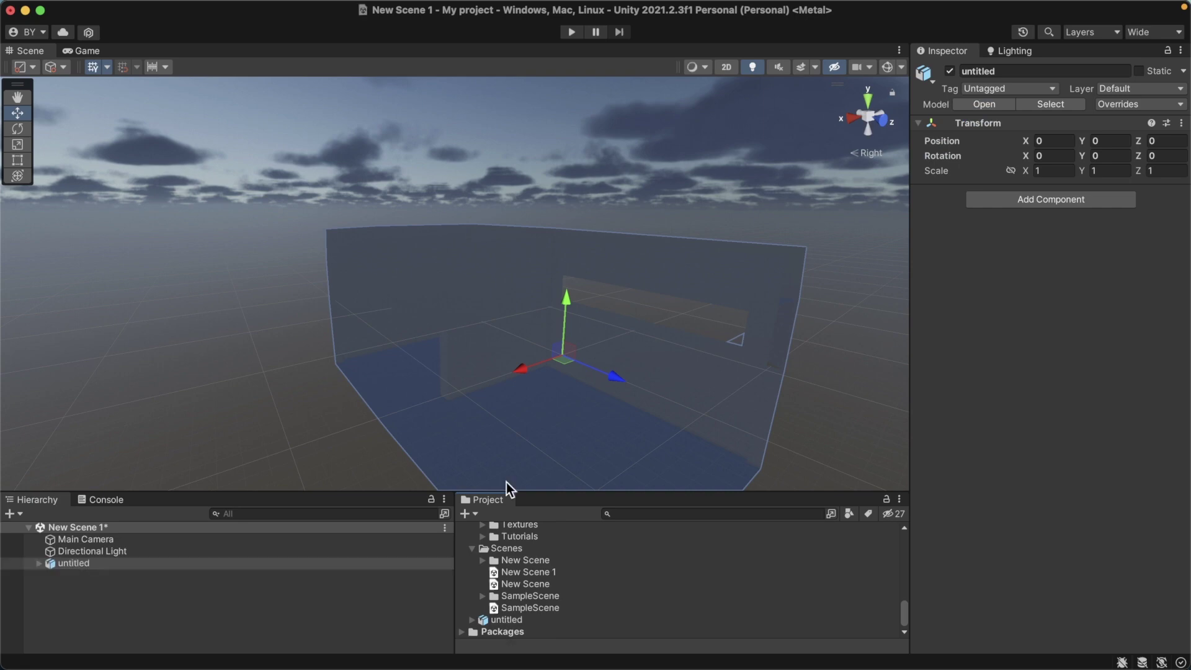
middle_click_drag(671, 264, 626, 218)
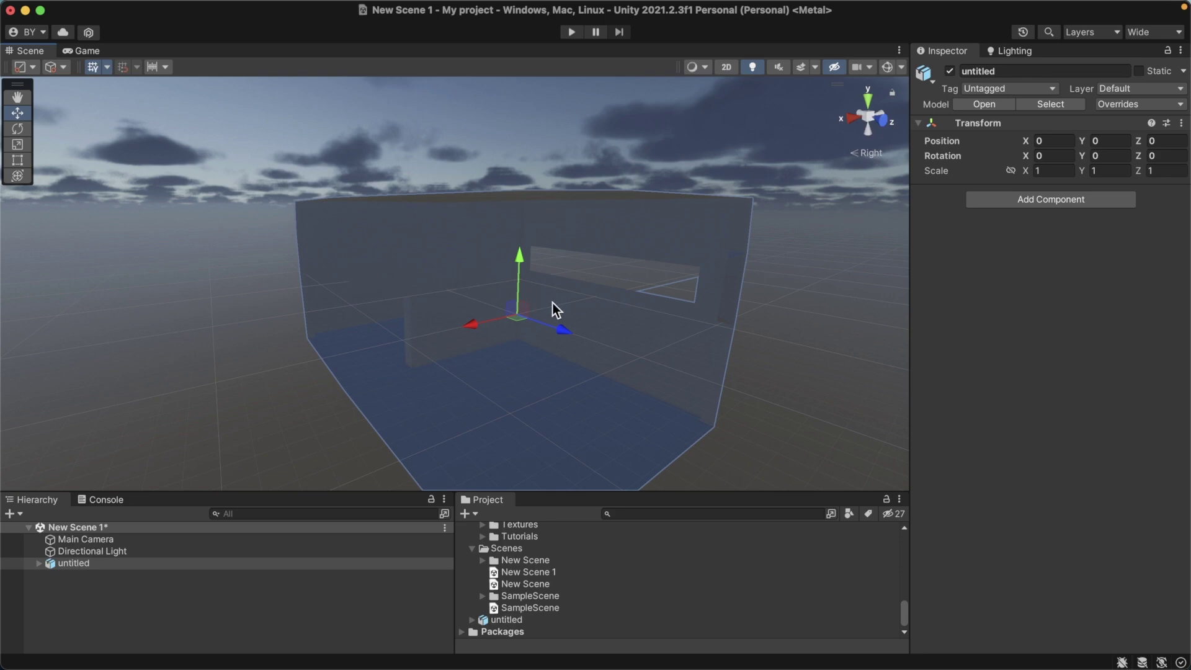
middle_click_drag(556, 308, 510, 282)
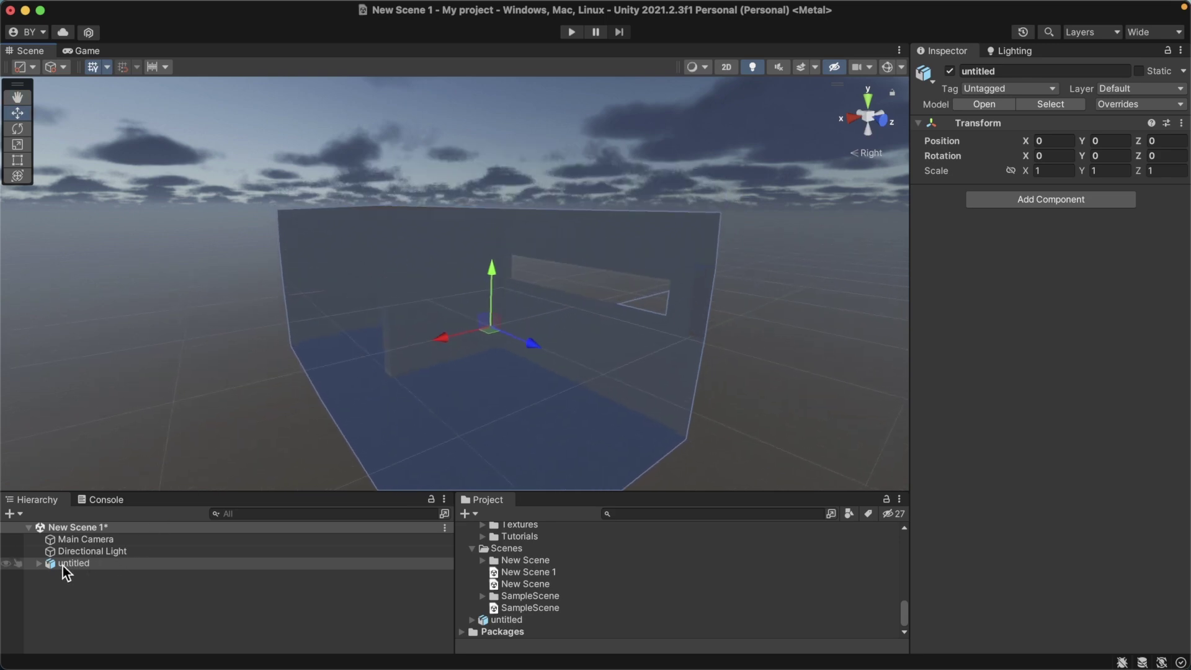
left_click(38, 578)
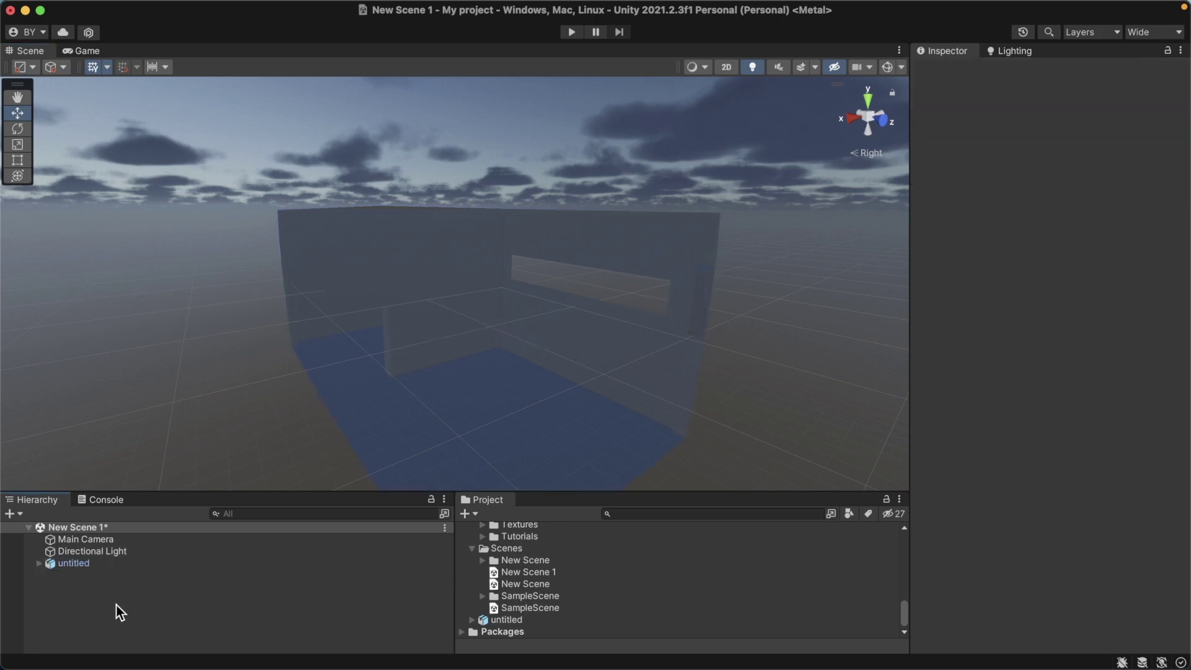
- Expand the untitled object and select both bina and shadow_proxy
left_click(39, 563)
left_click(78, 577)
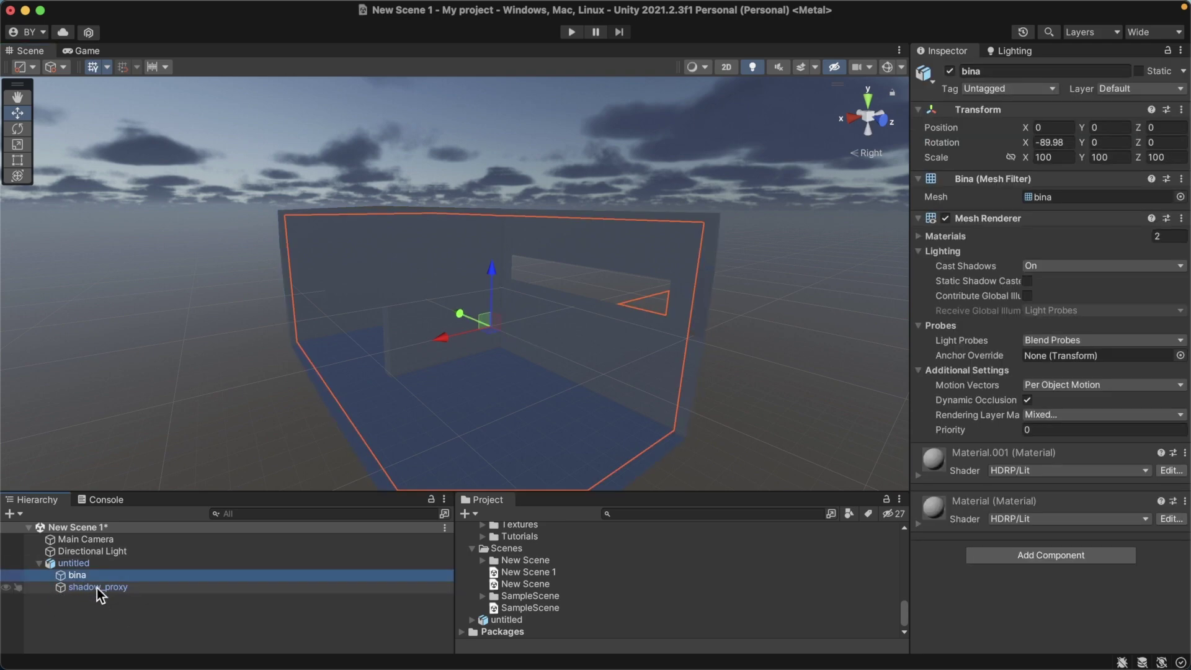
right_click(103, 596)
left_click(86, 597)
left_click(87, 592, "shift")
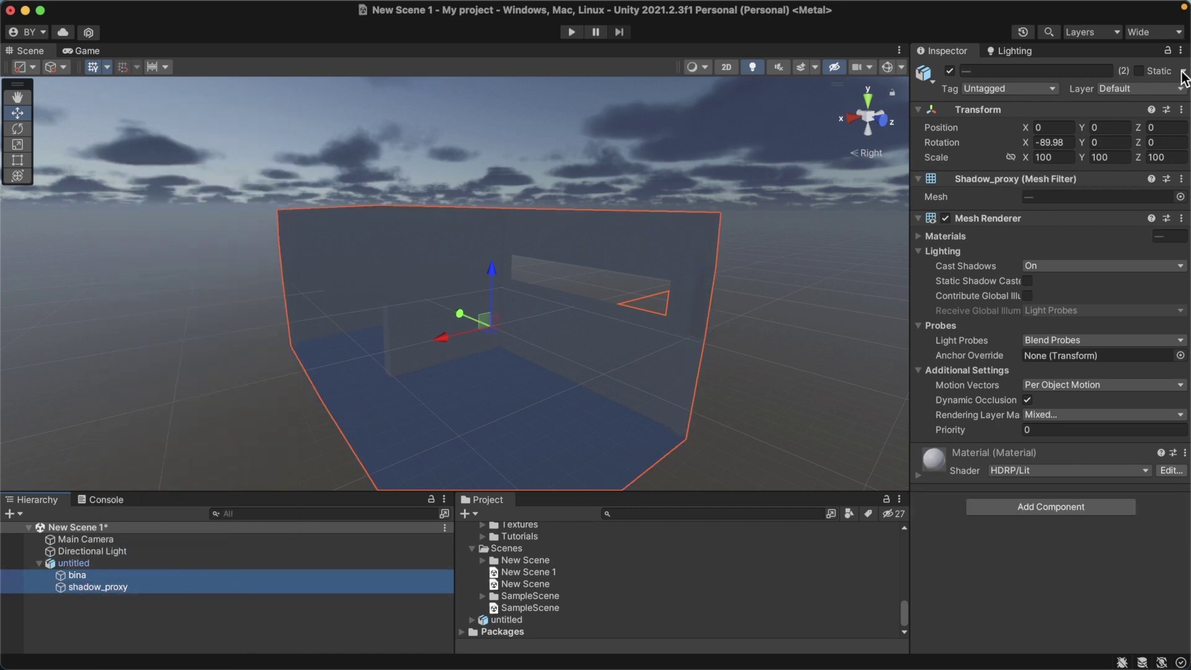
- Flag both objects as Contribute GI and Reflection Probe Static
left_click(1181, 73)
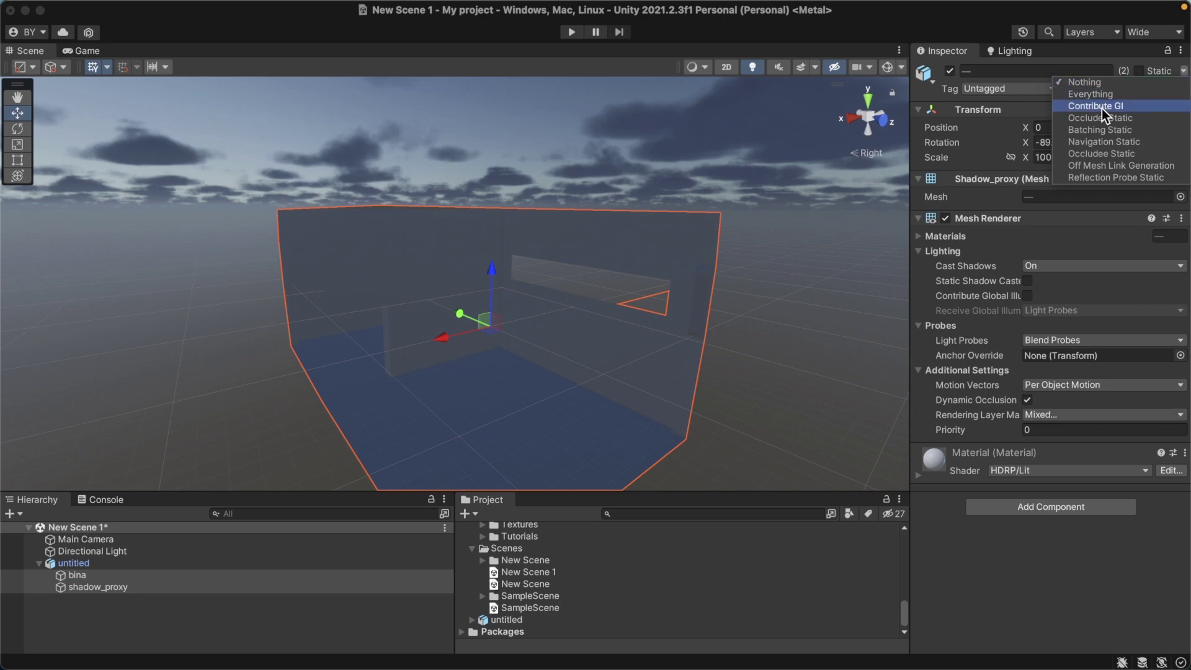
left_click(1101, 106)
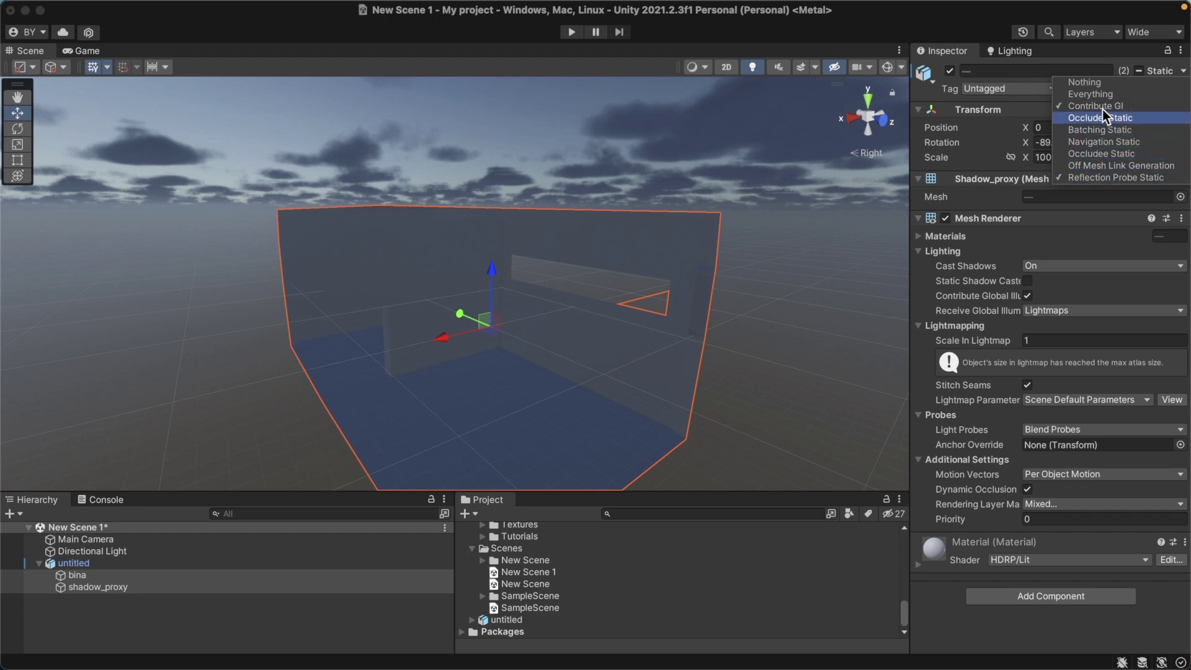
left_click(1103, 178)
left_click(534, 278)
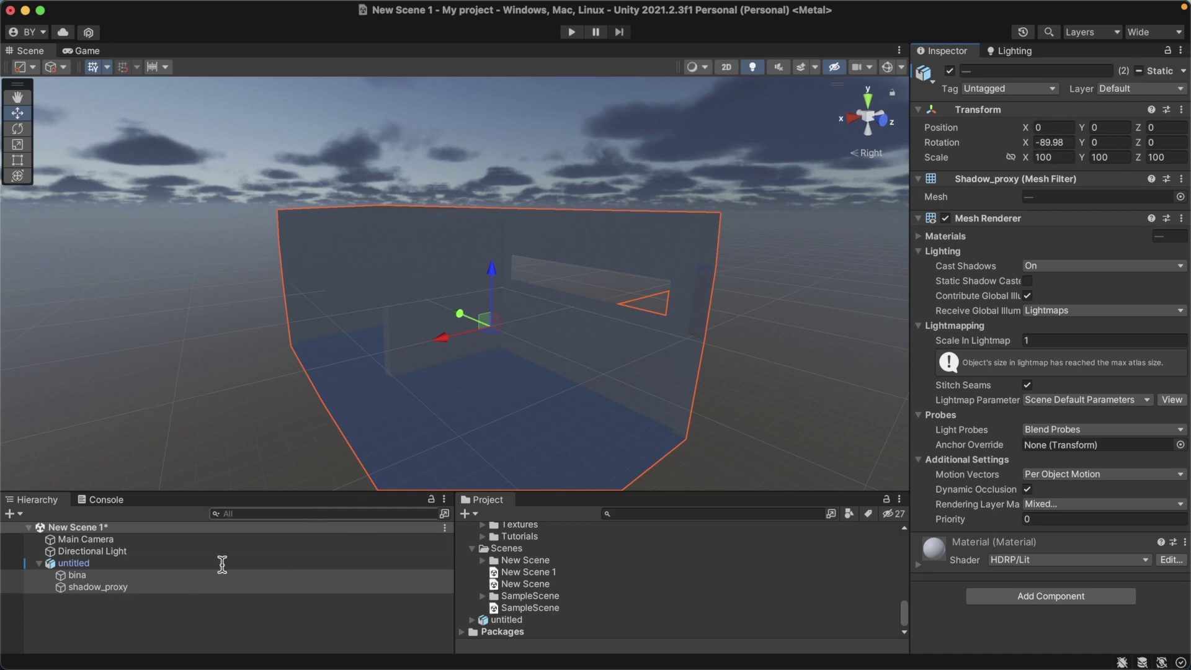
- Select only shadow_proxy in the Hierarchy
left_click(142, 588)
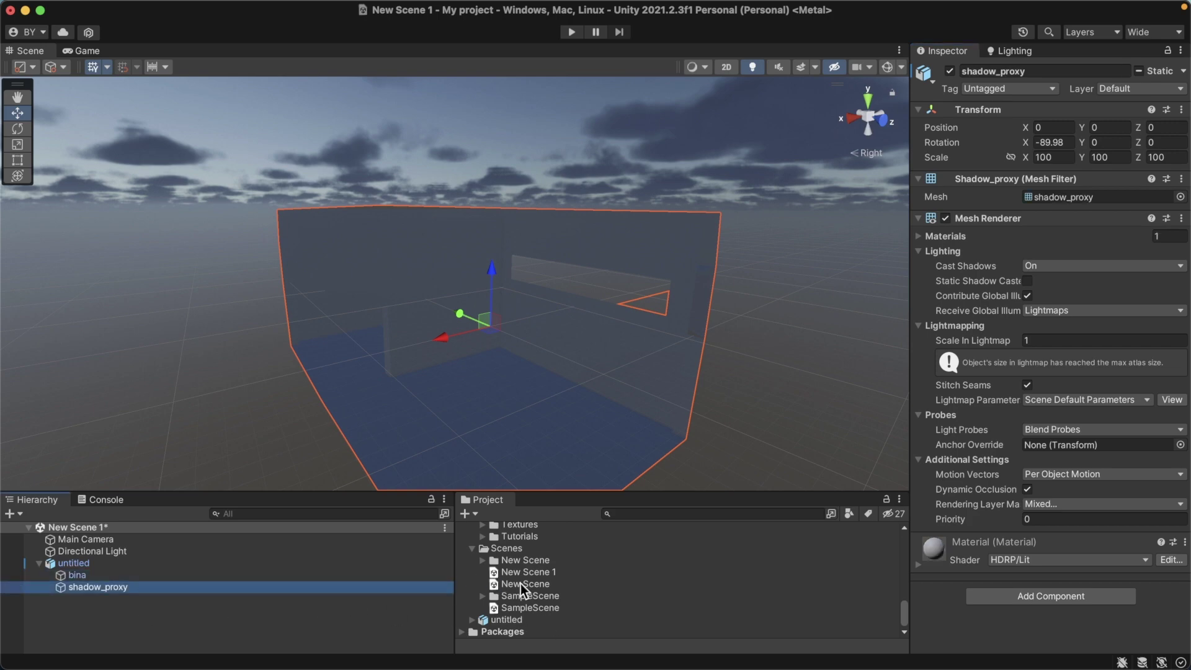
scroll(523, 584, "up", 5)
scroll(524, 584, "up", 3)
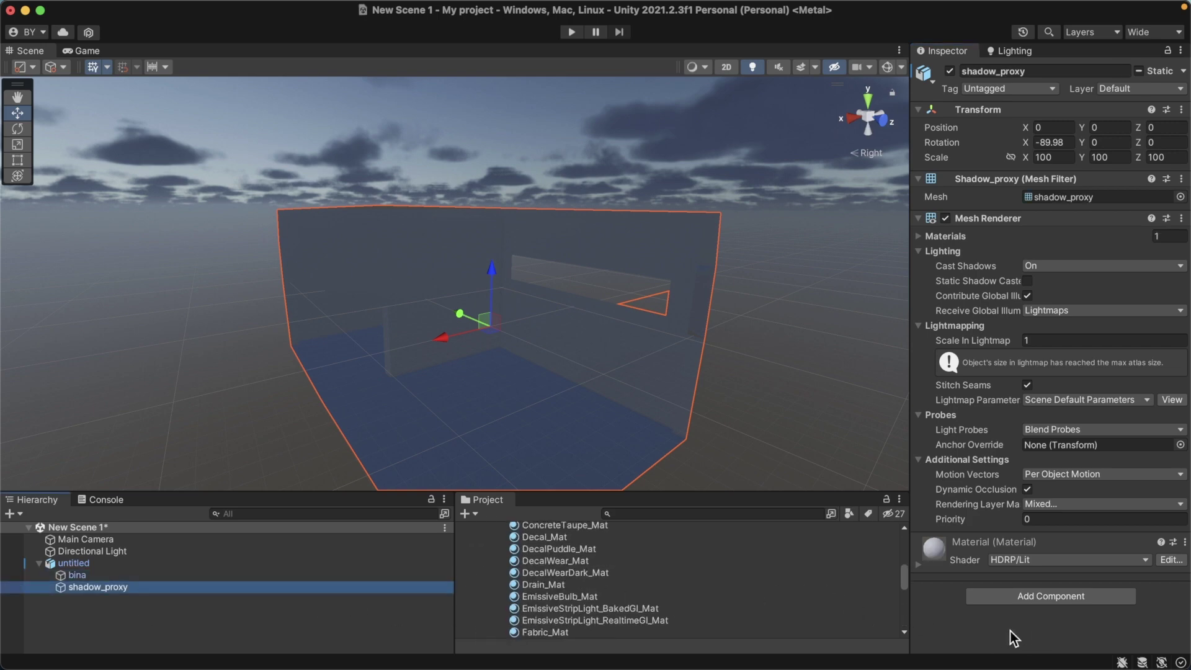
scroll(618, 582, "up", 4)
scroll(613, 582, "up", 1)
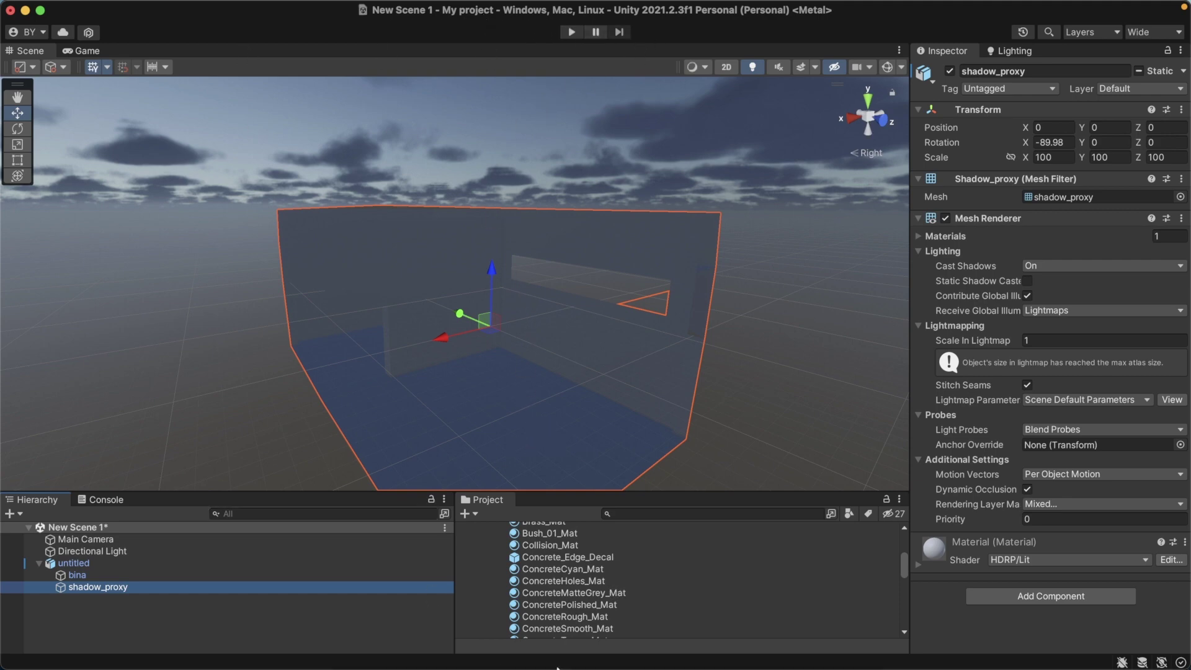
mouse_move(561, 661)
left_click(663, 649)
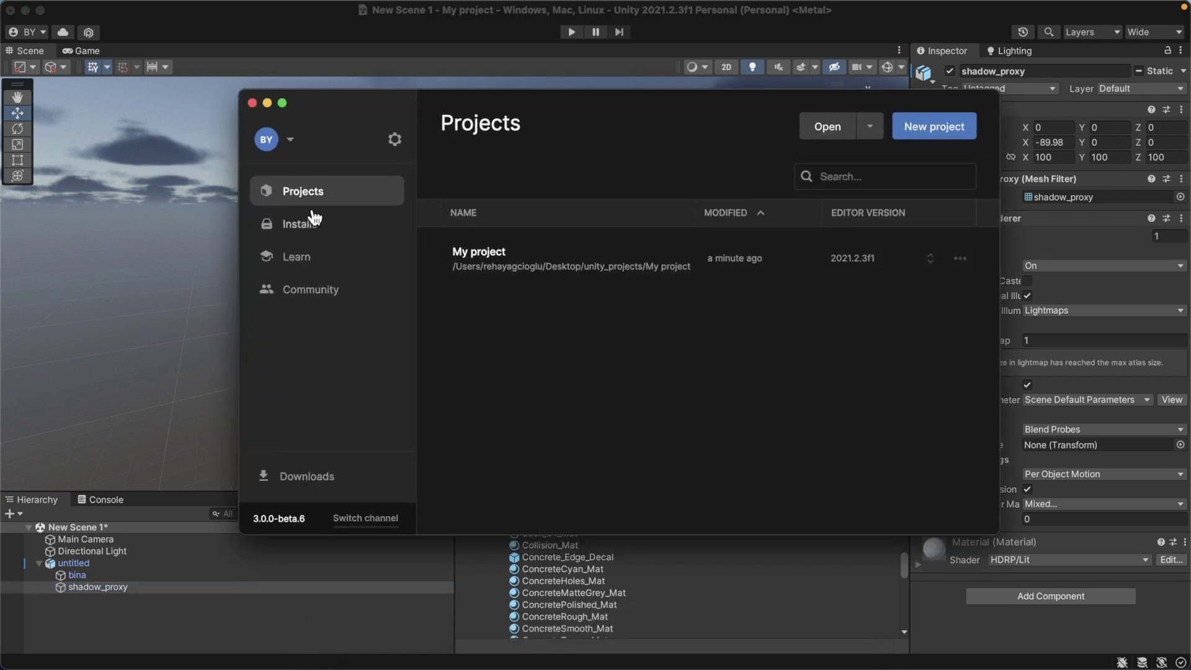
left_click(938, 126)
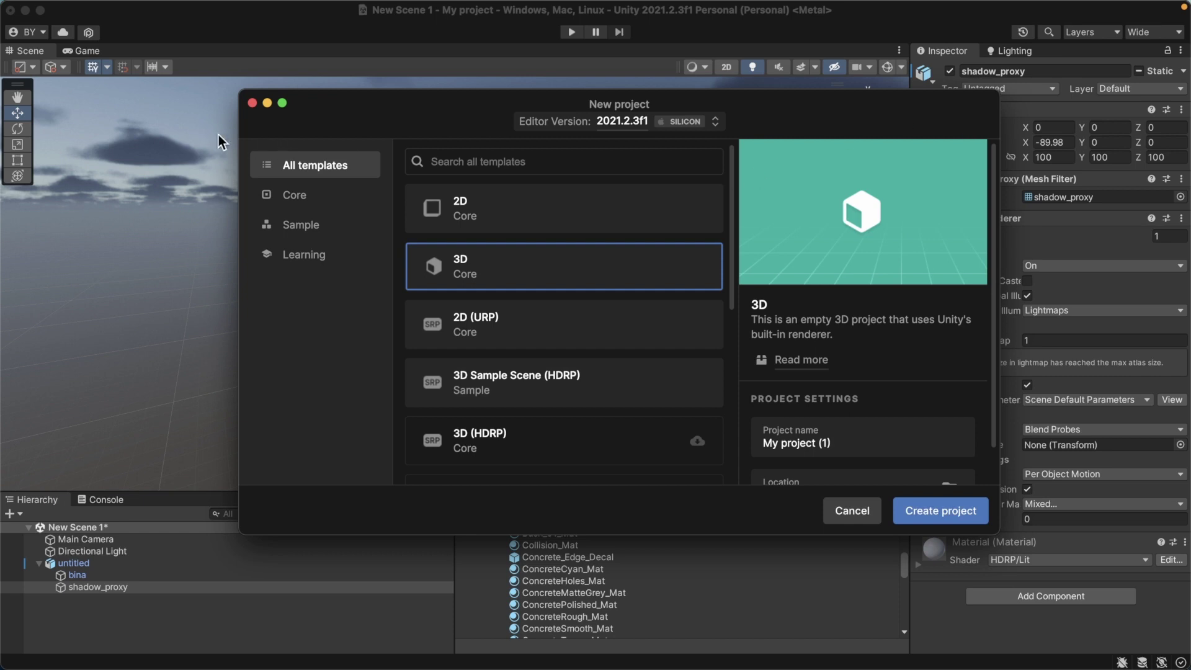
- Back in the editor, open Assets/SampleSceneAssets/Materials/General and scroll down to ShadowProxy_Mat
left_click(266, 104)
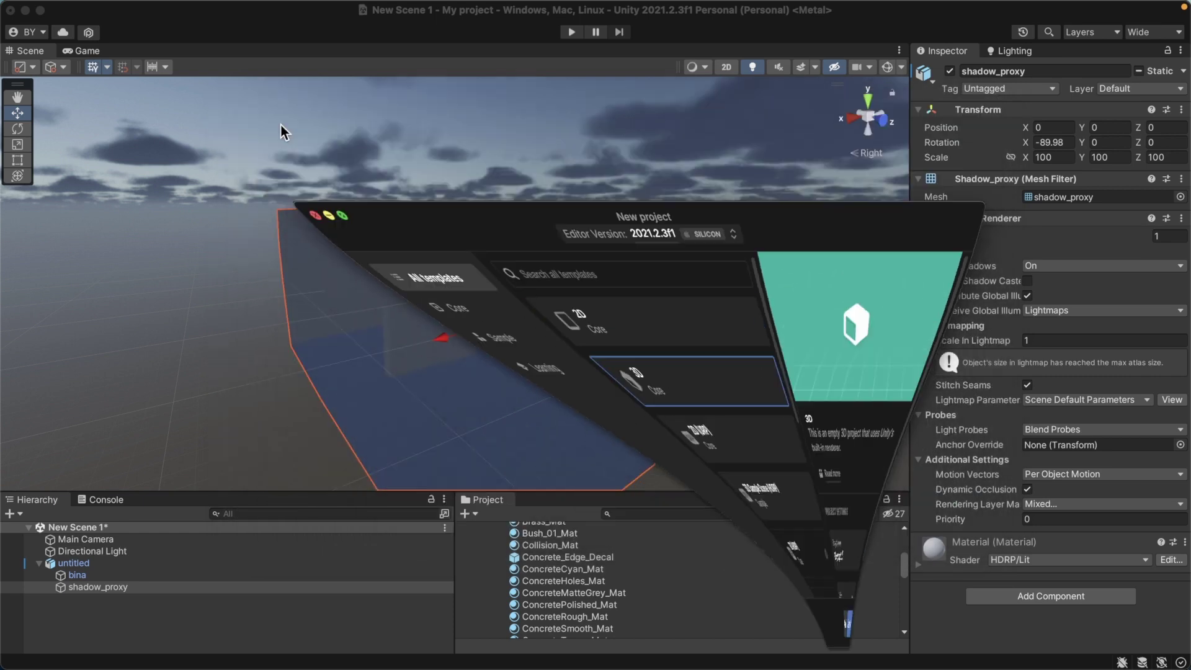
scroll(550, 572, "up", 5)
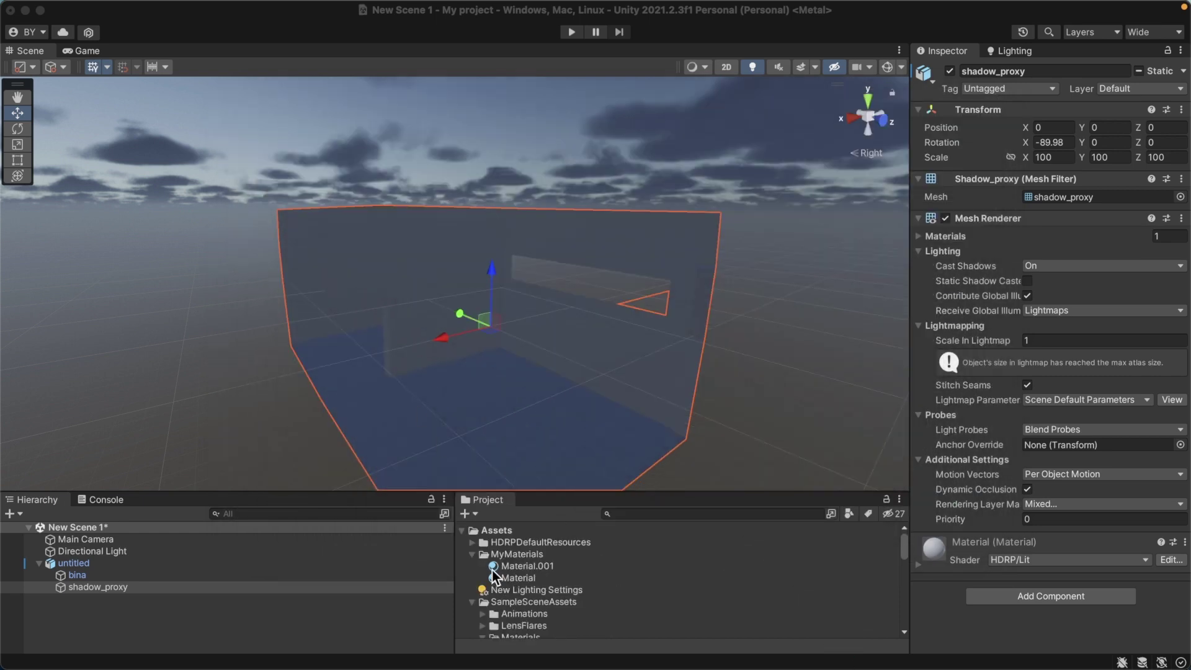
scroll(542, 590, "down", 1)
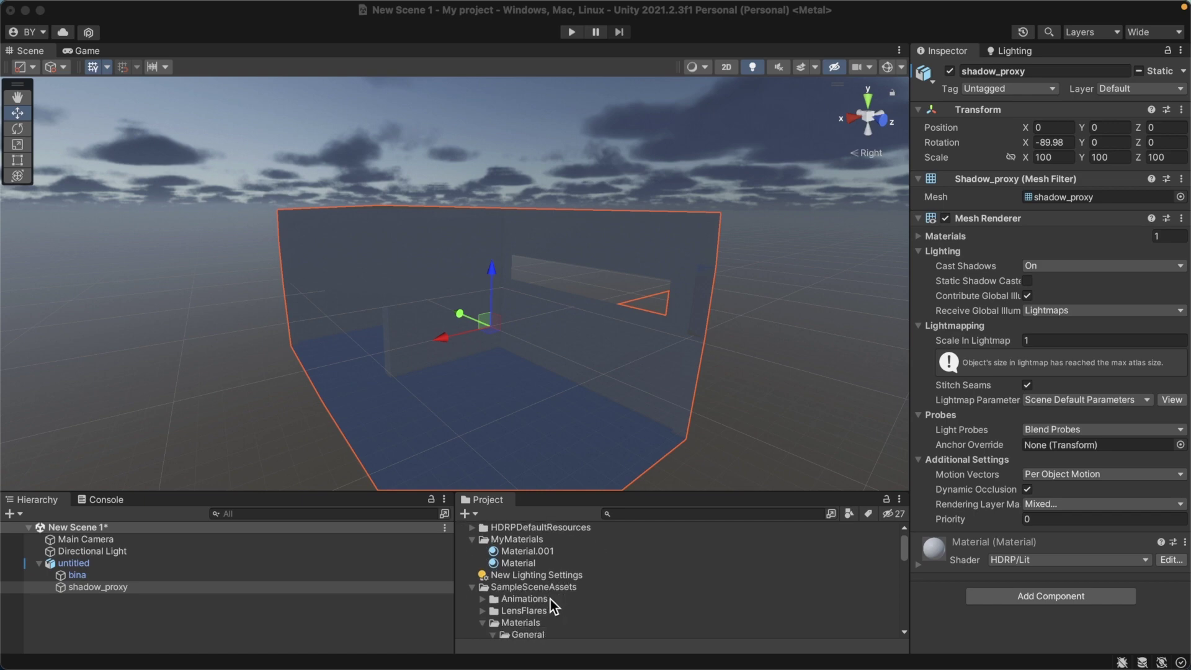
scroll(524, 602, "down", 2)
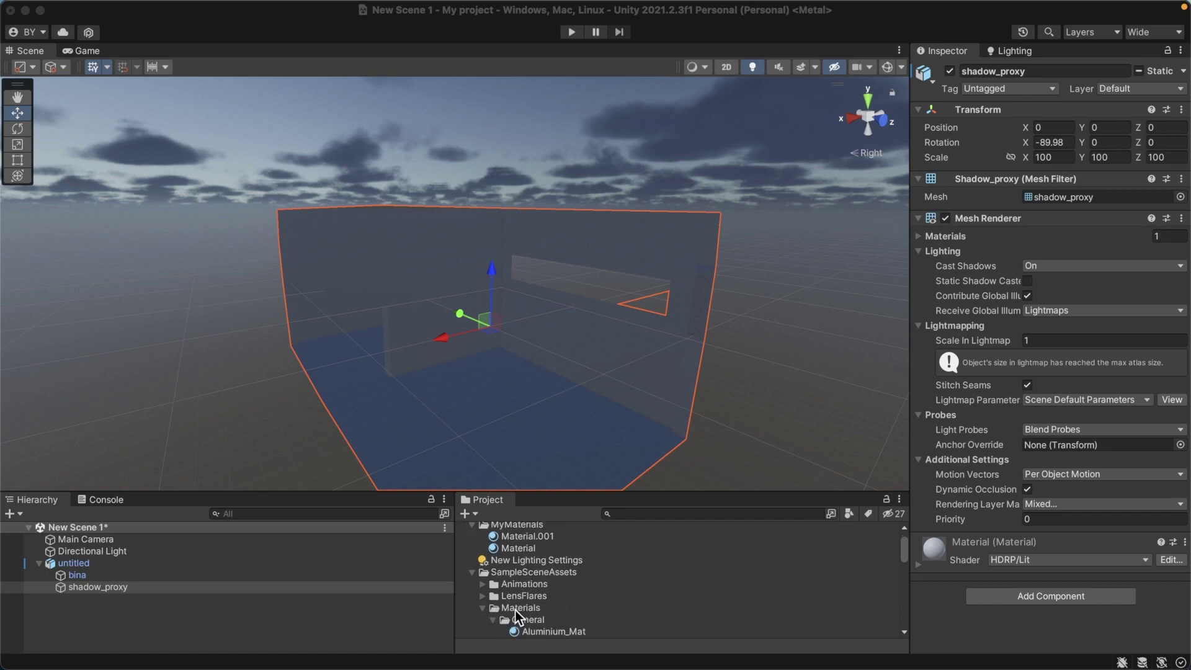
scroll(571, 583, "down", 1)
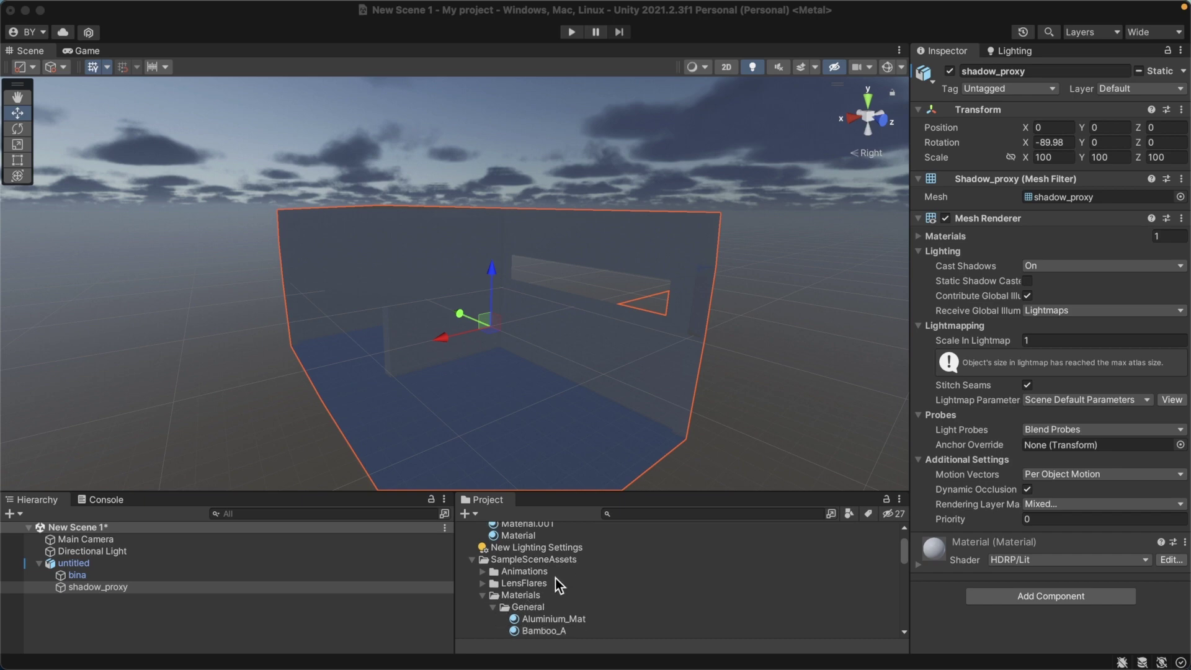
left_click(530, 609)
scroll(594, 575, "down", 3)
scroll(593, 577, "down", 5)
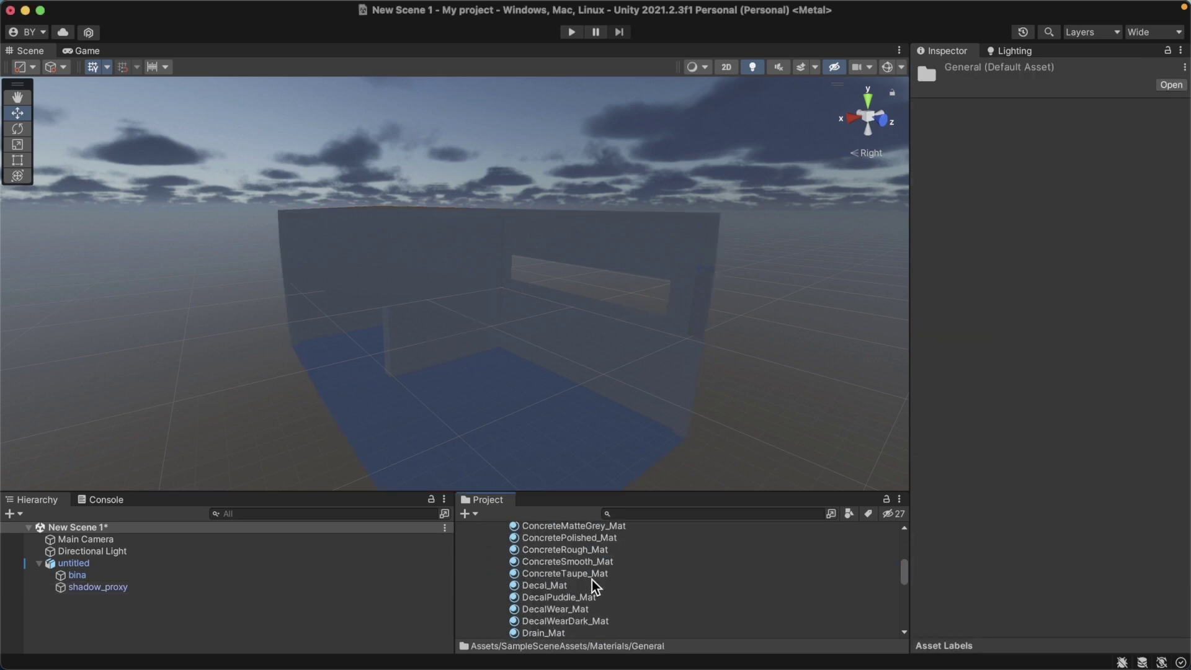
scroll(592, 579, "down", 5)
scroll(581, 586, "down", 3)
scroll(581, 586, "down", 5)
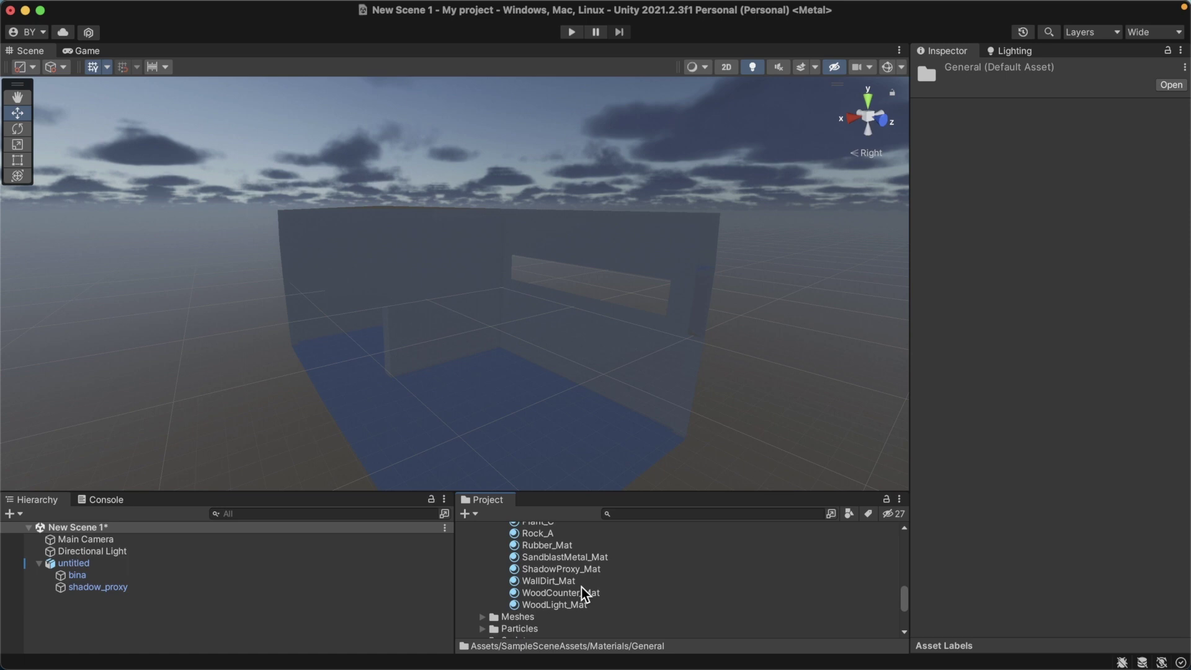
- Inspect ShadowProxy_Mat, confirming the HDRP/Unlit shader and leaving Double-Sided enabled
left_click(554, 571)
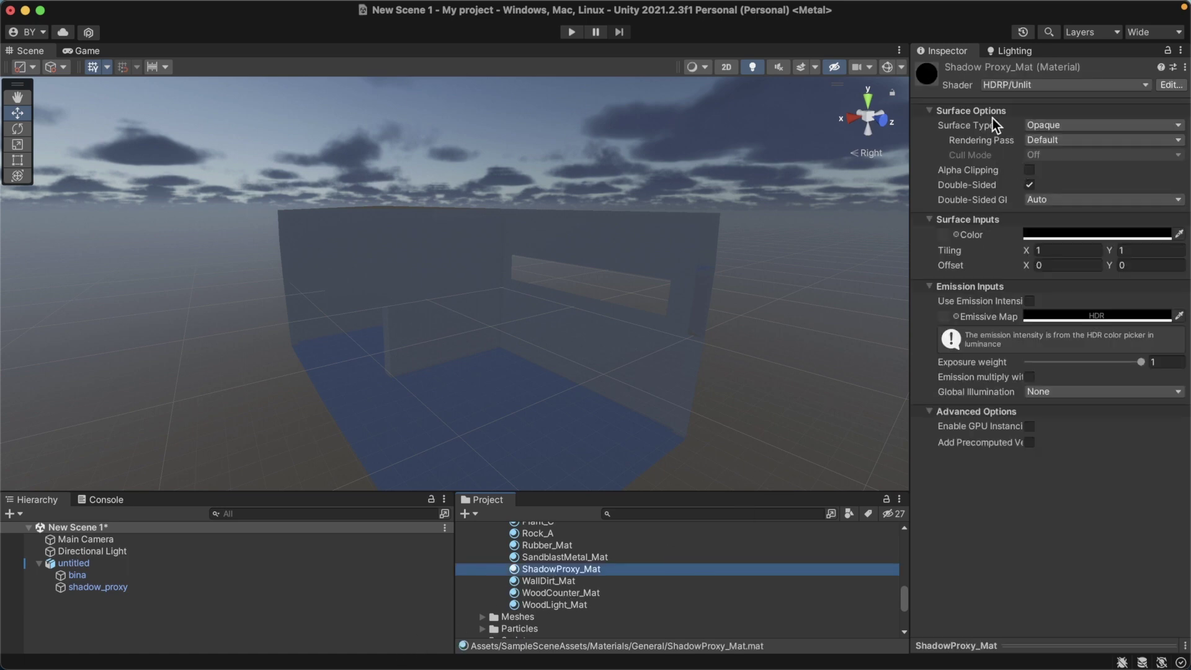
left_click(1021, 87)
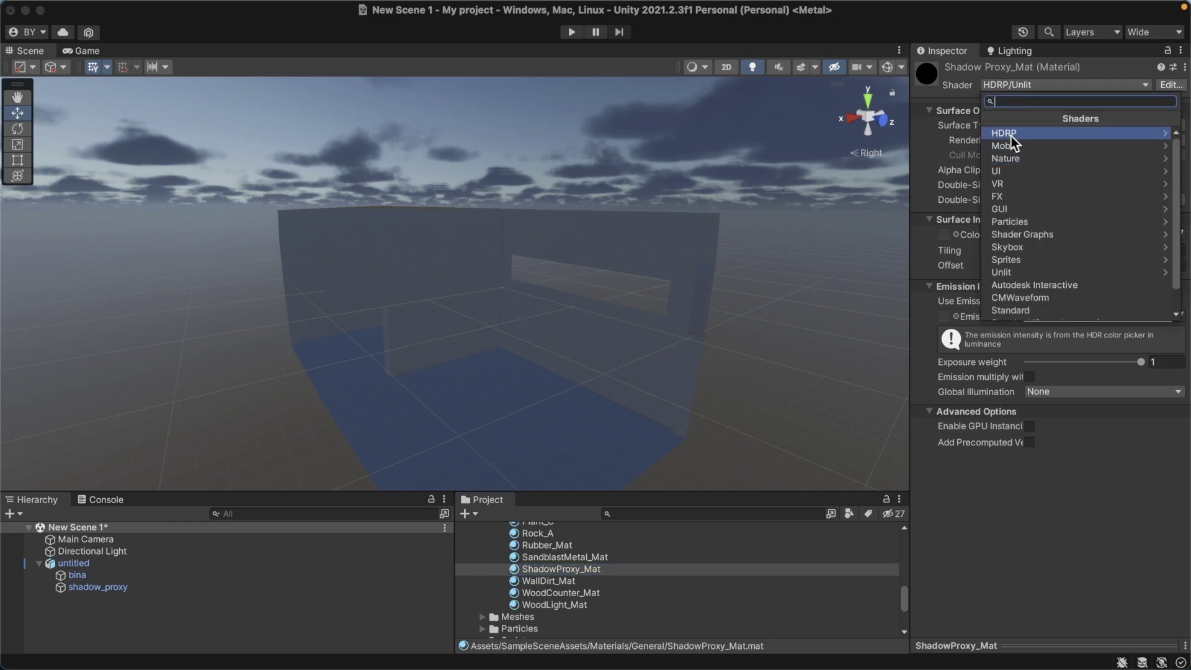
left_click(1016, 90)
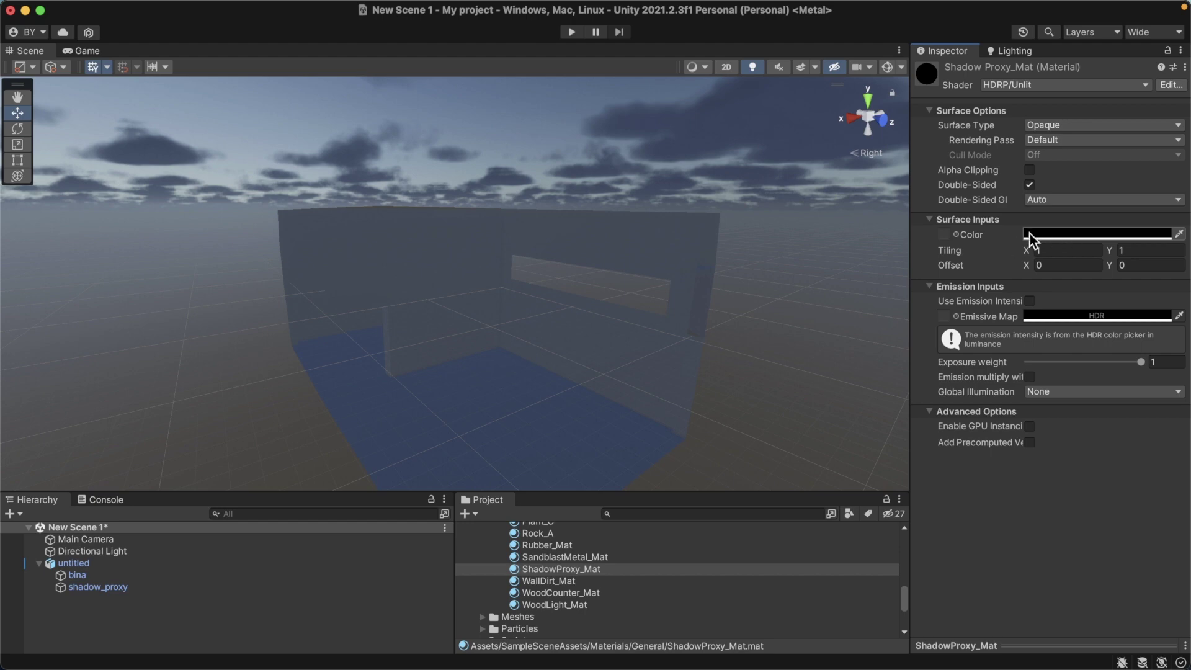
left_click(1029, 186)
left_click(1029, 186)
- Apply ShadowProxy_Mat to shadow_proxy, turning it black
left_click(91, 590)
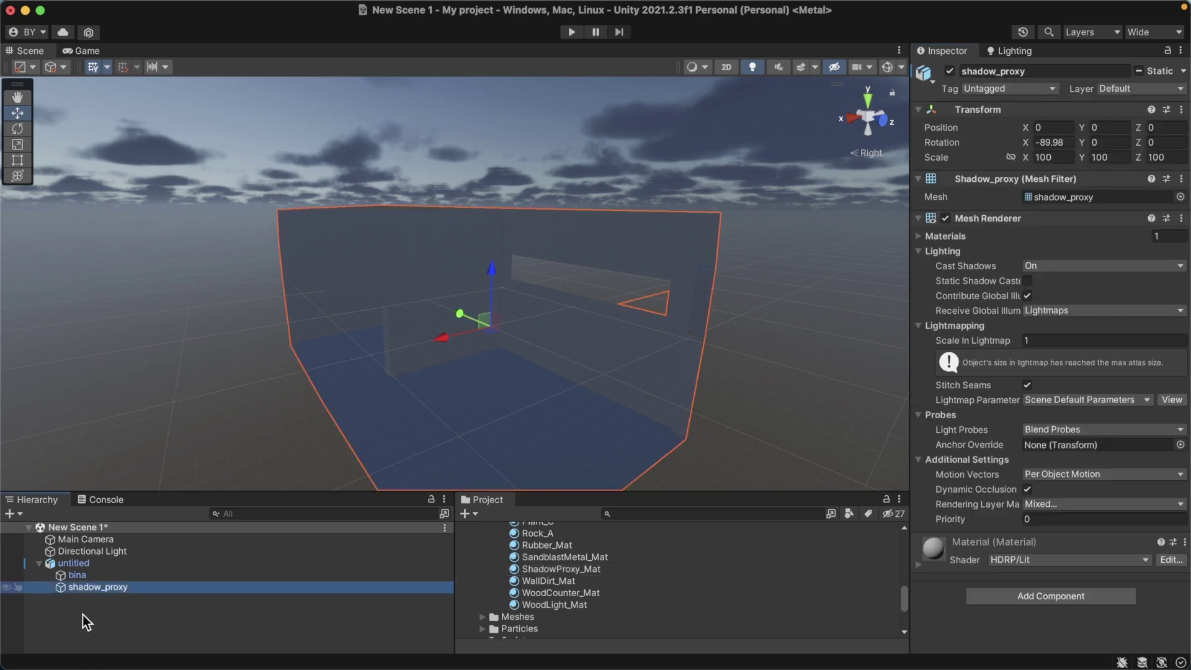
left_click(561, 571)
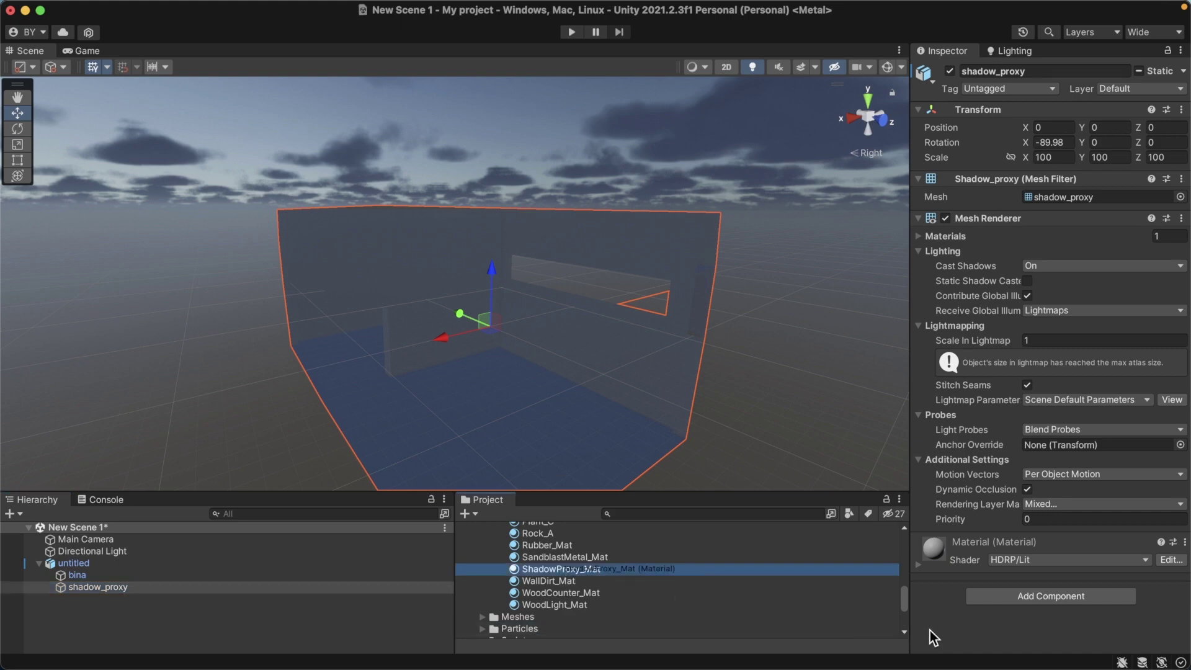
left_click_drag(929, 630, 514, 480)
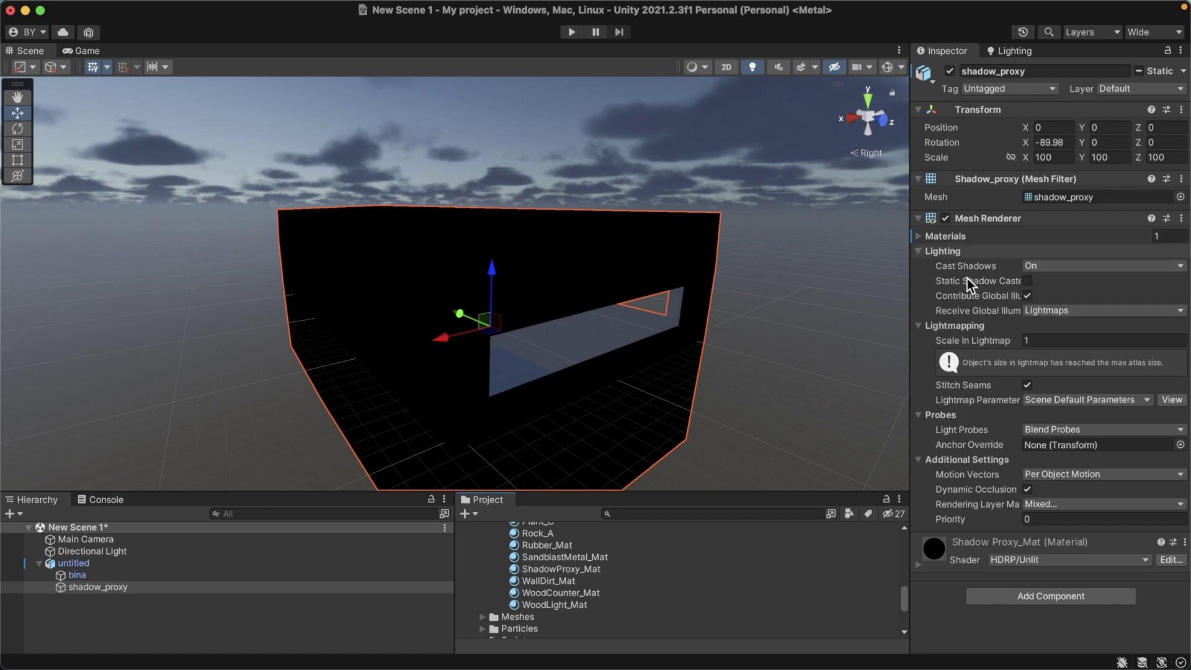
- Set shadow_proxy to Two Sided shadows, Static Shadow Caster, and Light Probes global illumination
left_click(1061, 269)
left_click(1058, 287)
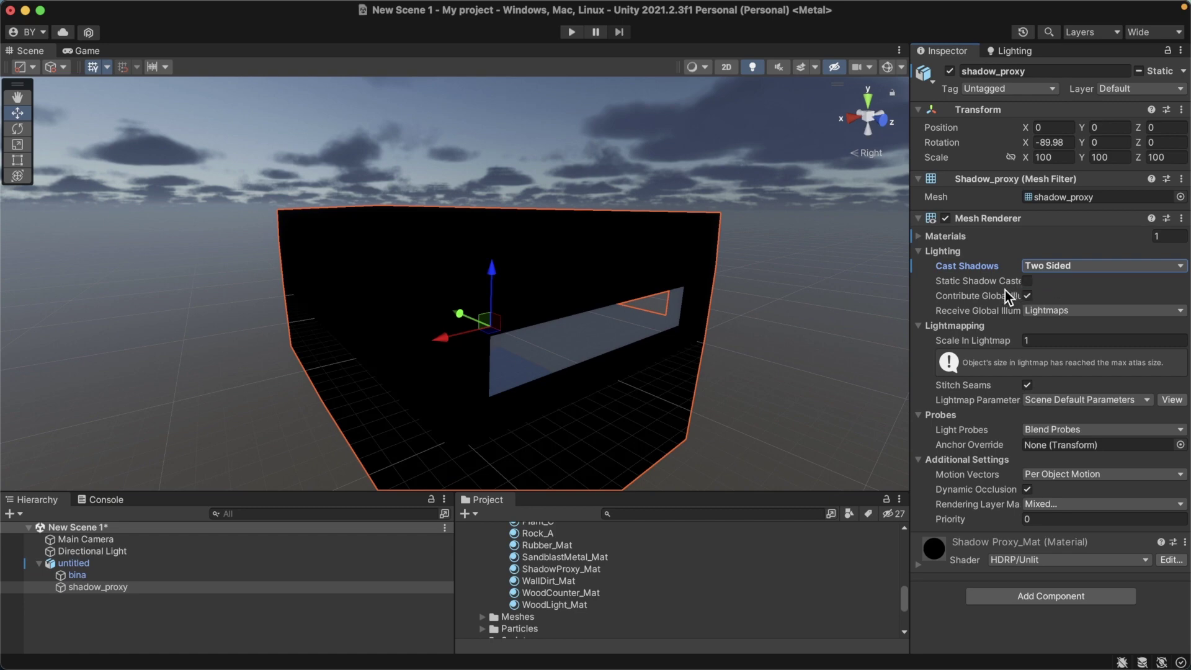
left_click_drag(910, 287, 894, 287)
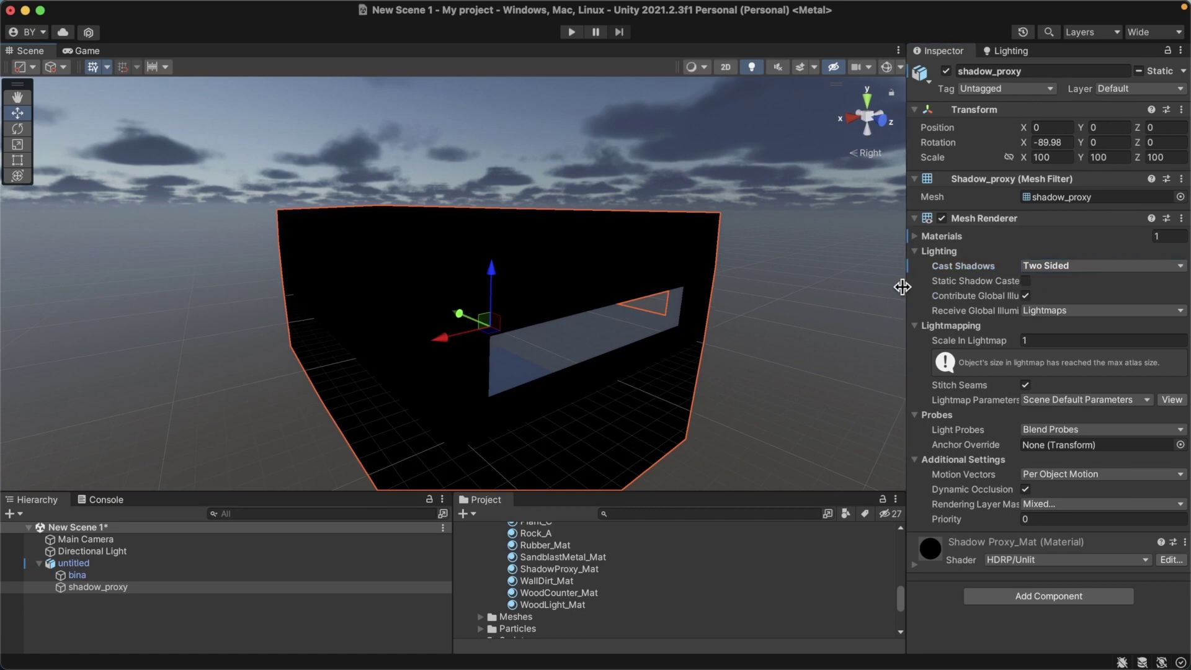
left_click(1018, 282)
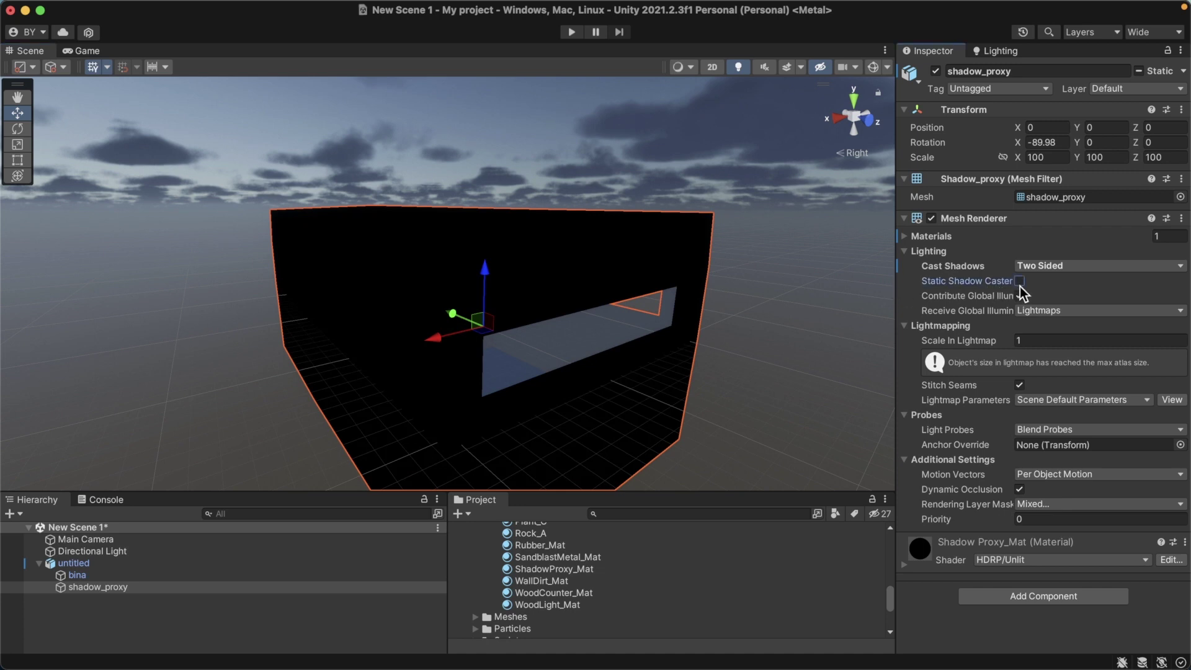
left_click(1048, 312)
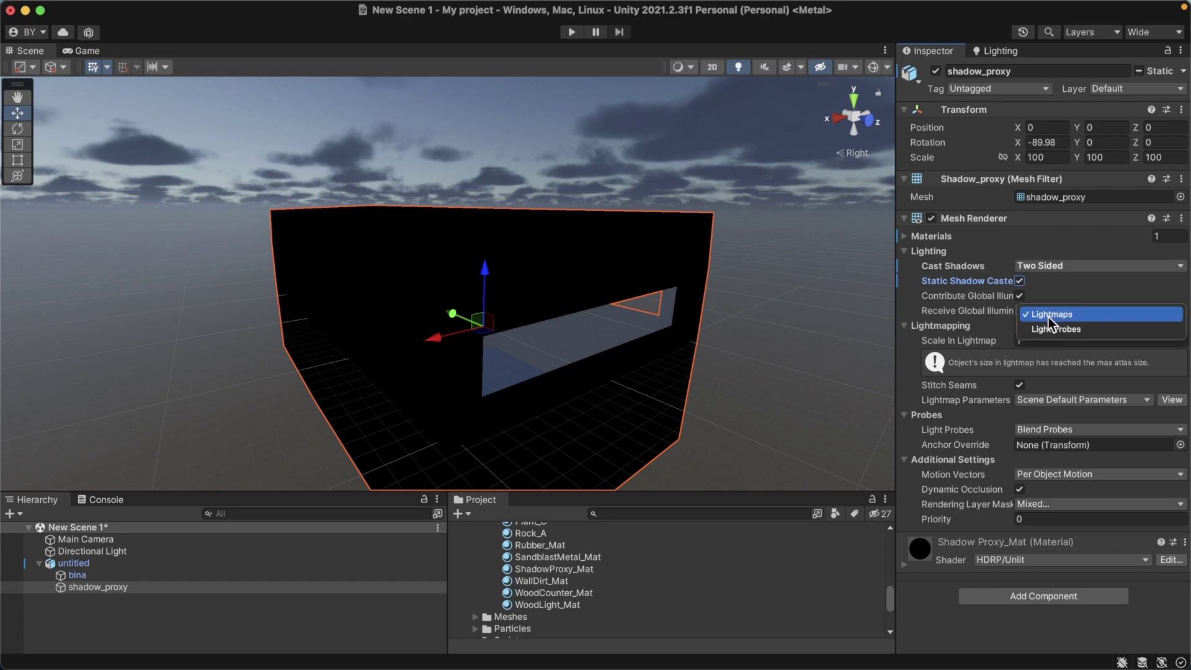
left_click(1049, 330)
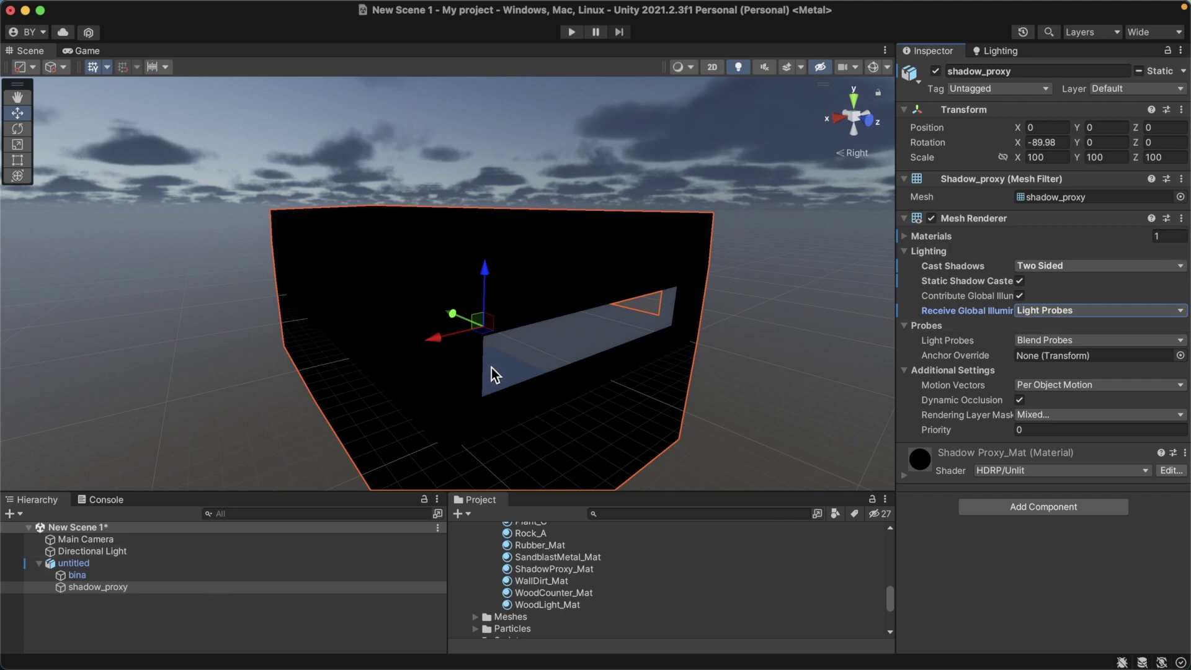
- Select the Directional Light and set its rotation to X 27 and Y 100
scroll(496, 388, "up", 2)
scroll(527, 353, "up", 2)
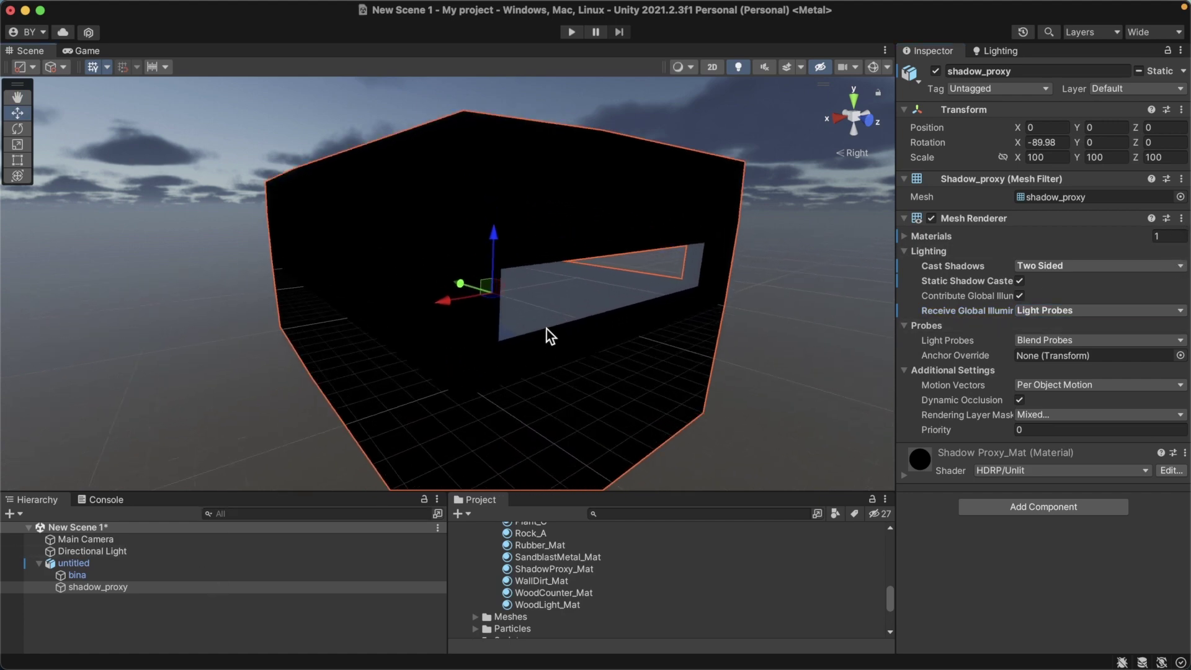
scroll(550, 335, "up", 3)
scroll(552, 341, "up", 2)
scroll(539, 340, "up", 2)
scroll(496, 338, "up", 2)
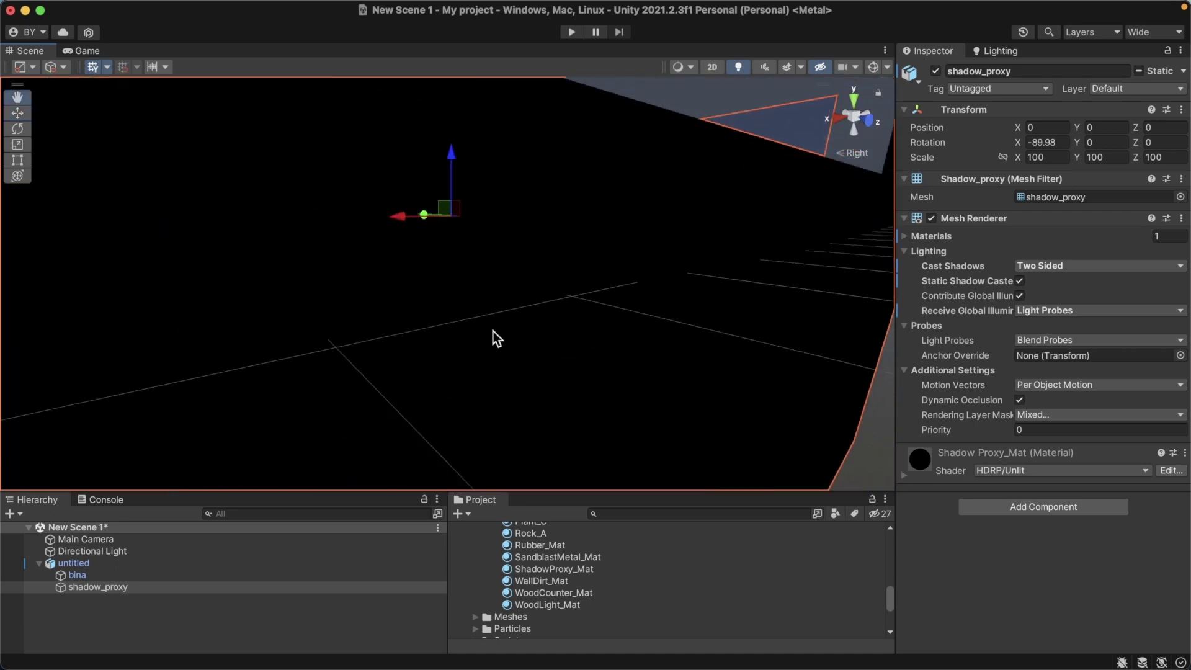
scroll(477, 341, "up", 2)
scroll(465, 331, "up", 2)
scroll(462, 327, "up", 2)
scroll(466, 327, "up", 1)
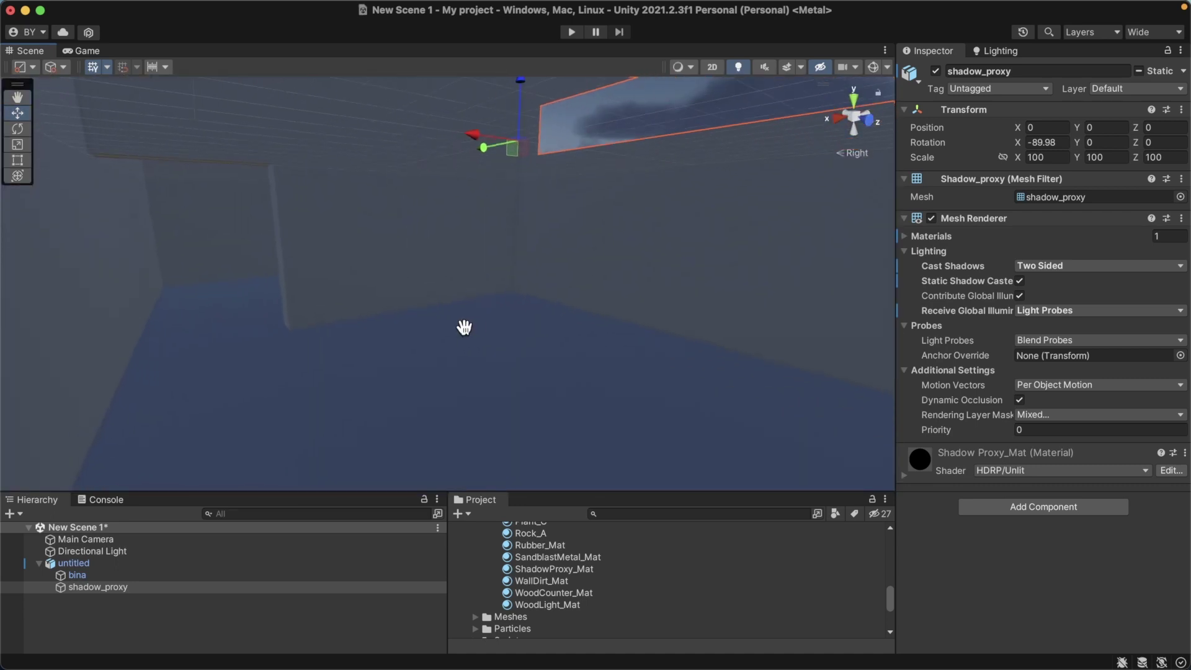
scroll(475, 329, "up", 2)
scroll(475, 325, "up", 2)
scroll(478, 321, "up", 1)
scroll(478, 310, "up", 2)
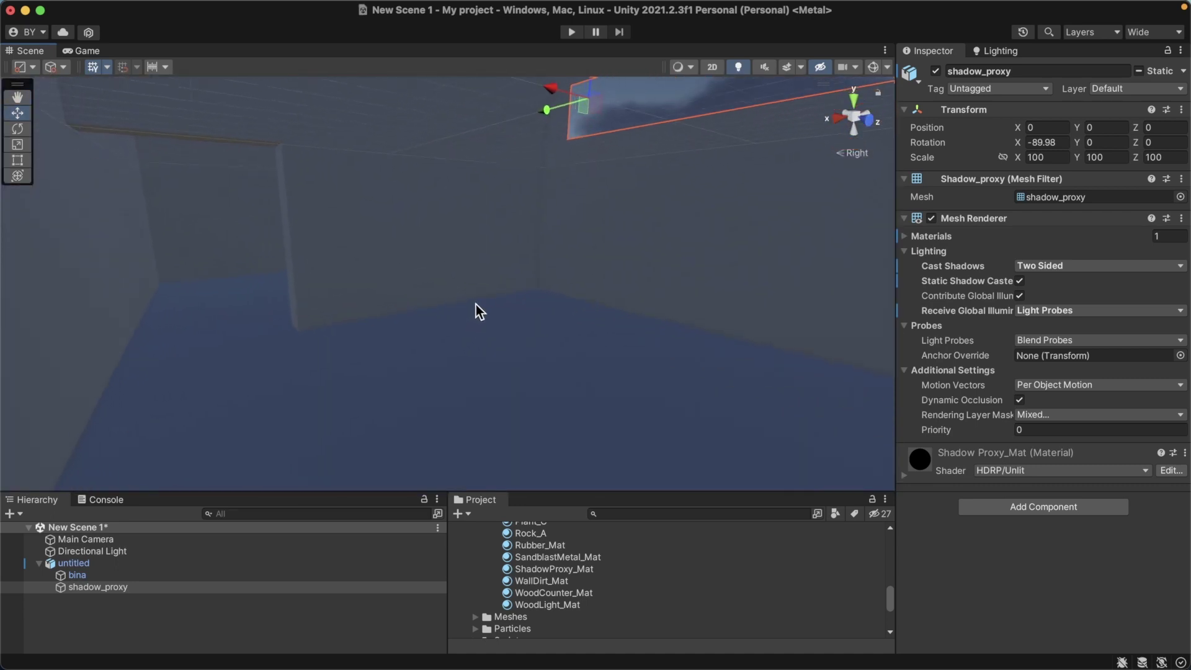
scroll(485, 297, "up", 1)
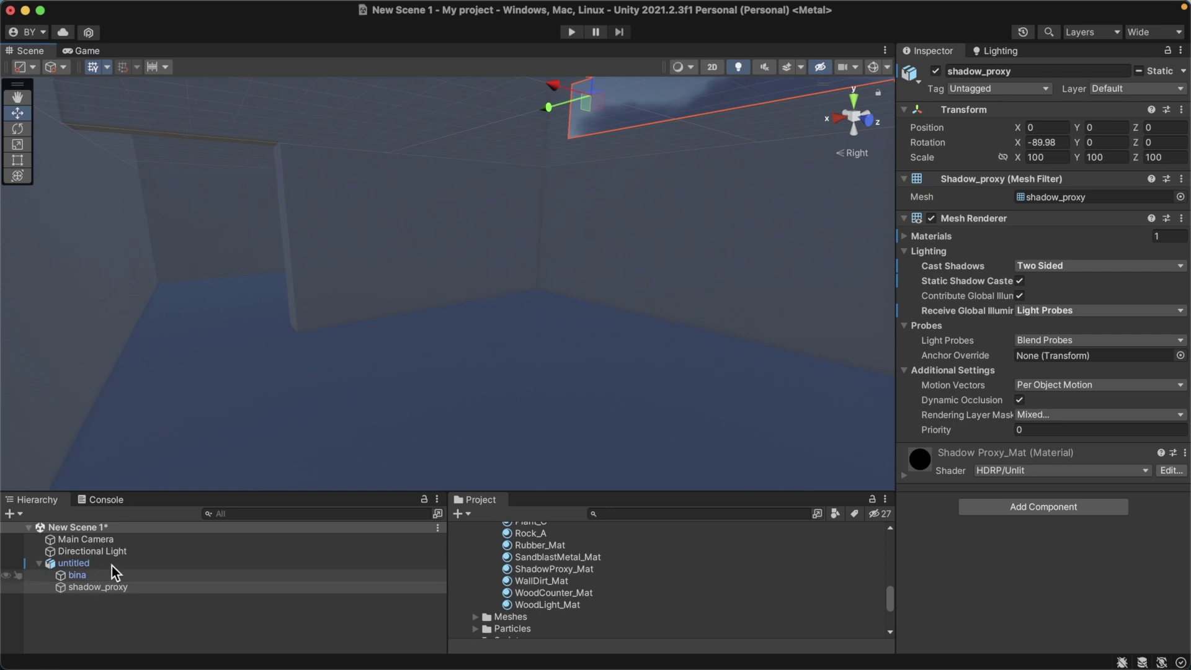
left_click(122, 552)
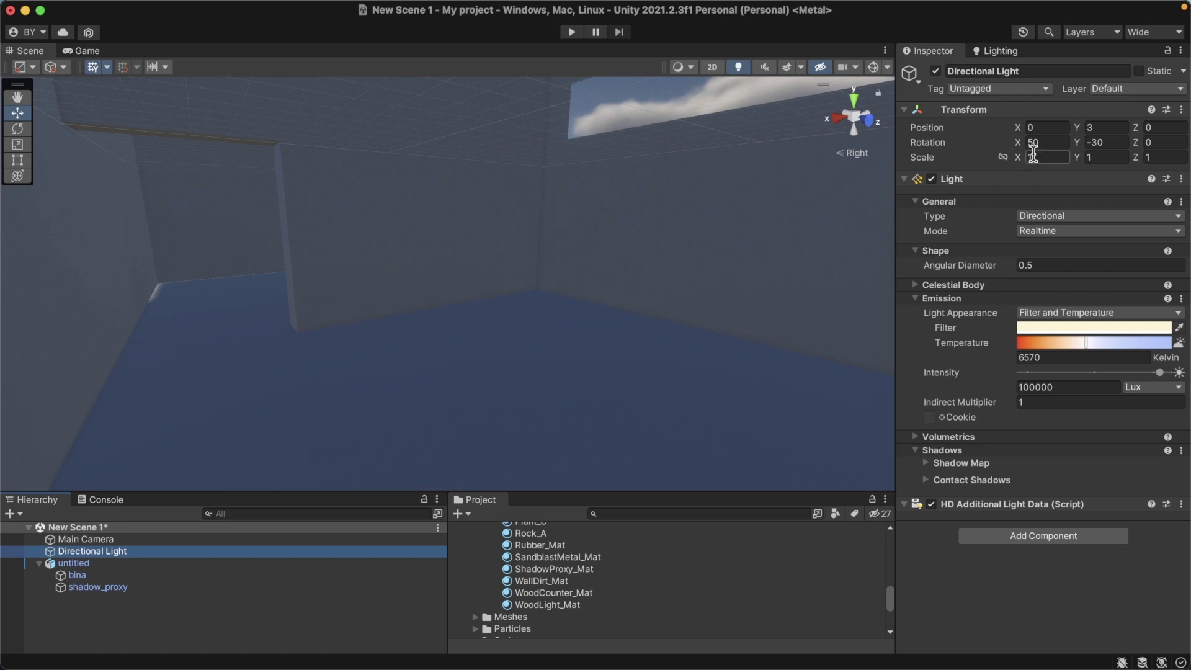
left_click(1059, 142)
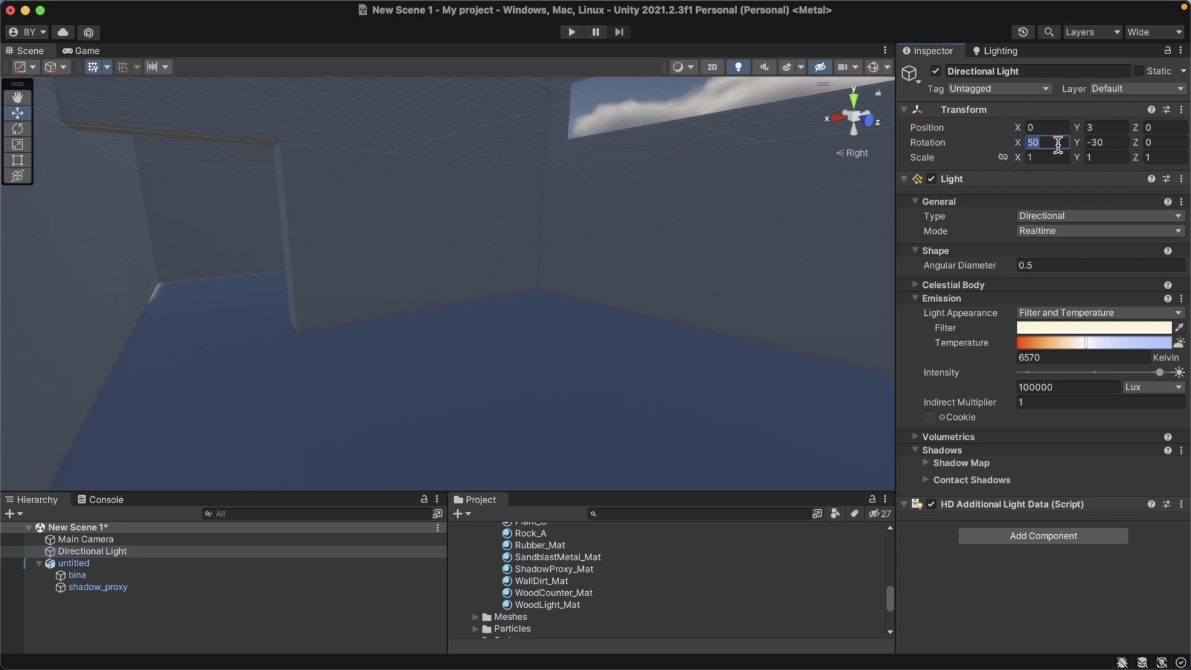
type("27")
key("Tab")
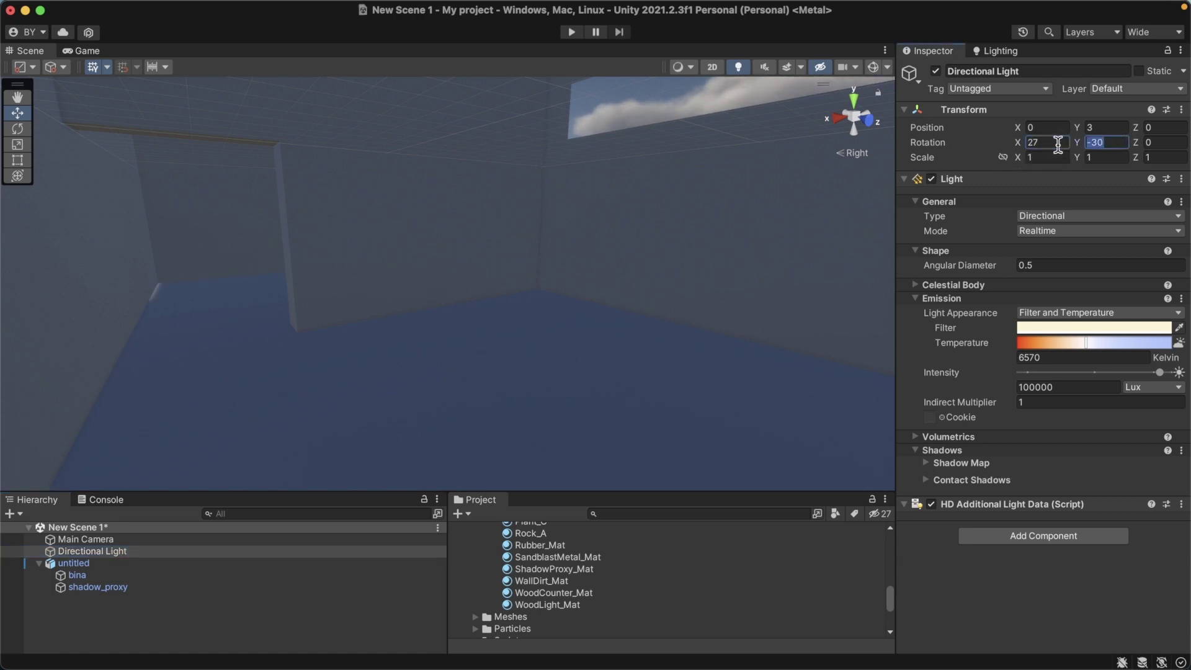
type("100")
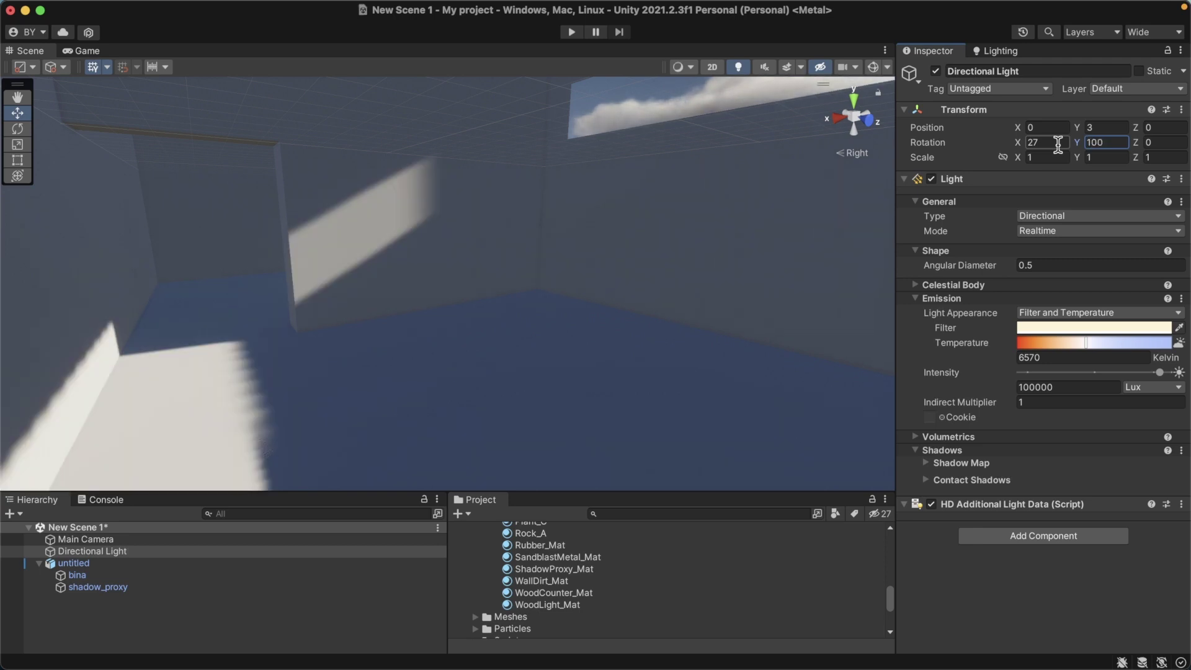
- Preview the sunlight in the room, undoing a trial tilt to keep X at 27
scroll(457, 274, "down", 10)
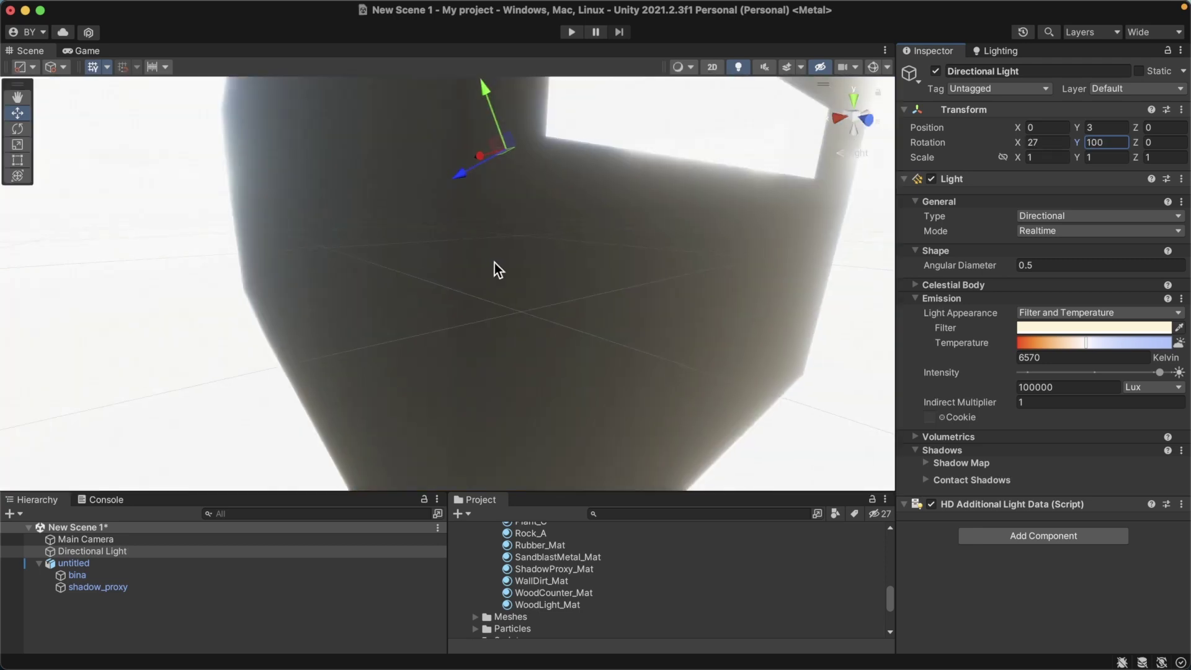
middle_click_drag(520, 278, 533, 284)
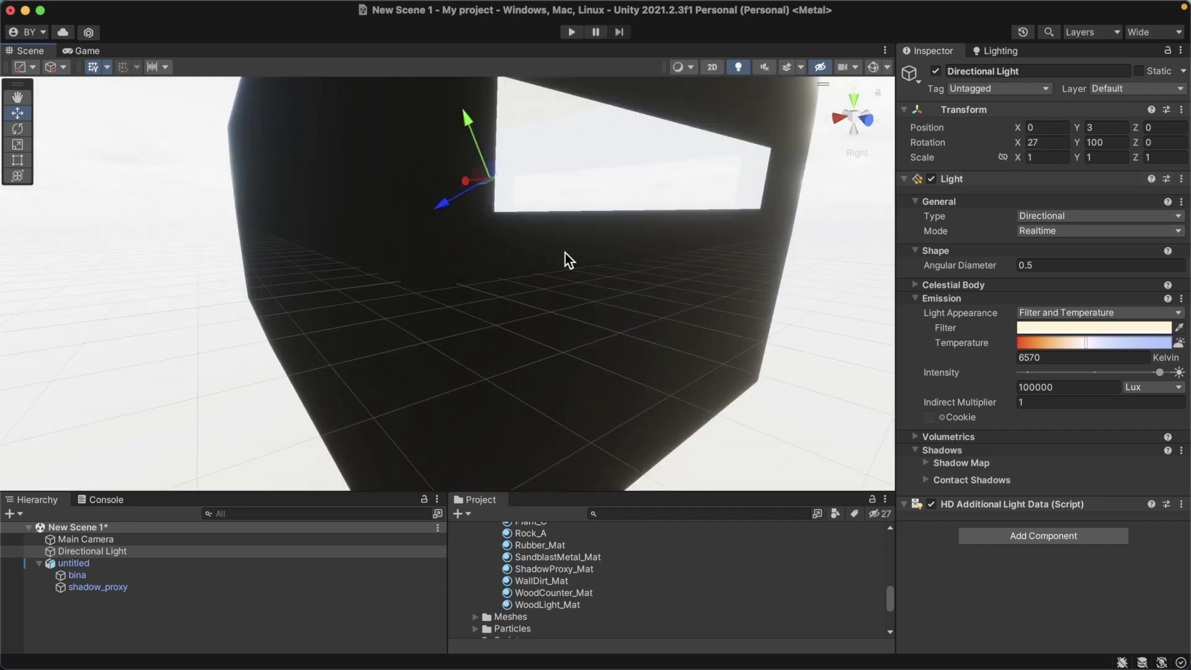
scroll(566, 254, "up", 5)
scroll(571, 274, "up", 5)
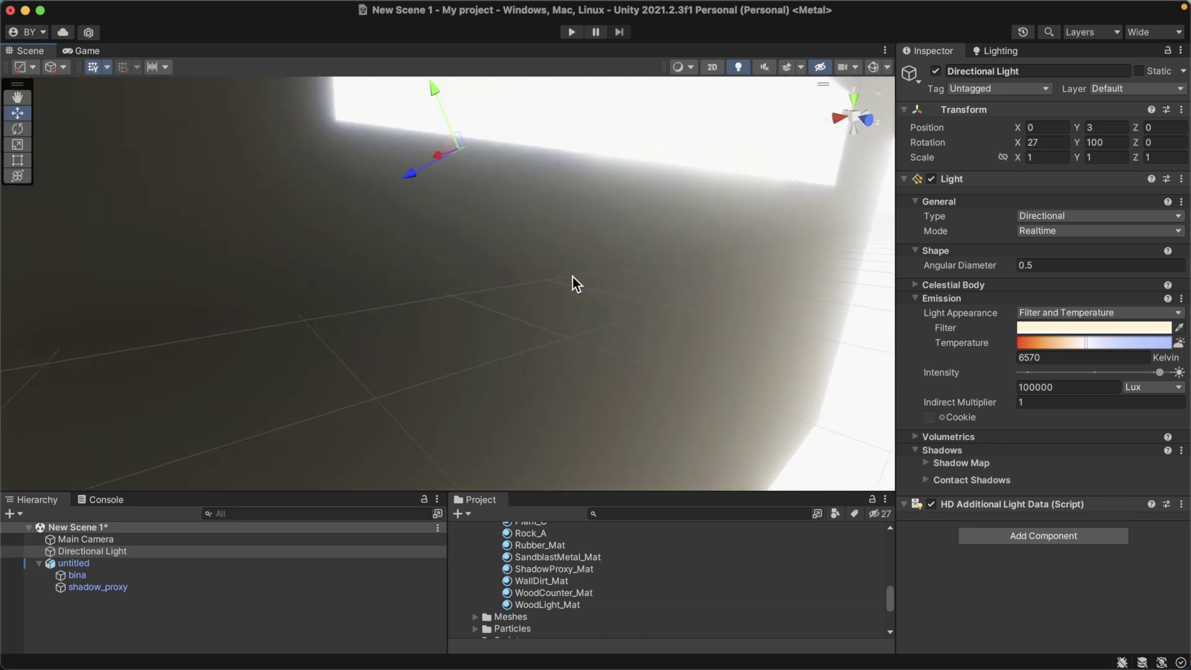
scroll(575, 281, "up", 3)
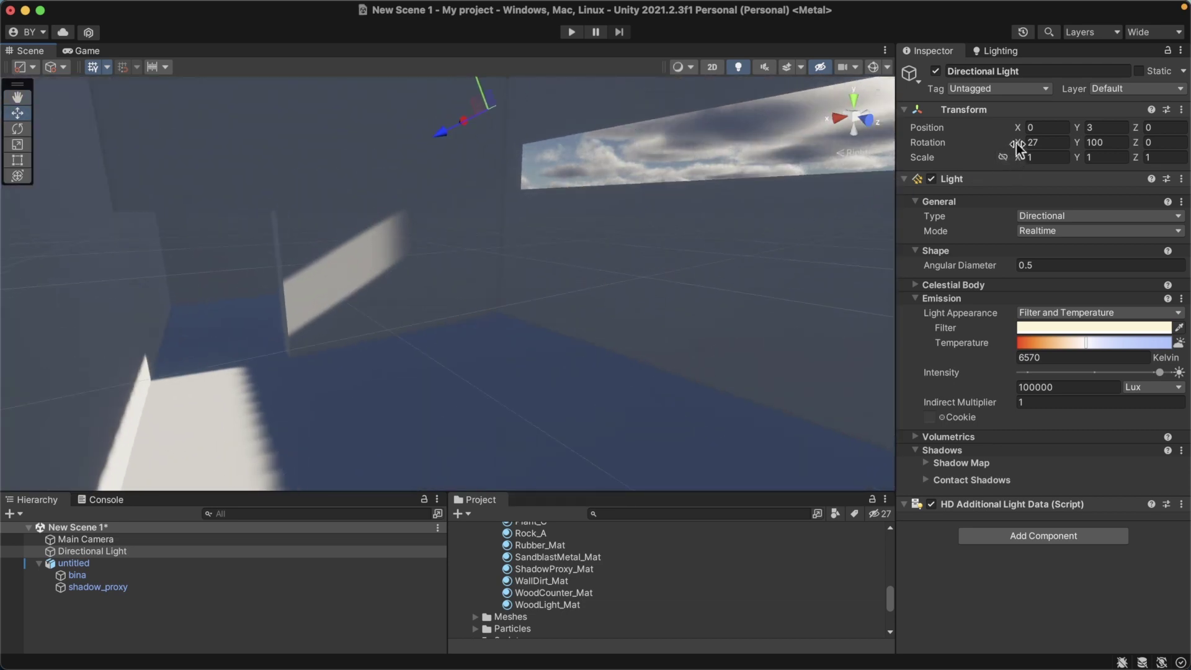
left_click_drag(1017, 143, 1039, 151)
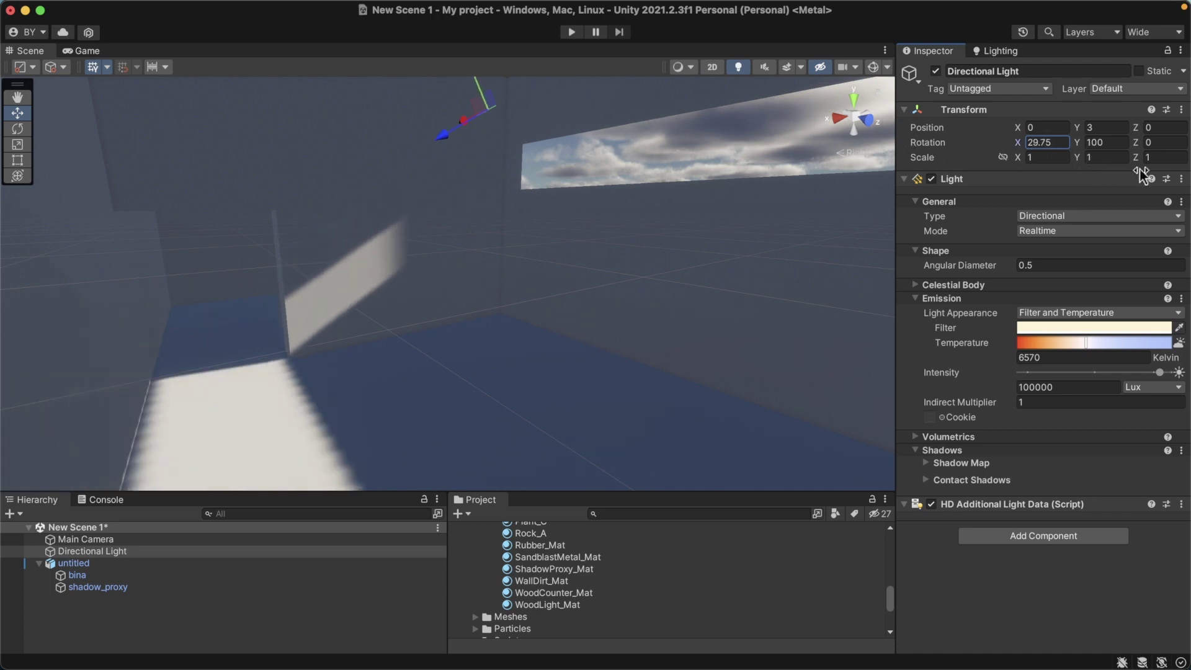
key("super+z")
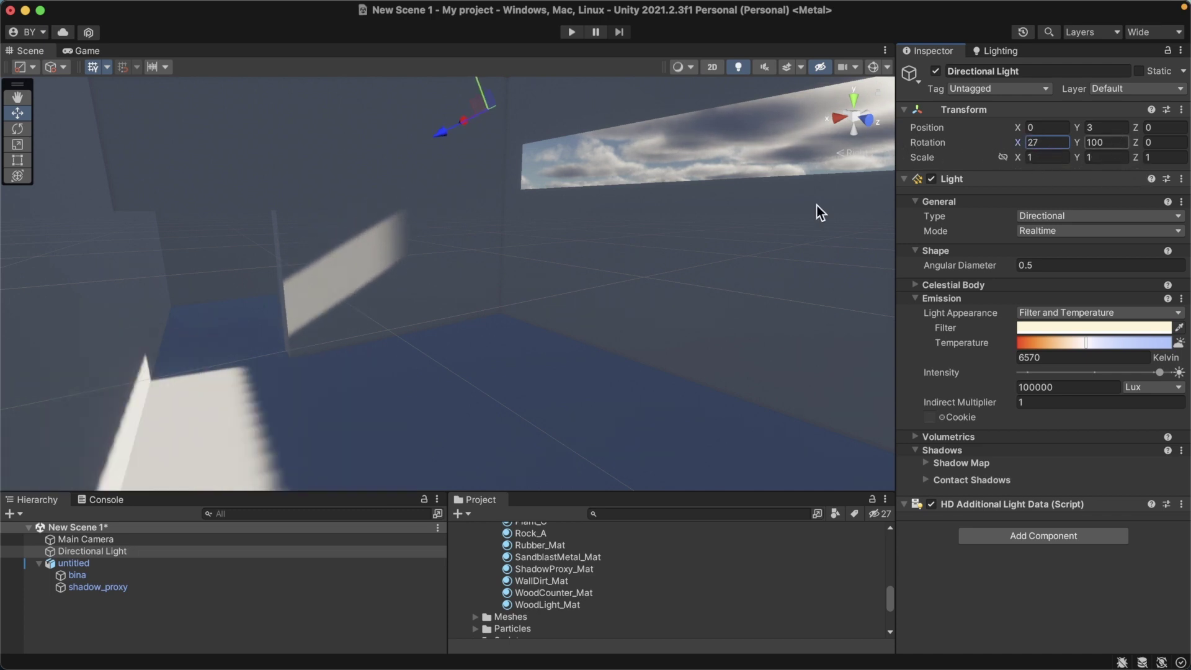
middle_click_drag(244, 442, 233, 403)
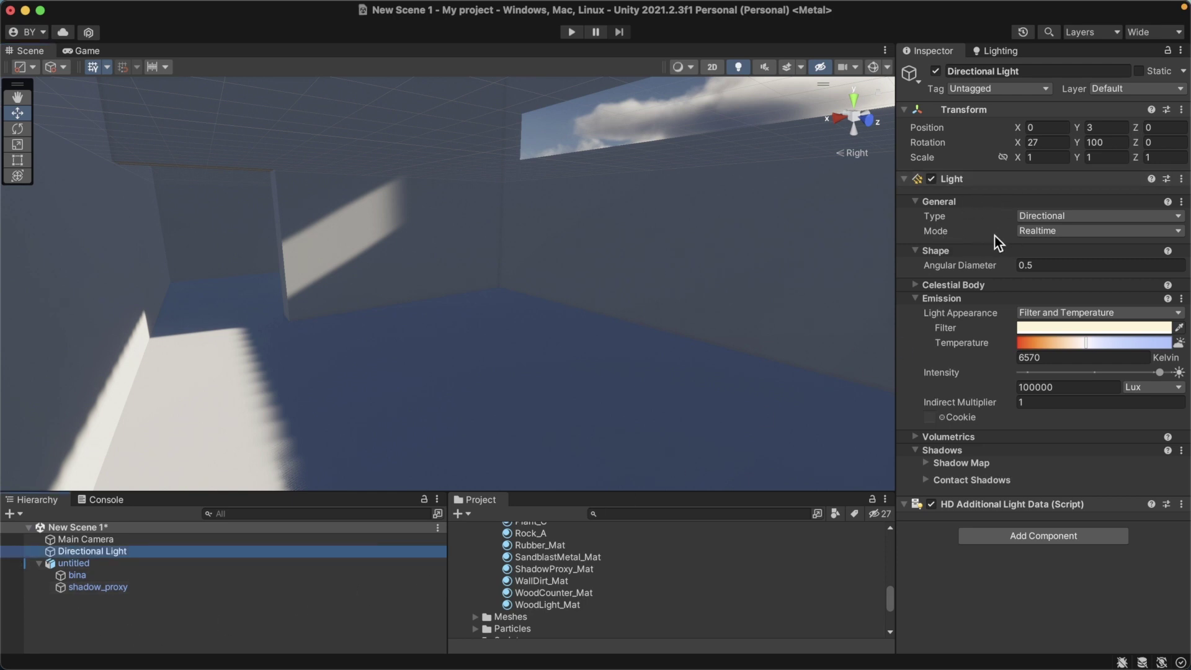
- Set the Directional Light to Mixed mode, with Ultra shadow-map resolution and High contact shadows
left_click(1064, 232)
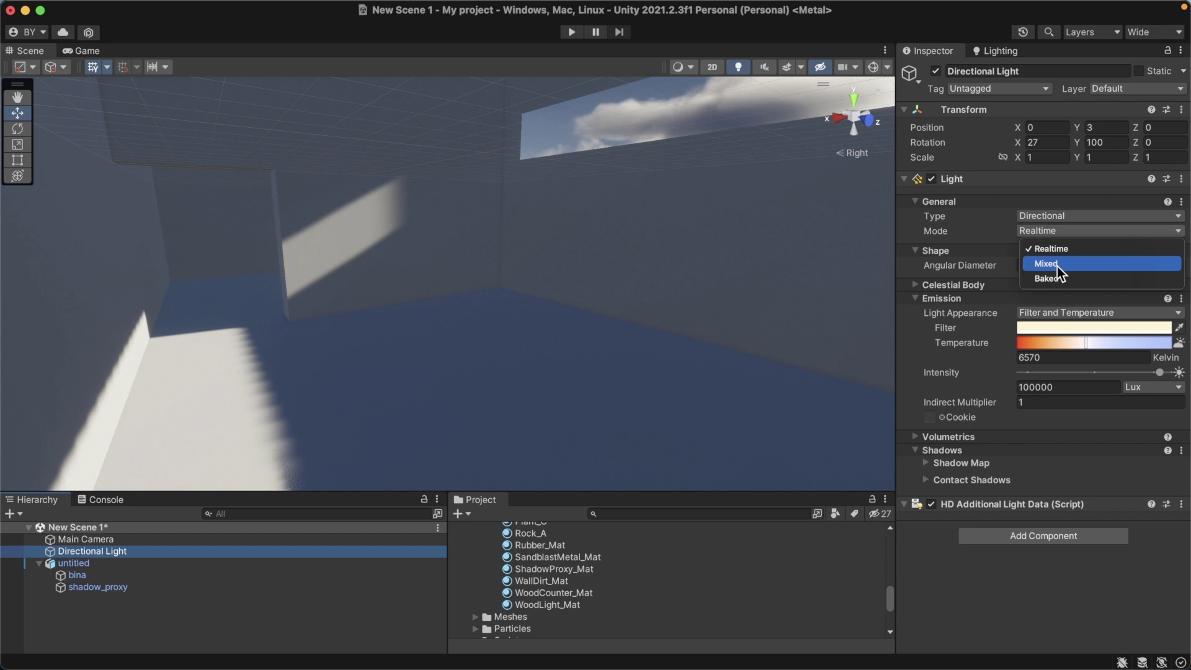
left_click(1060, 265)
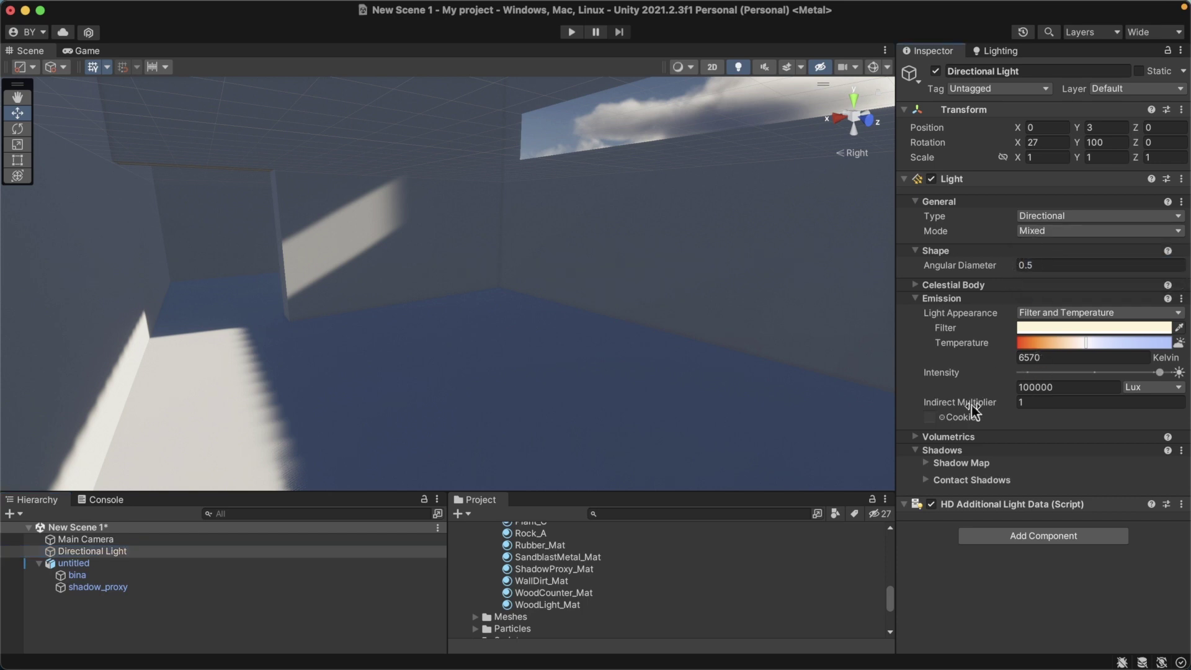
left_click(926, 464)
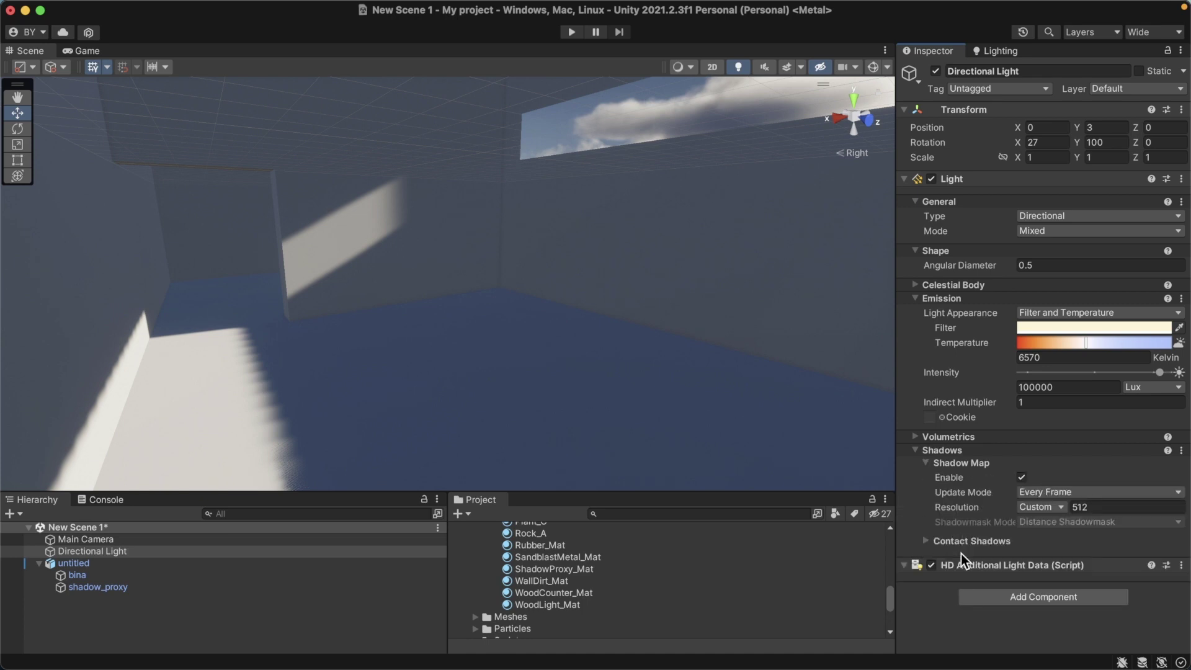
left_click(926, 541)
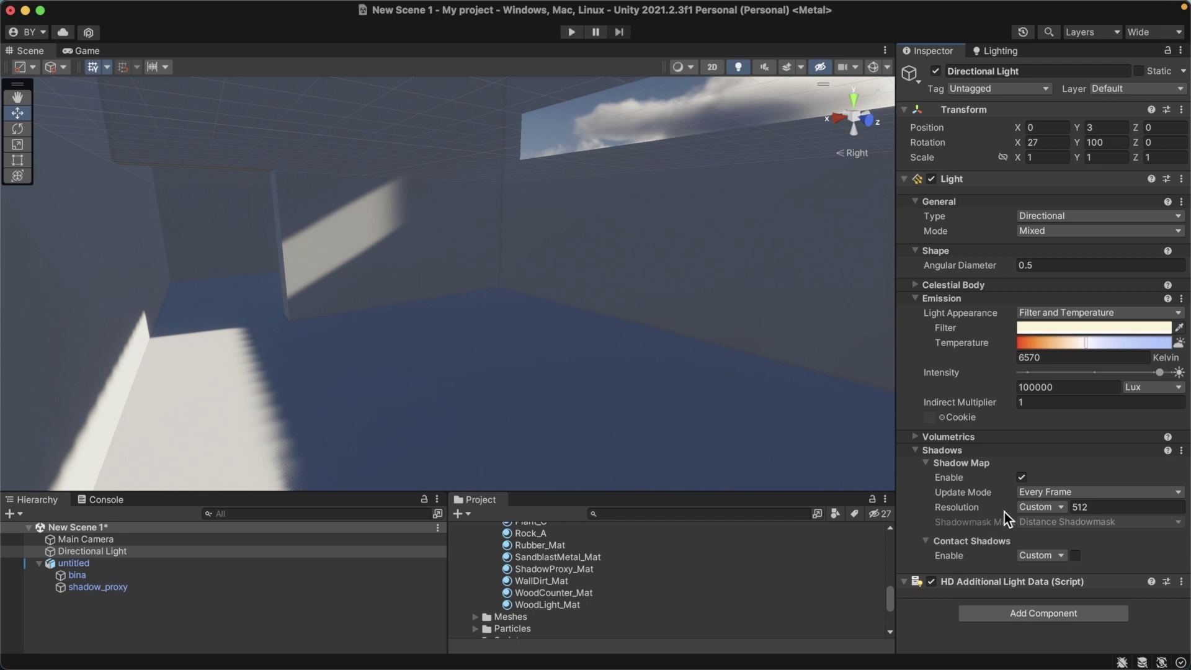
left_click(1051, 507)
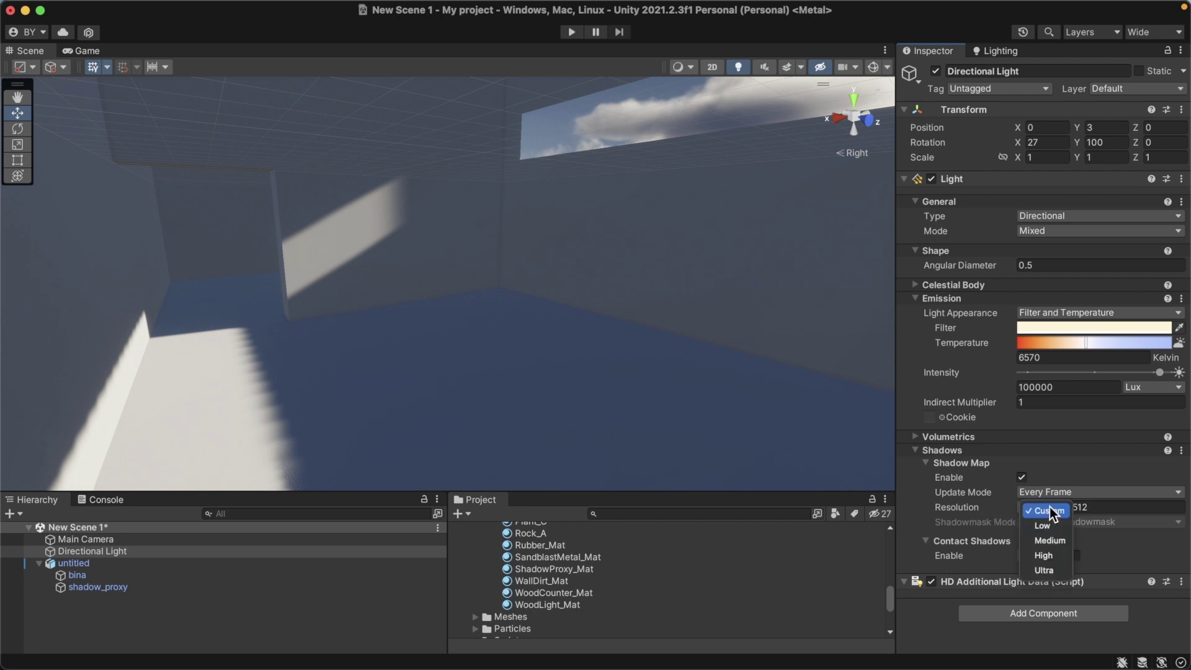
left_click(1043, 570)
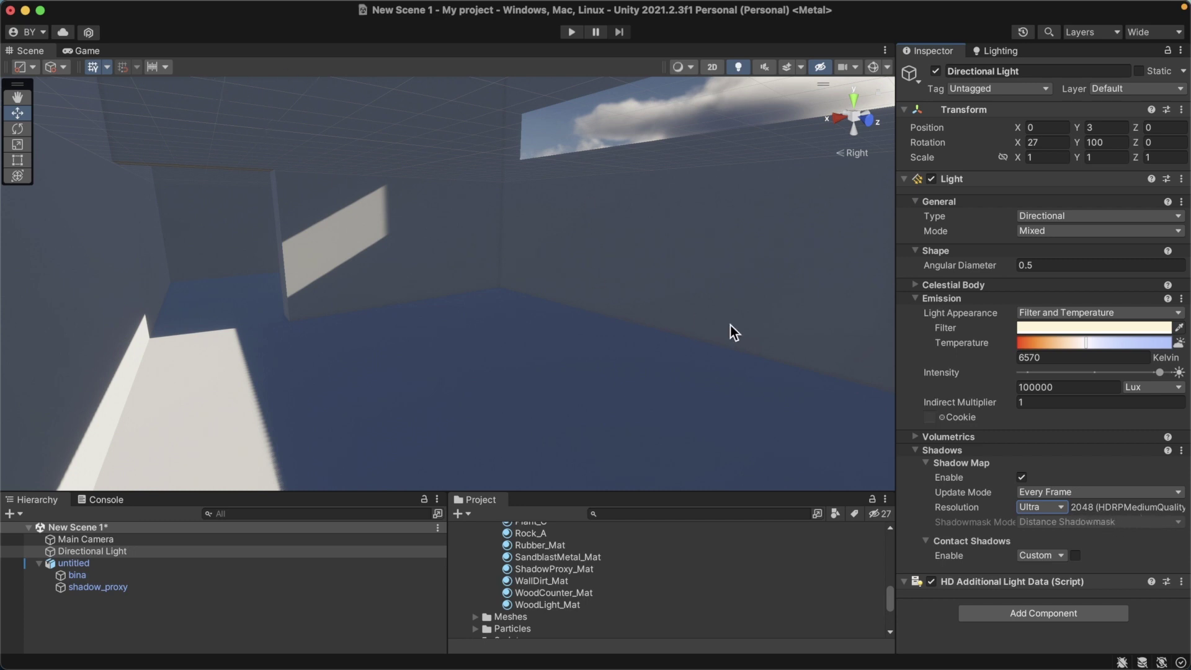
left_click(1061, 557)
left_click(1051, 604)
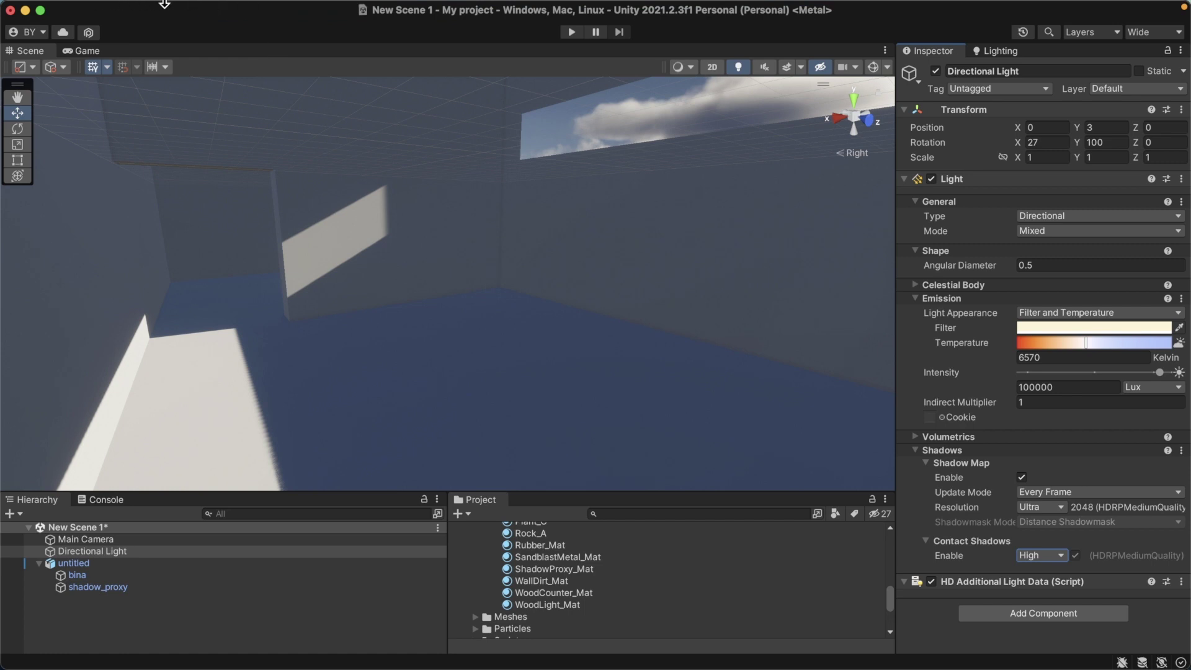
- Open Edit > Project Settings, widen the window, and select Low Quality under Quality Levels
mouse_move(72, 3)
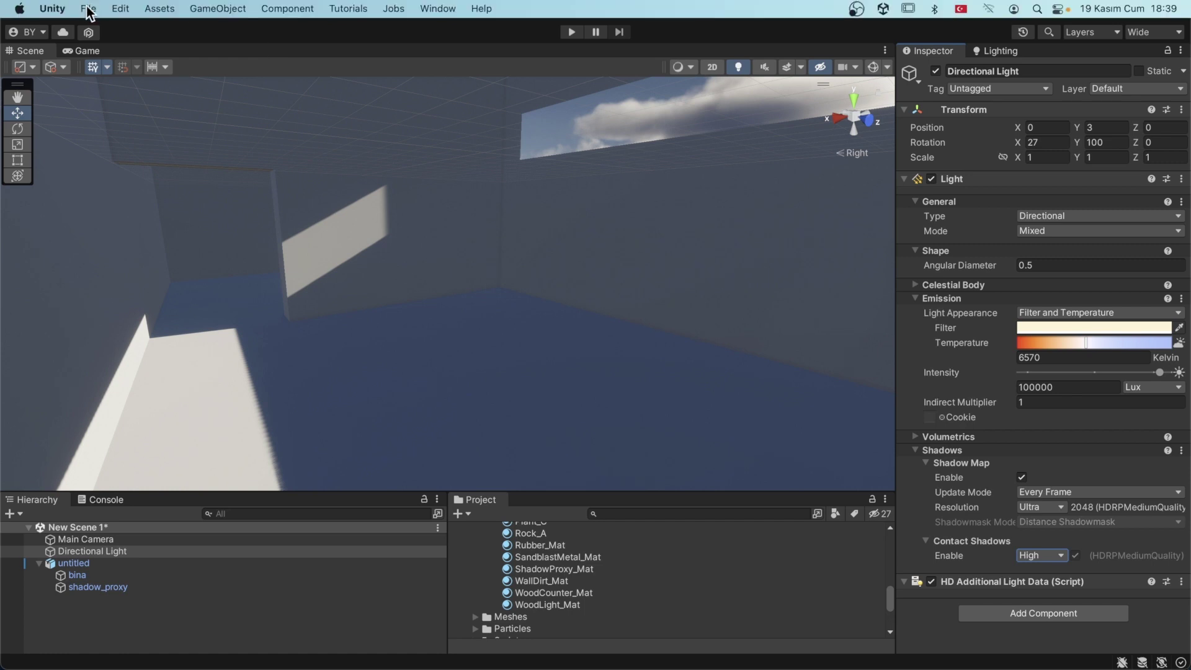
left_click(120, 8)
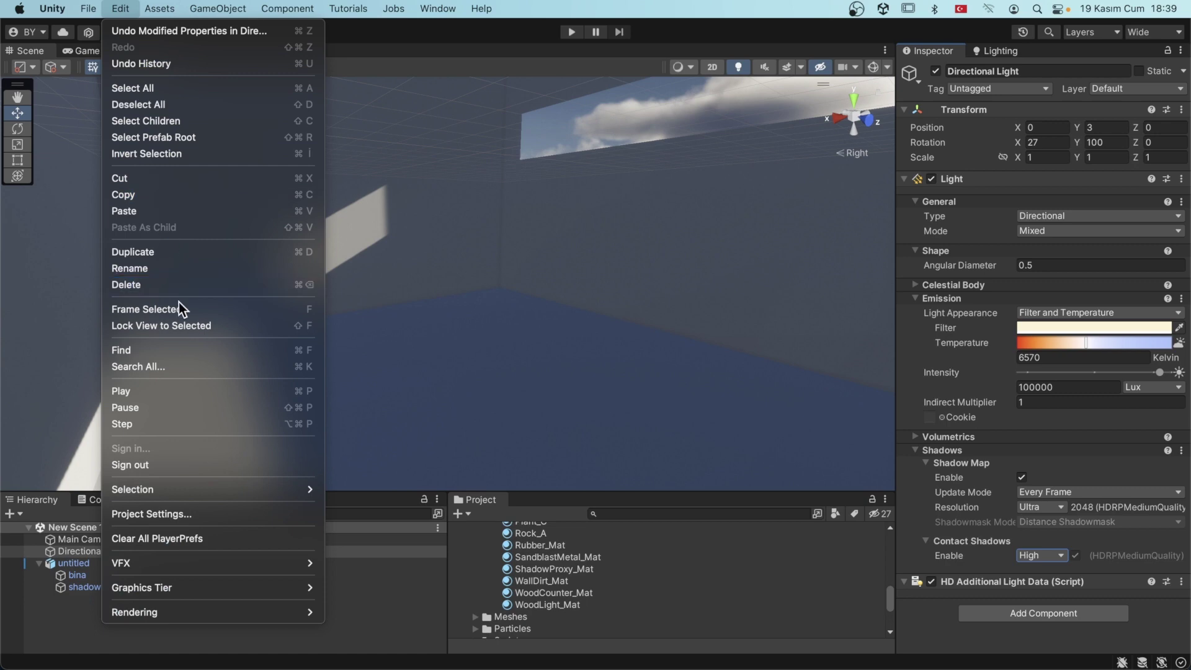
left_click(210, 512)
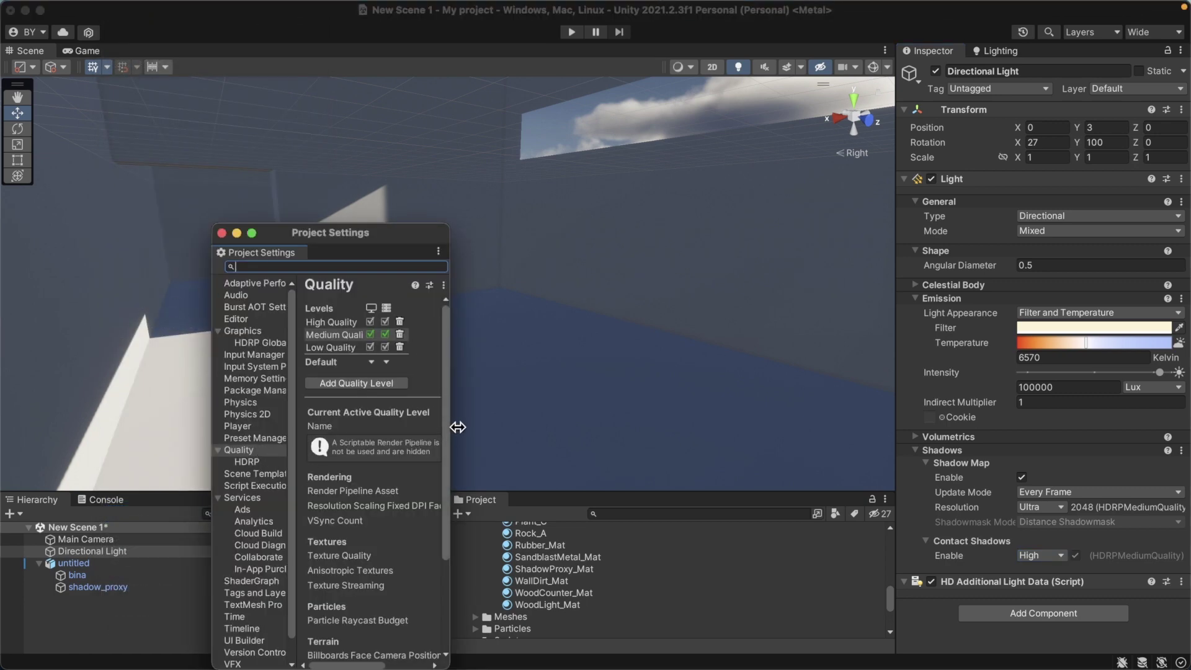
left_click_drag(448, 429, 846, 430)
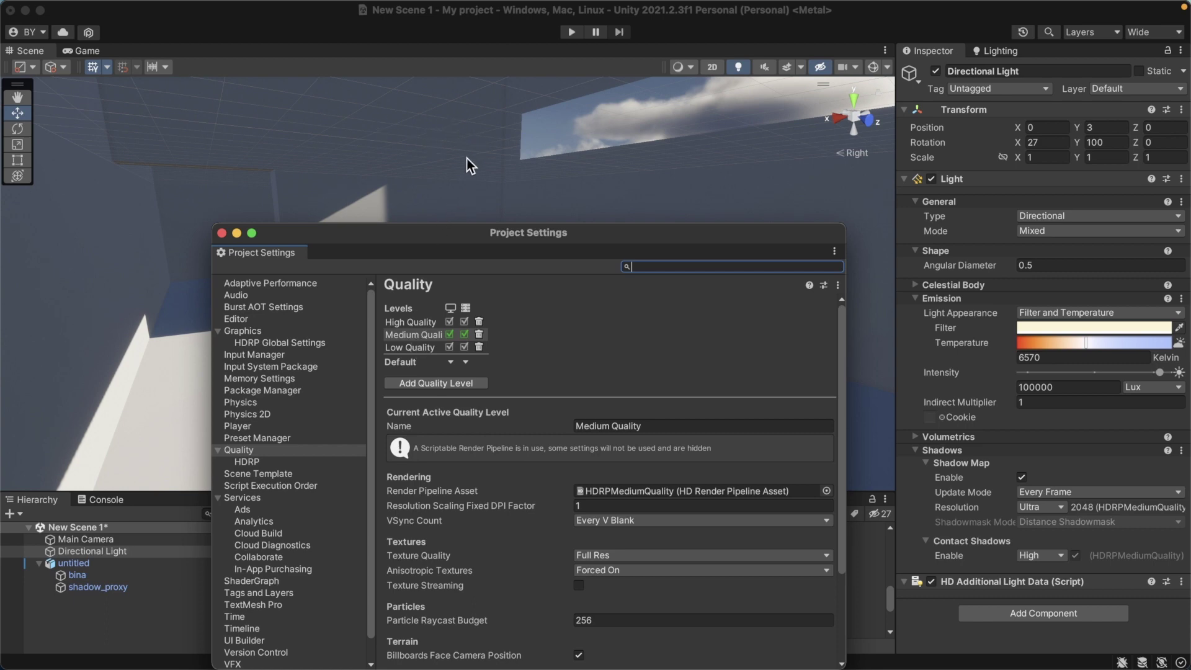
left_click(408, 350)
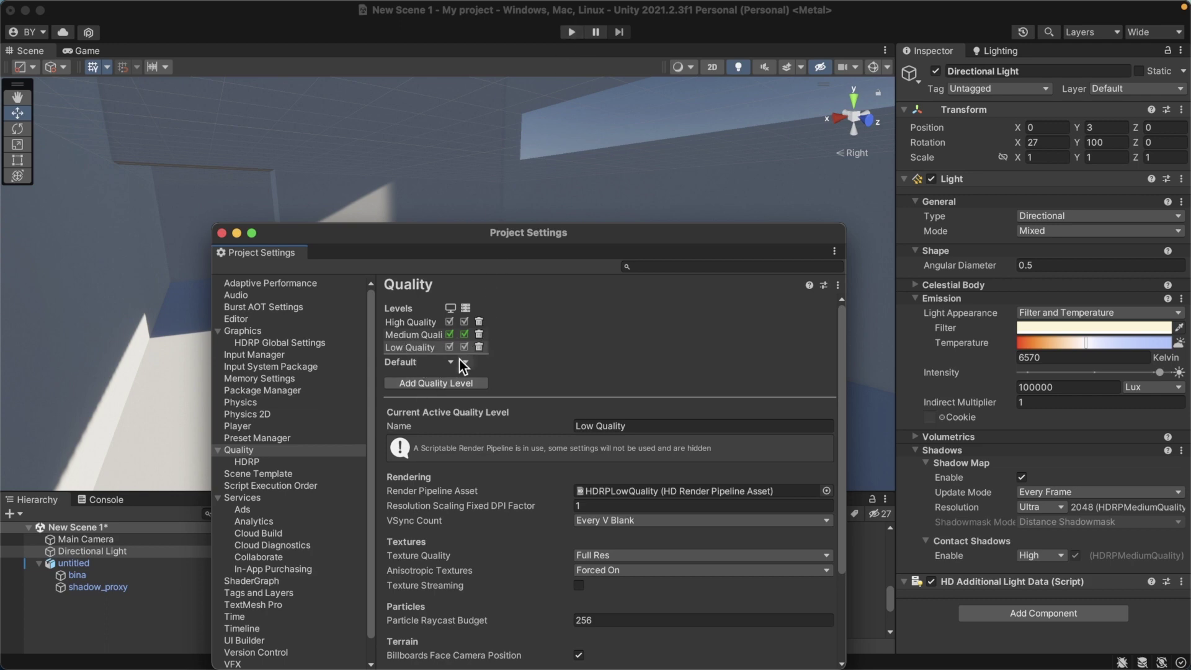
- Set the default quality level to Medium Quality
left_click(451, 363)
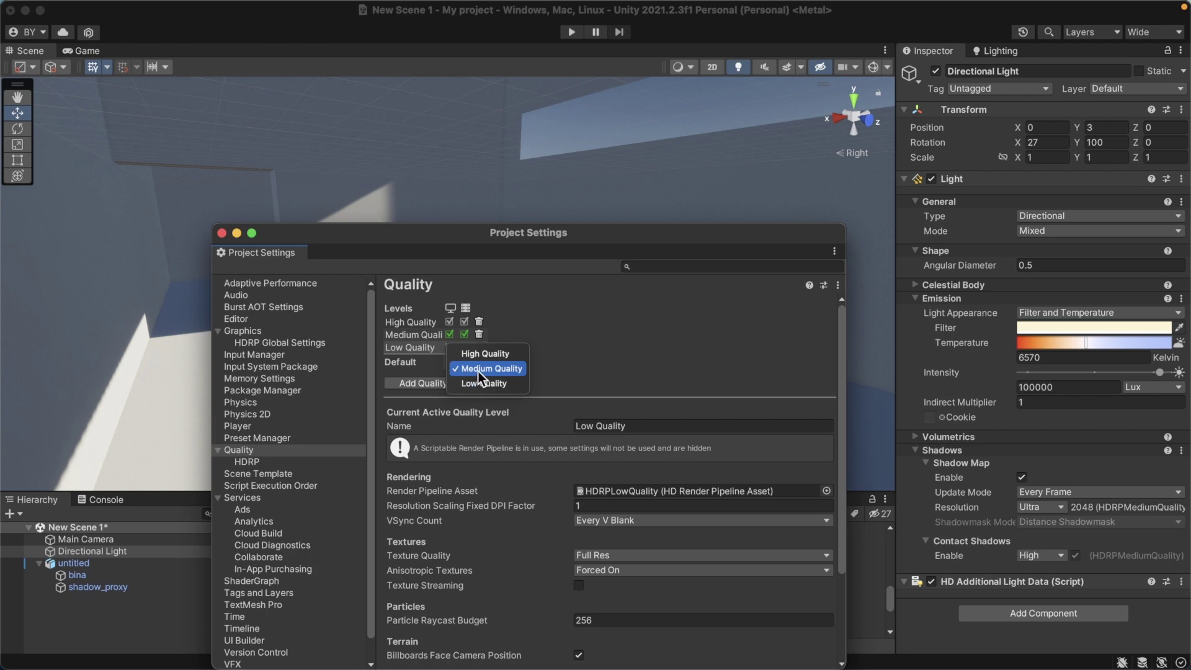
left_click(478, 371)
left_click(452, 363)
left_click(468, 359)
left_click(452, 364)
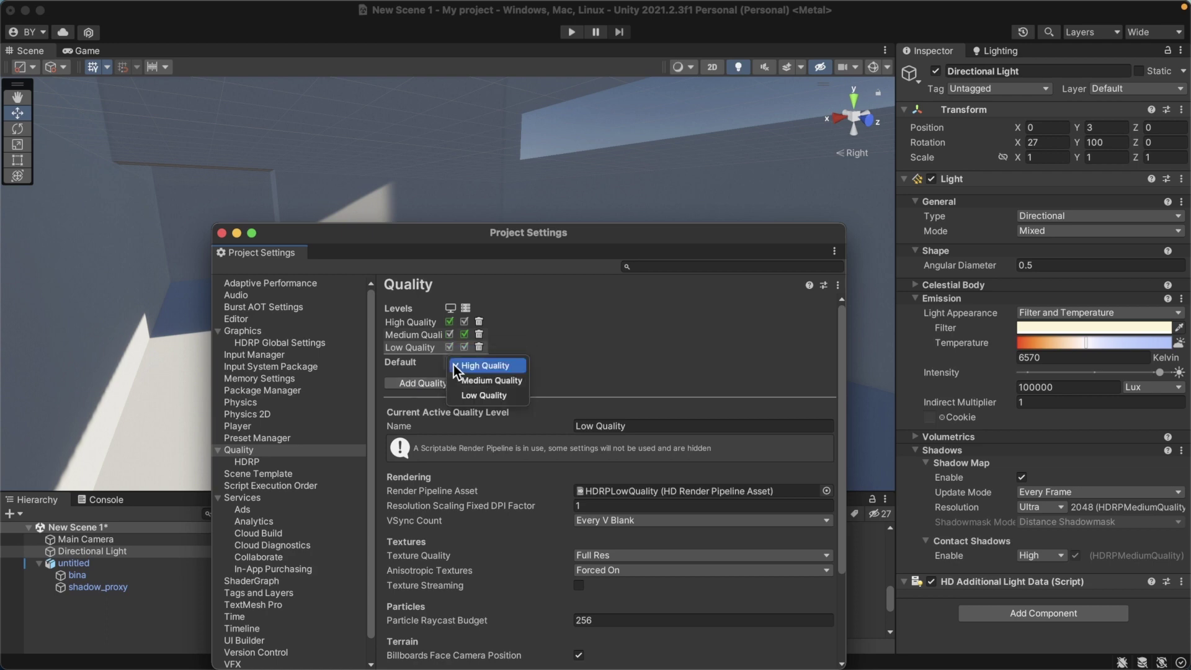
left_click(468, 379)
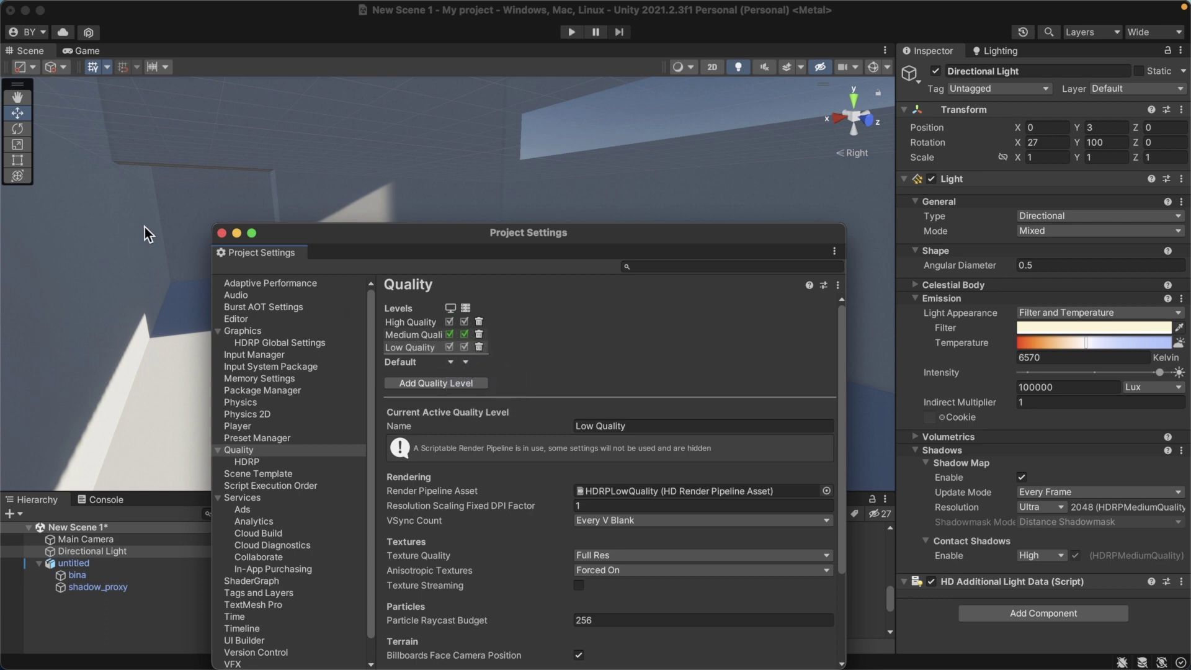
- Make Medium Quality the active quality level and close Project Settings
left_click(404, 335)
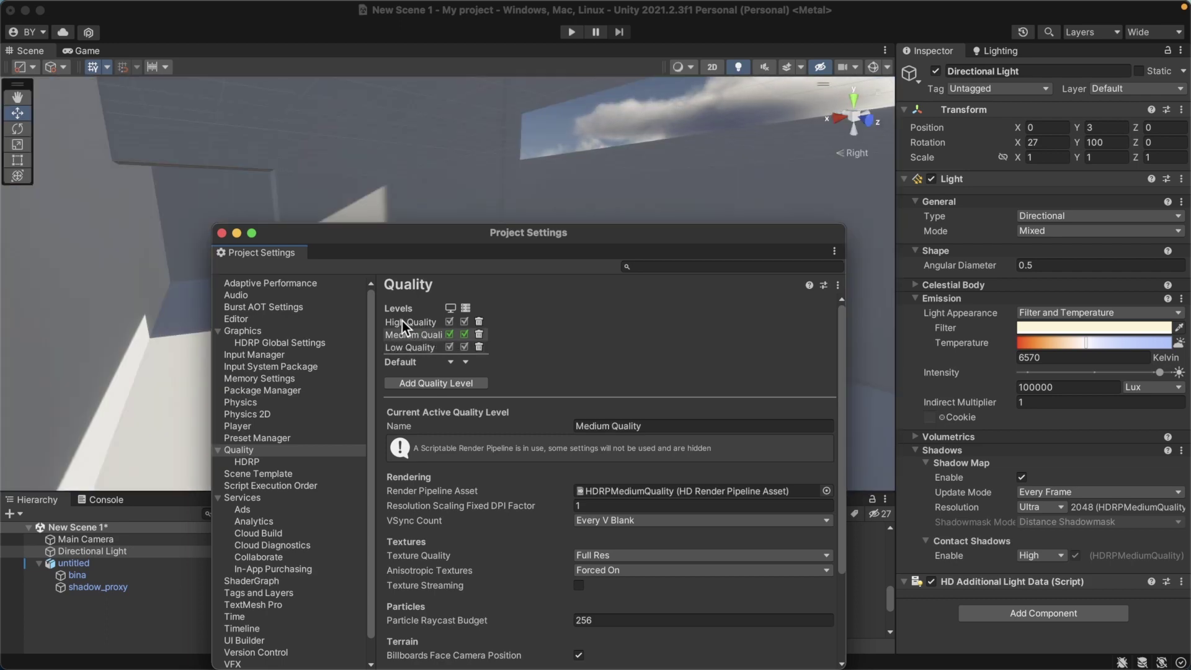
left_click(222, 234)
left_click_drag(393, 284, 404, 269, "alt")
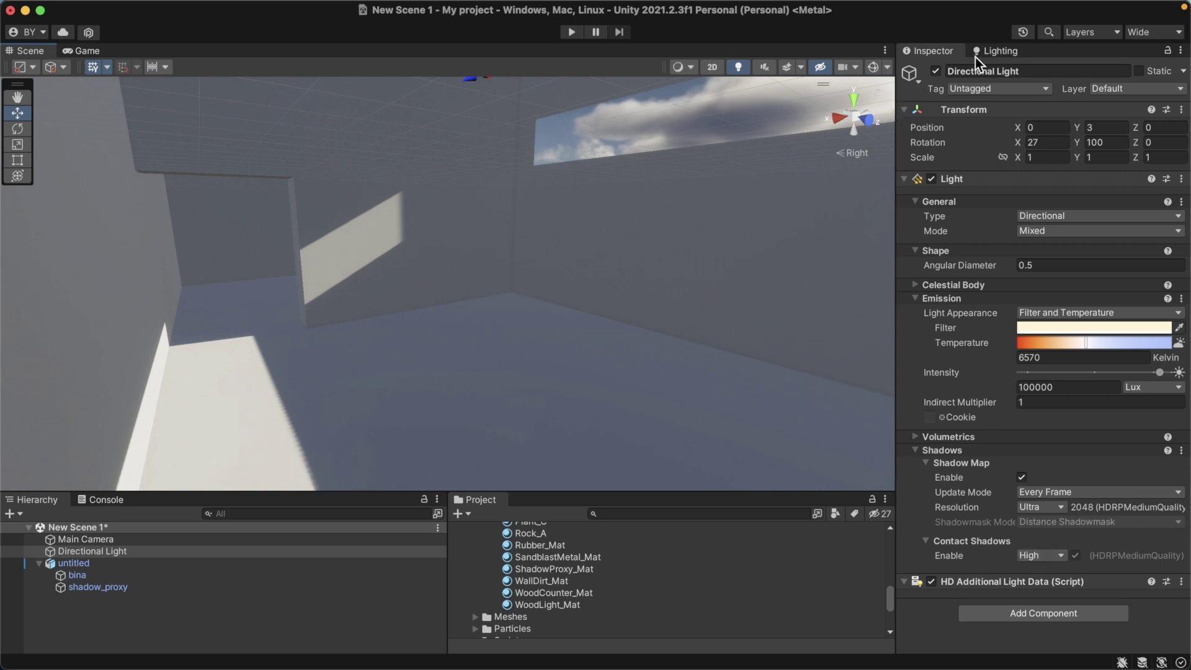
- In the Lighting window, create a New Lighting Settings asset for the scene
left_click(994, 51)
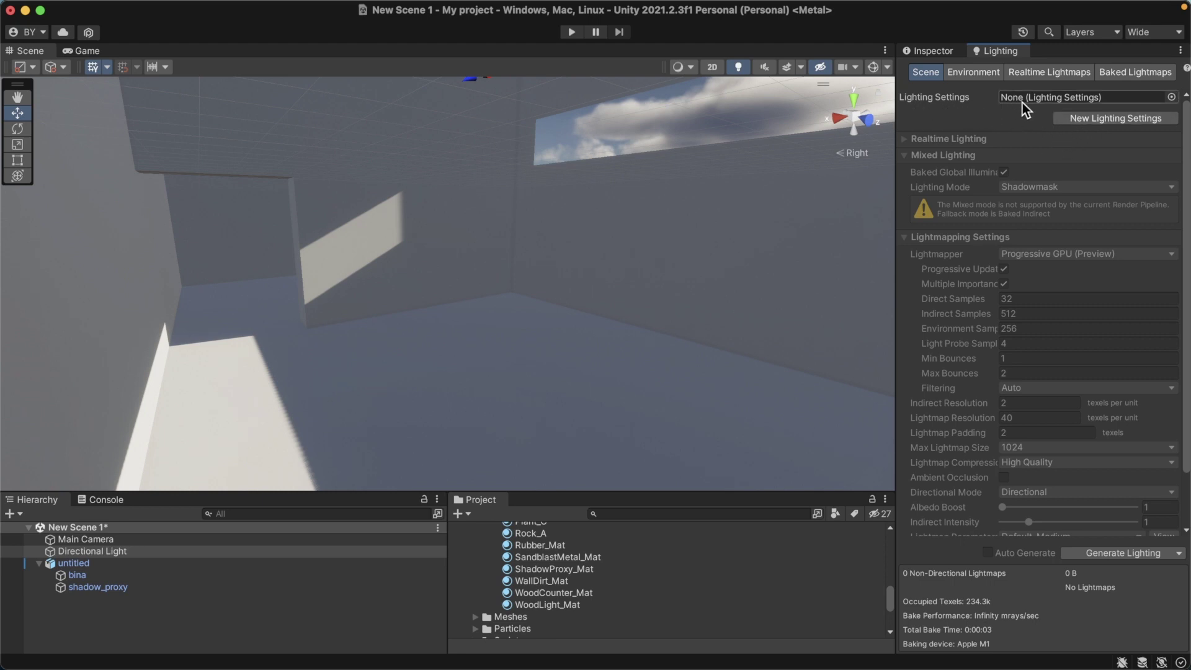
left_click(1096, 122)
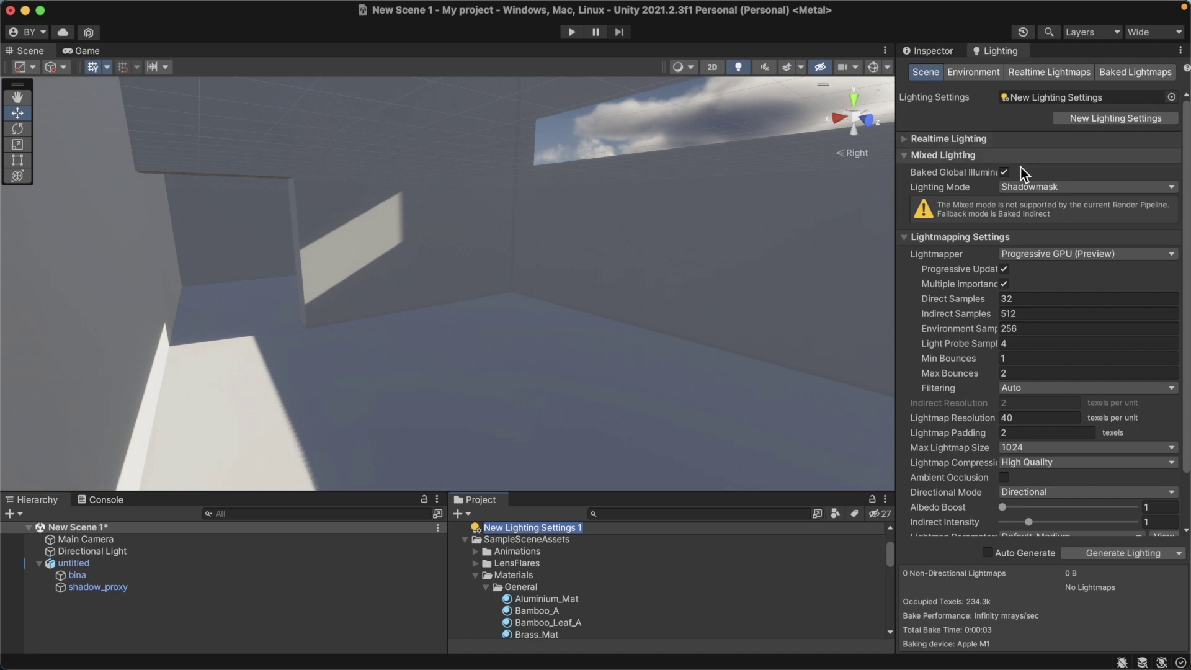
- Choose Baked Indirect with the Progressive GPU lightmapper, disabling Progressive Updates and Multiple Importance Sampling
left_click_drag(896, 199, 868, 203)
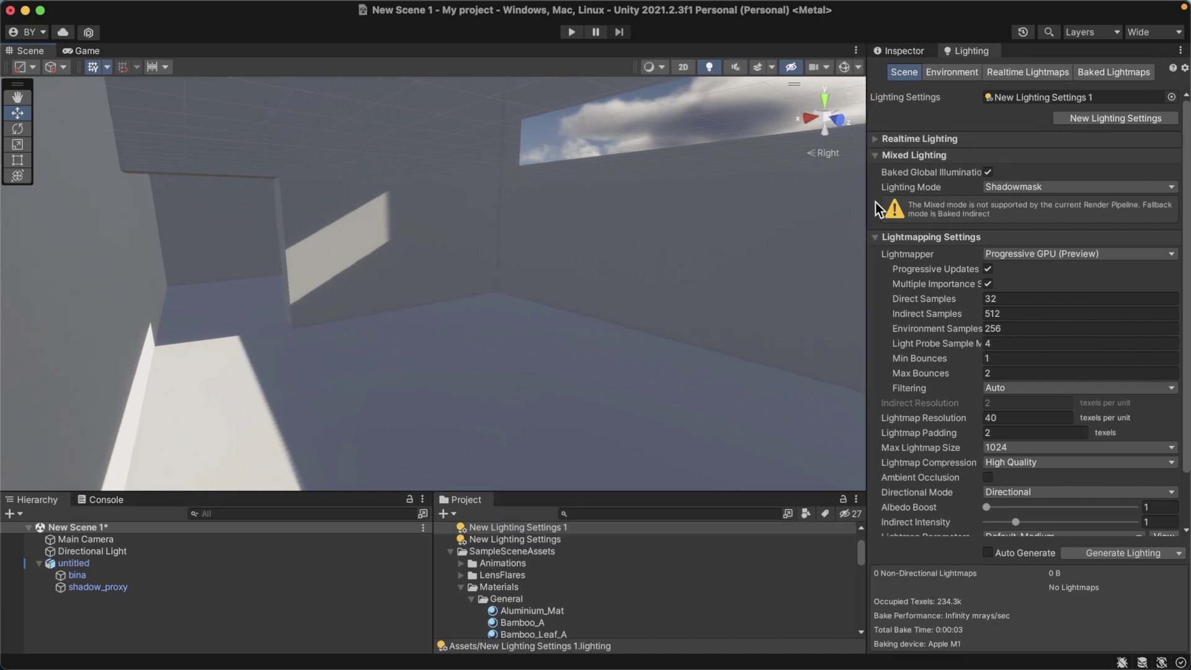
left_click(1021, 191)
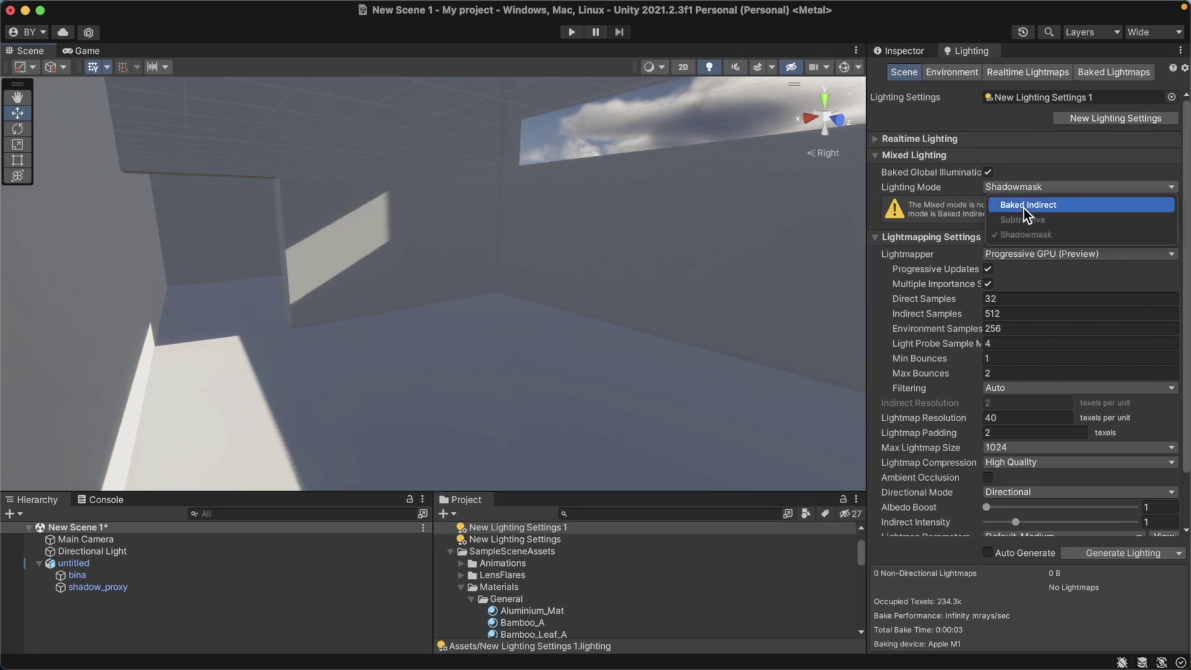
left_click(1023, 208)
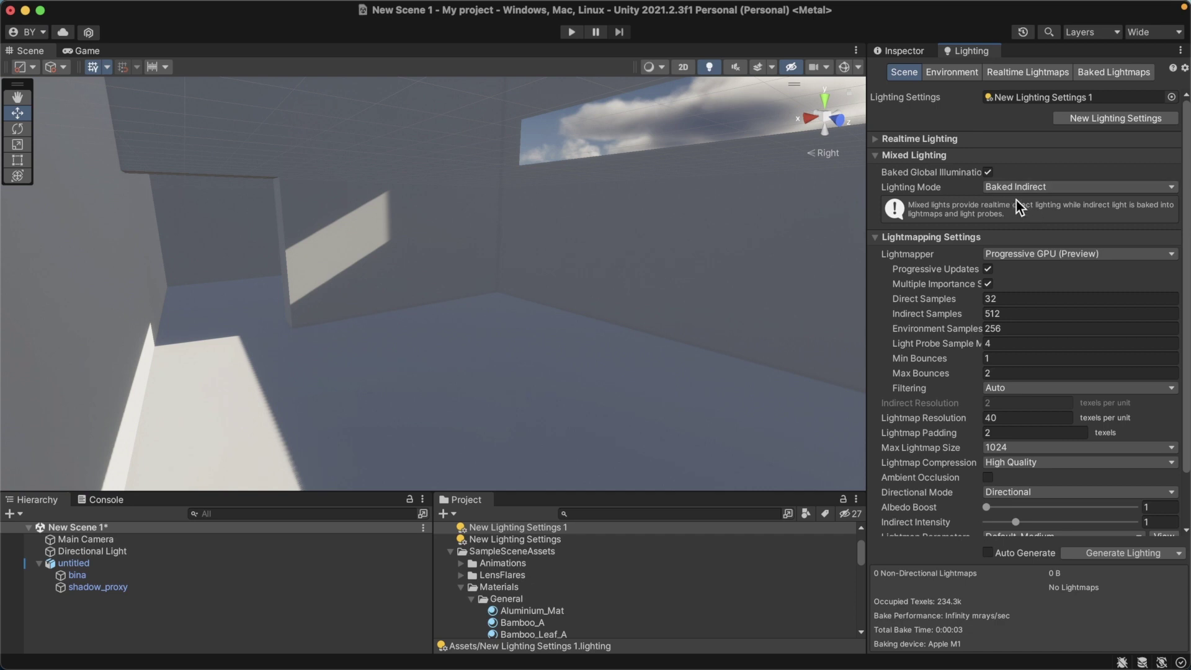
left_click(1037, 255)
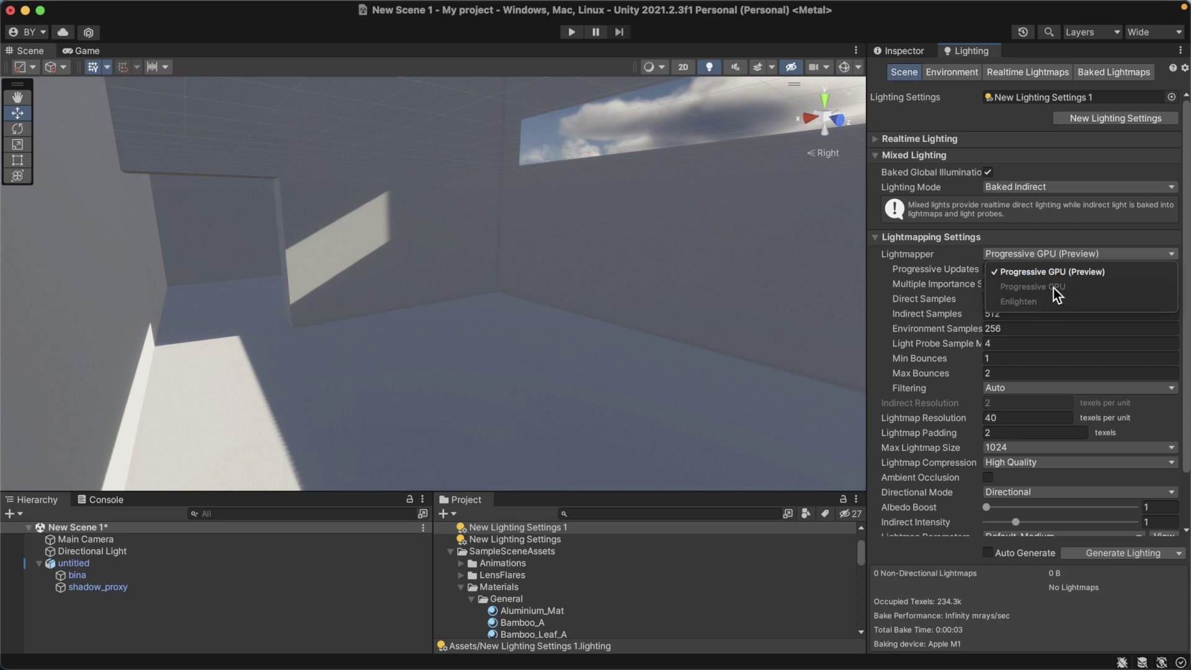
left_click(1053, 287)
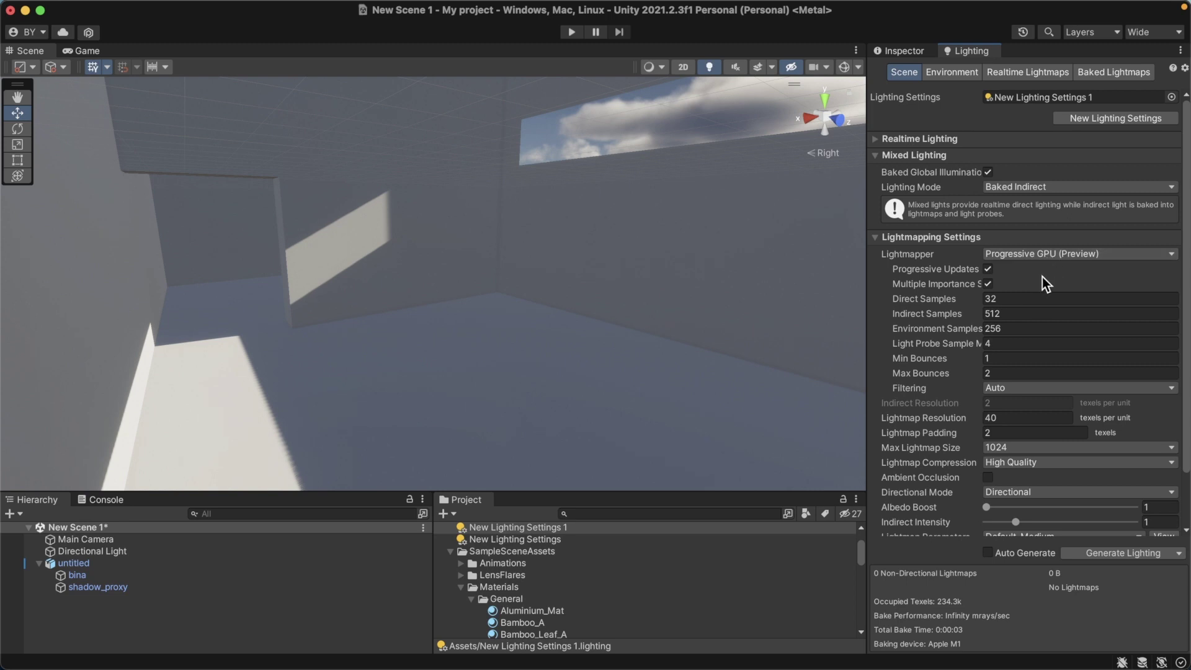
left_click(987, 271)
left_click(987, 284)
scroll(1075, 446, "down", 2)
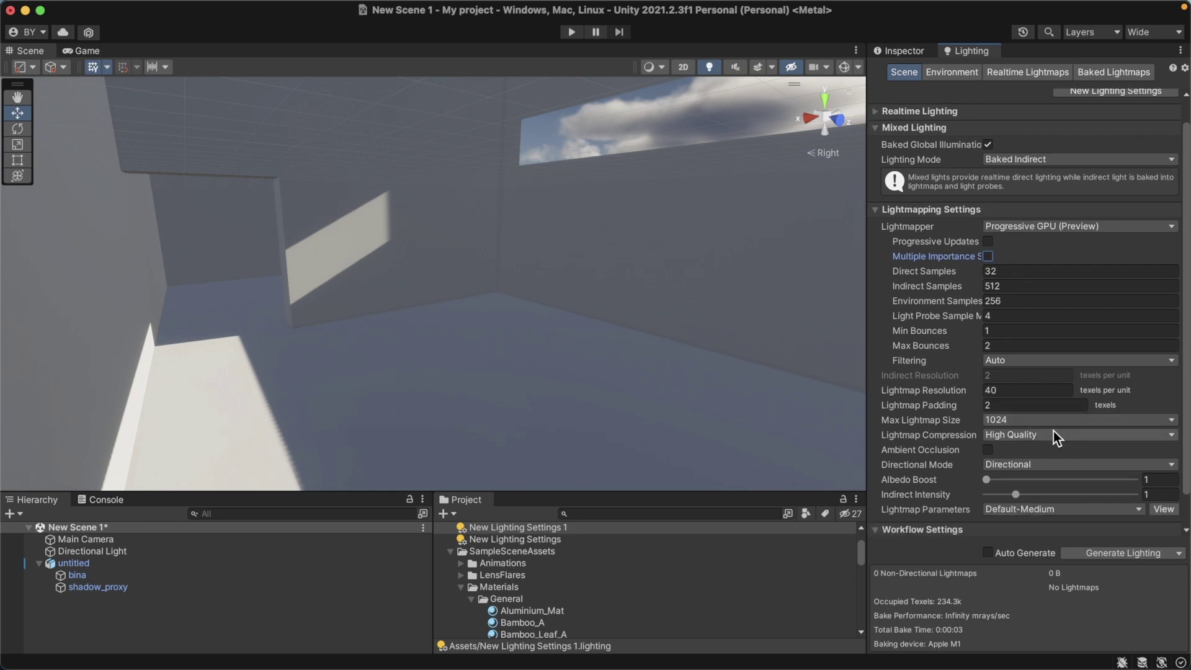
scroll(1053, 430, "down", 1)
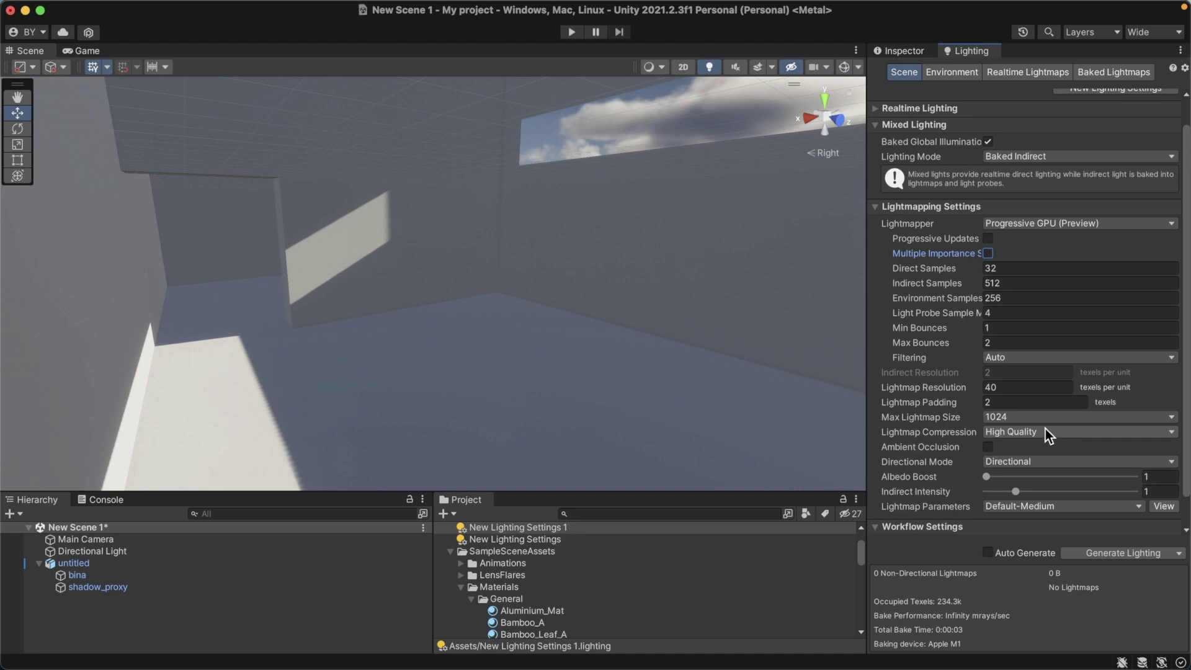
- Preview the Baked Lightmap texel checker and set Lightmap Resolution to 10 texels per unit
left_click(664, 68)
left_click(689, 346)
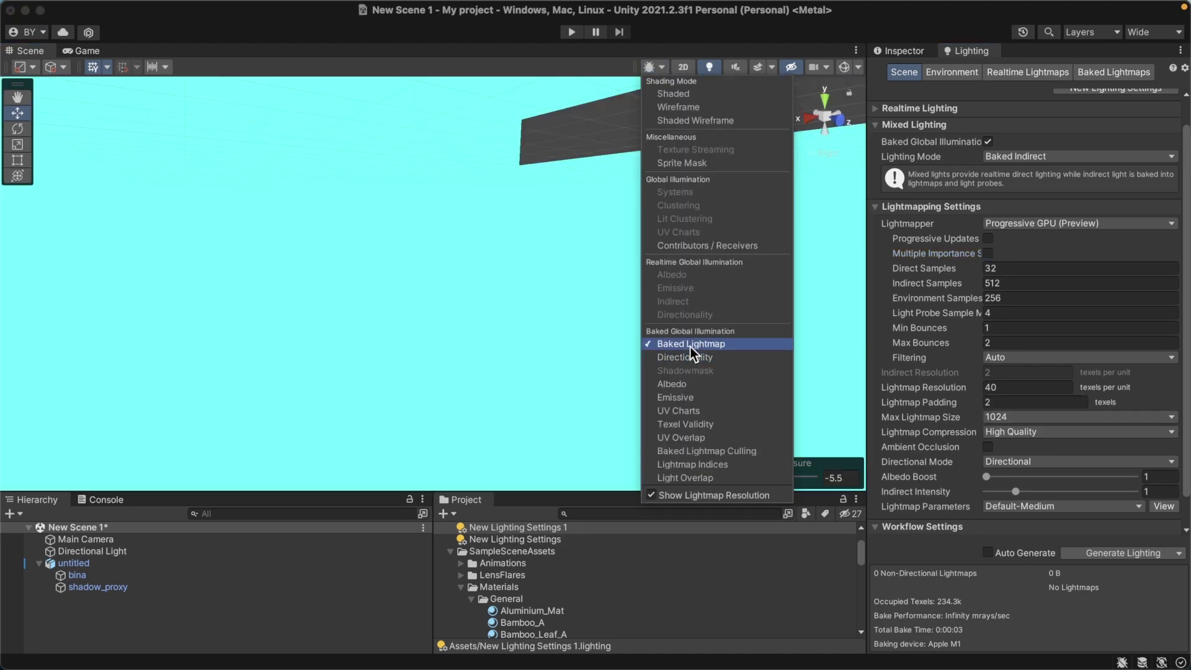
left_click(826, 456)
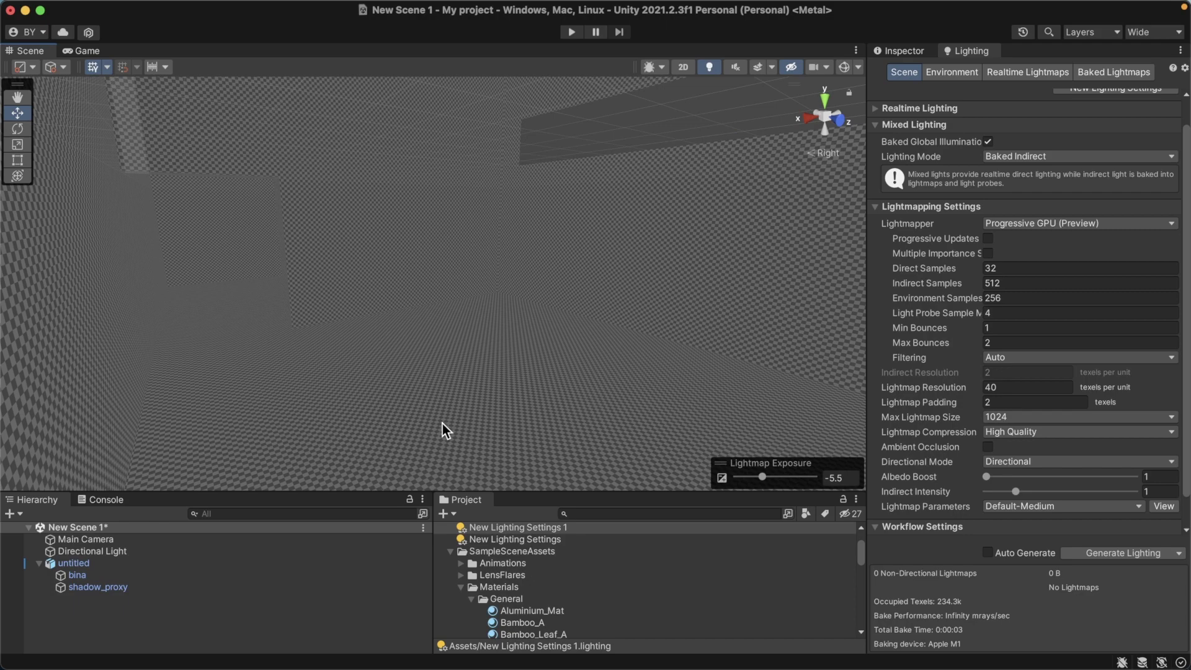
left_click(1023, 392)
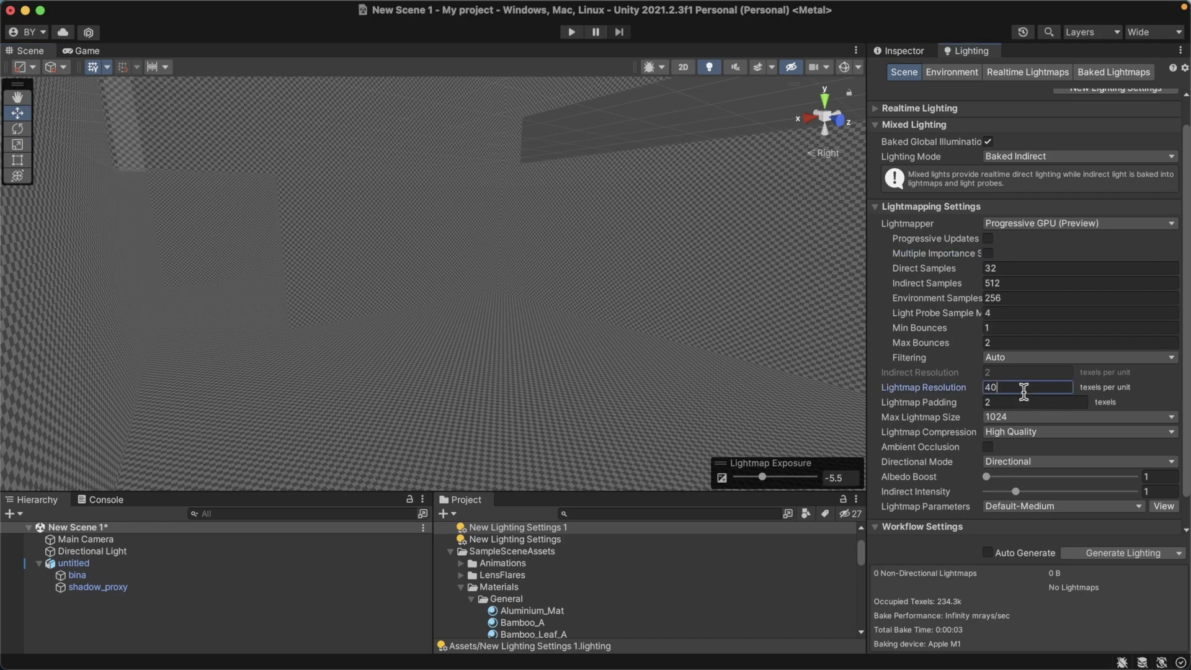
key("BackSpace")
key("BackSpace")
type("20")
type("10")
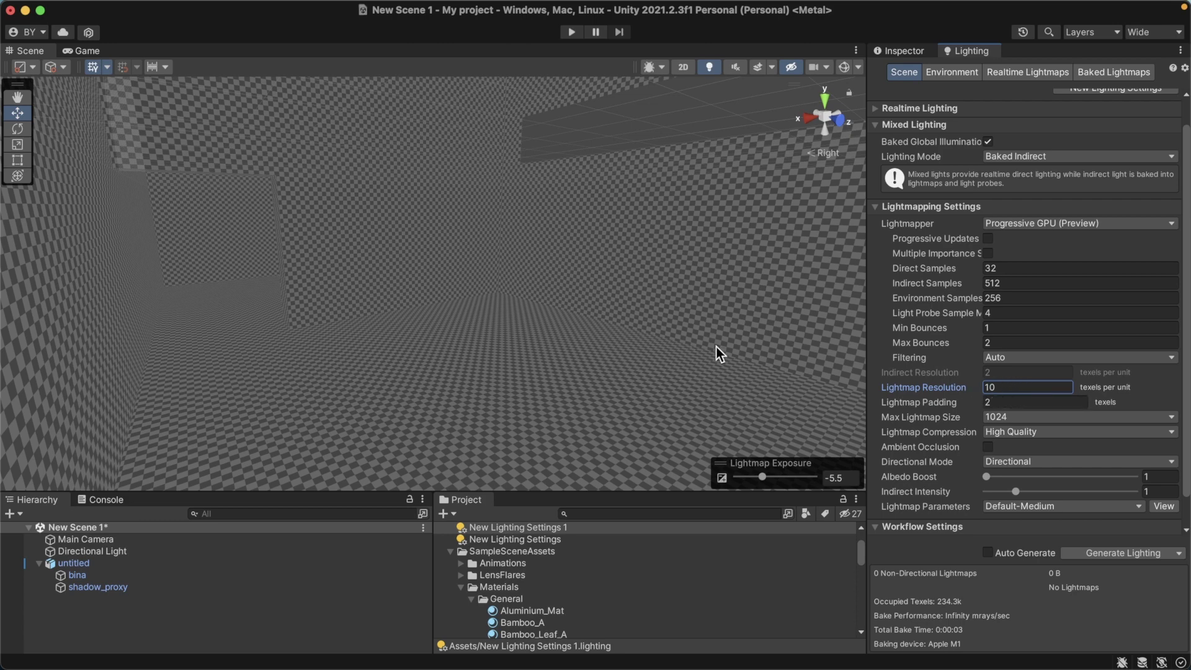
- Switch the Scene view draw mode back to Shaded
left_click(662, 70)
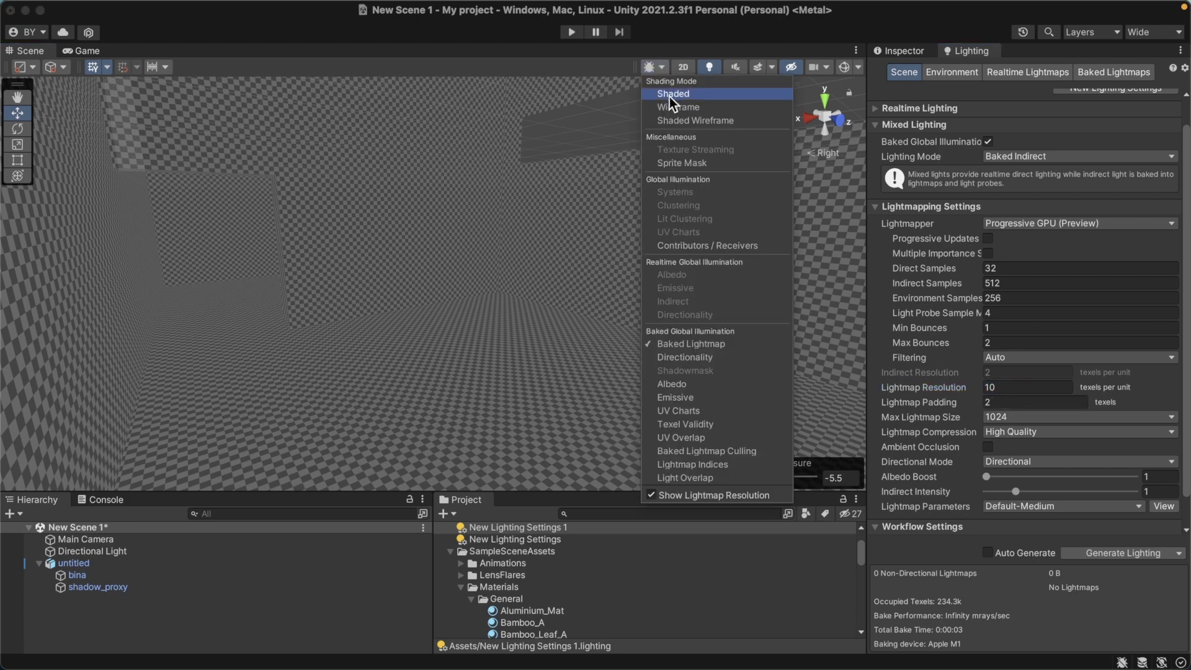
left_click(669, 95)
left_click(634, 300)
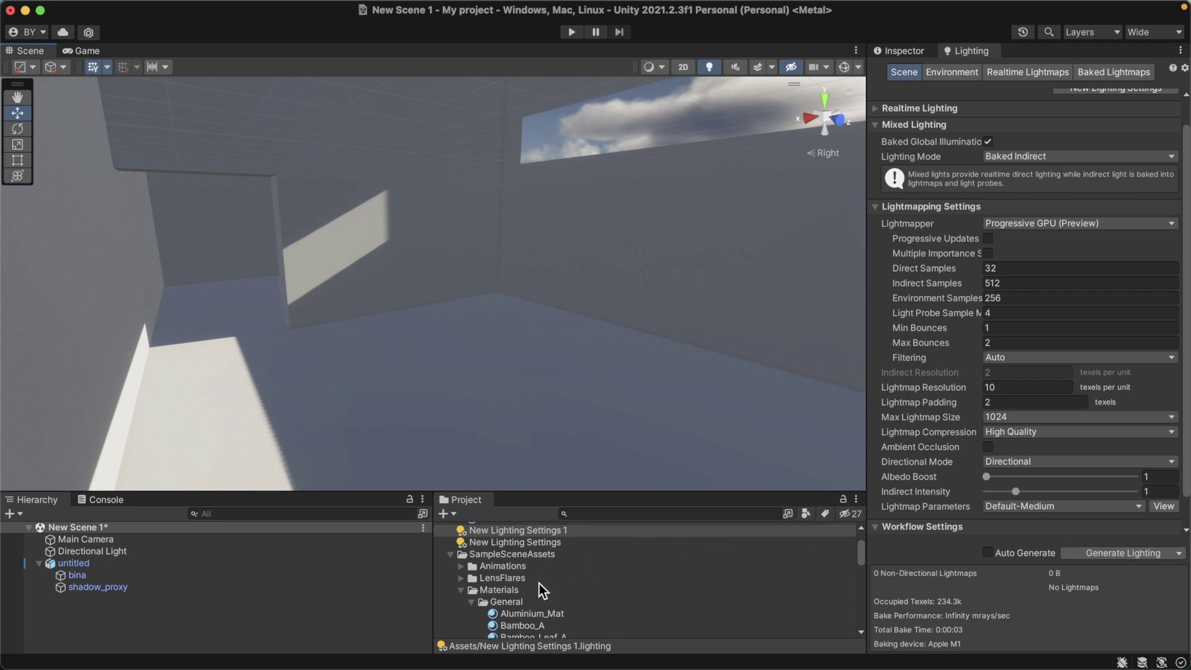
- Find MarbleFlooring_Mat in the Project panel and drag it onto the room's floor
scroll(539, 583, "up", 3)
scroll(541, 582, "down", 1)
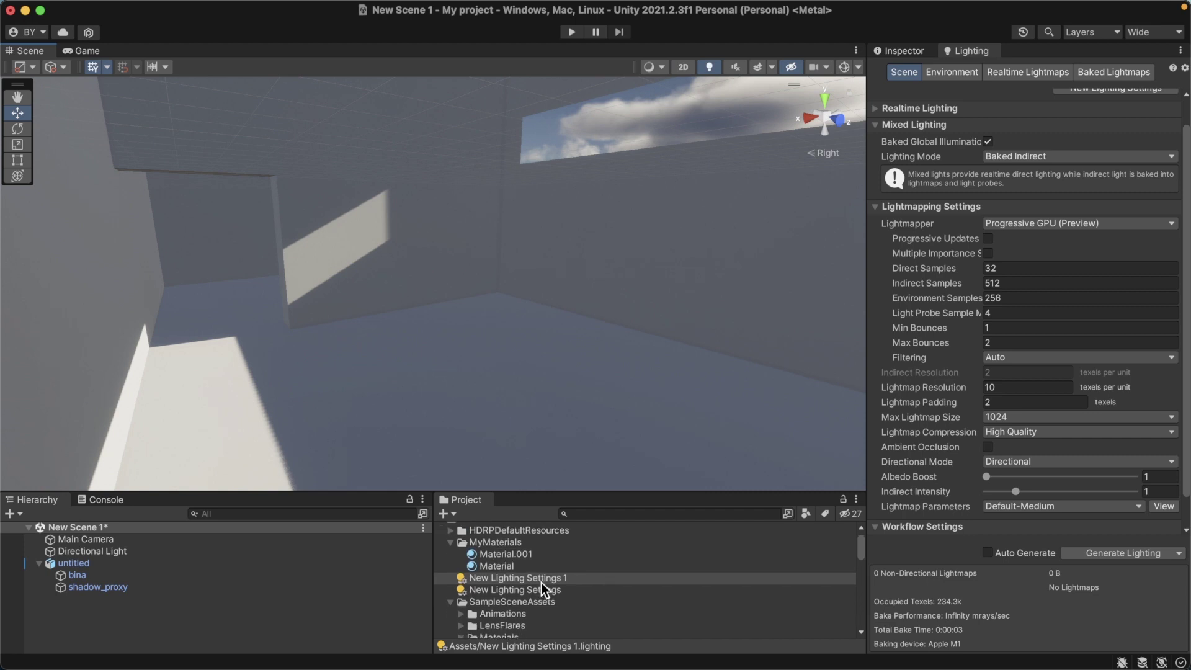
scroll(540, 582, "down", 1)
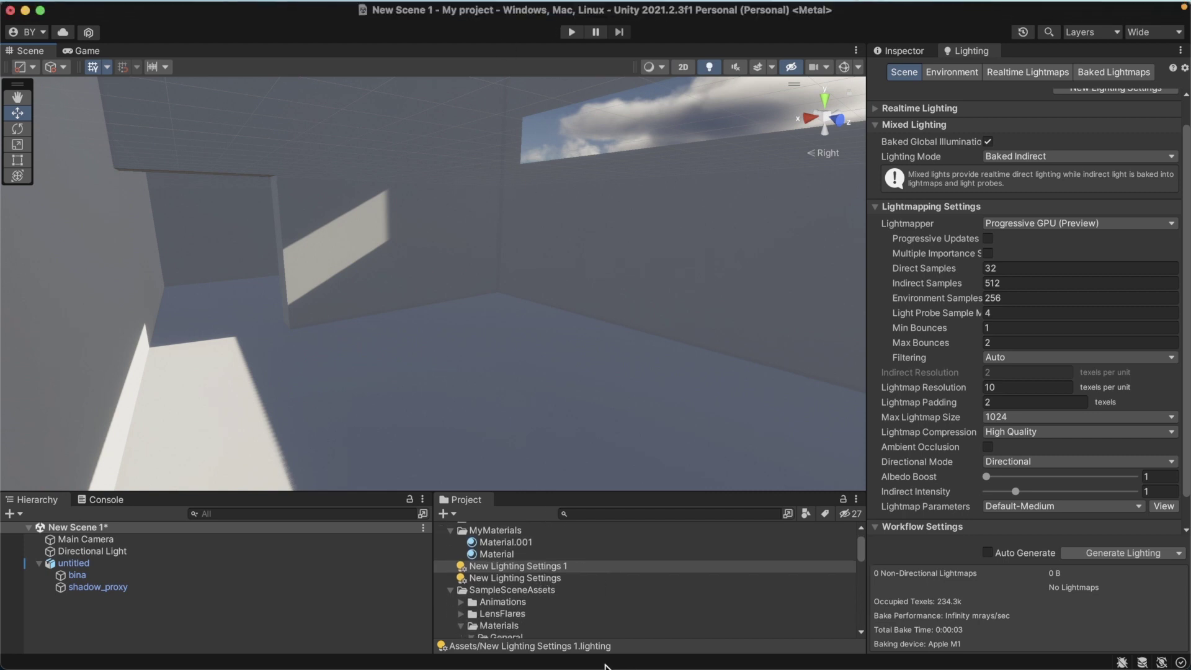
scroll(553, 587, "down", 1)
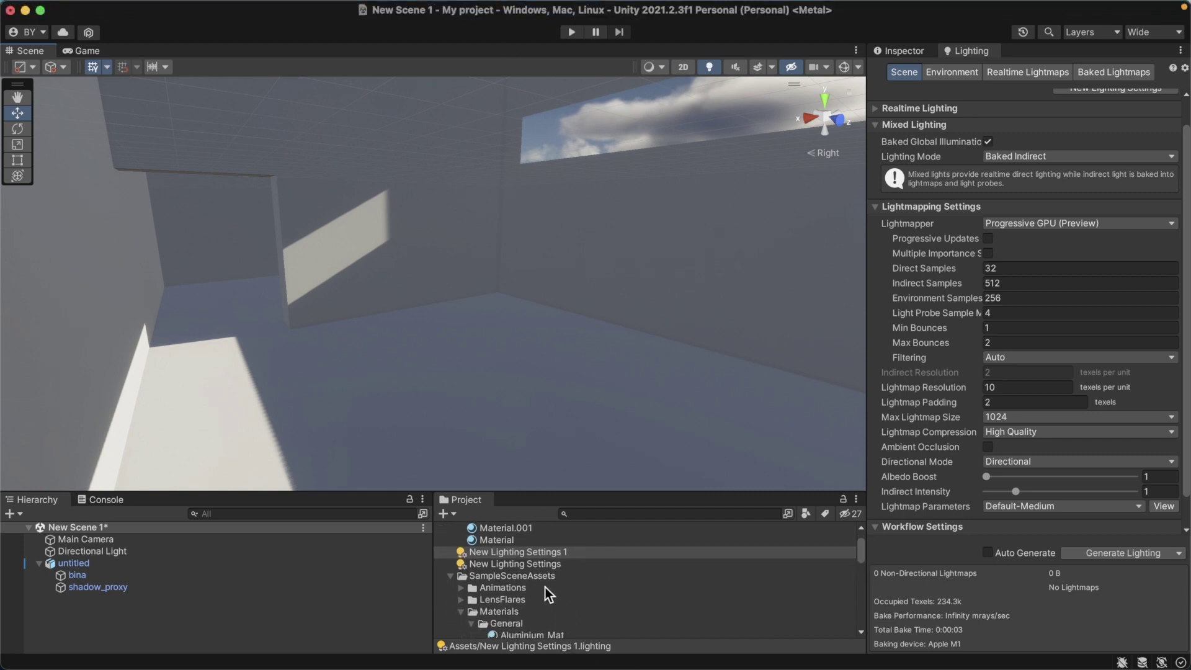
scroll(545, 587, "down", 1)
scroll(542, 589, "down", 2)
scroll(542, 589, "down", 2)
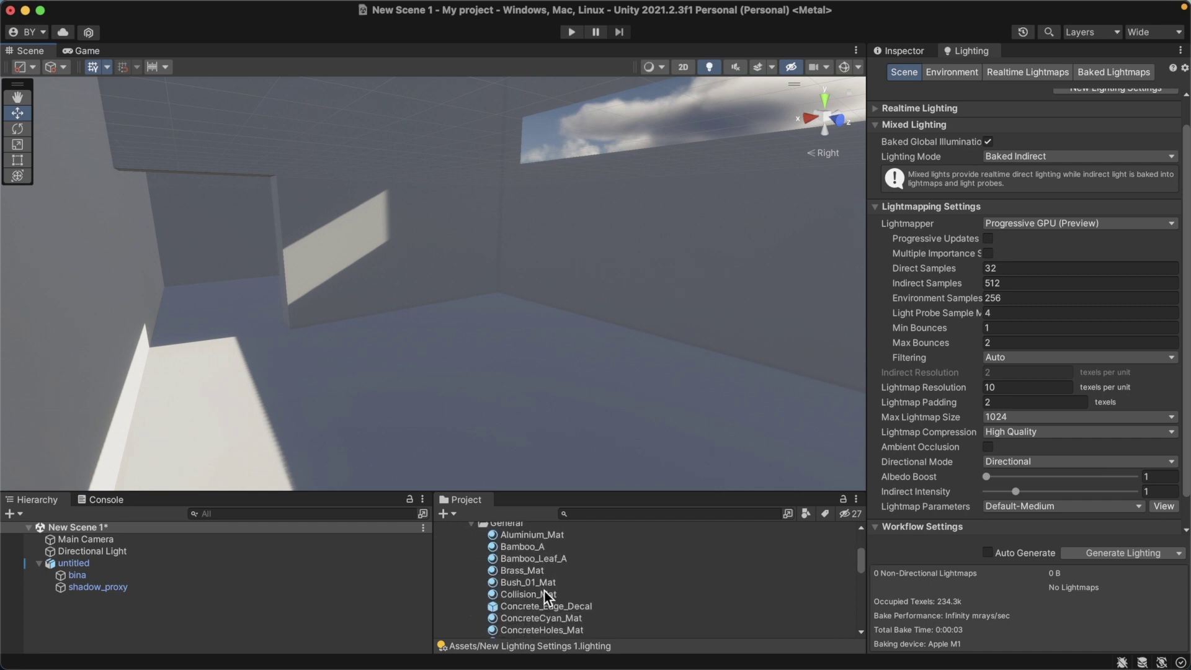
scroll(544, 591, "down", 2)
scroll(546, 593, "down", 2)
scroll(547, 594, "down", 1)
scroll(544, 598, "down", 1)
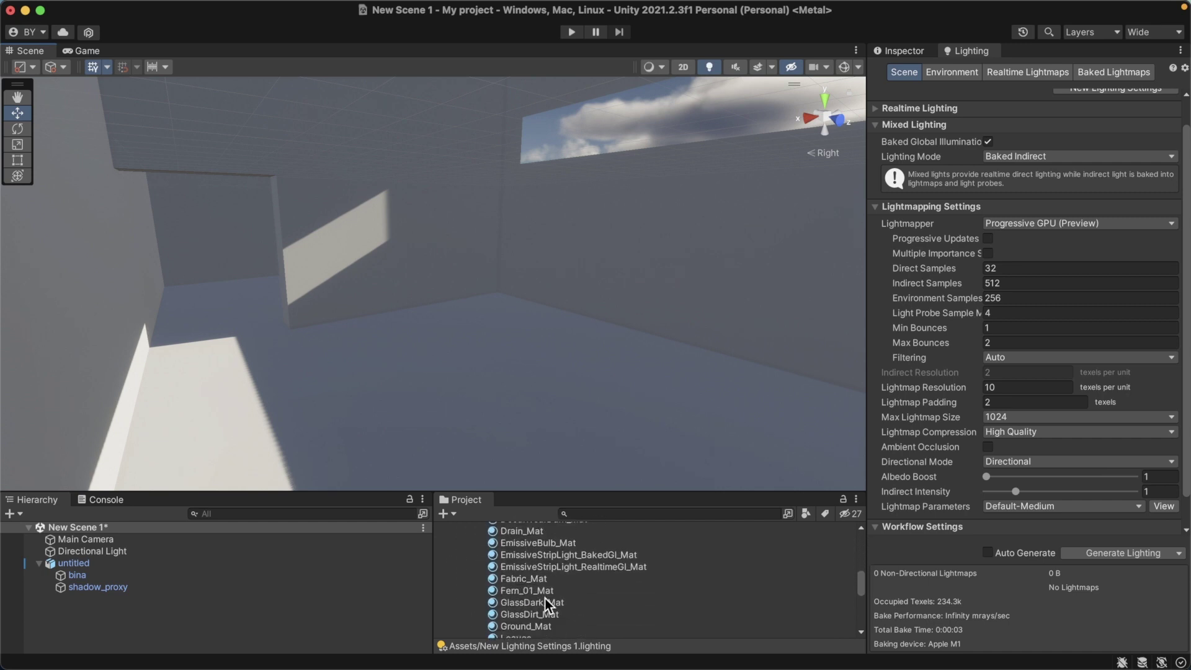
scroll(545, 600, "down", 2)
scroll(530, 608, "down", 1)
scroll(564, 584, "down", 2)
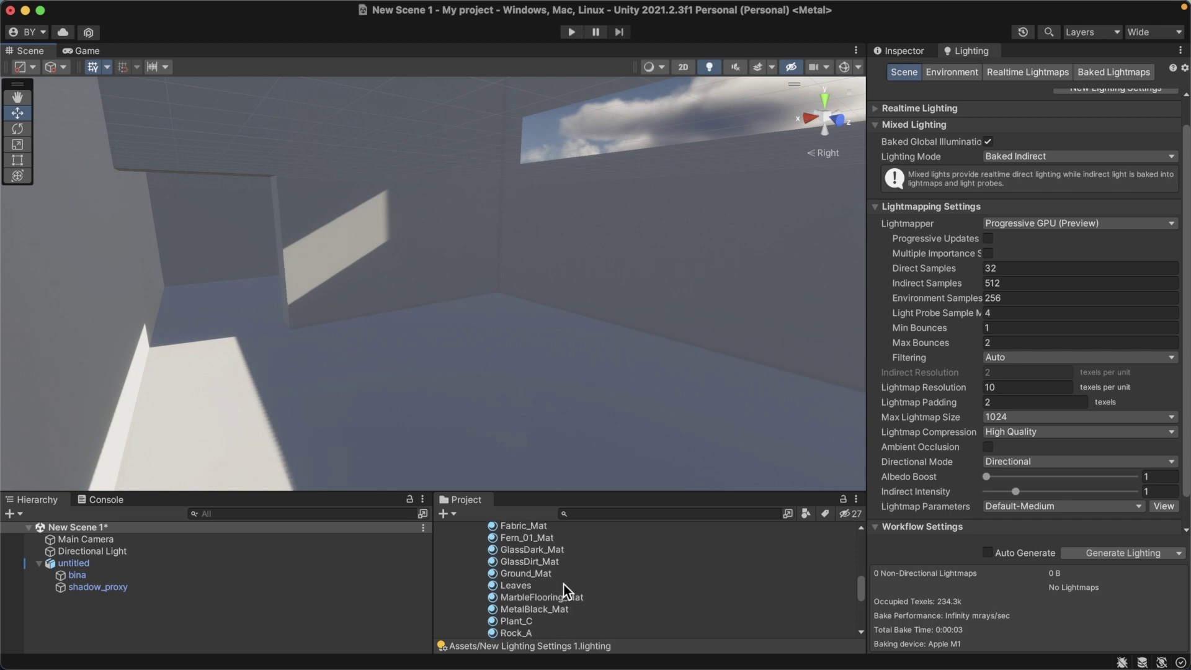
scroll(564, 584, "down", 3)
scroll(563, 584, "down", 1)
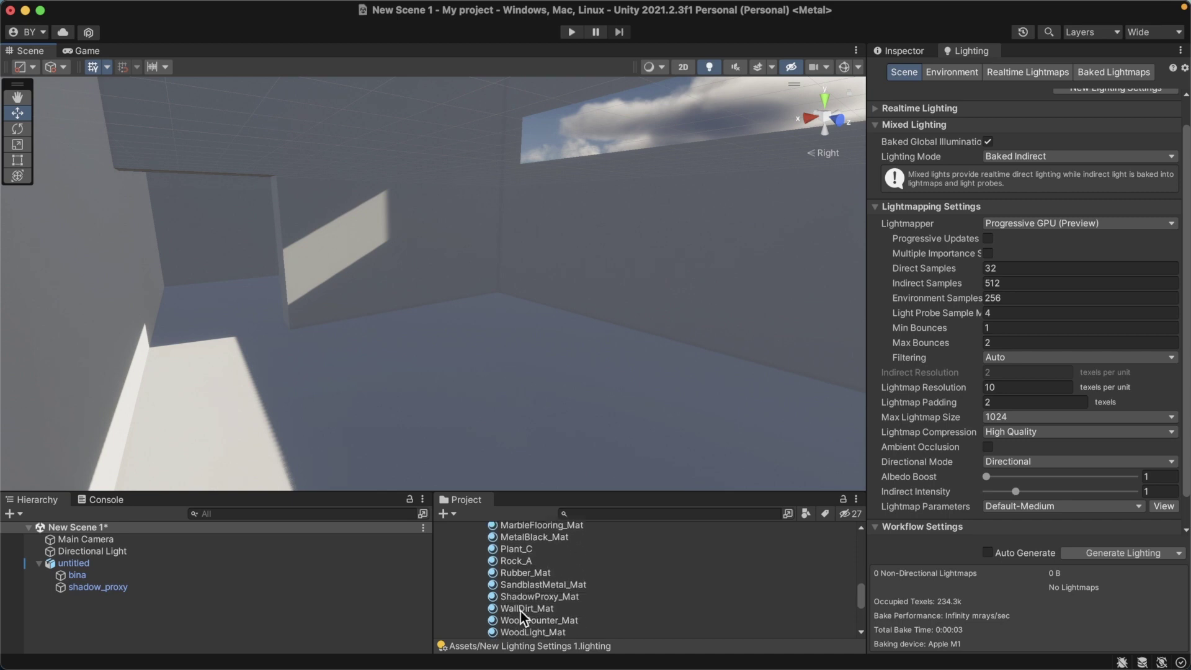
scroll(563, 587, "up", 1)
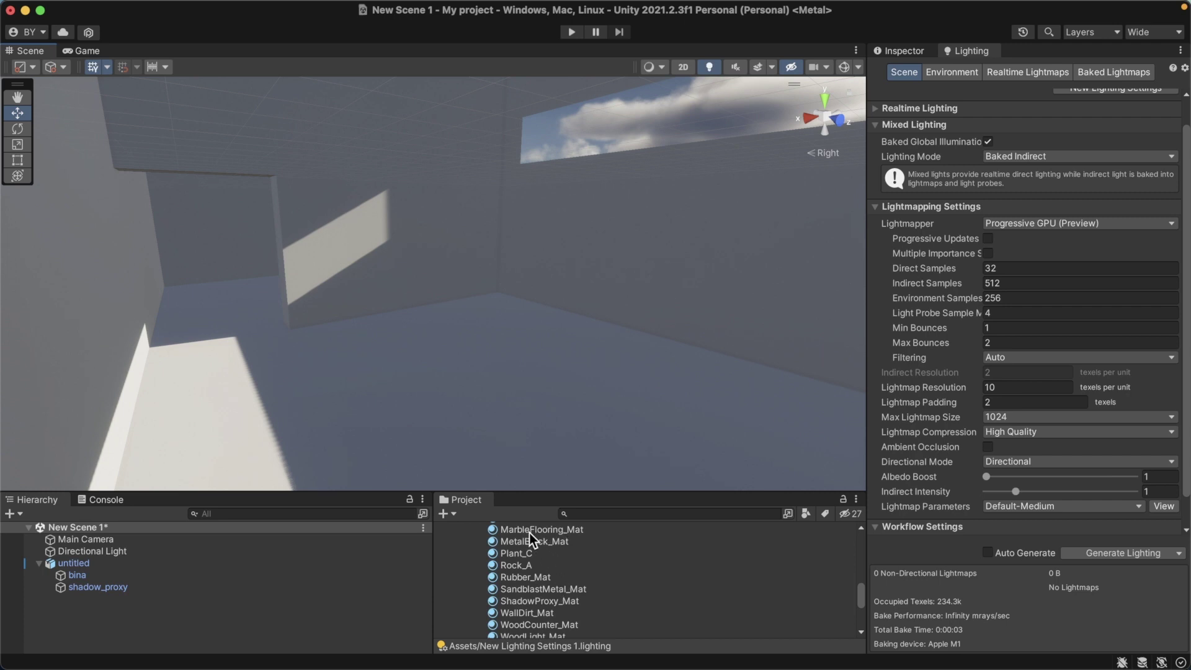
left_click_drag(529, 534, 524, 457)
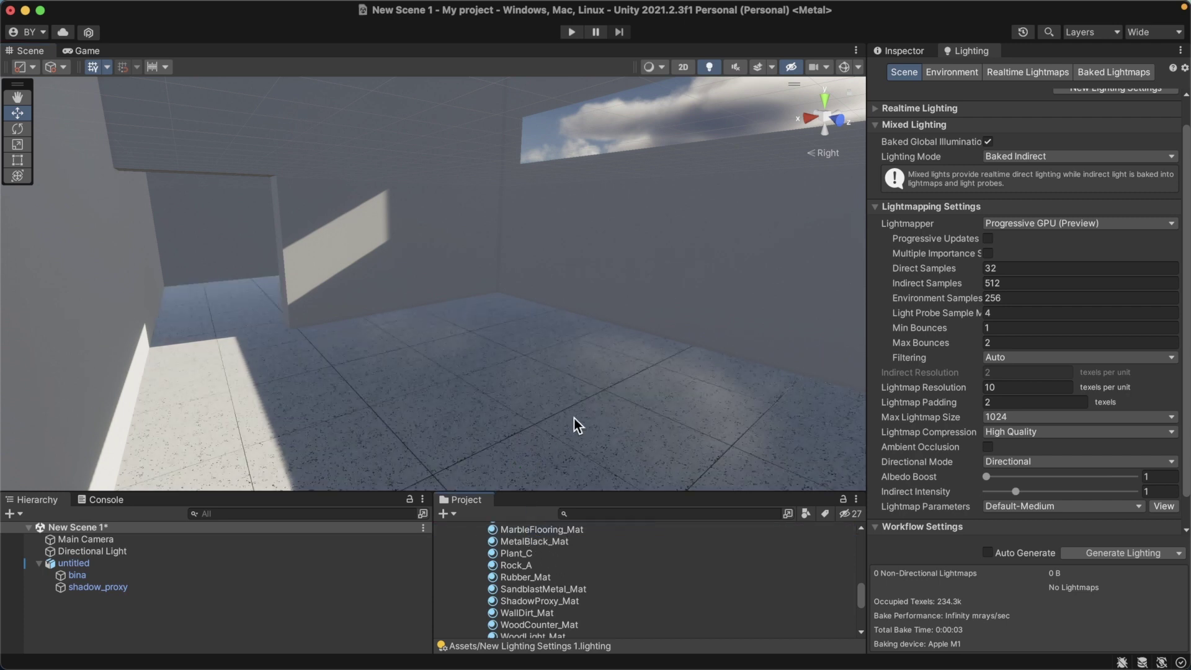
- Select MarbleFlooring_Mat and set its Tiling X and Y to 10 after trying 1
left_click(914, 50)
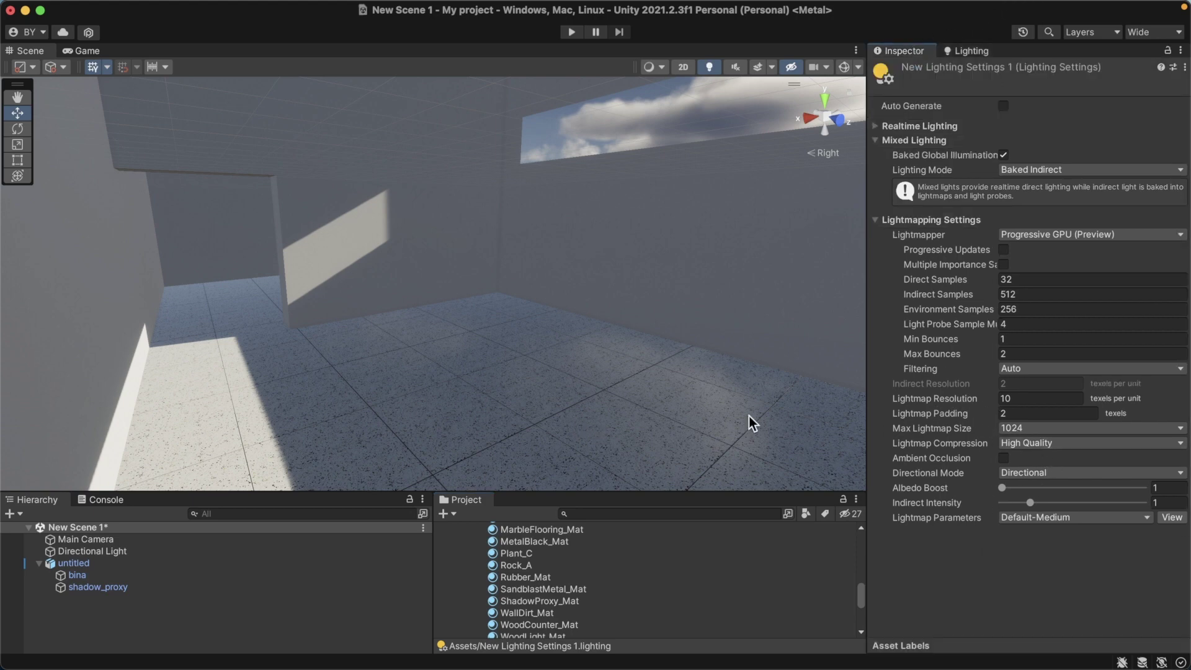
left_click(539, 534)
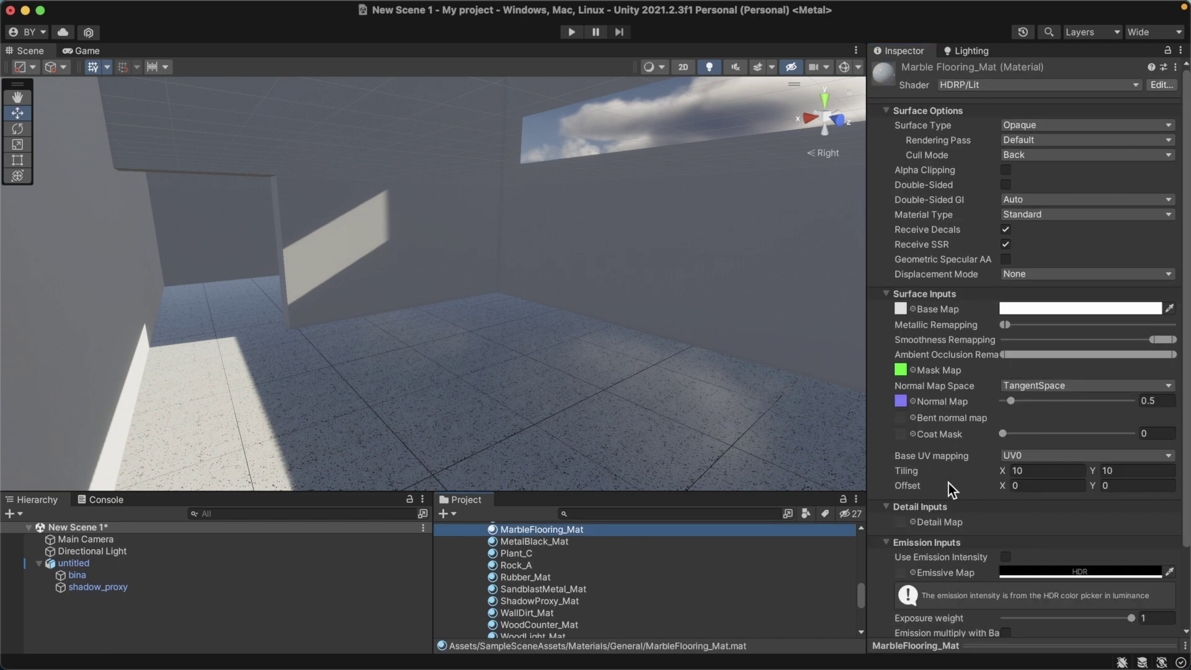
left_click(1045, 471)
type("1")
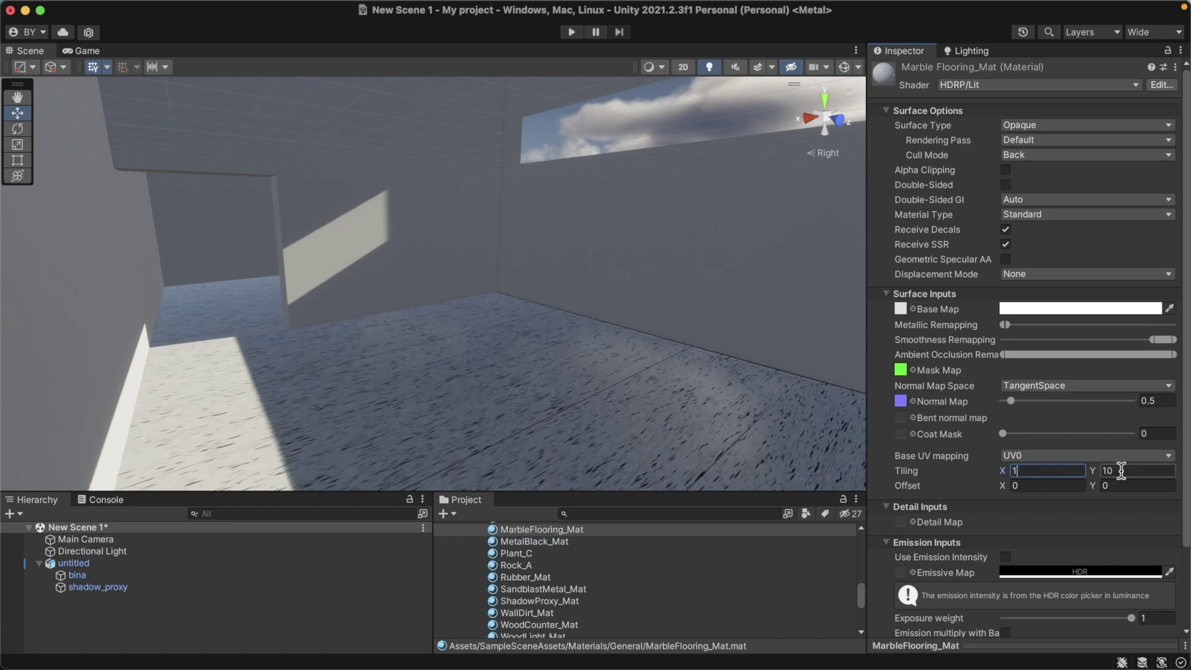
left_click(1124, 470)
type("1")
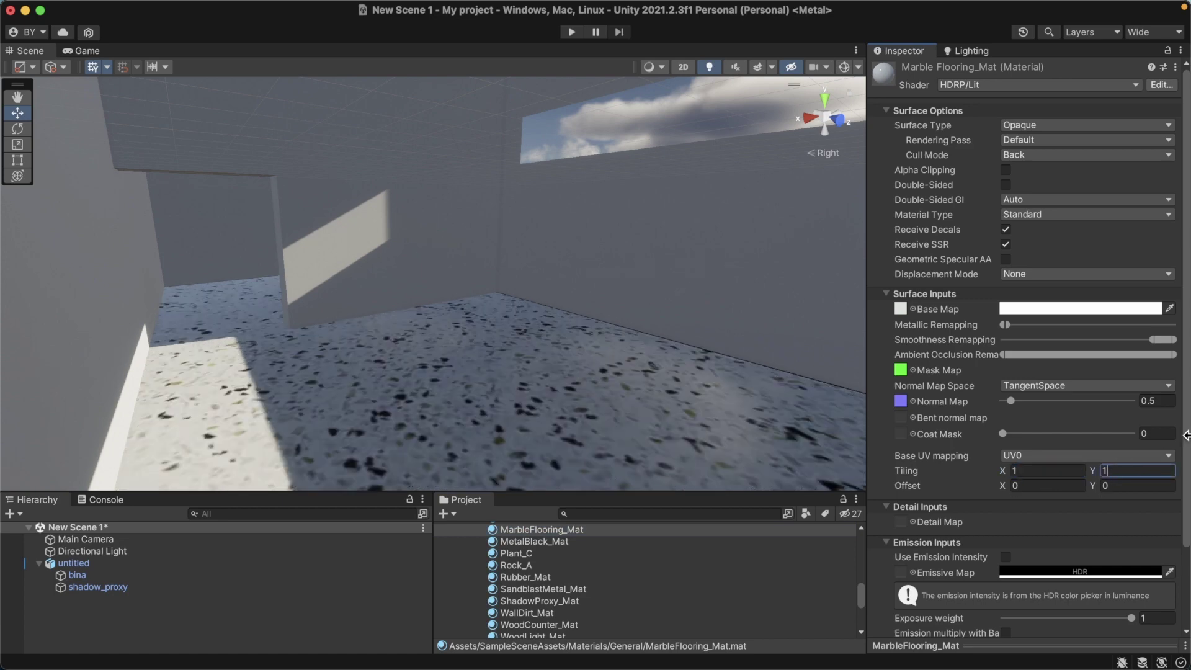
left_click(1053, 471)
type("0")
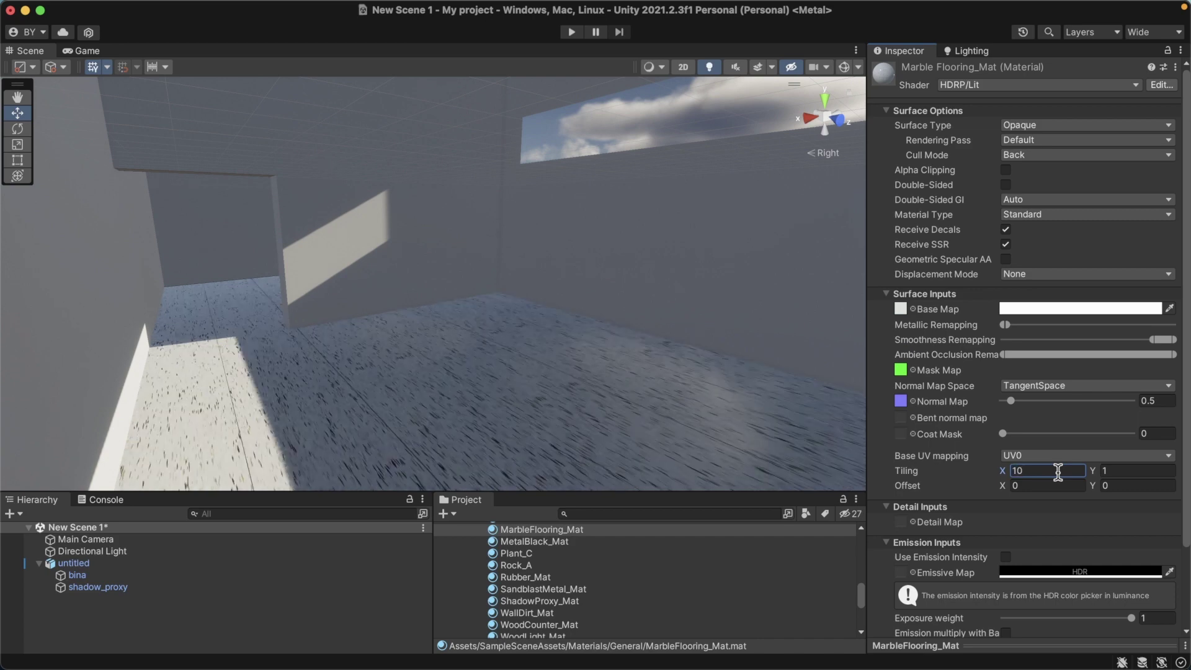
left_click(1144, 471)
type("0")
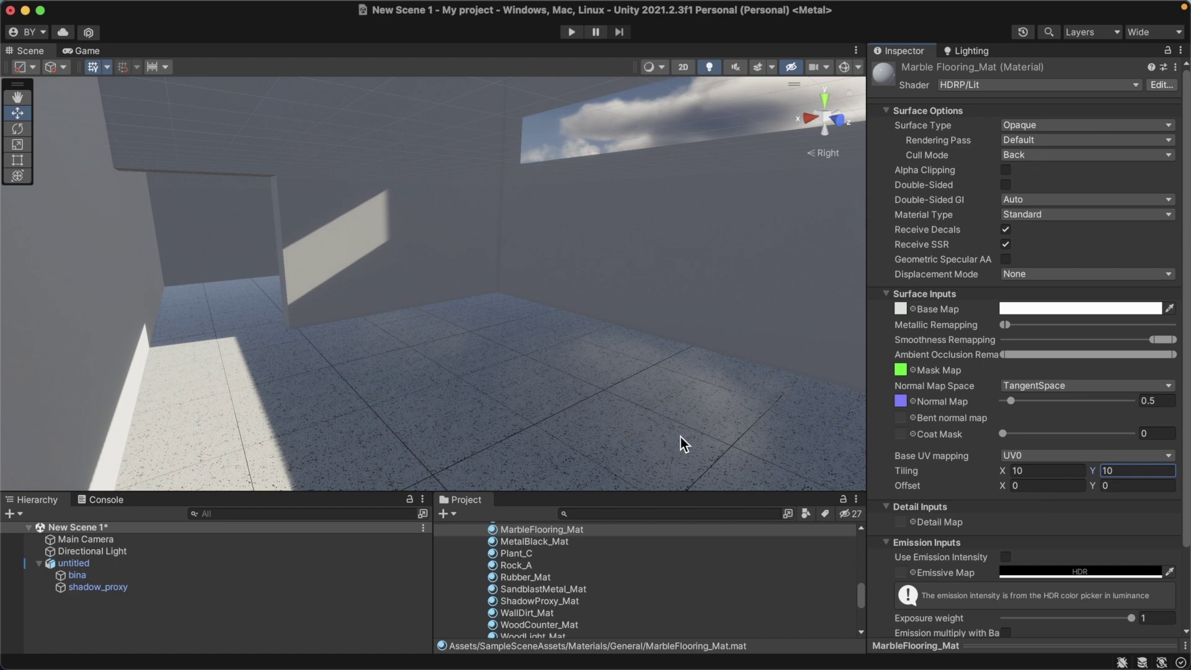
- Find ConcreteHoles_Mat in the Project window and drag it onto the room's walls
scroll(543, 608, "up", 3)
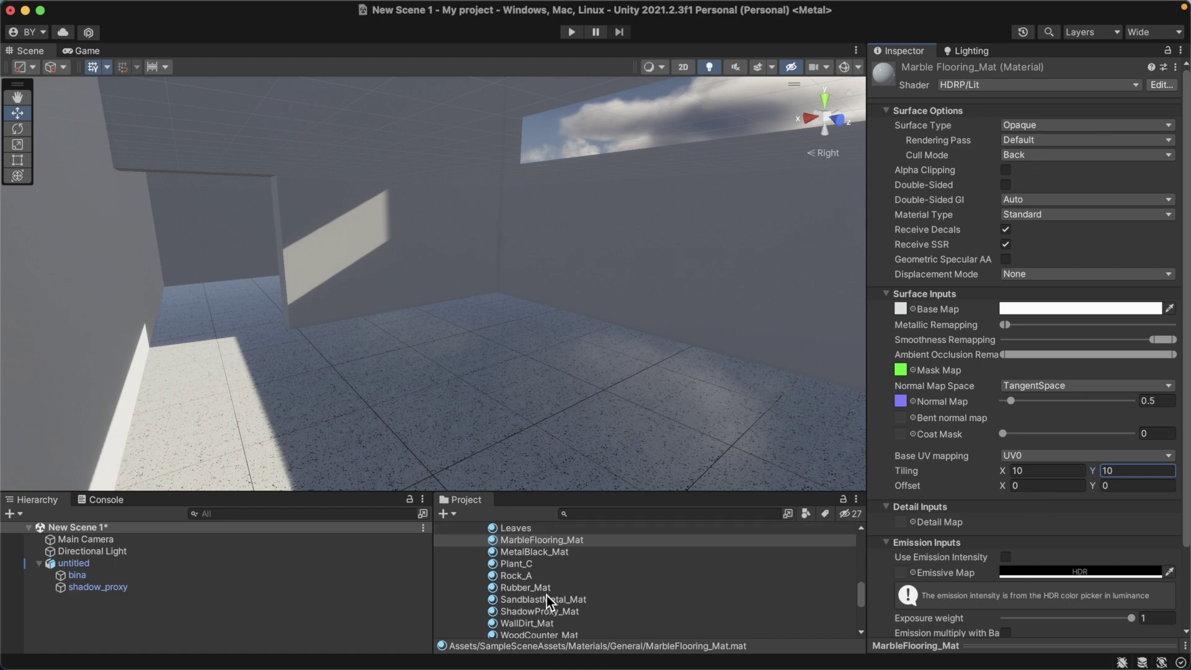
scroll(551, 589, "up", 2)
scroll(552, 587, "up", 3)
scroll(552, 586, "up", 2)
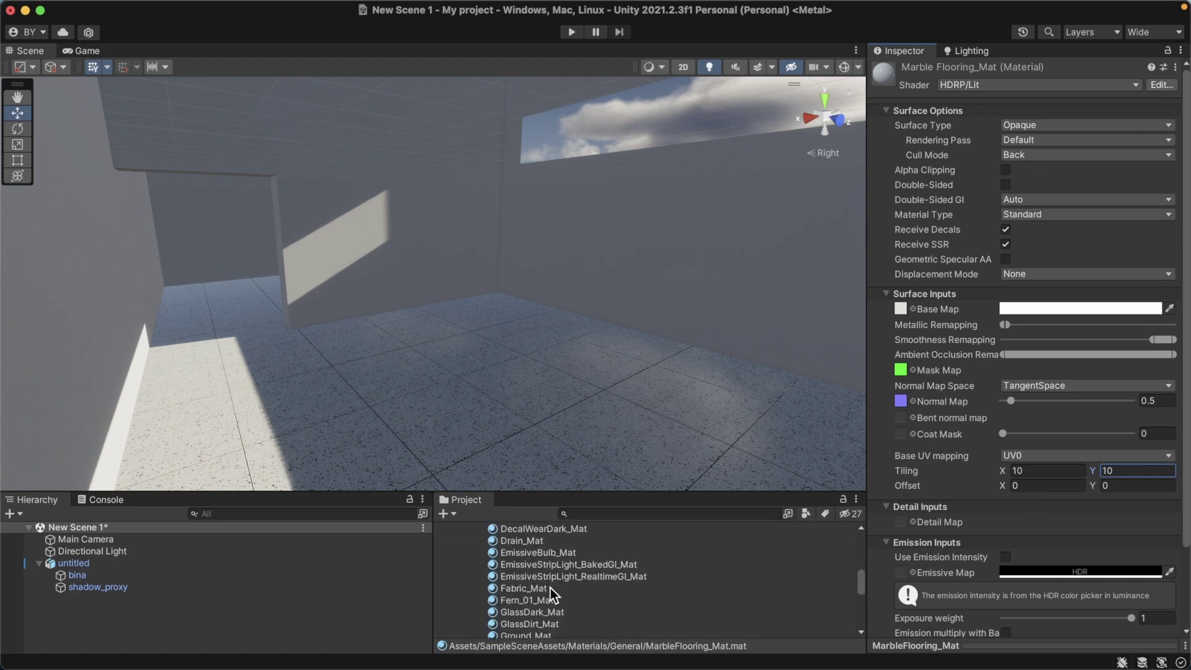
scroll(550, 588, "up", 2)
scroll(549, 588, "up", 2)
scroll(550, 589, "up", 1)
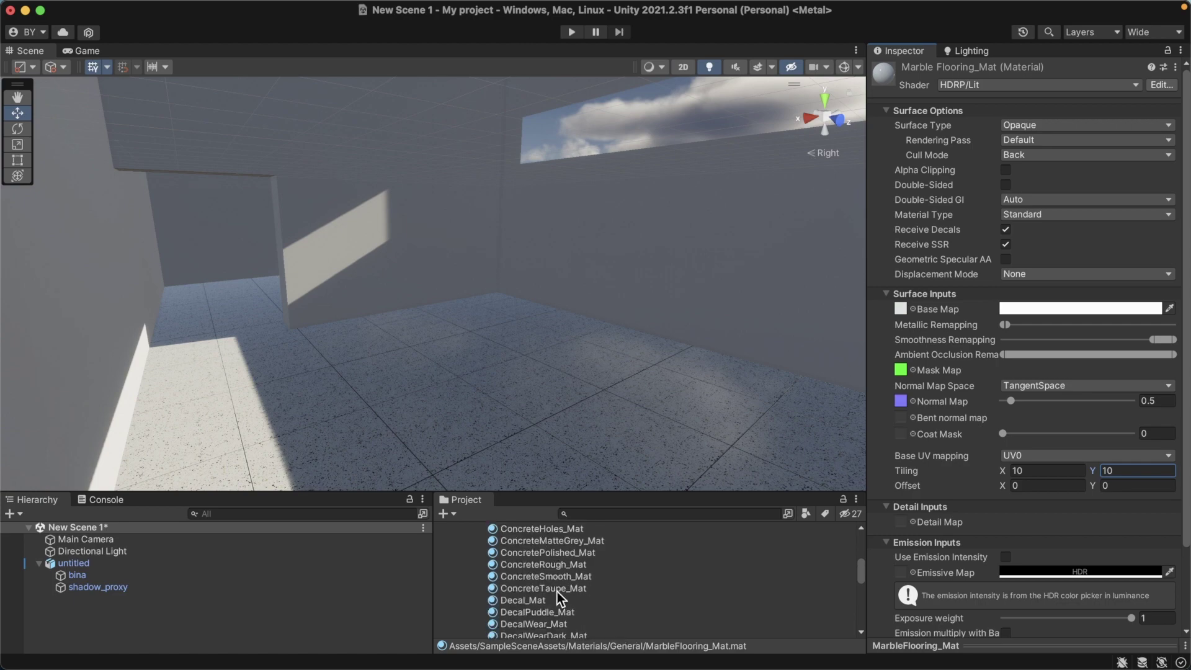
mouse_move(557, 532)
left_mouse_down()
mouse_move(675, 307)
mouse_move(668, 240)
left_mouse_up()
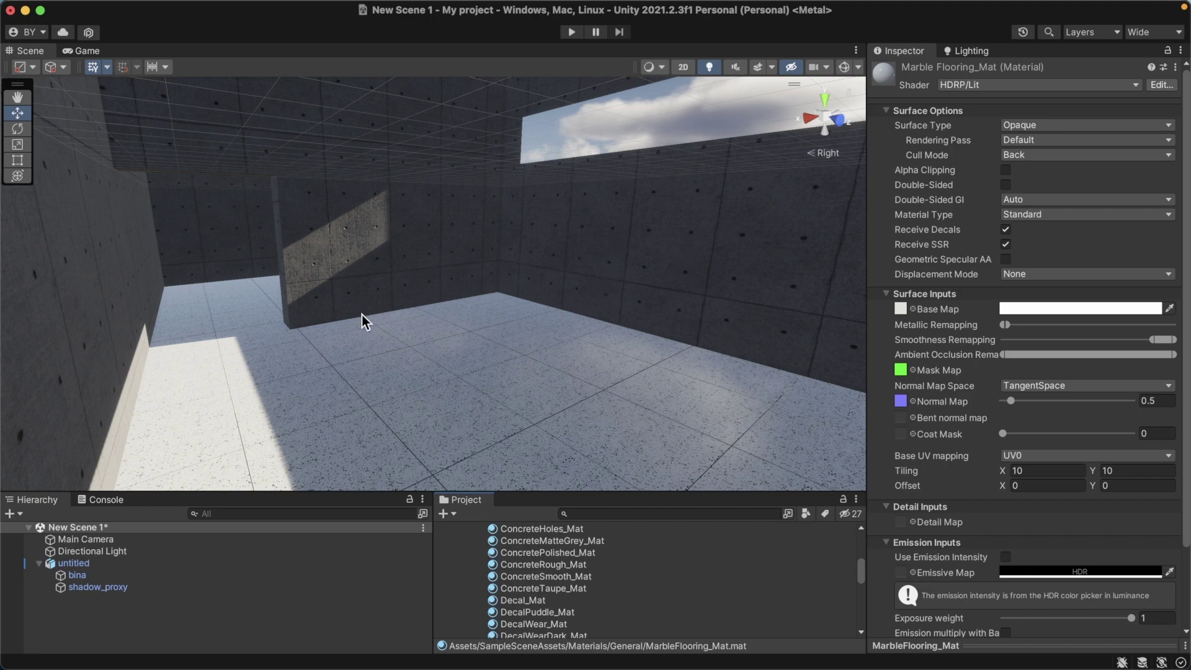
scroll(362, 315, "up", 3)
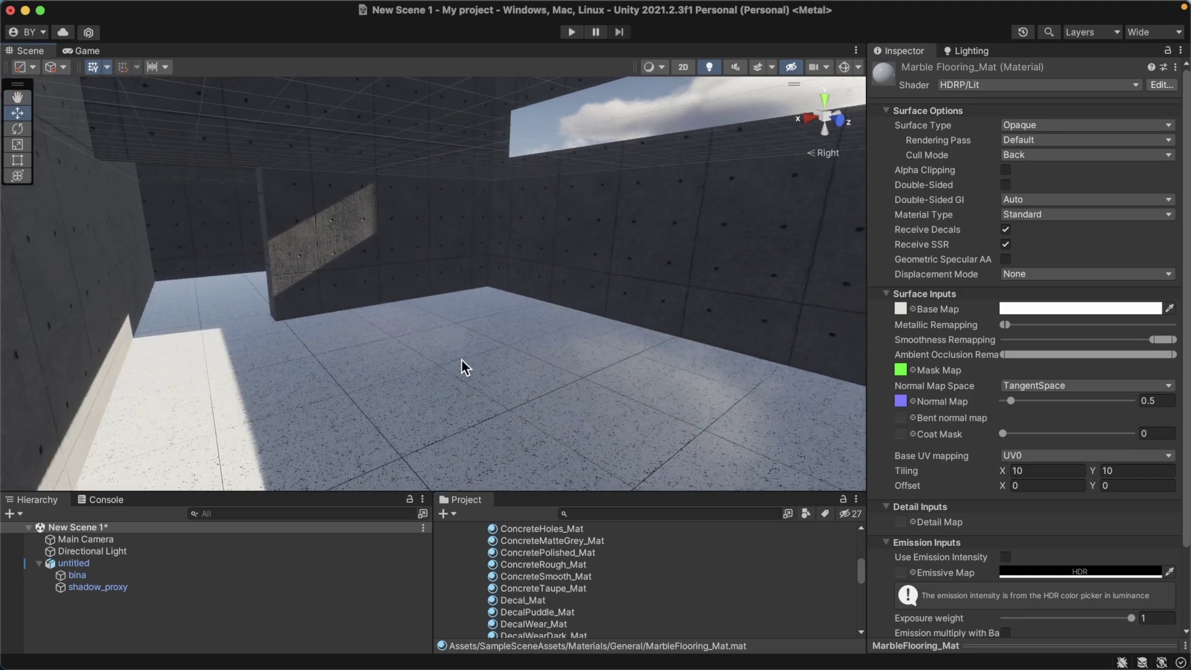
middle_click_drag(461, 366, 523, 355)
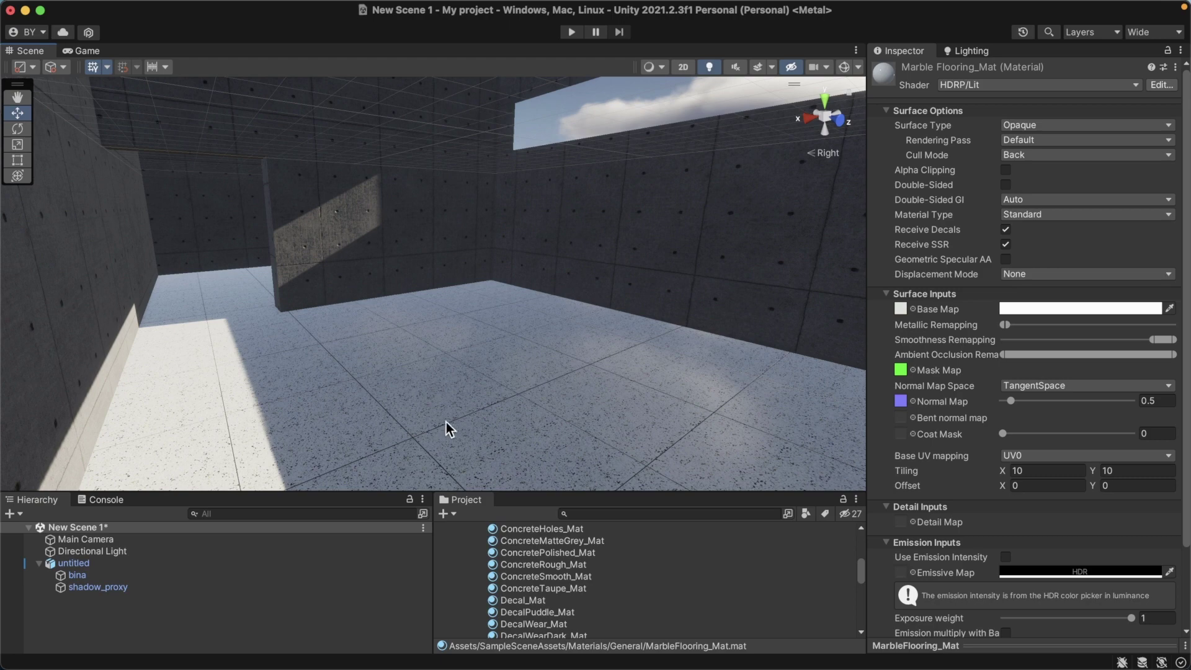
- Generate Lighting to bake the lightmaps, then look around the room's concrete walls
left_click(985, 51)
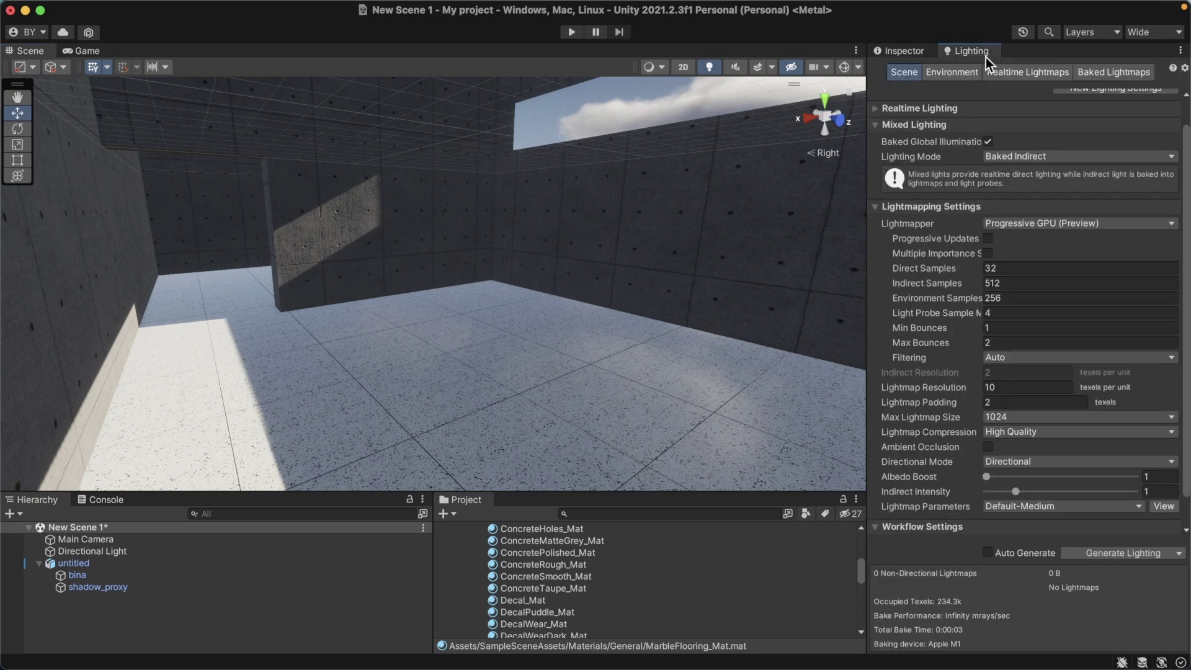
left_click(1102, 555)
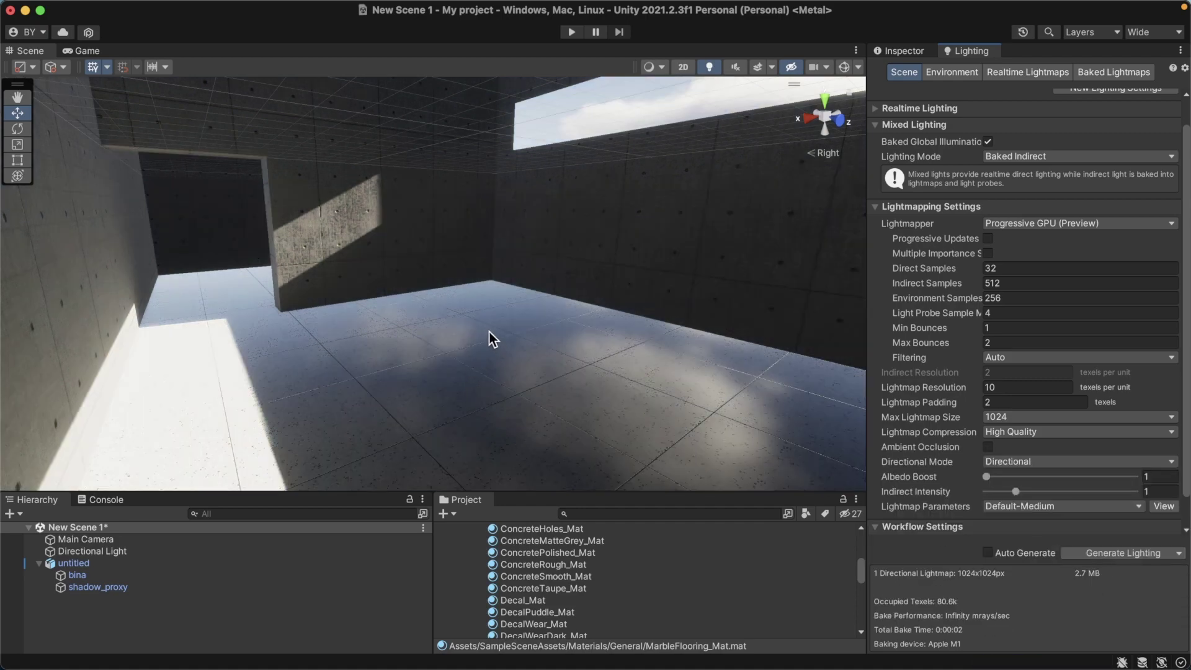
right_click_drag(457, 341, 423, 392)
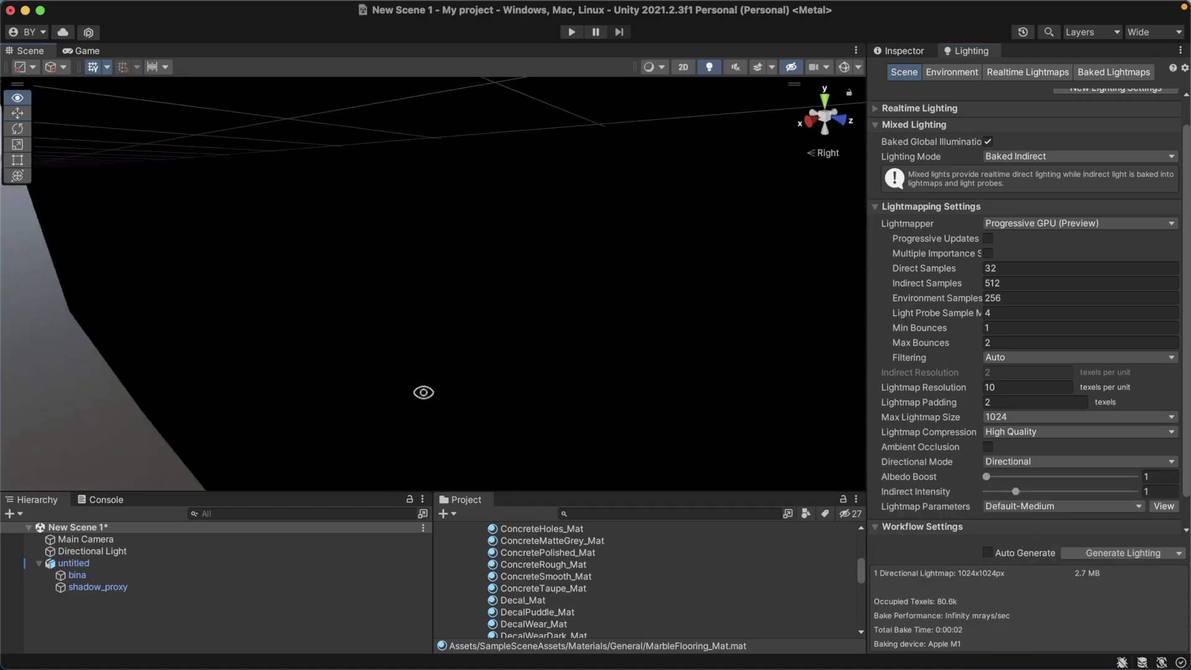
mouse_move(533, 313)
right_mouse_down()
mouse_move(398, 377)
mouse_move(452, 386)
right_mouse_up()
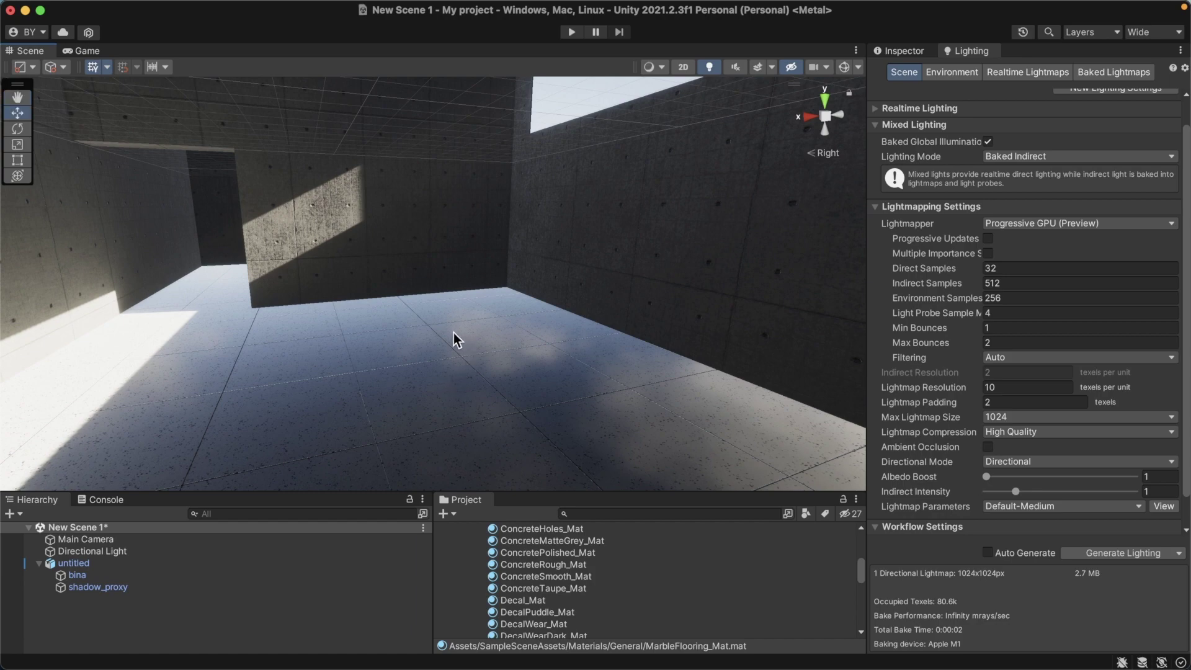
mouse_move(374, 315)
right_mouse_down()
mouse_move(352, 304)
mouse_move(401, 341)
mouse_move(666, 333)
right_mouse_up()
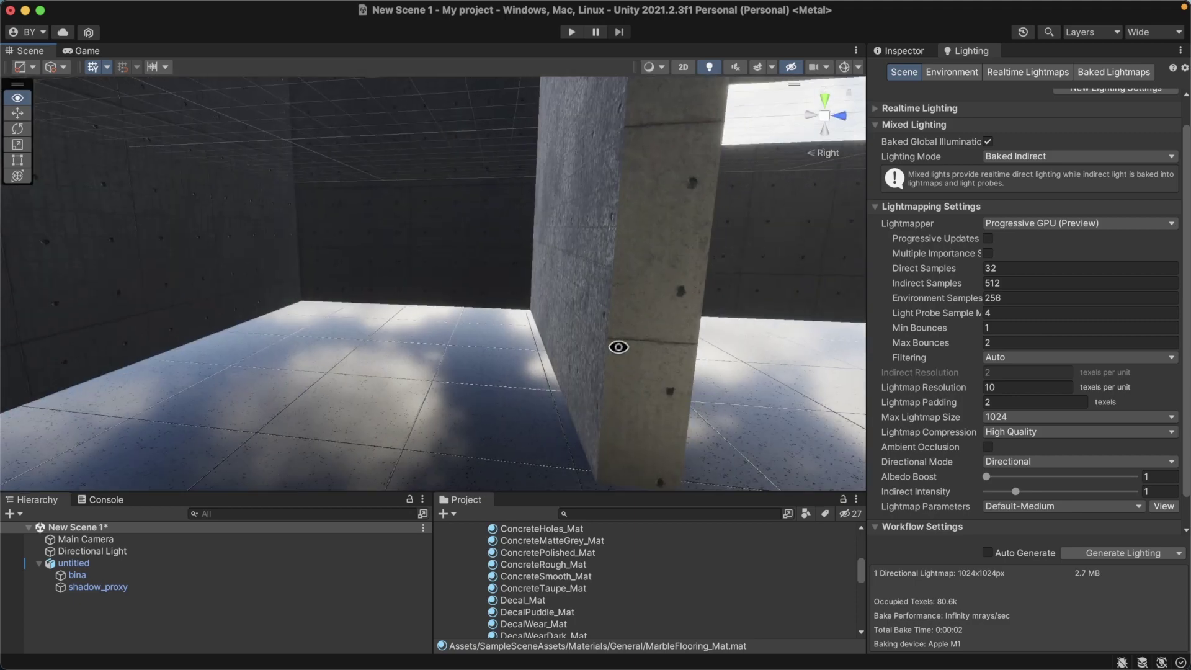
right_click_drag(666, 333, 617, 345)
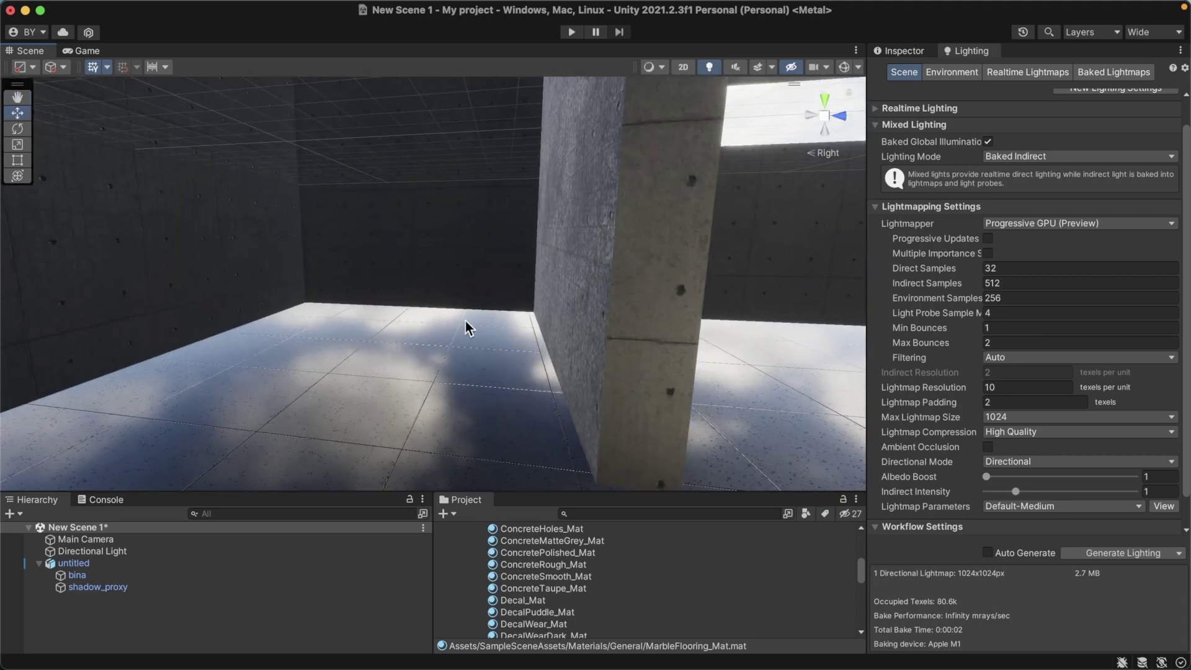
- Move through the room, then check it from Front and Left orthographic views
scroll(472, 330, "up", 5)
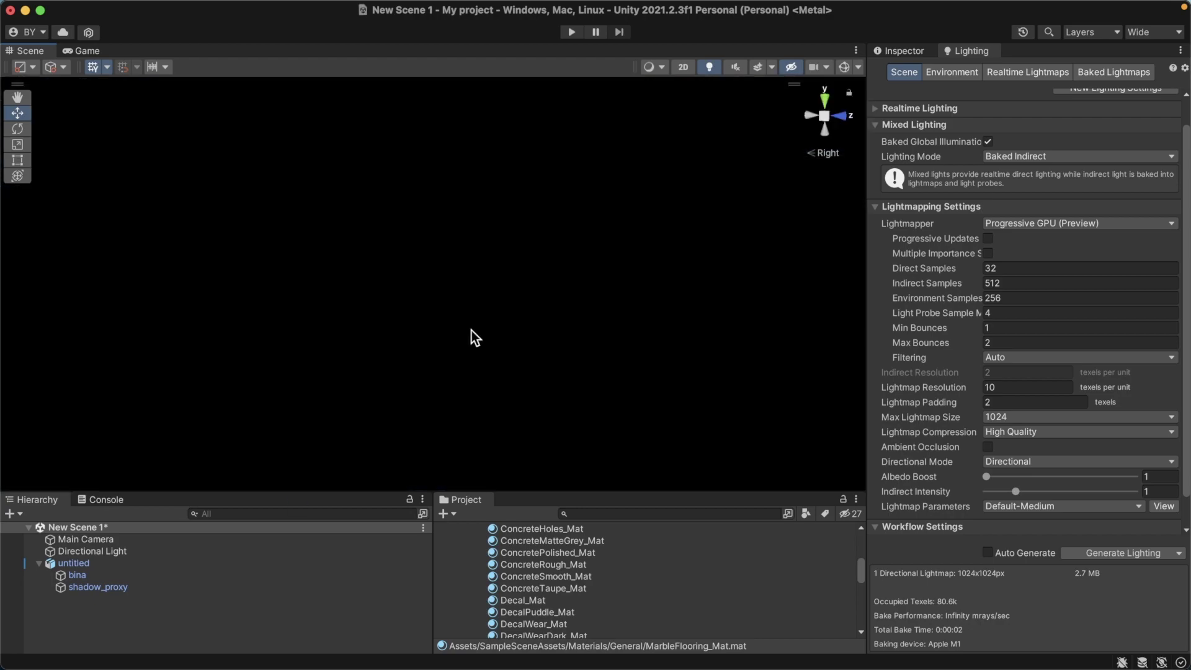
mouse_move(471, 330)
right_mouse_down()
mouse_move(541, 327)
mouse_move(403, 346)
right_mouse_up()
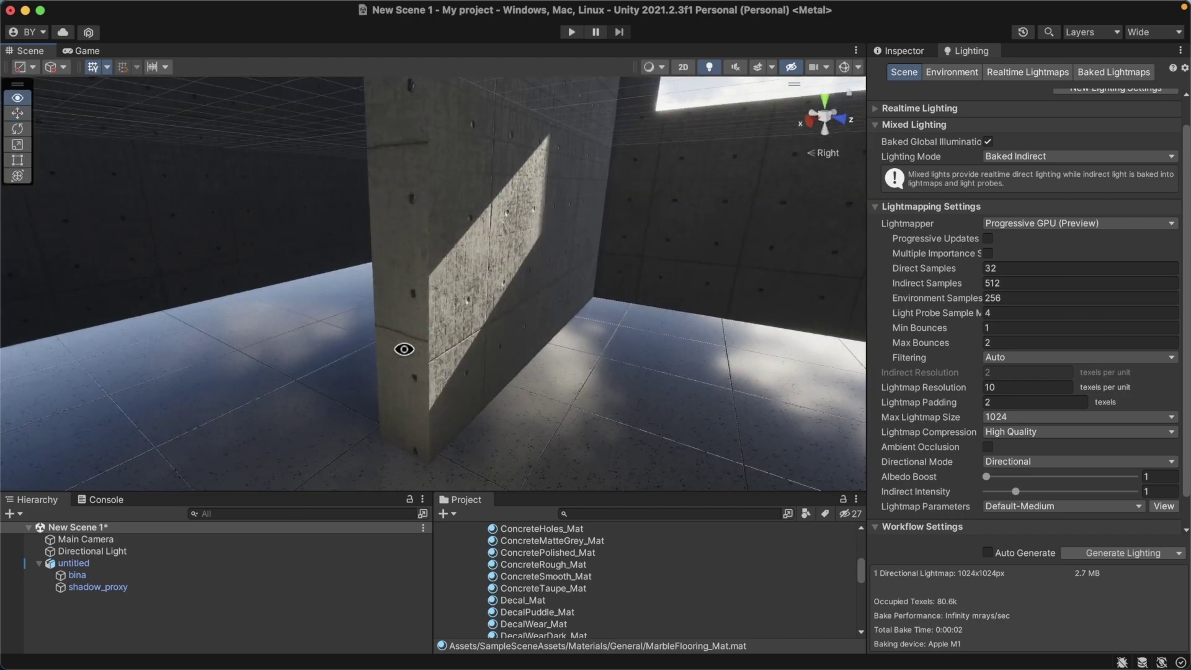
mouse_move(545, 359)
middle_mouse_down()
mouse_move(560, 282)
mouse_move(601, 381)
middle_mouse_up()
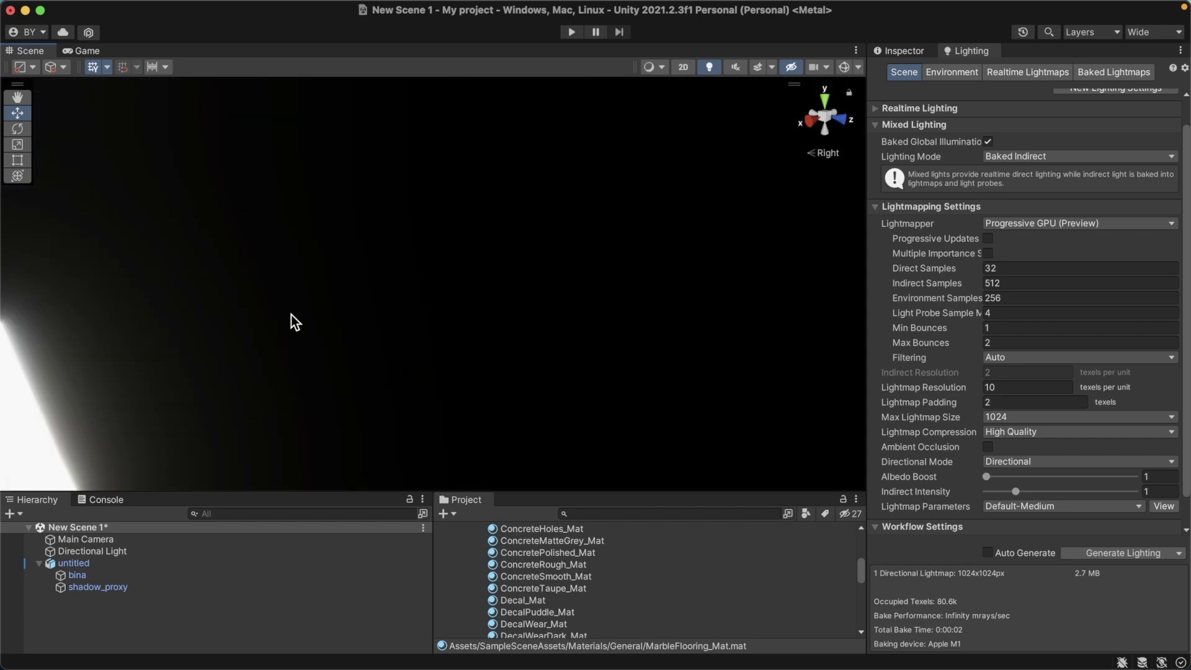
middle_click_drag(317, 344, 377, 345)
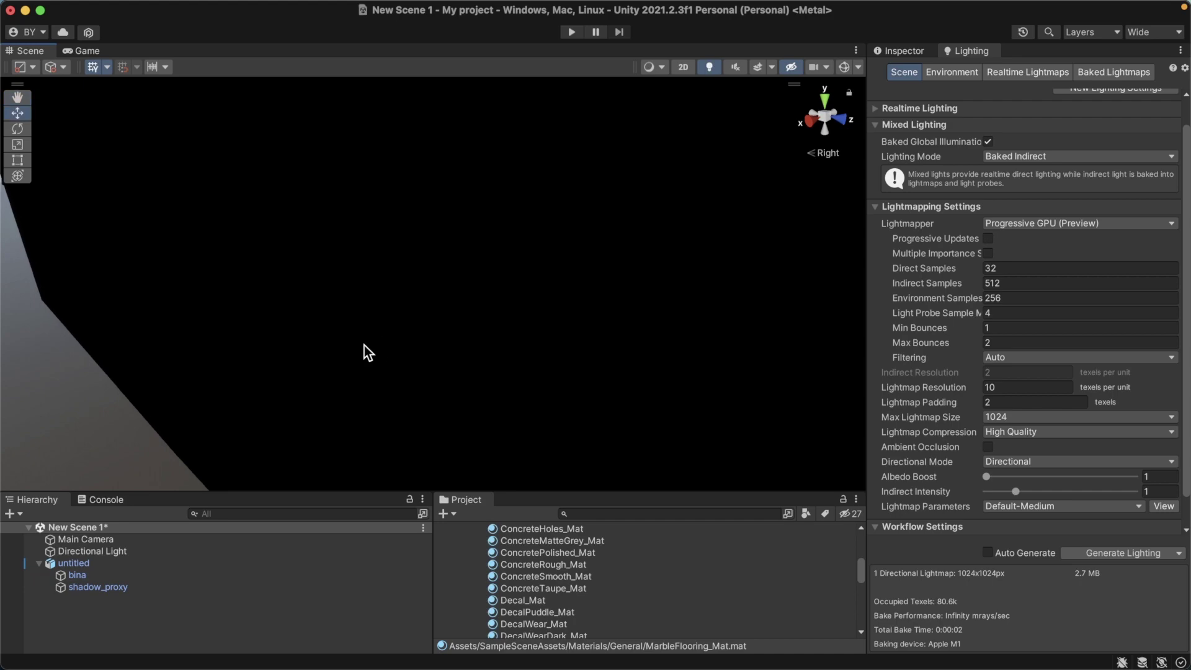
left_click(839, 134)
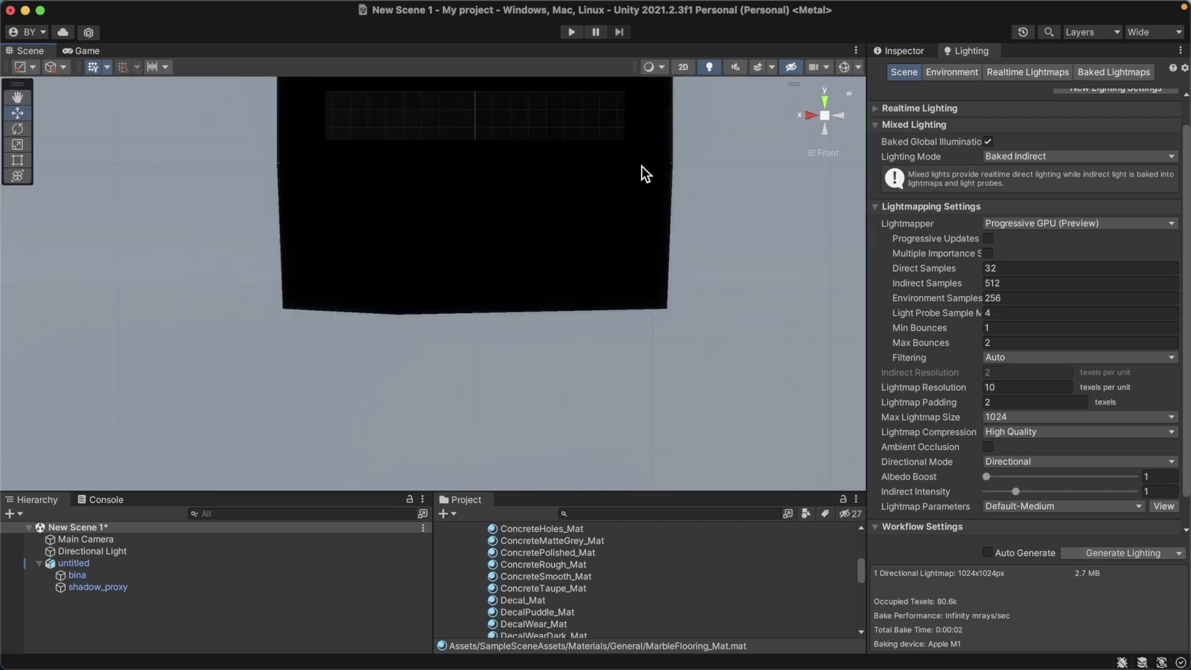
left_click(845, 117)
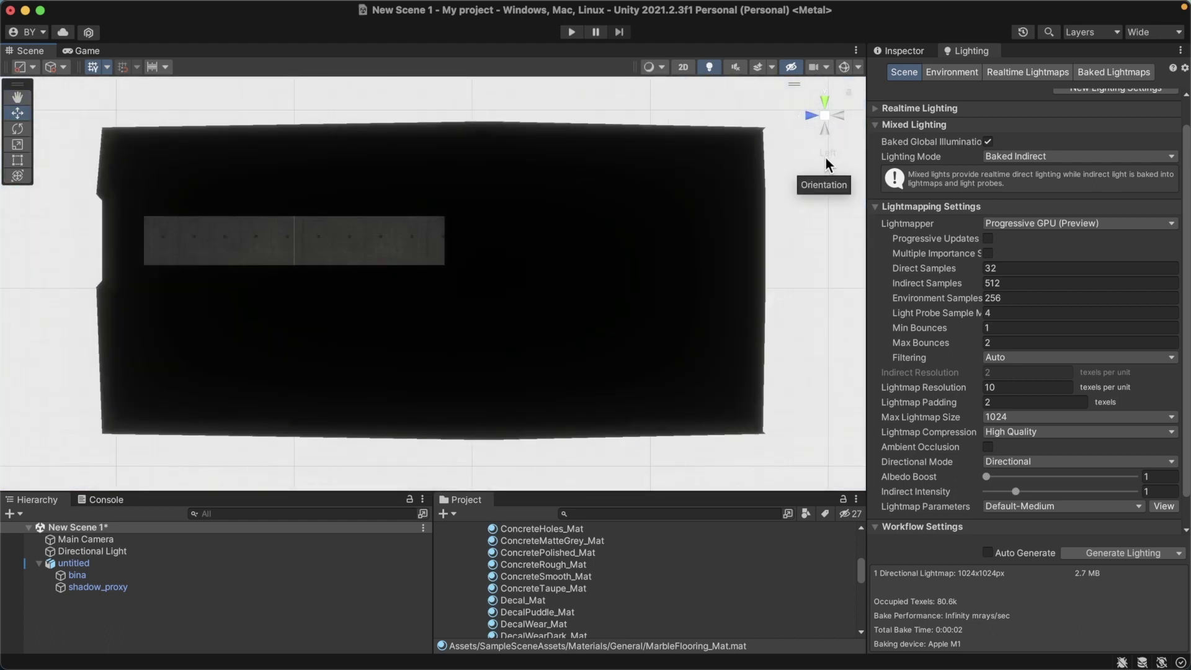
- Create an empty GameObject and add a Reflection Proxy Volume component by searching 'reflec'
right_click(90, 623)
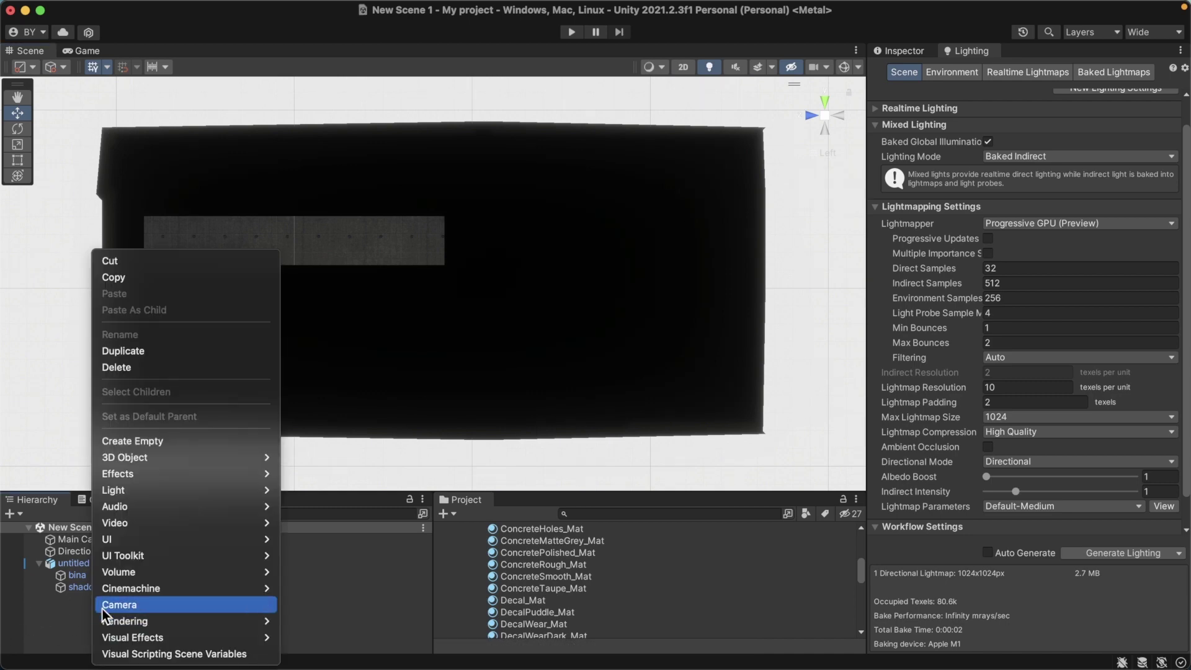
left_click(145, 442)
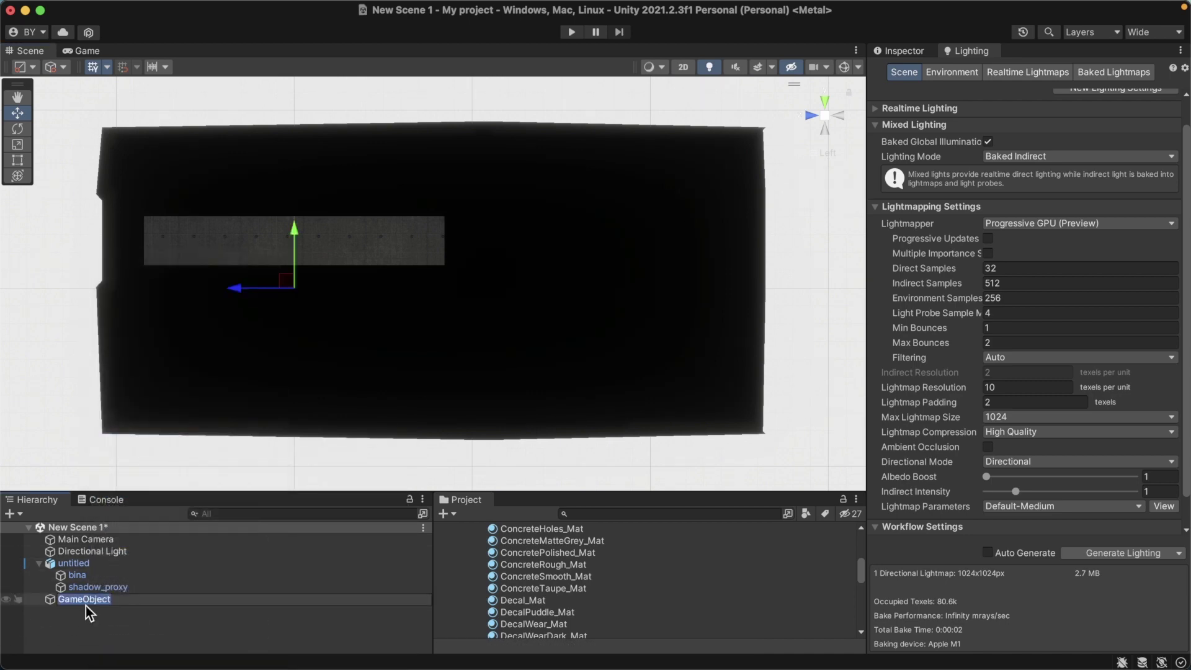
left_click(87, 611)
left_click(91, 601)
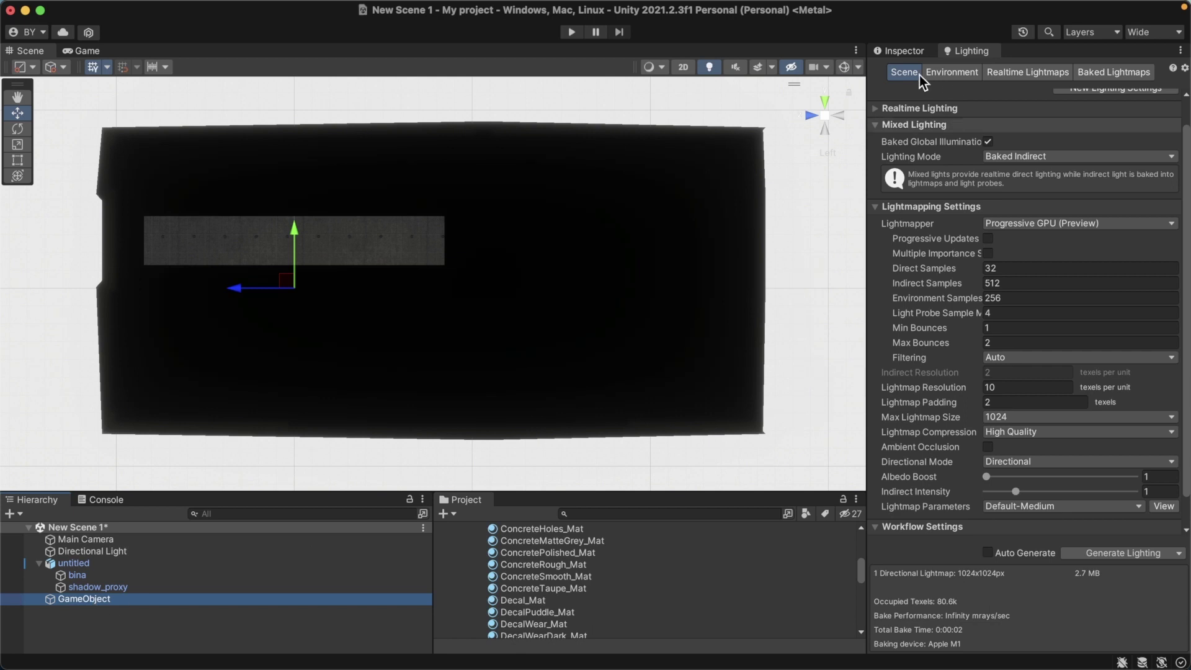
left_click(904, 52)
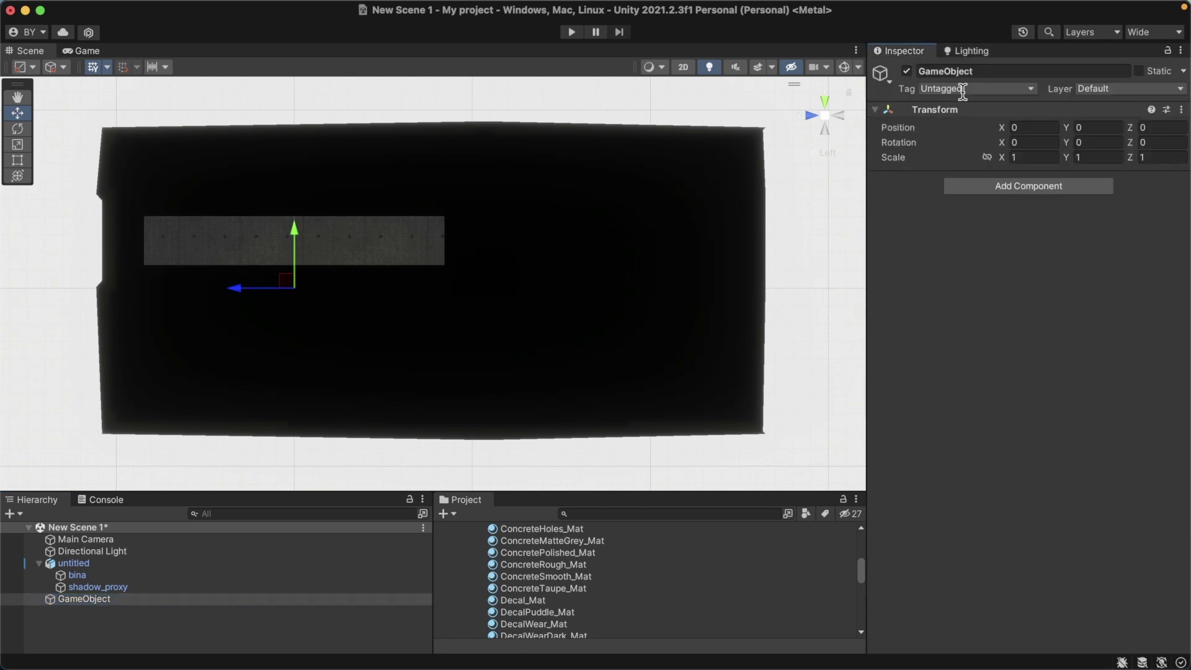
left_click(1048, 186)
type("reflec")
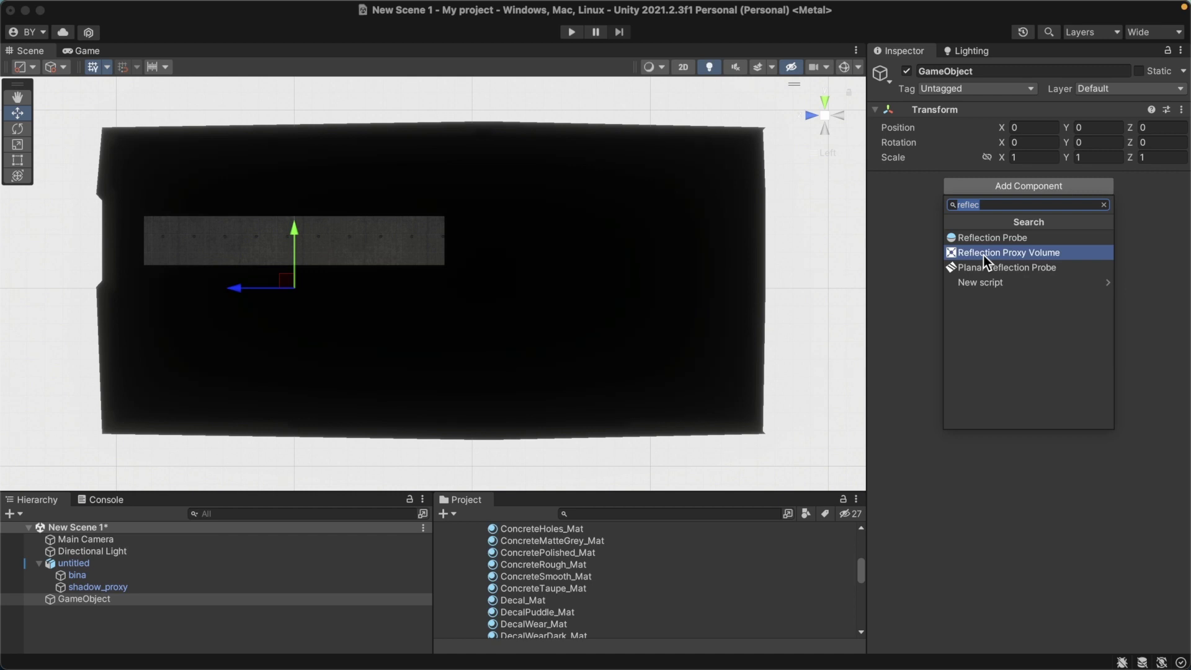
left_click(983, 255)
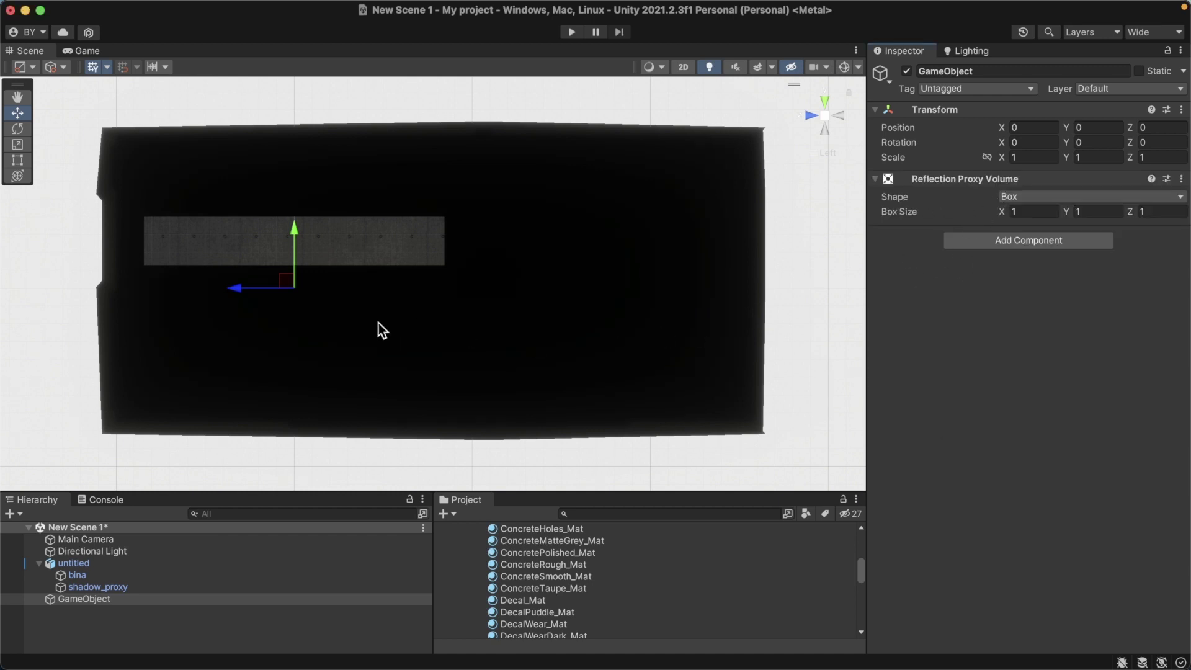
- With gizmos on and shadow_proxy hidden, stretch the proxy box along the room and floor-to-ceiling
left_click(844, 66)
left_click_drag(302, 289, 767, 309)
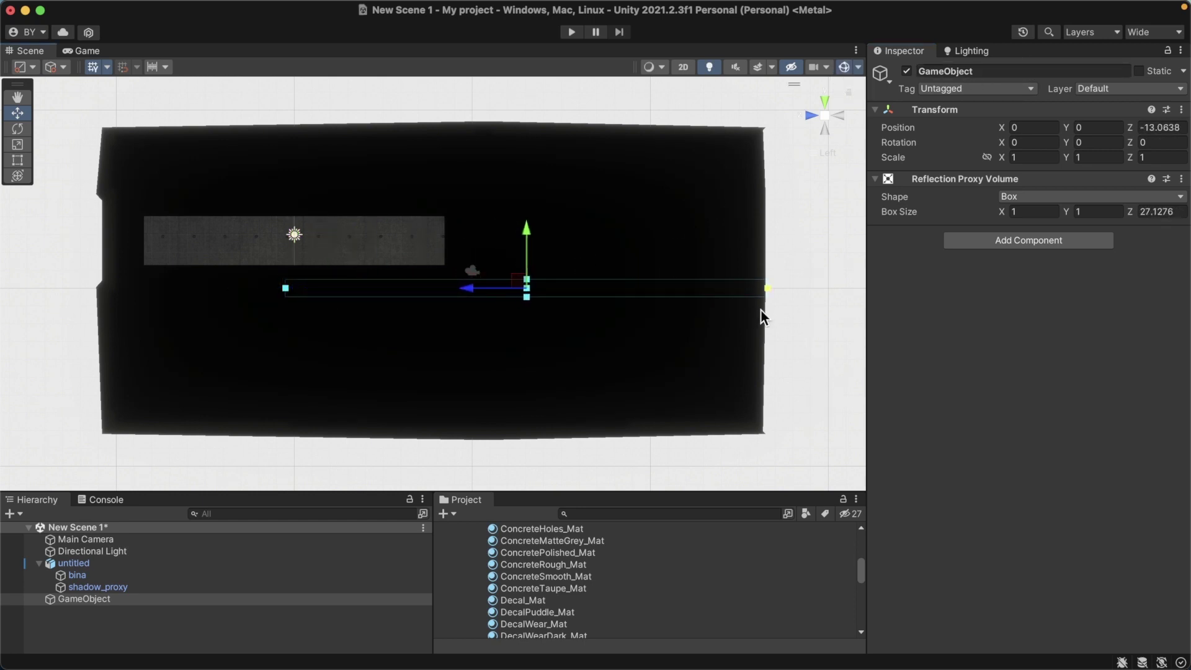
left_click_drag(768, 309, 755, 309)
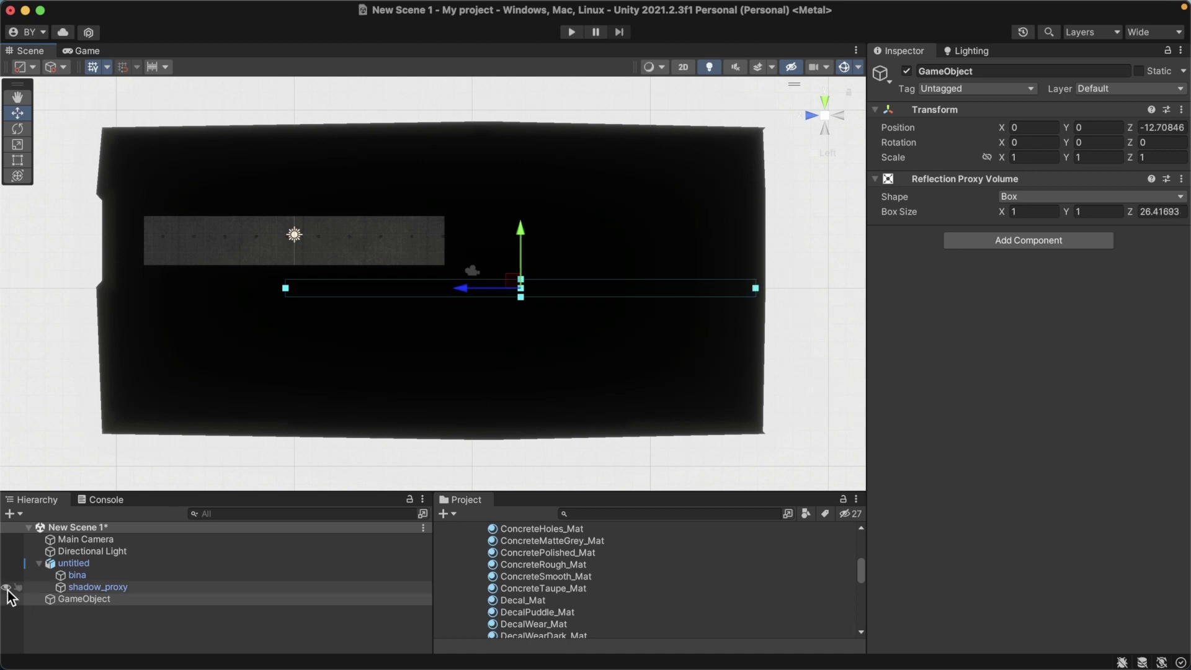
left_click(8, 599)
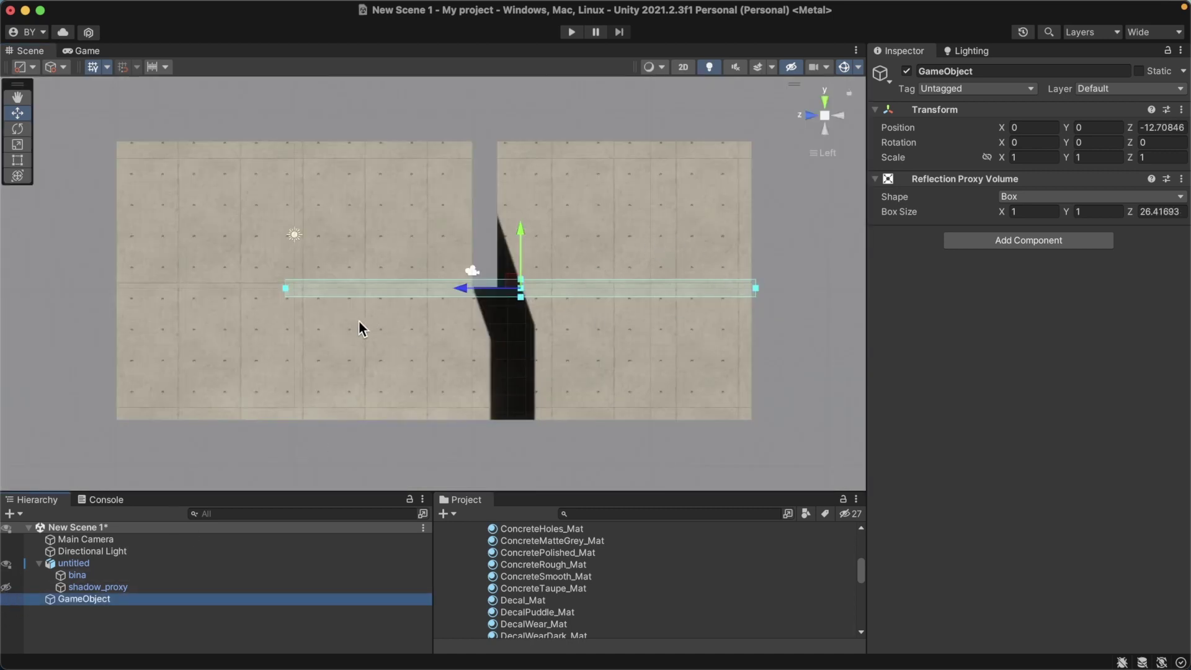
left_click_drag(285, 288, 113, 302)
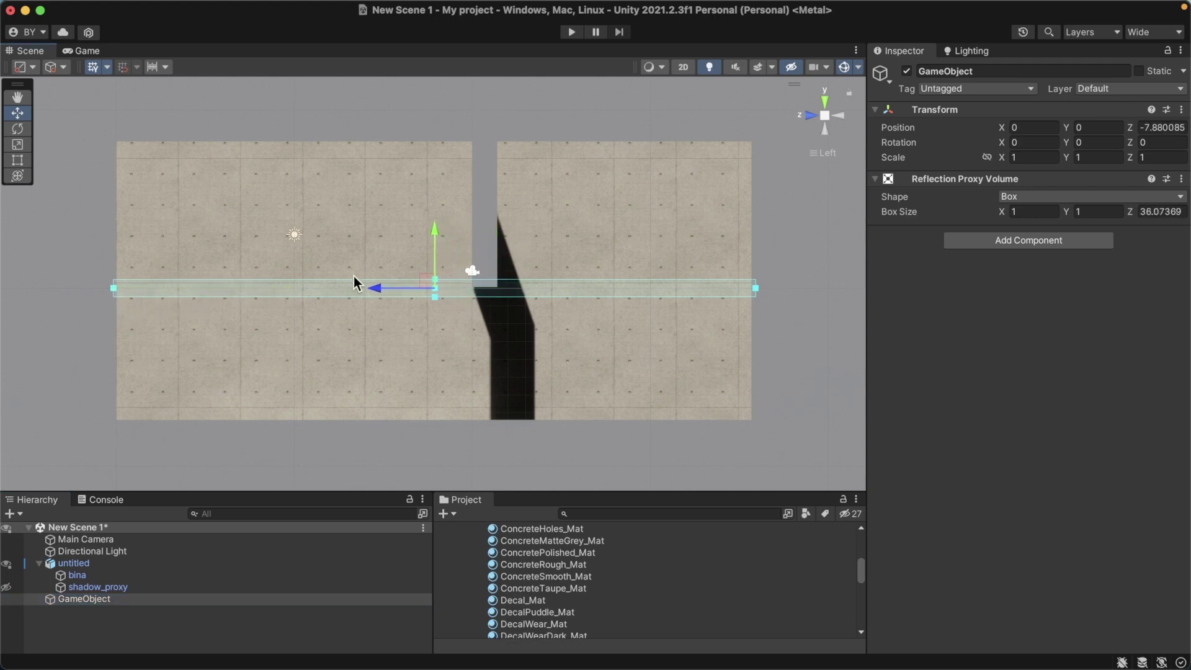
left_click_drag(434, 297, 432, 423)
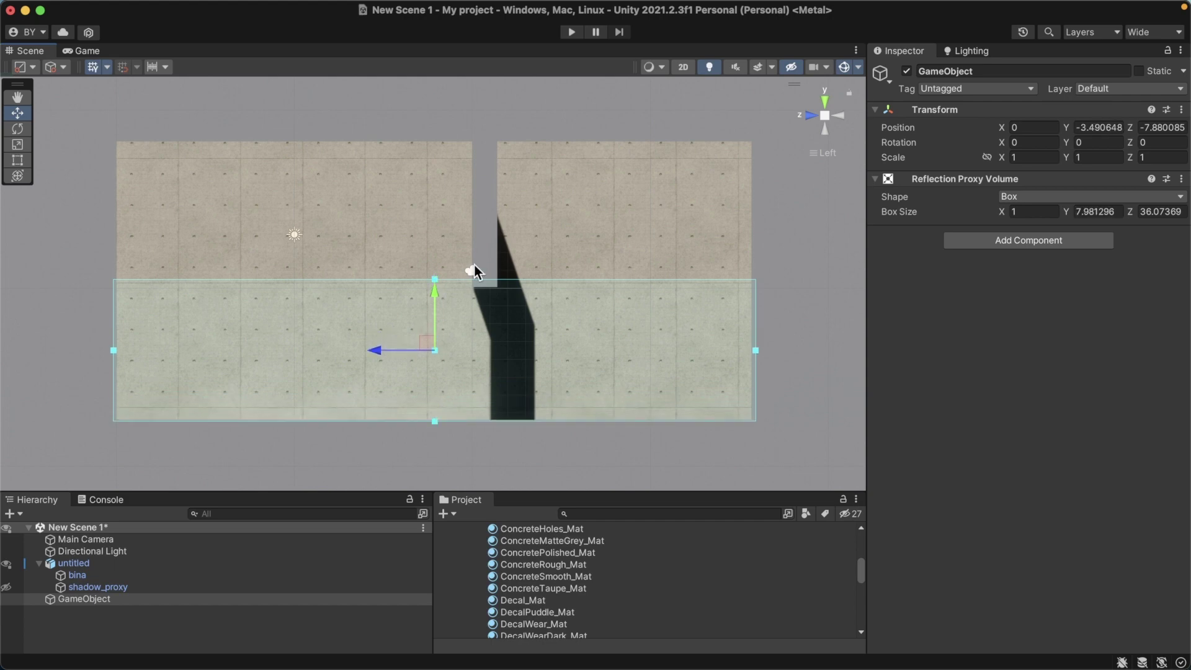
left_click_drag(435, 279, 448, 137)
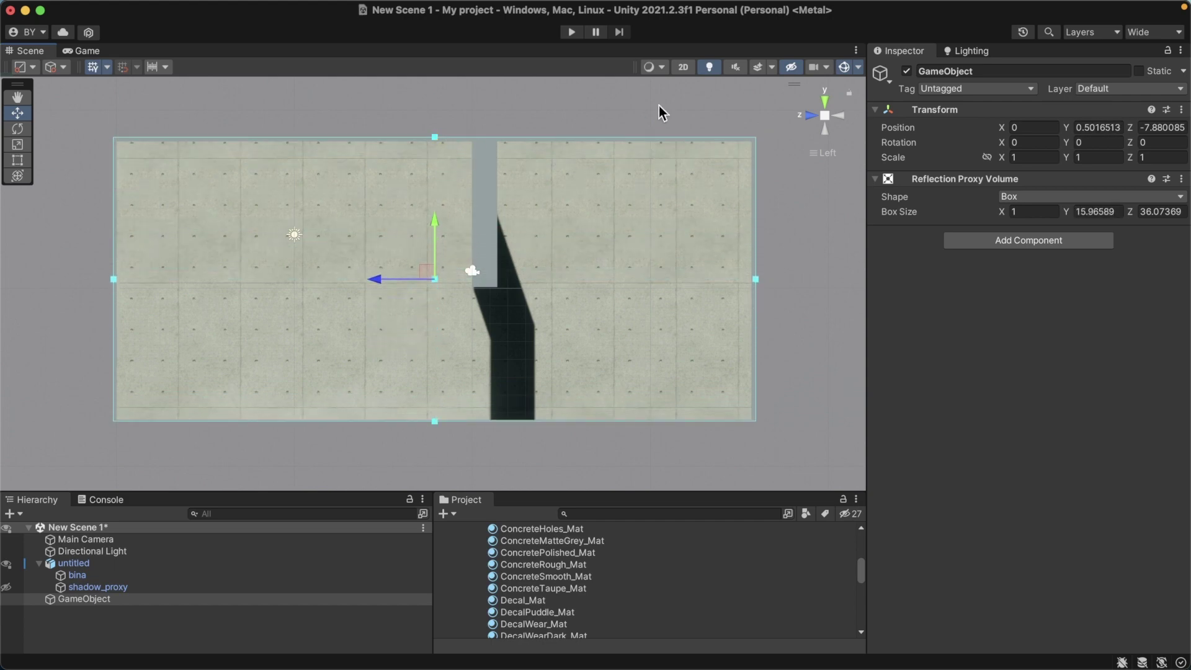
- From the other side view, widen the box across the room to about 20 × 16 × 36
left_click(841, 116)
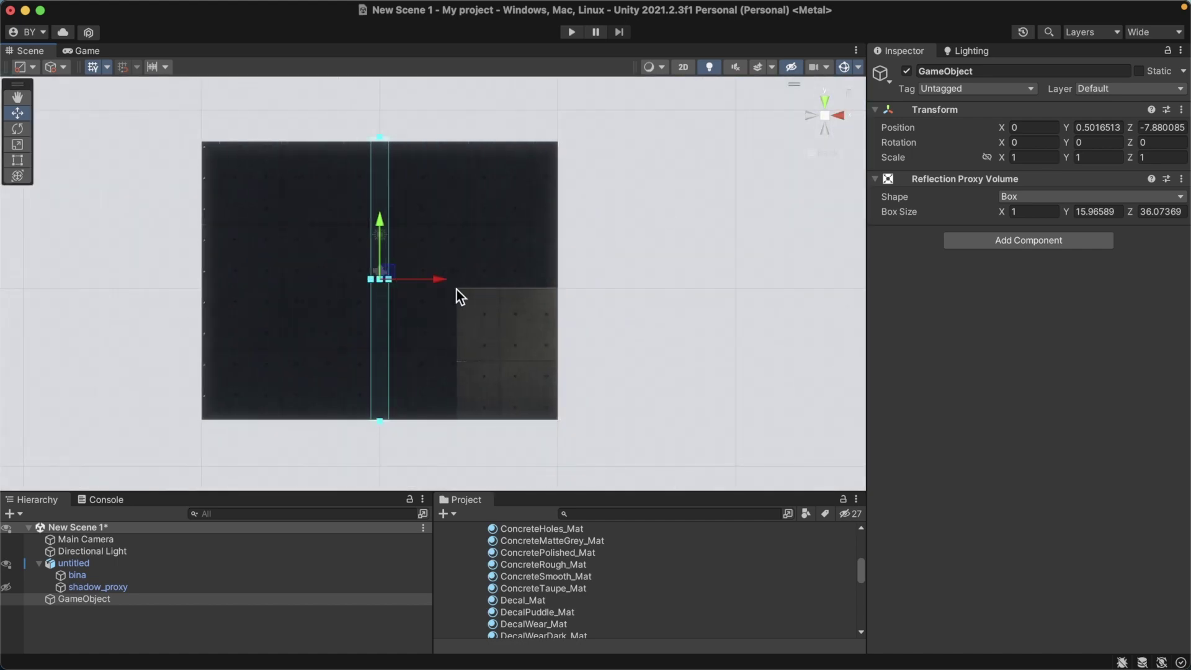
left_click_drag(371, 280, 199, 295)
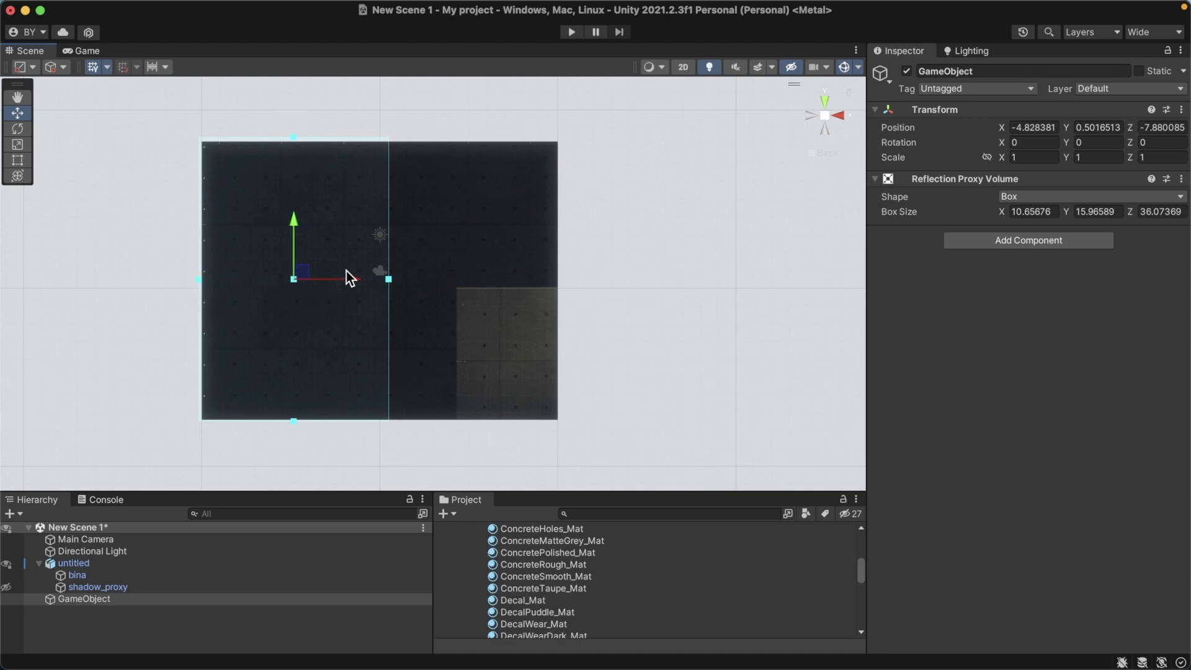
left_click_drag(387, 279, 559, 280)
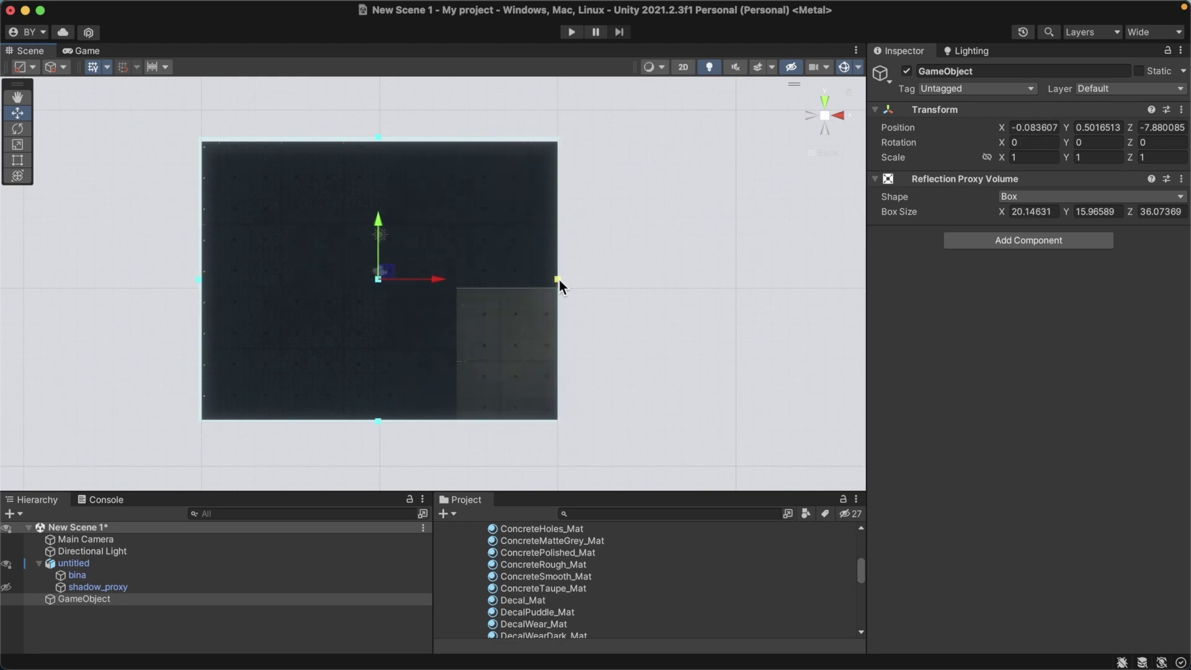
left_click(826, 153)
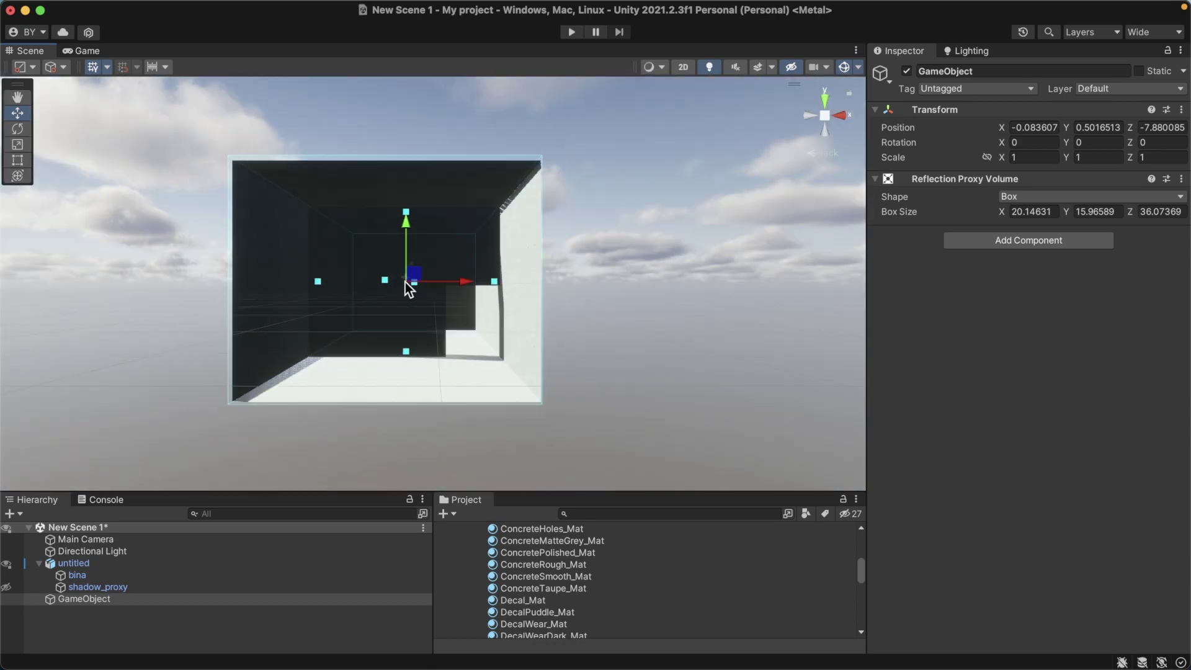
left_click_drag(409, 288, 554, 318, "alt")
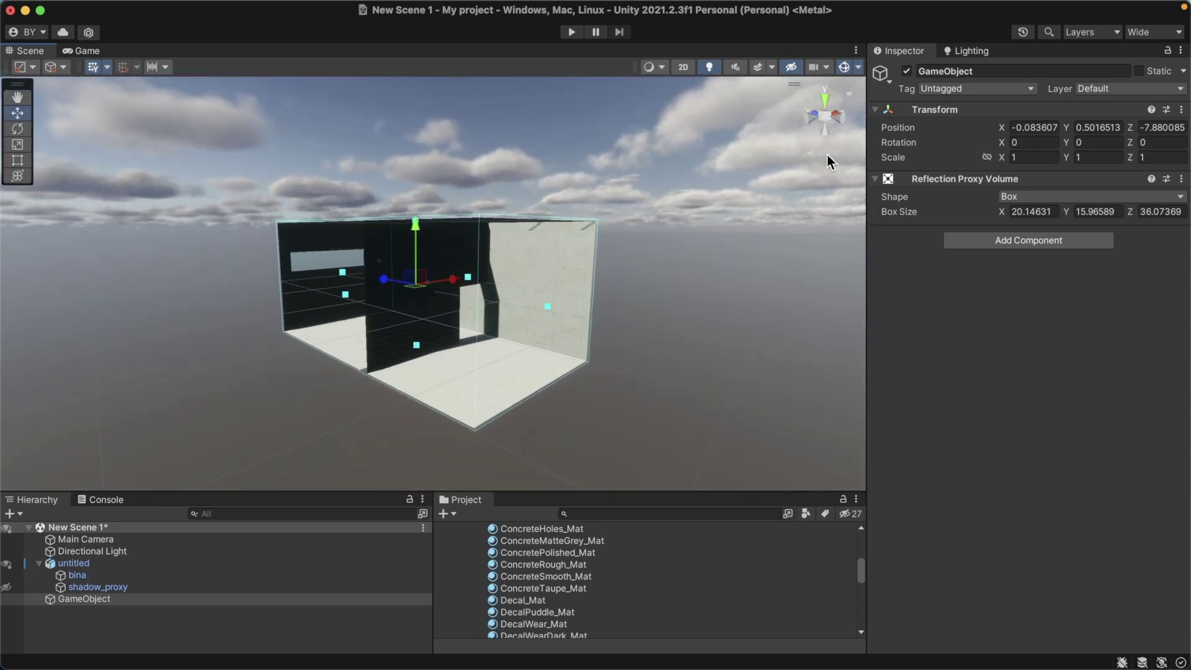
left_click(827, 152)
left_click(835, 126)
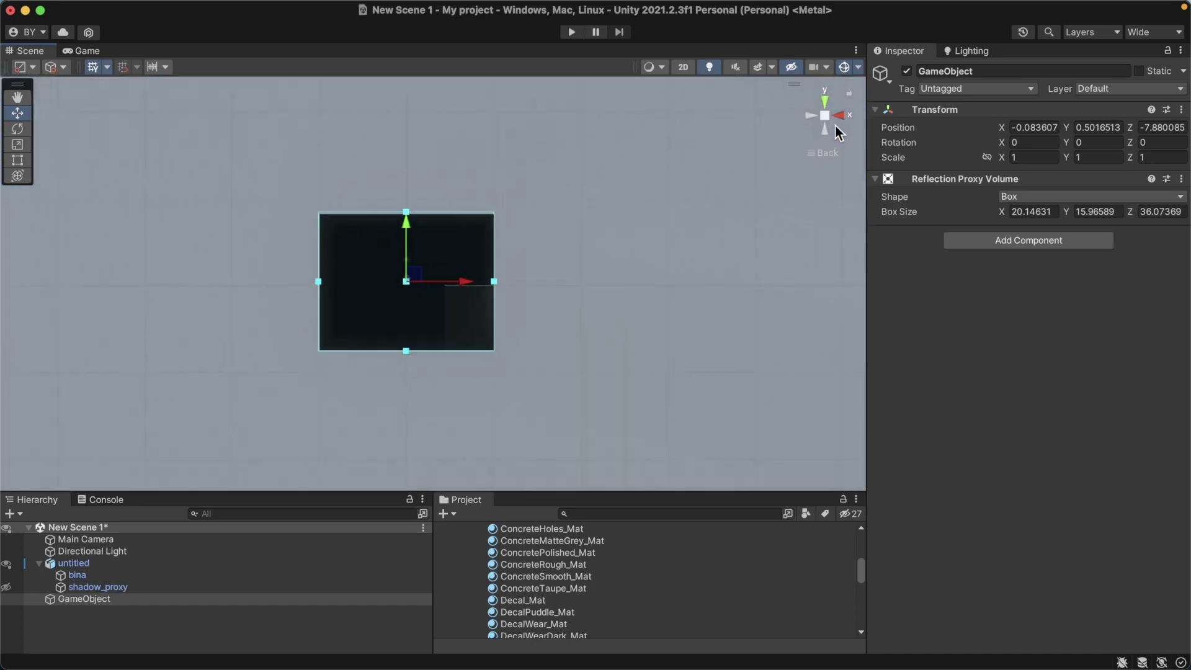
left_click(839, 116)
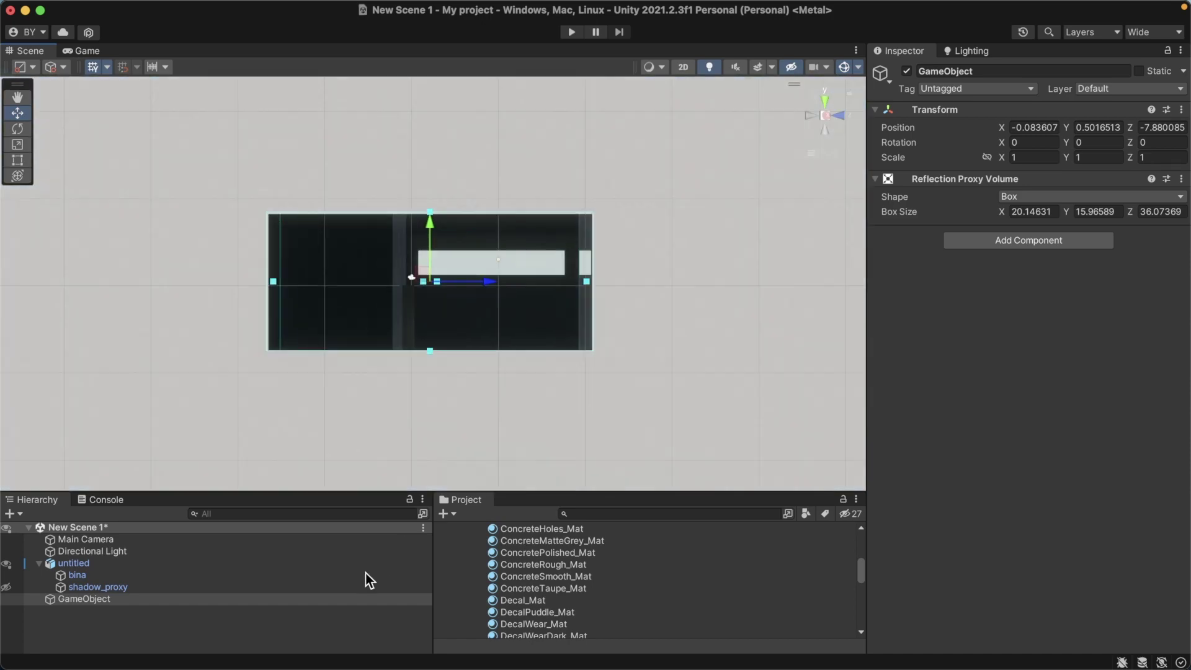
left_click(114, 629)
- Create a new Reflection Probe from the Hierarchy's Light menu and select it
right_click(114, 629)
mouse_move(211, 490)
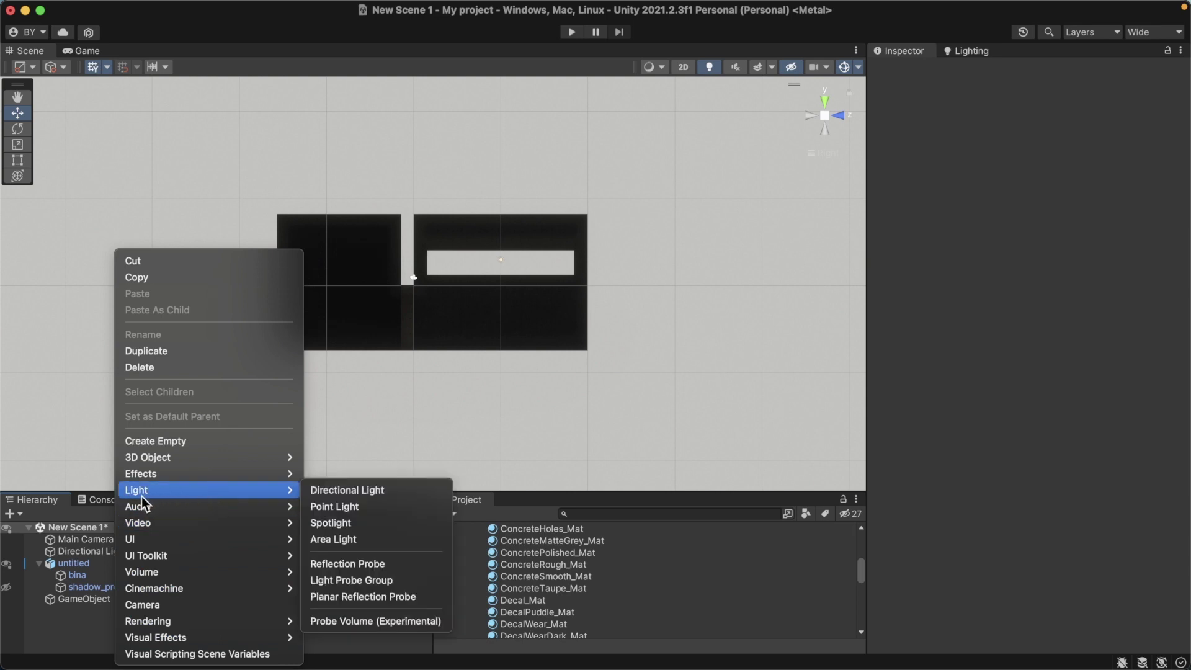
left_click(336, 564)
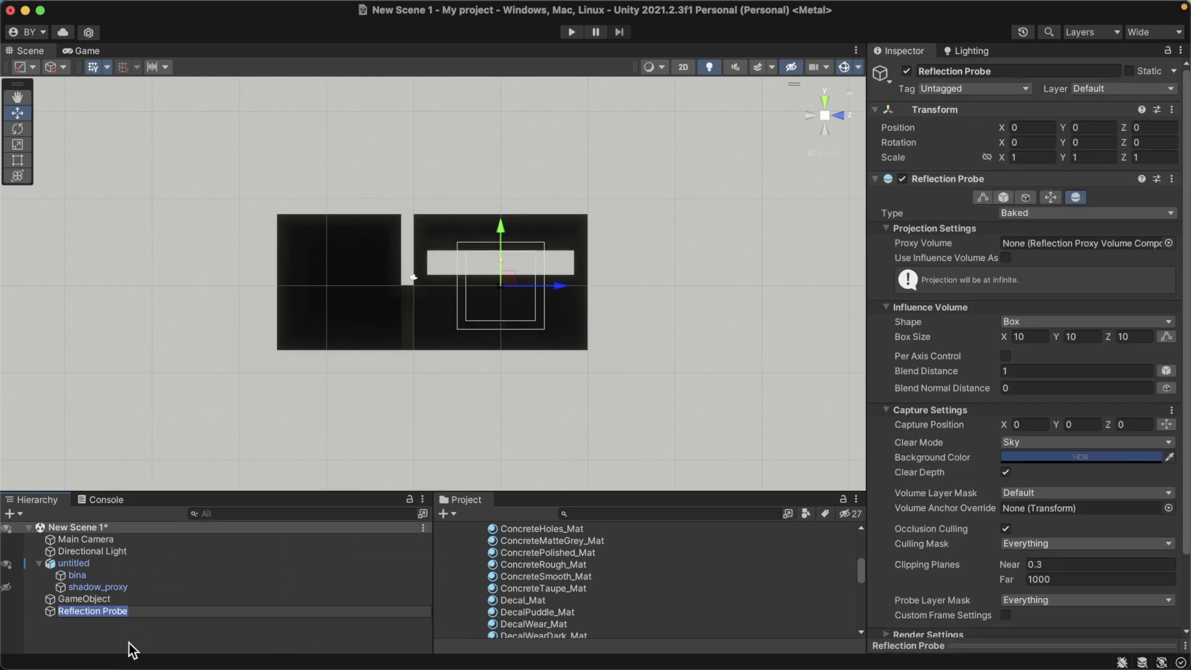
left_click(132, 629)
left_click(148, 610)
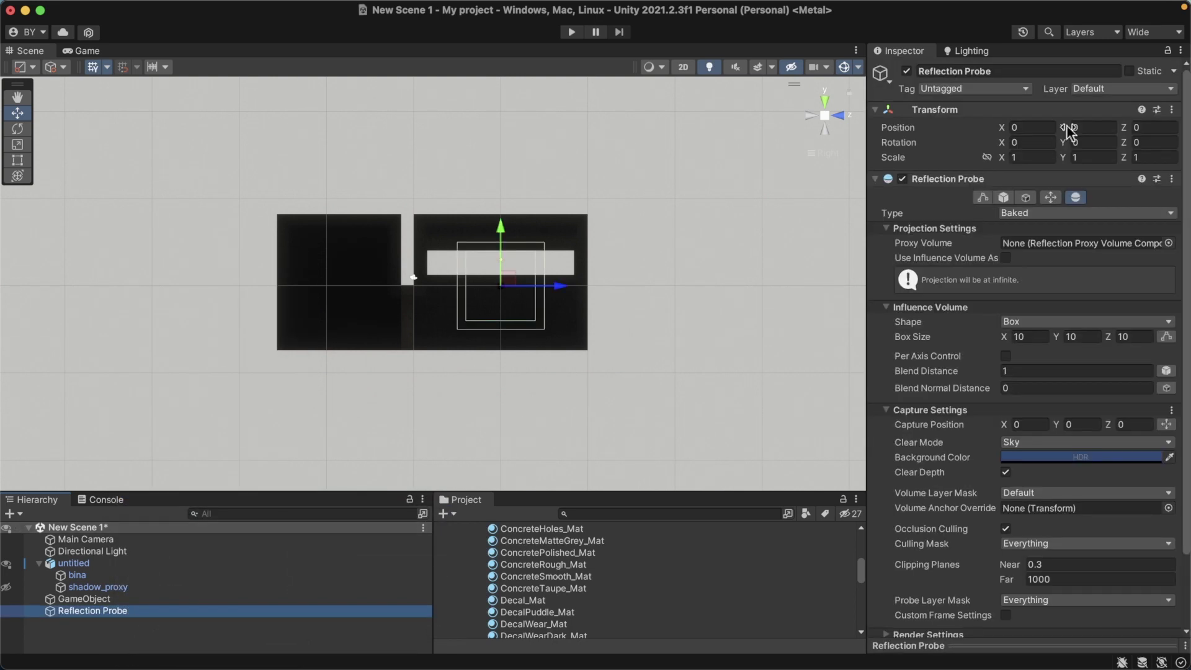
- Set the probe's Proxy Volume to GameObject and turn on Distance Based Roughness
scroll(471, 290, "up", 2)
scroll(476, 286, "up", 2)
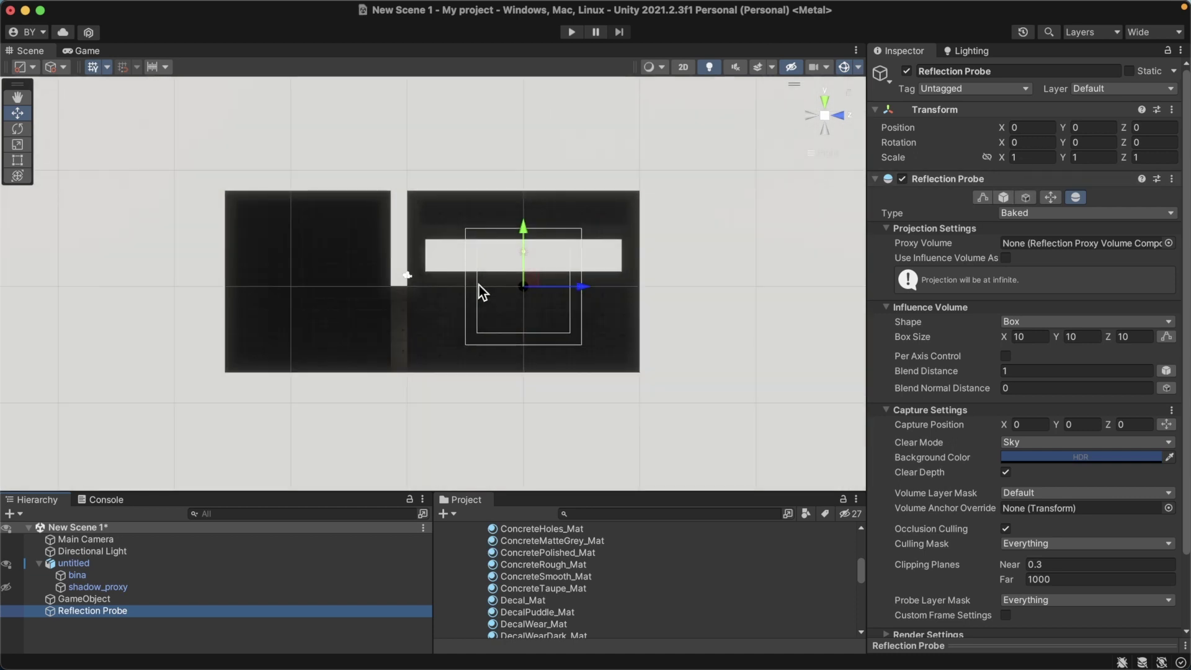
scroll(480, 284, "up", 1)
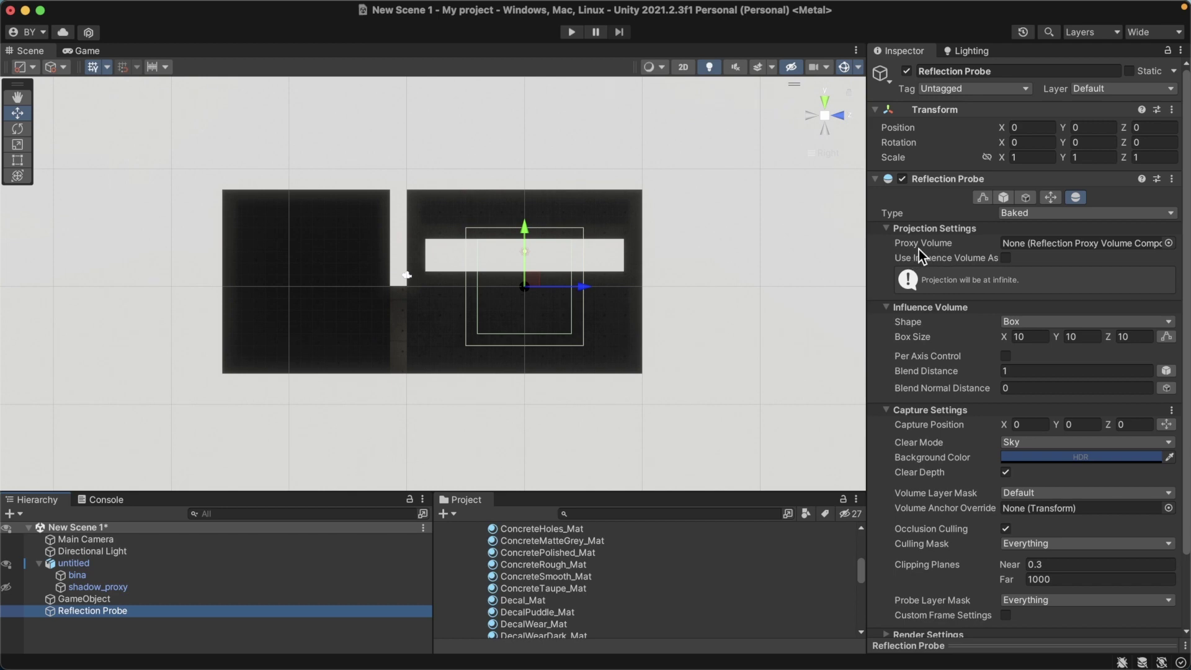
left_click(1168, 244)
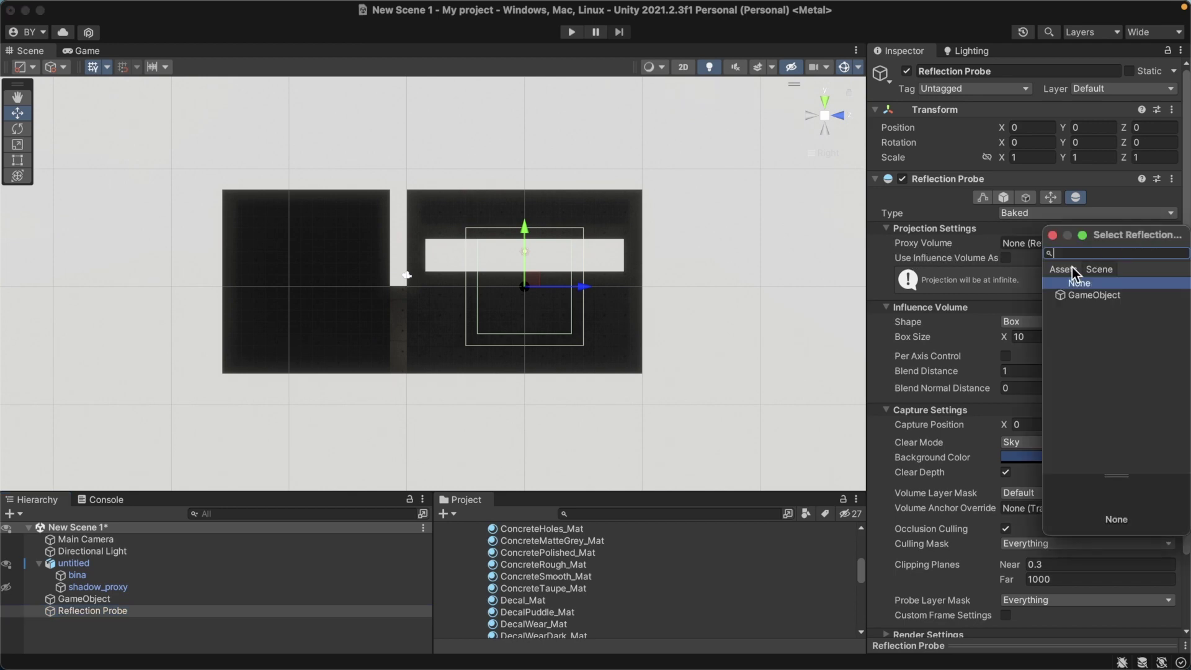
double_click(1093, 296)
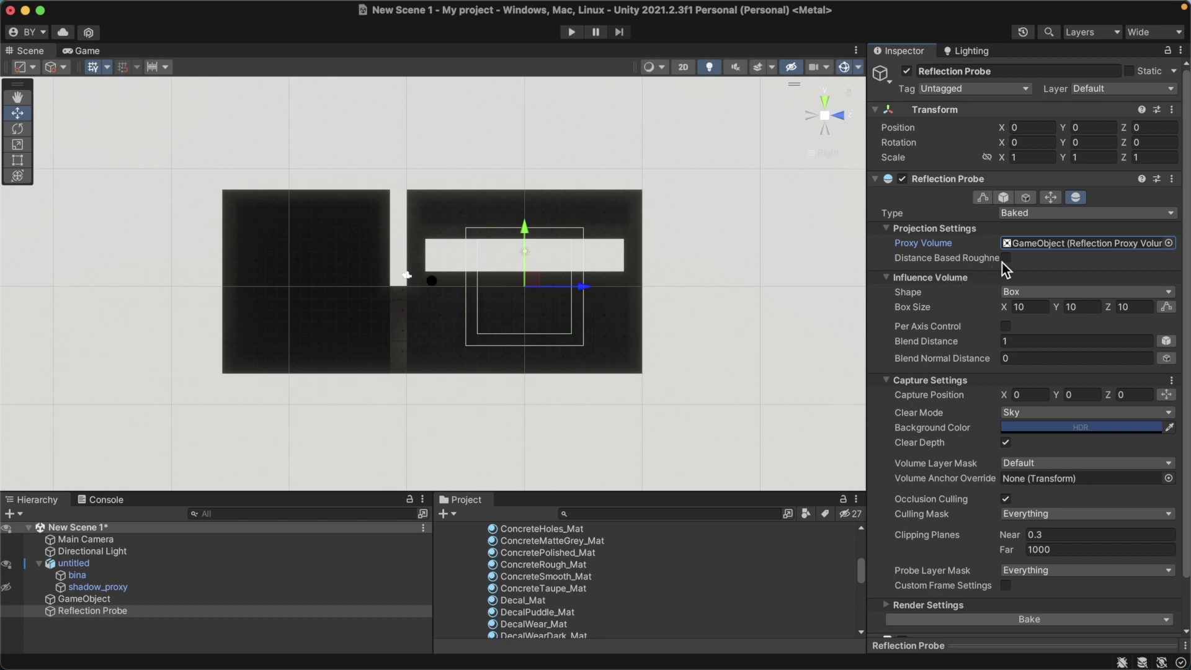
left_click(1005, 261)
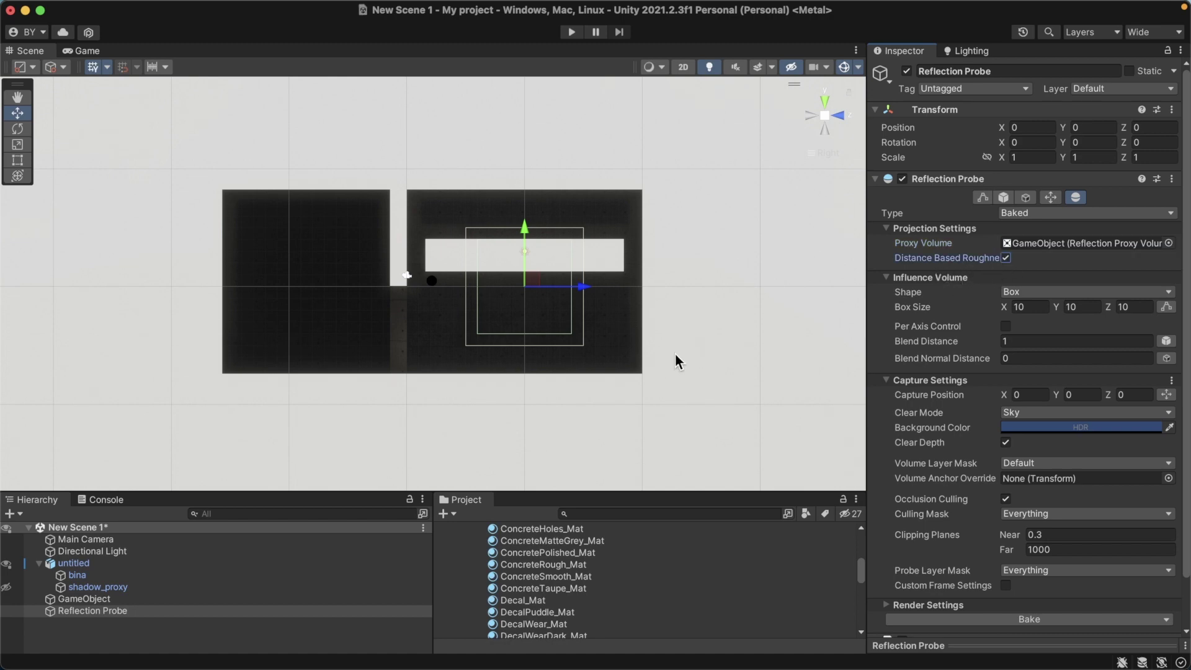
- Drop the probe's Blend Distance to 0 and enable editing of its influence box shape
scroll(472, 280, "up", 3)
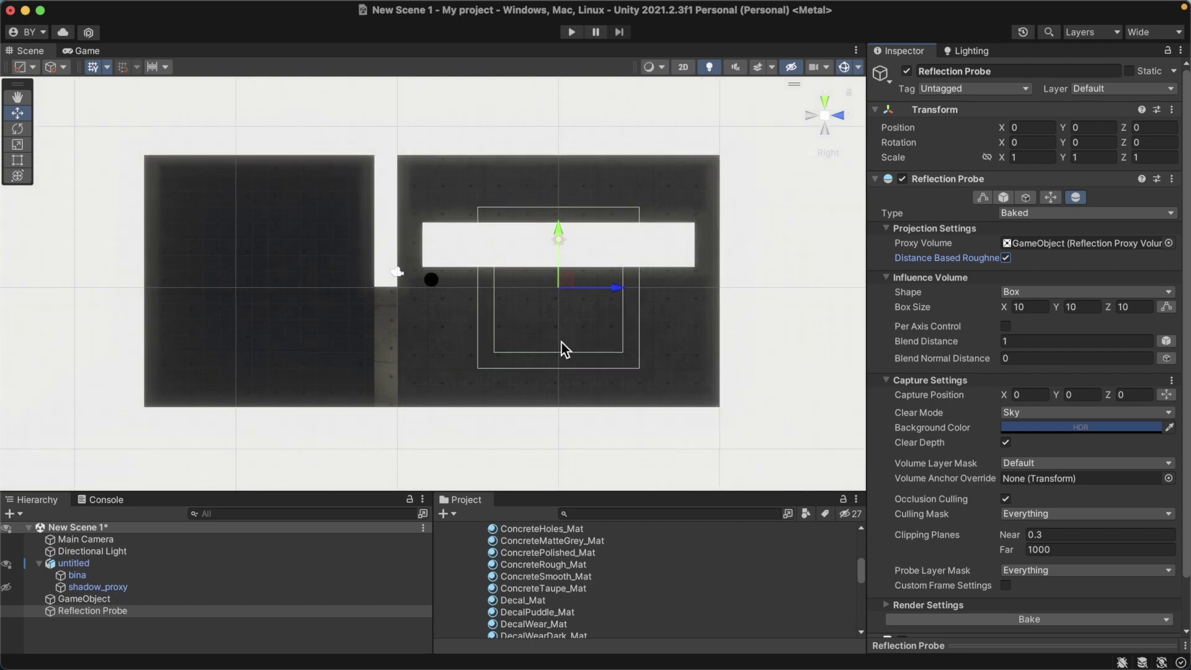
scroll(590, 303, "up", 1)
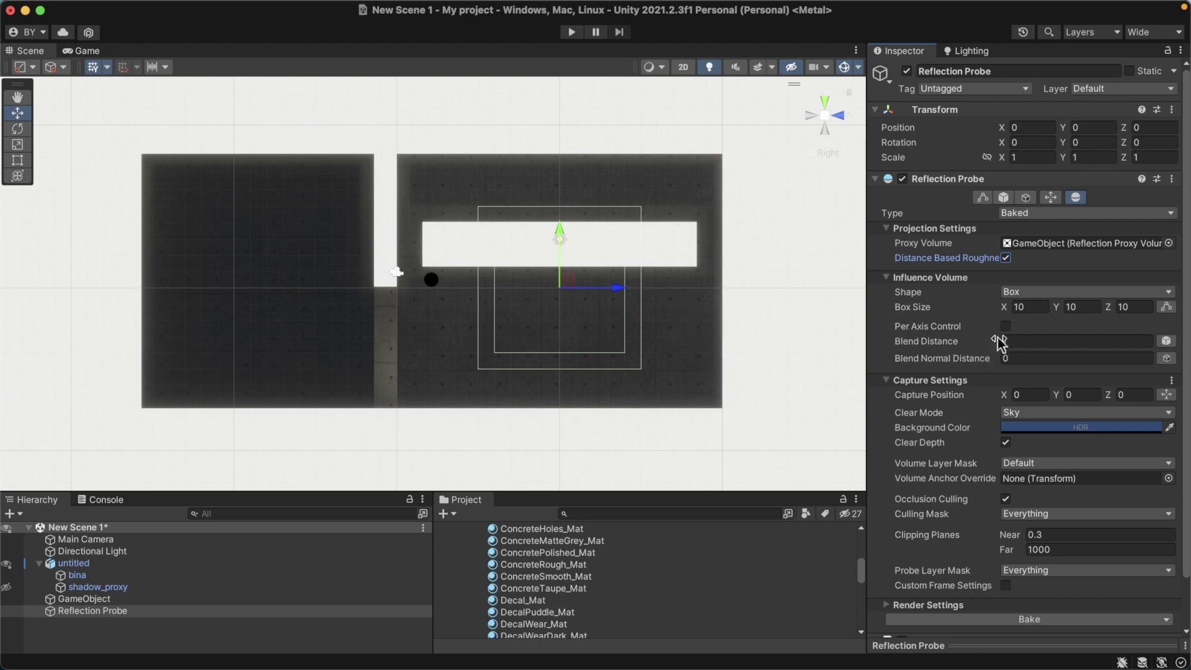
left_click_drag(1001, 349, 968, 346)
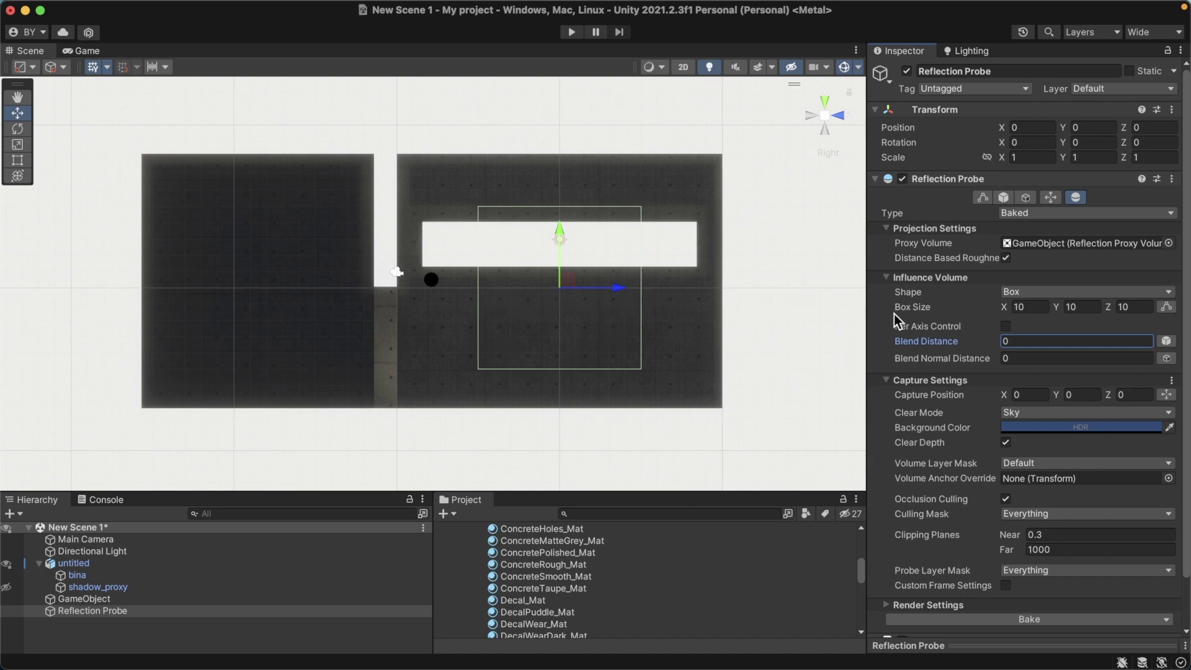
left_click(983, 199)
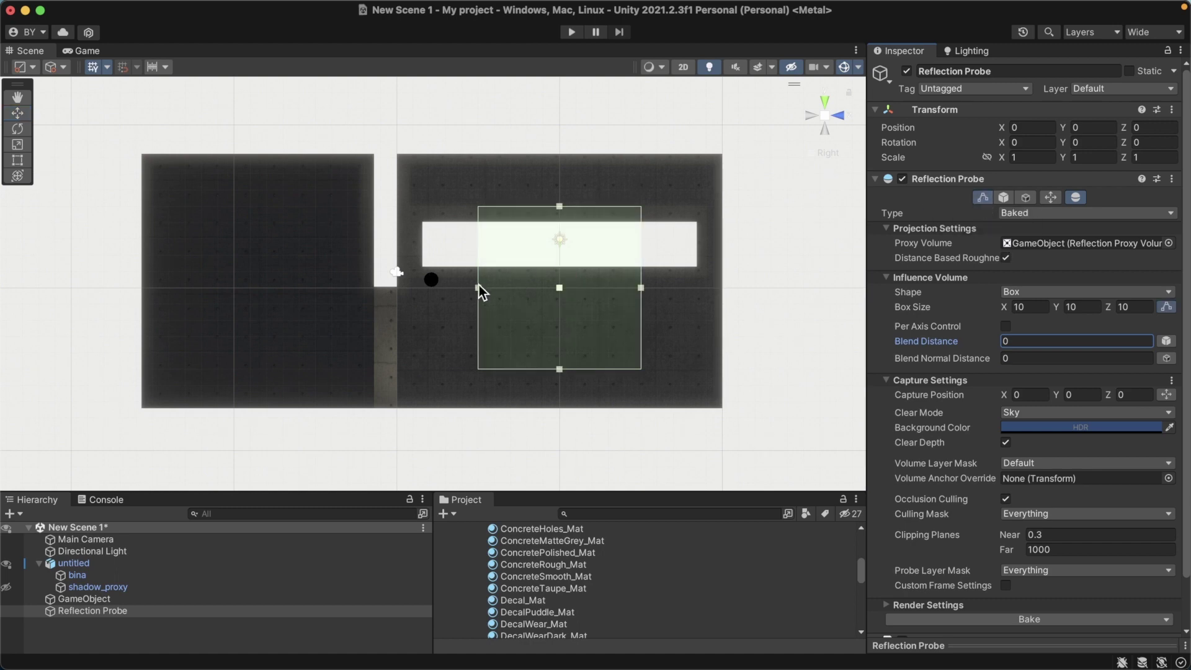
- Stretch the probe box to both ends of the room and from floor to ceiling
left_click(7, 588)
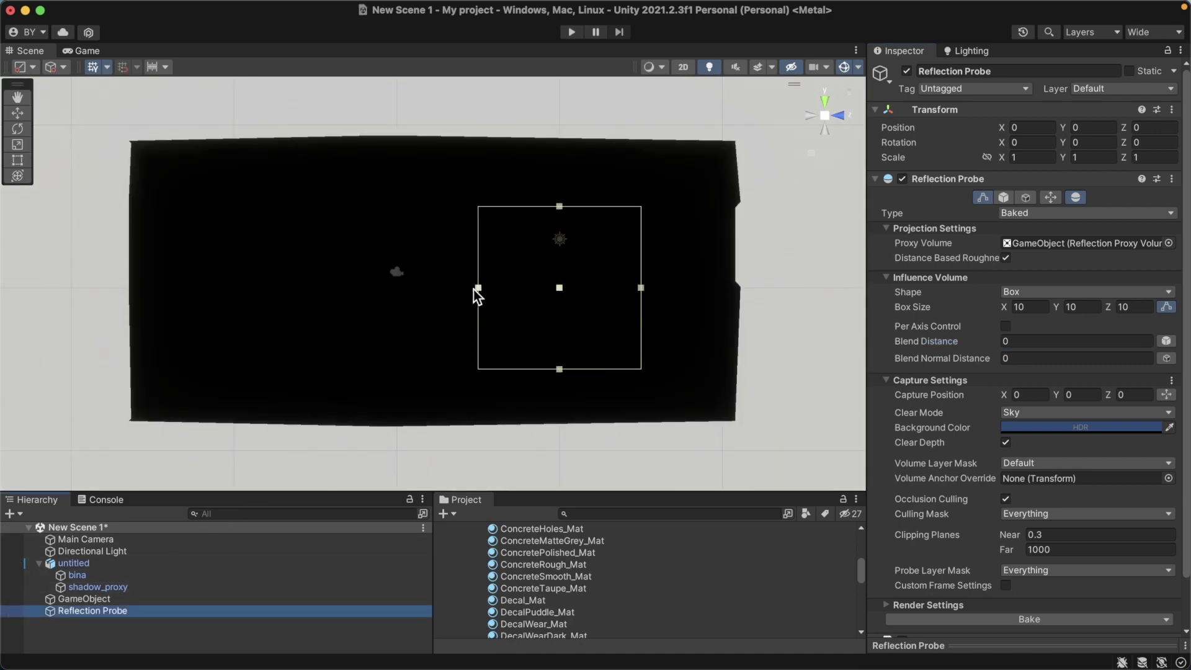
mouse_move(473, 289)
left_mouse_down()
mouse_move(115, 321)
mouse_move(114, 332)
left_mouse_up()
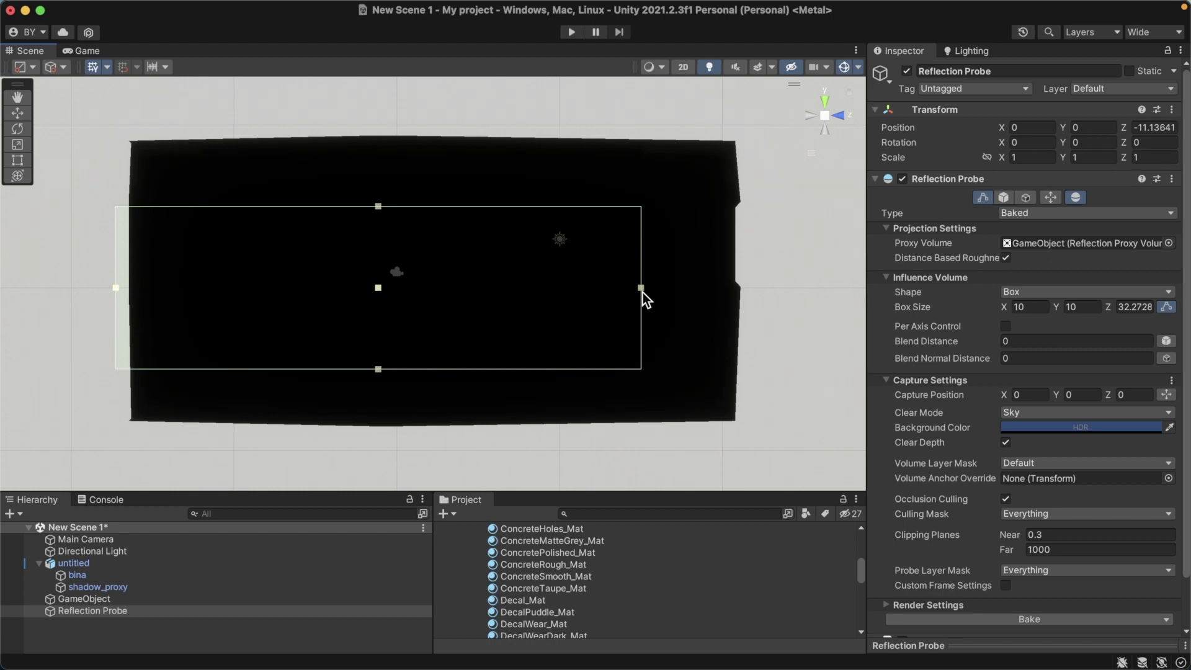
left_click_drag(648, 288, 751, 299)
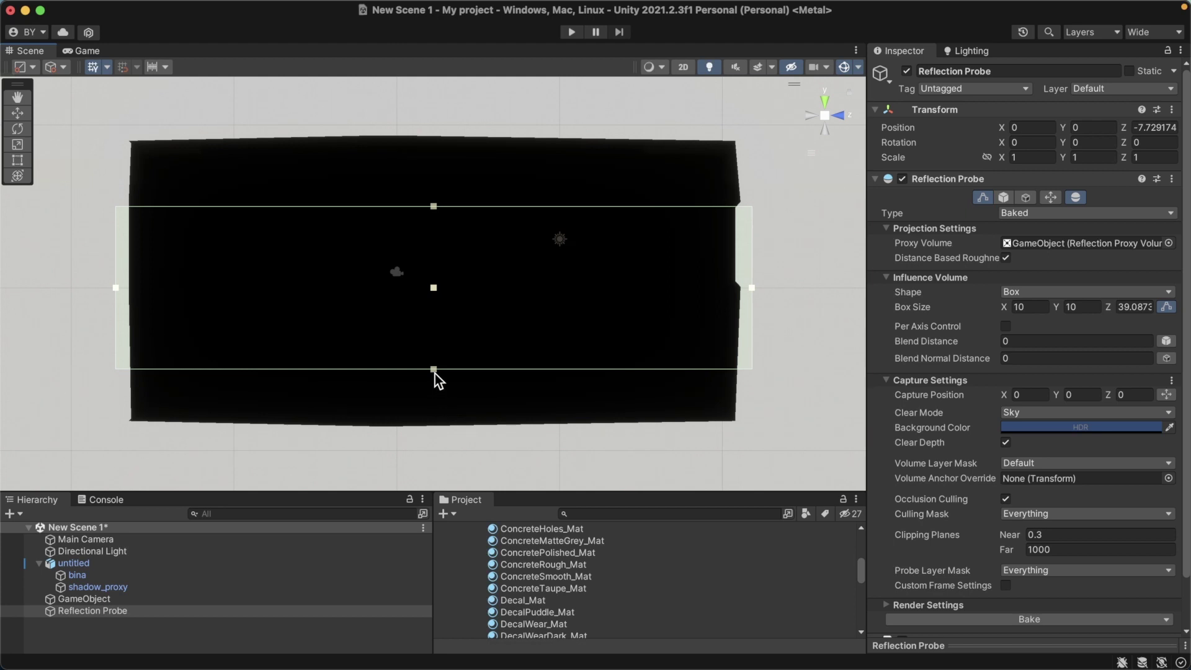
left_click_drag(433, 371, 418, 444)
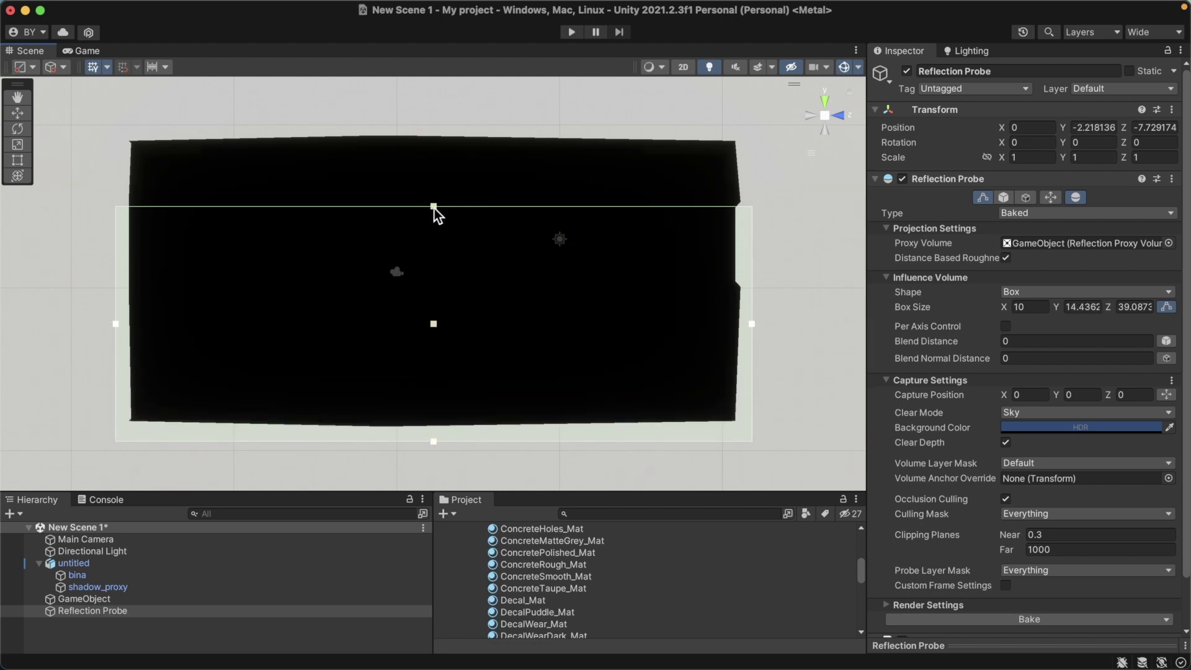
left_click_drag(434, 207, 454, 133)
- In Front view, widen the box to both side walls, about 23.7 × 19.1 × 39.1
left_click(842, 119)
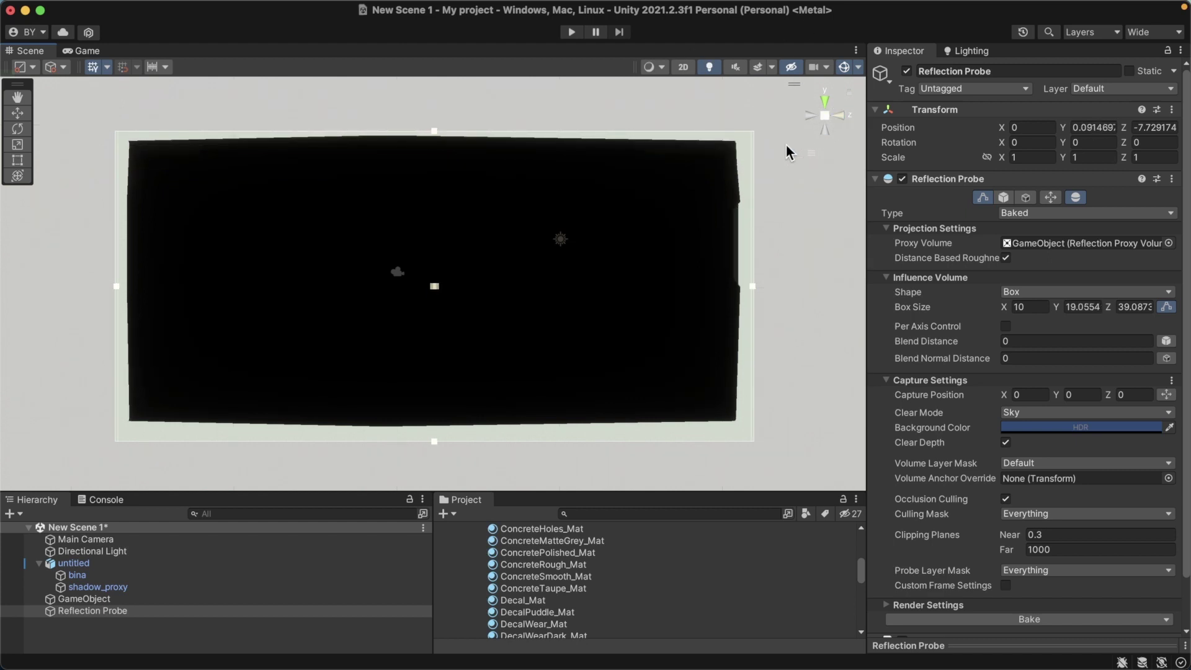
left_click_drag(564, 287, 674, 283)
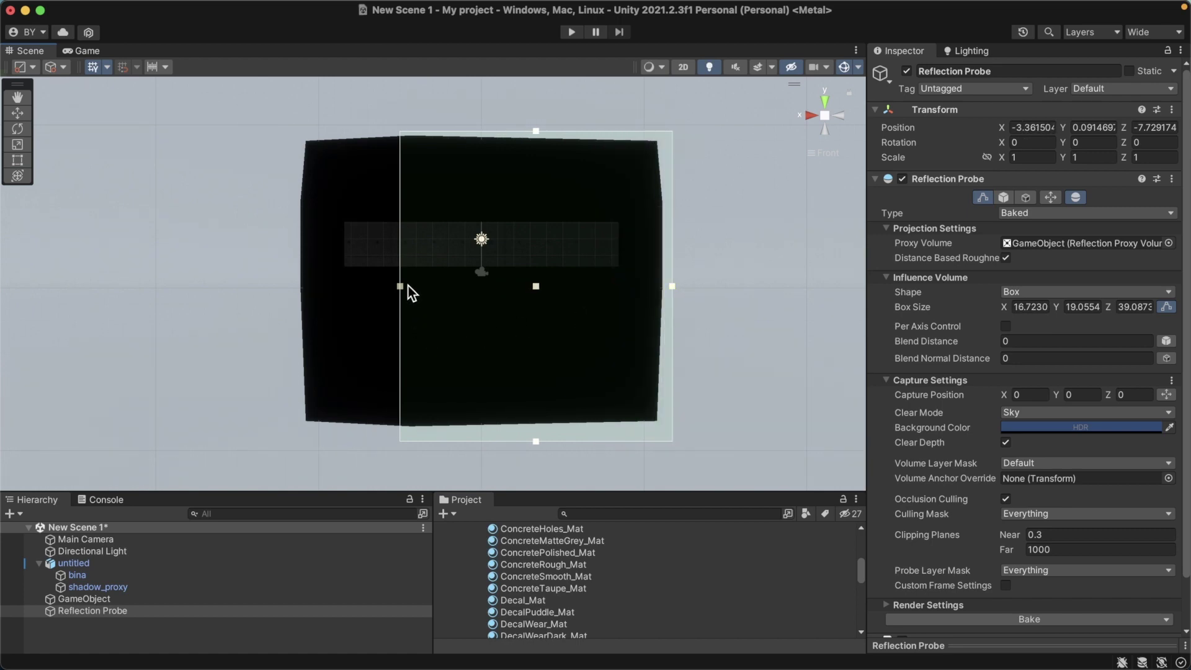
left_click_drag(401, 288, 286, 315)
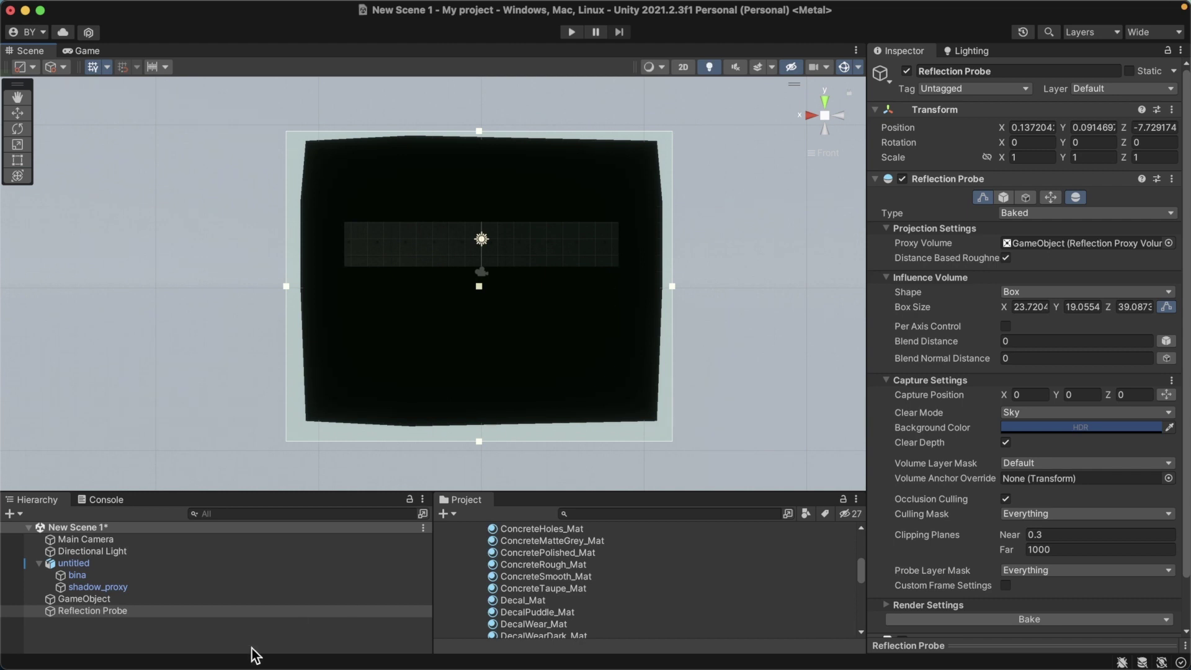
left_click(82, 642)
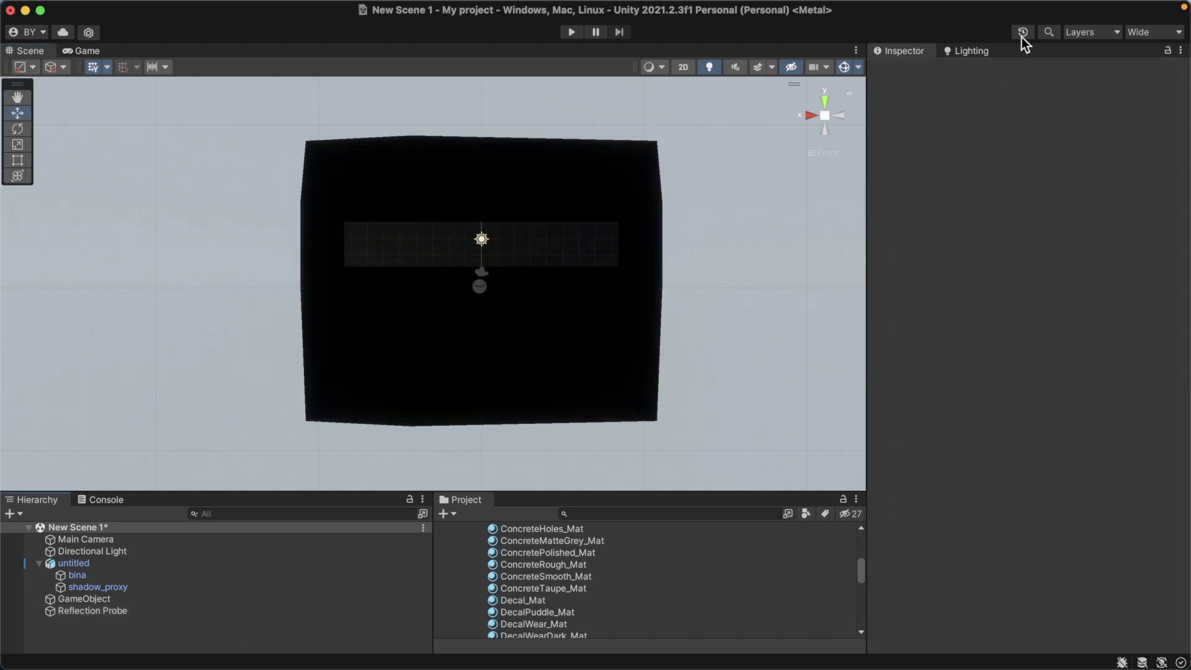
left_click(834, 153)
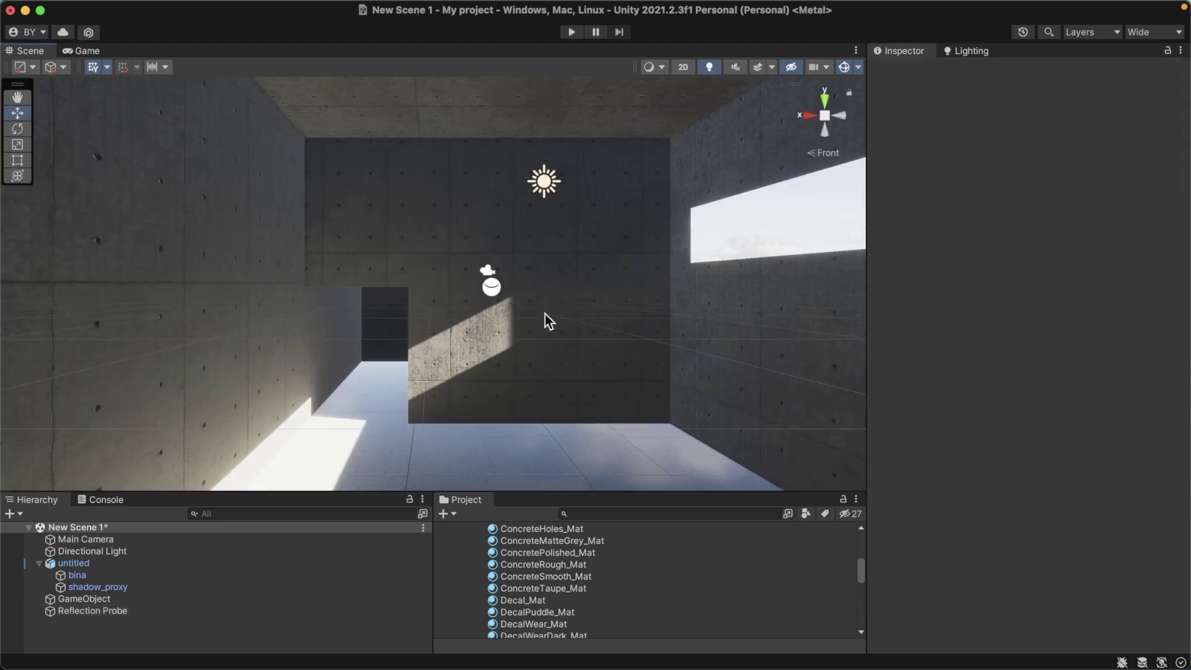
- Bake Reflection Probes from the Lighting window's Generate Lighting options
mouse_move(545, 322)
left_mouse_down("alt")
mouse_move(568, 257)
mouse_move(541, 278)
left_mouse_up("alt")
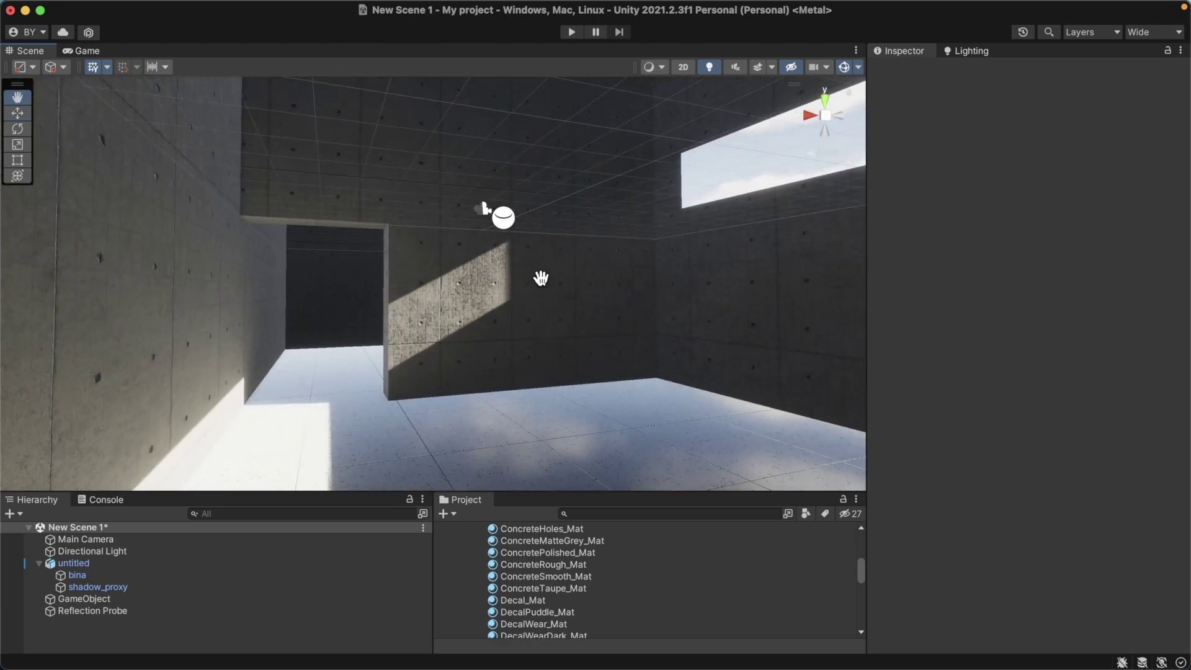
left_click(973, 52)
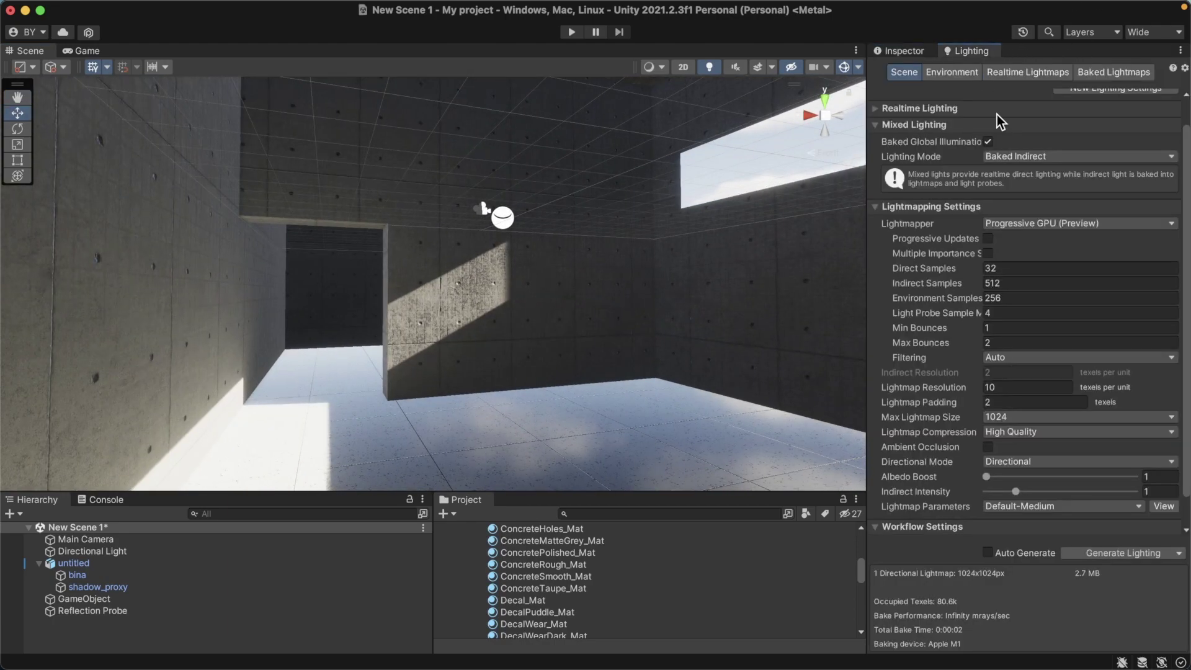
left_click(1180, 557)
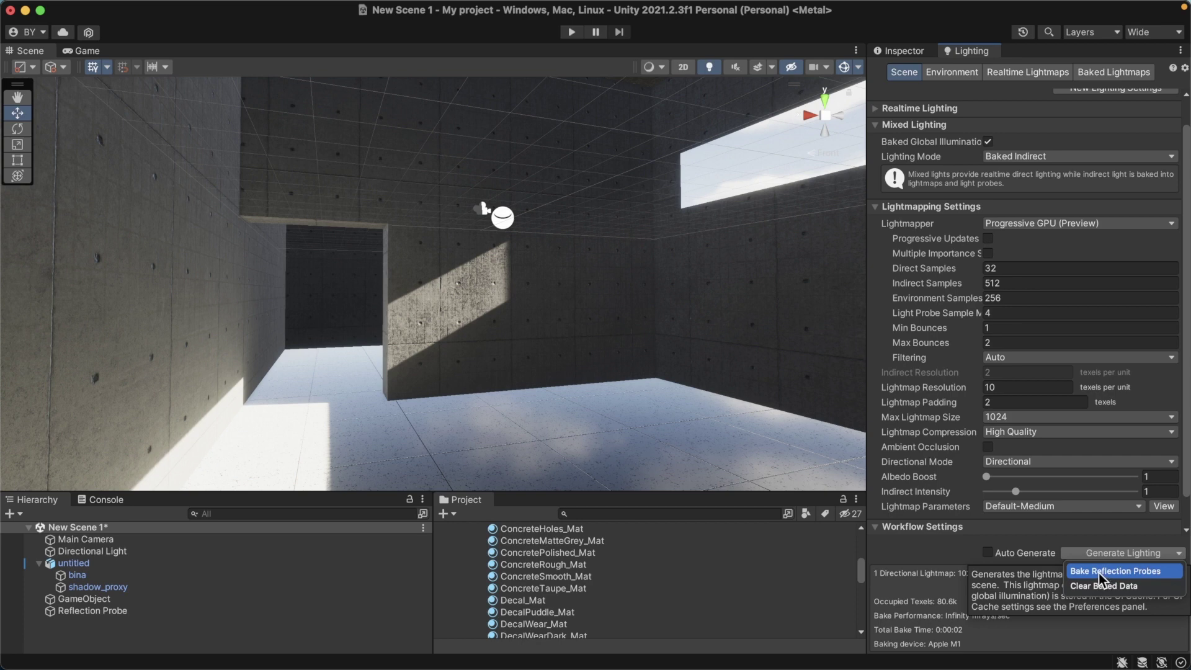
left_click(124, 615)
left_click(129, 611)
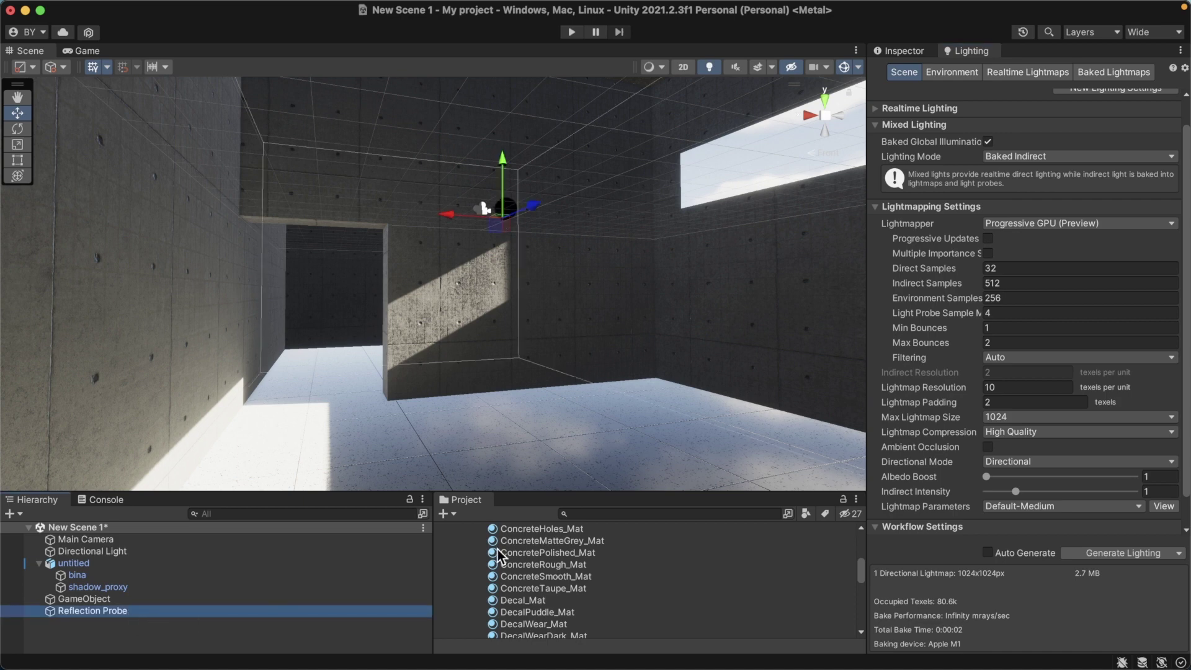
scroll(1057, 480, "down", 2)
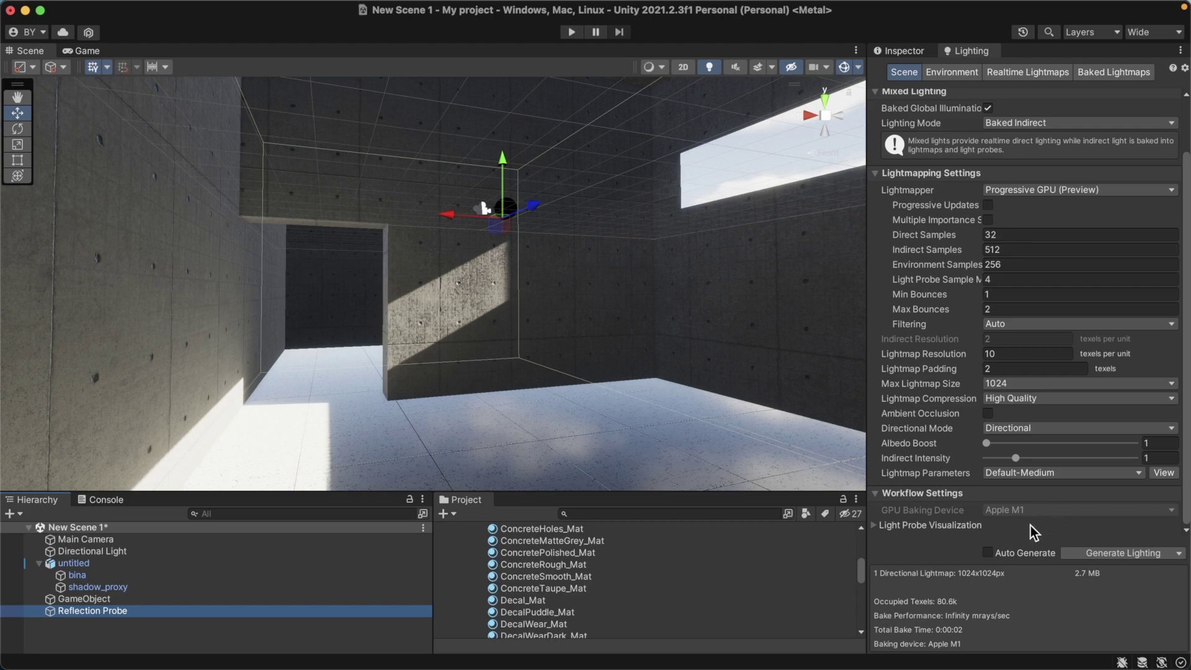
- Bake All Reflection Probes from the probe's Inspector so the floor reflects the concrete walls
left_click(917, 53)
scroll(1041, 502, "down", 2)
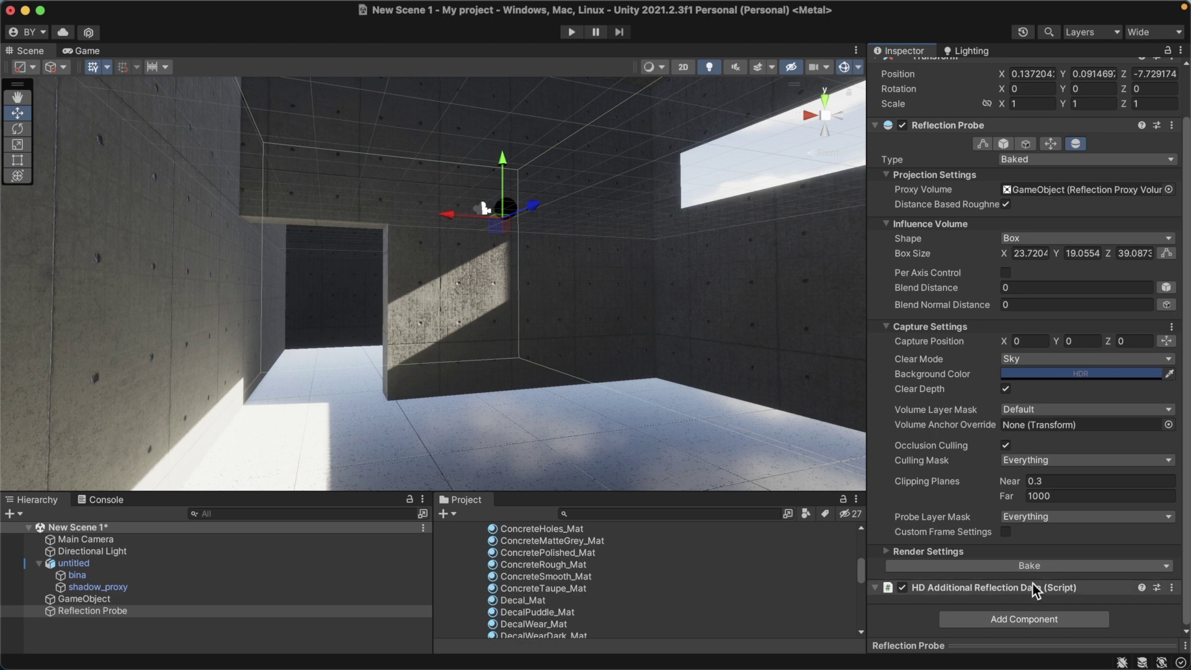
left_click(1165, 566)
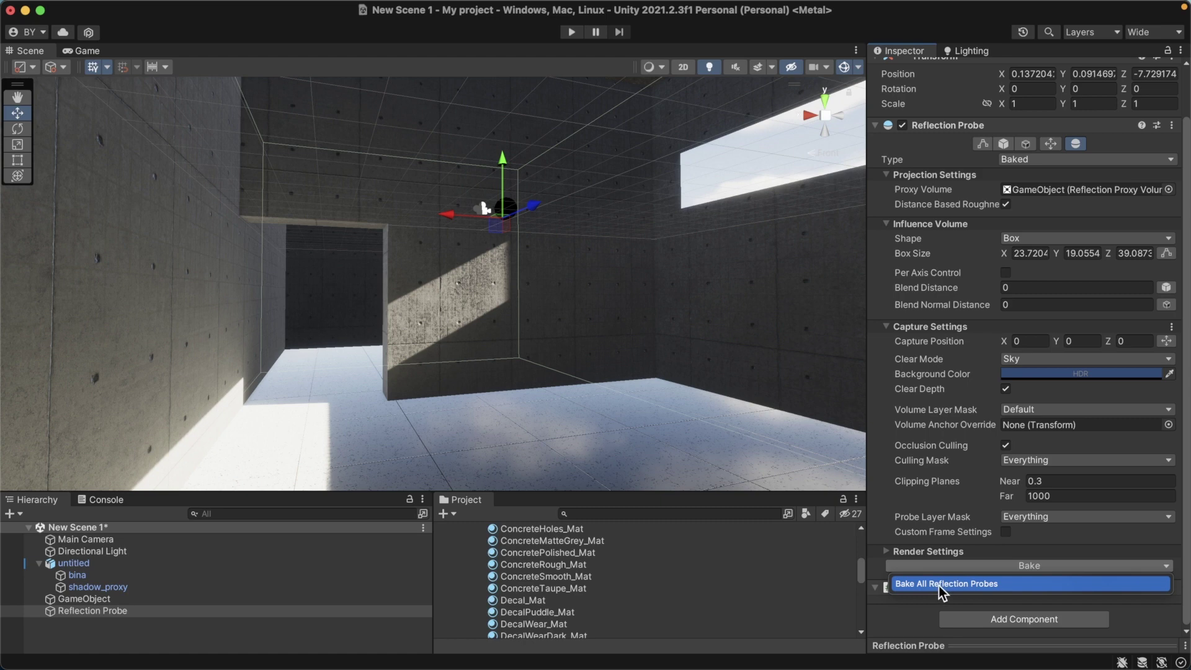
left_click(941, 586)
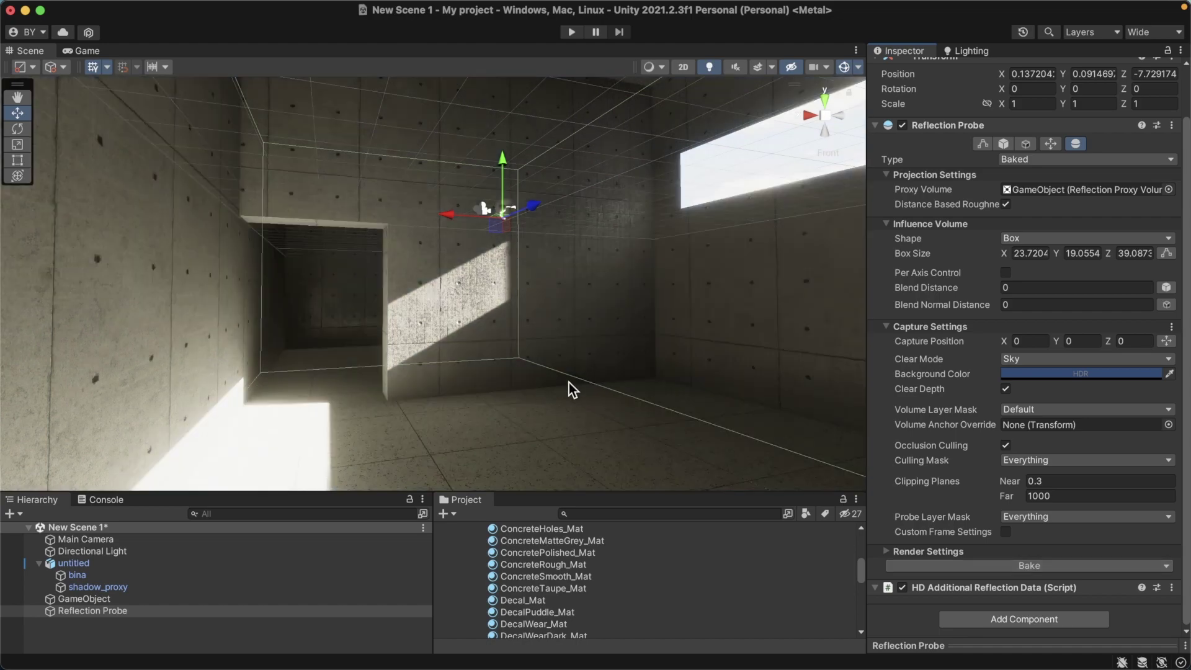
middle_click_drag(568, 382, 566, 346)
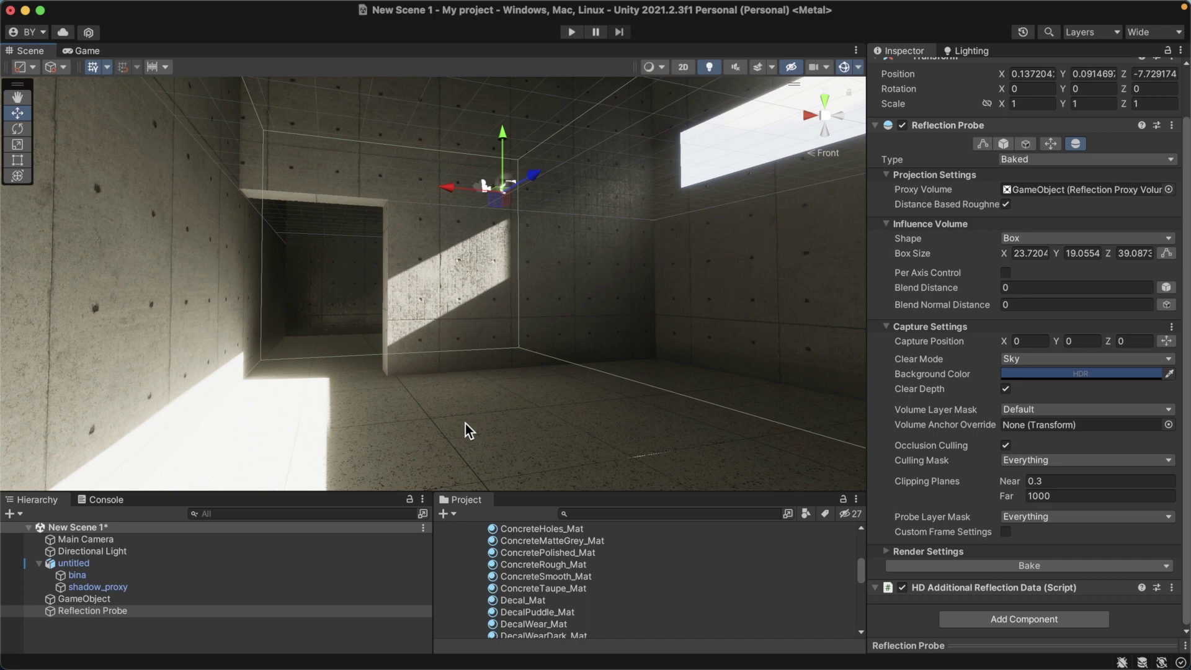
left_click_drag(464, 421, 381, 415, "alt")
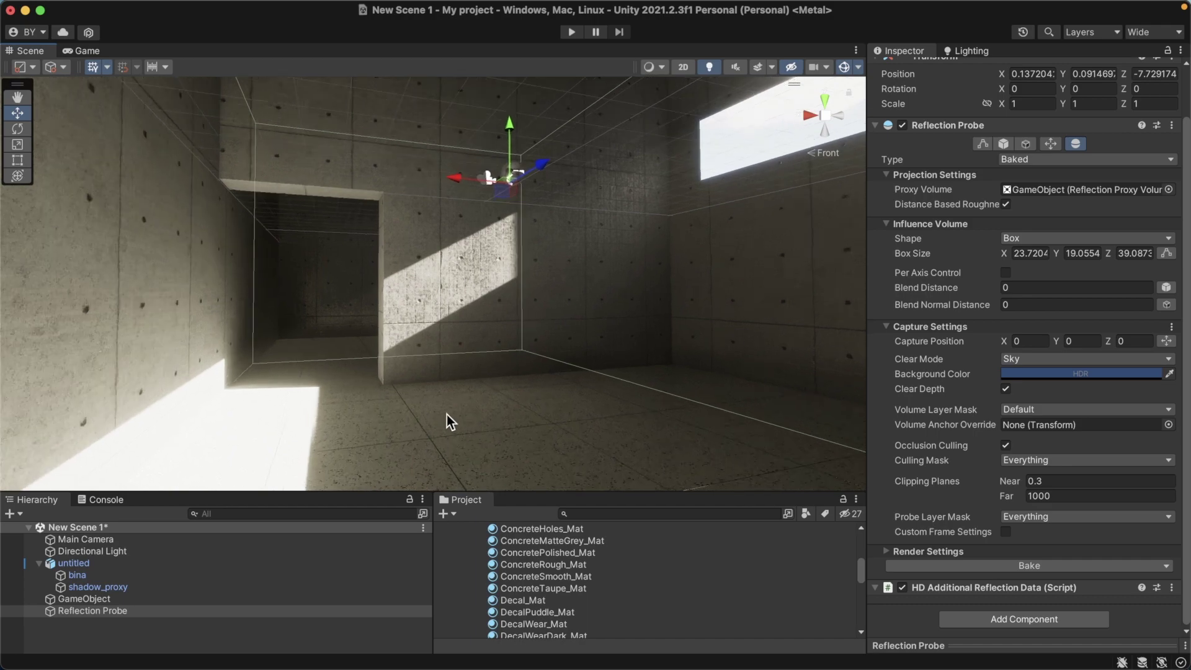
- Check the bina and shadow_proxy meshes, look around the doorway, and select the Directional Light
left_click(391, 422)
left_click(374, 418)
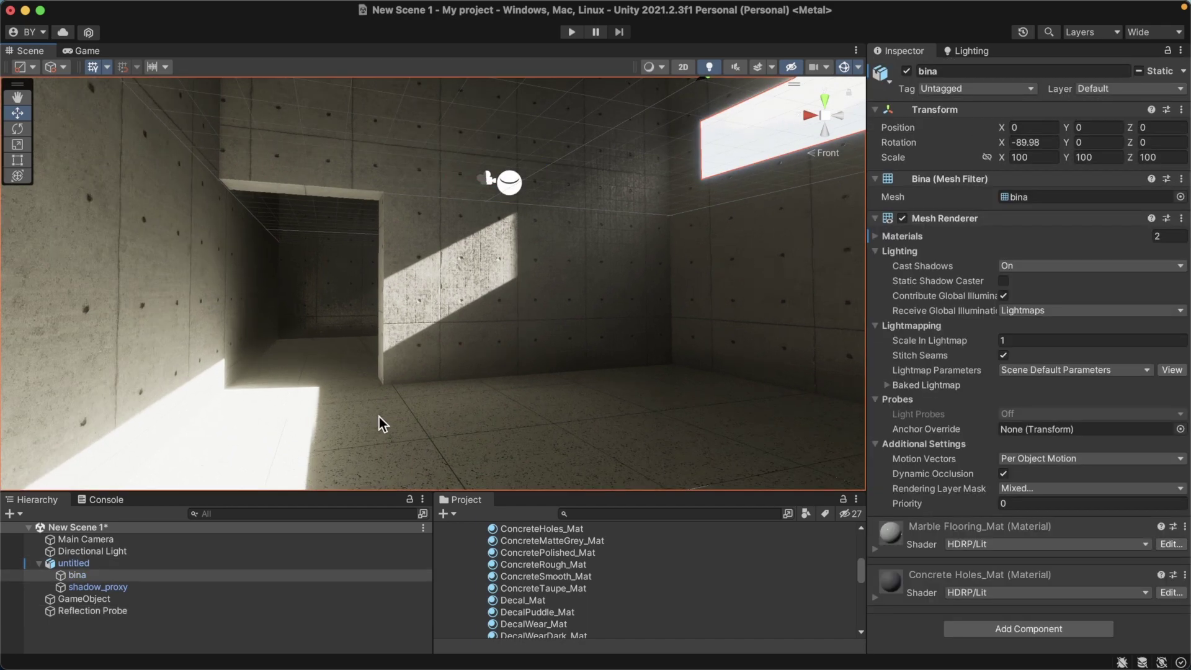
left_click(423, 333)
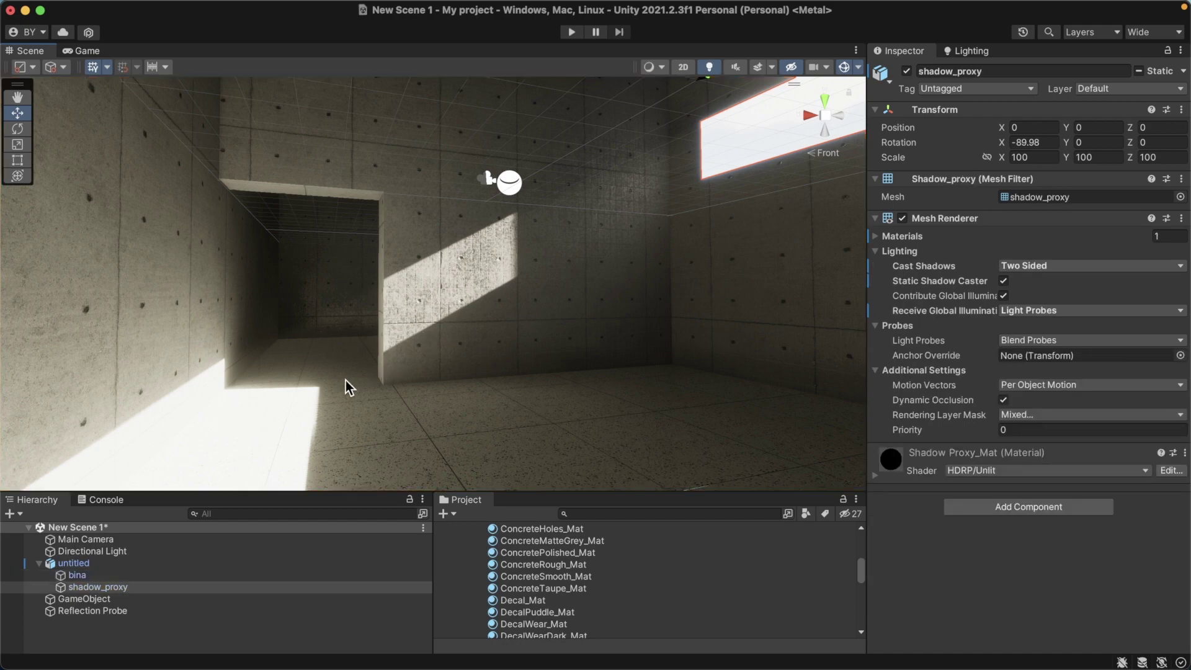
scroll(339, 367, "up", 5)
middle_click_drag(342, 367, 464, 376)
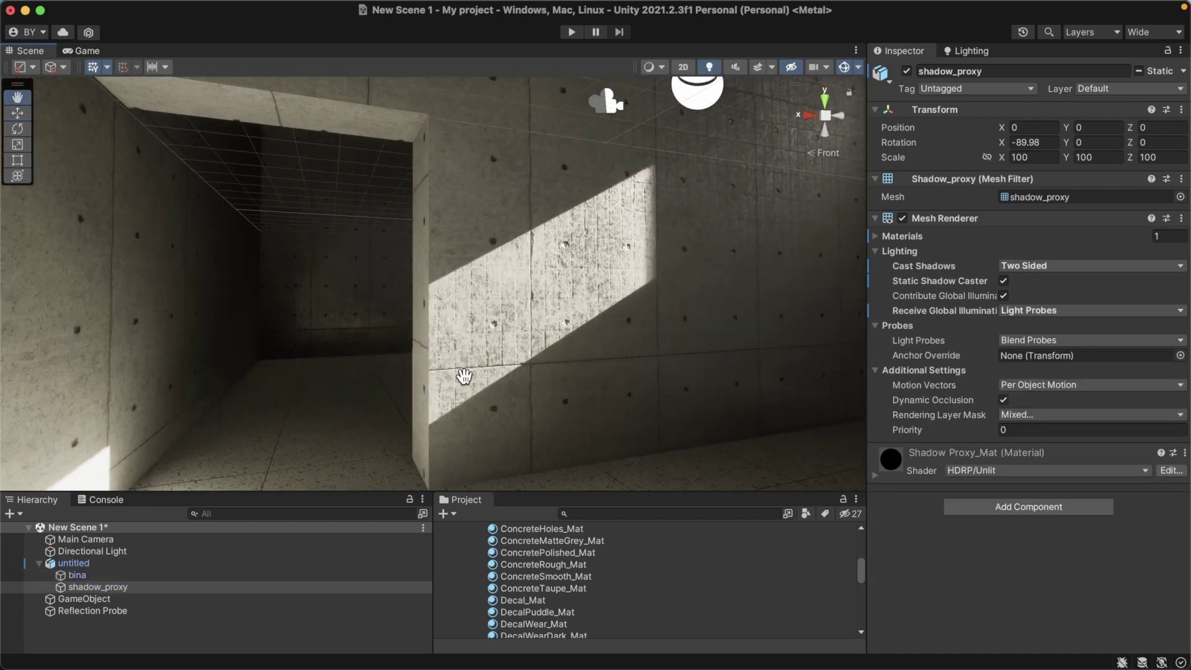
right_click_drag(464, 377, 496, 368)
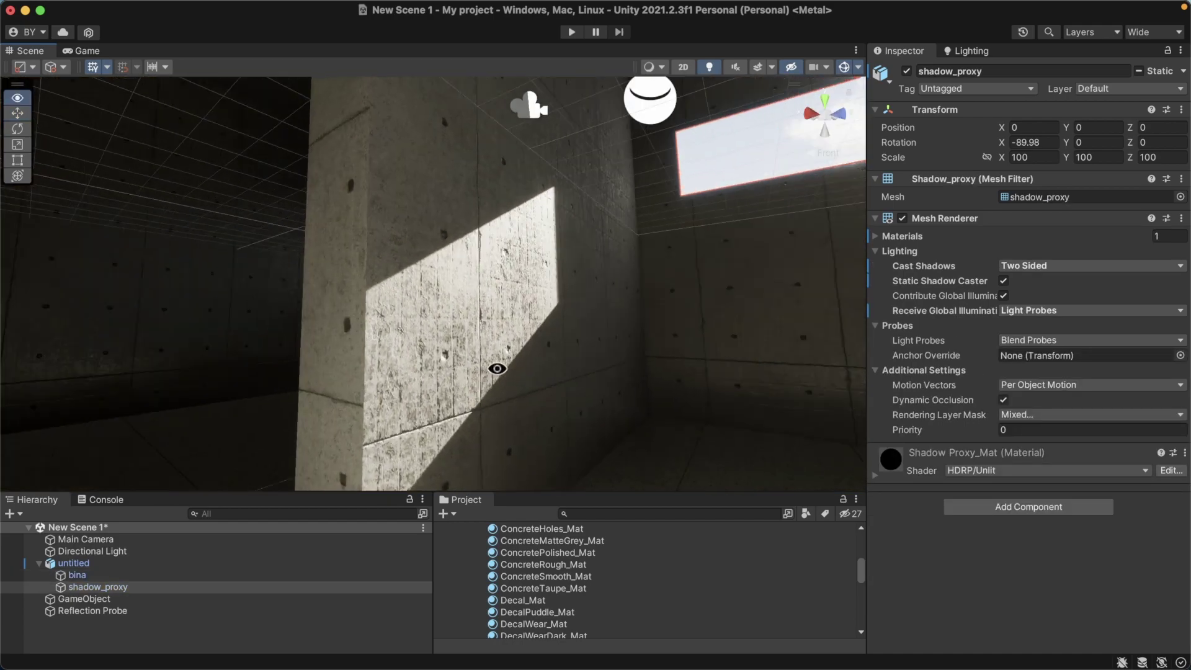
mouse_move(497, 369)
right_mouse_down()
mouse_move(466, 397)
mouse_move(496, 280)
right_mouse_up()
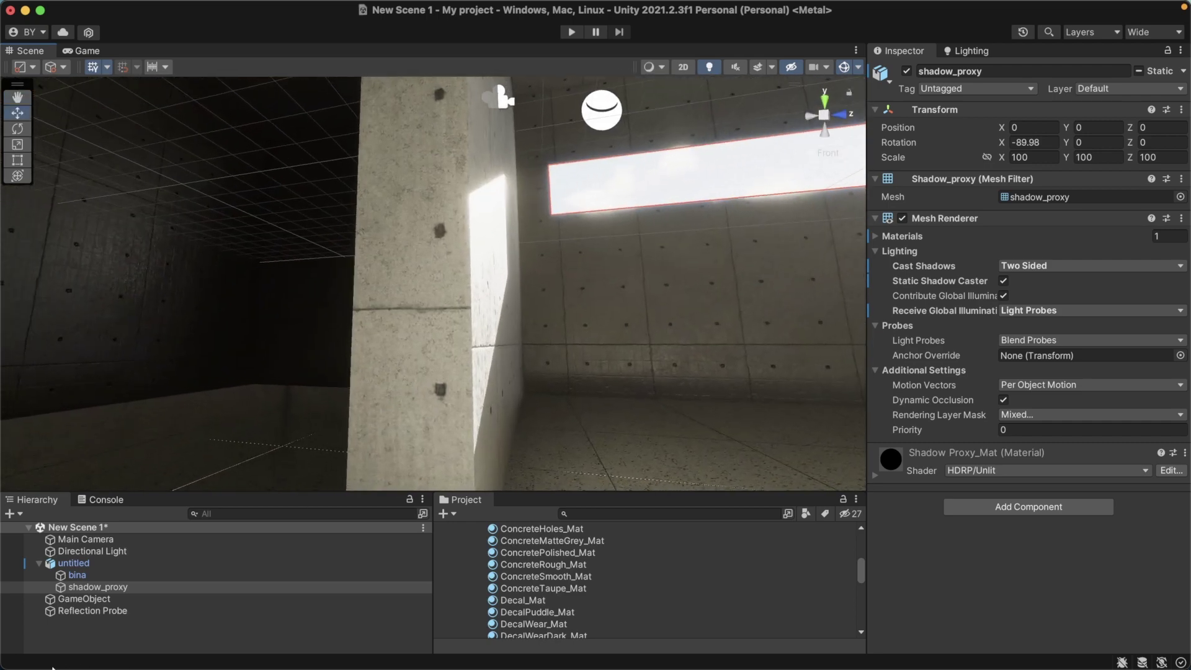
left_click(92, 552)
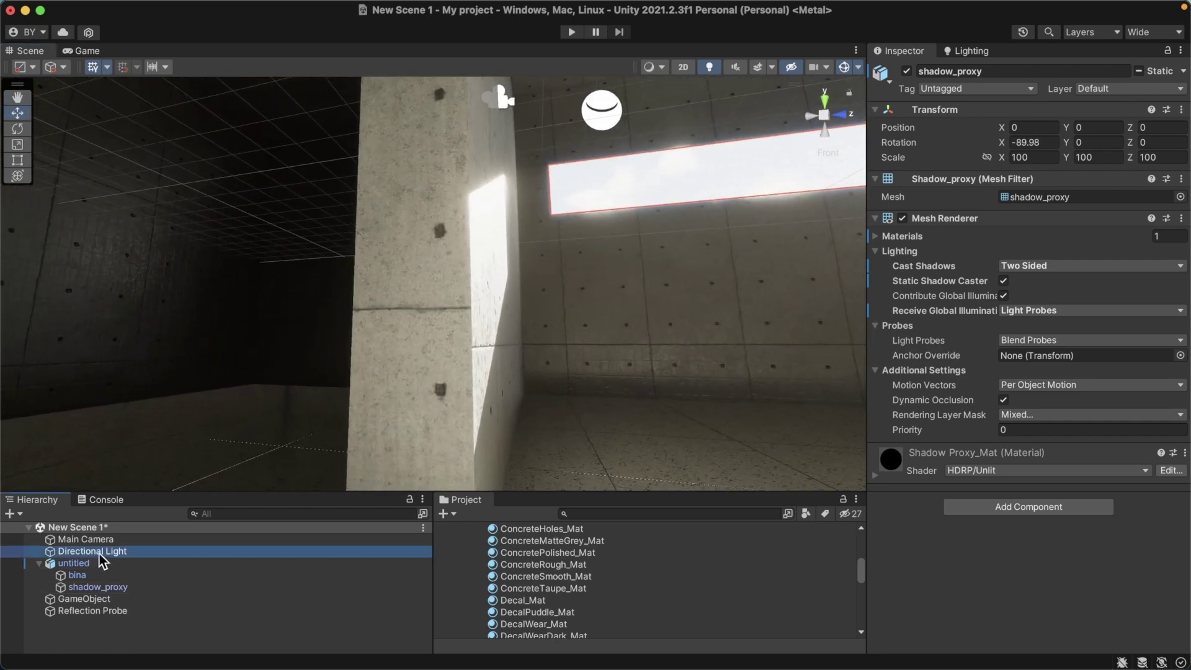
left_click(909, 73)
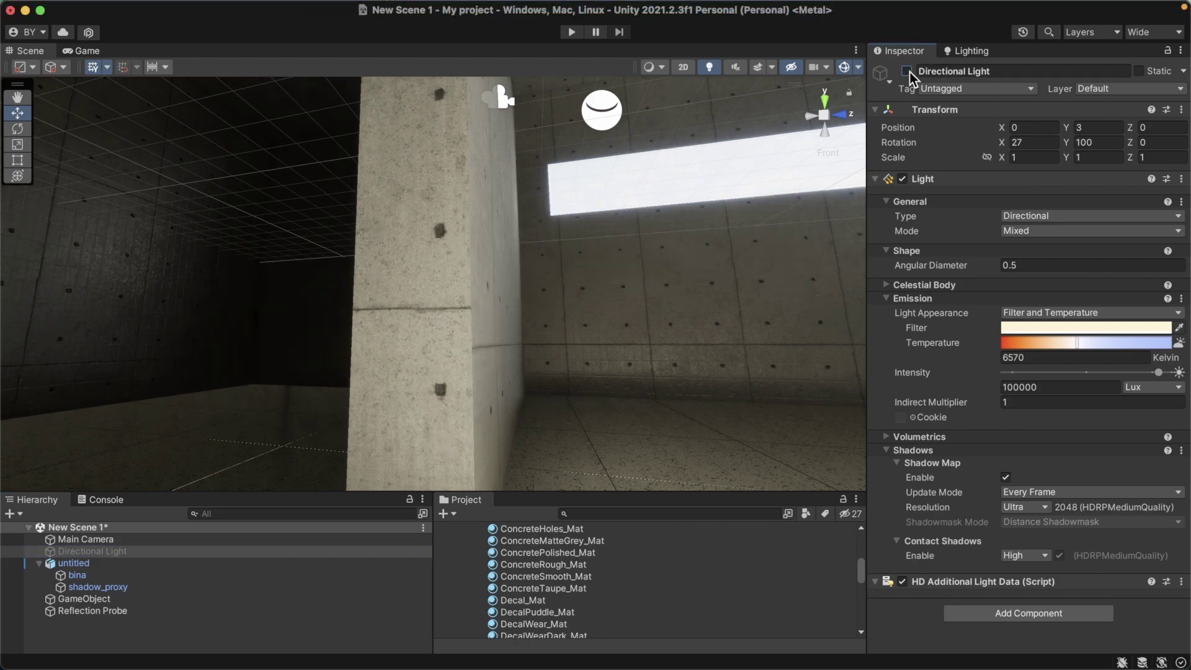
right_click_drag(691, 313, 811, 267)
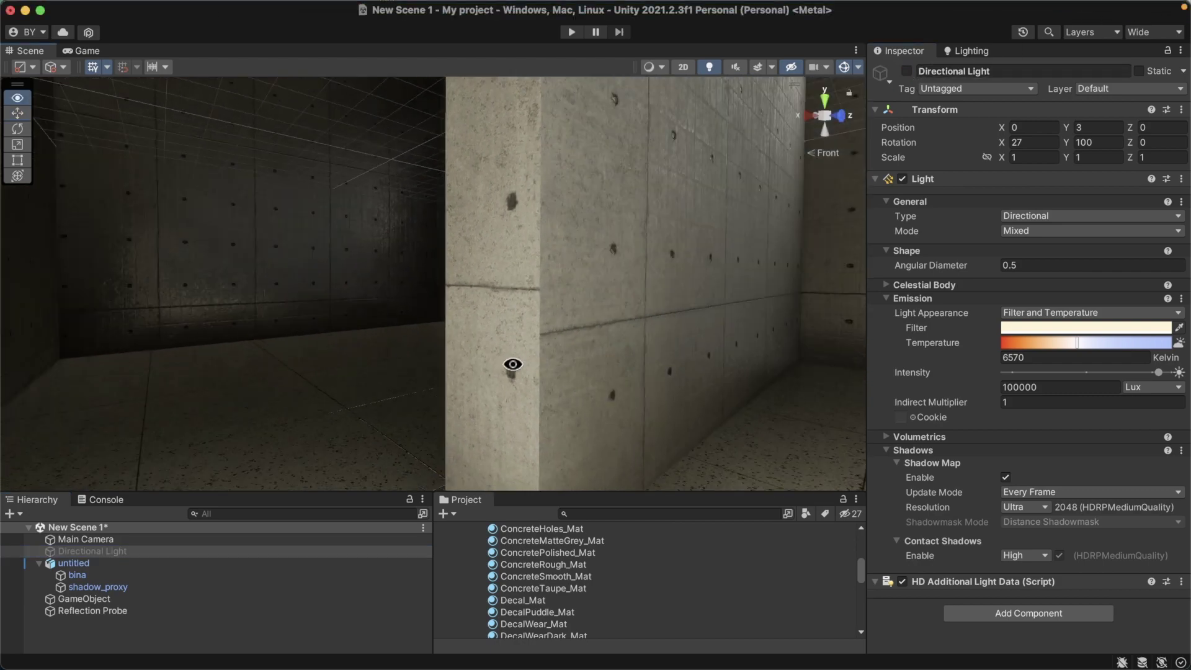
scroll(702, 329, "down", 3)
scroll(688, 335, "down", 4)
scroll(691, 332, "down", 4)
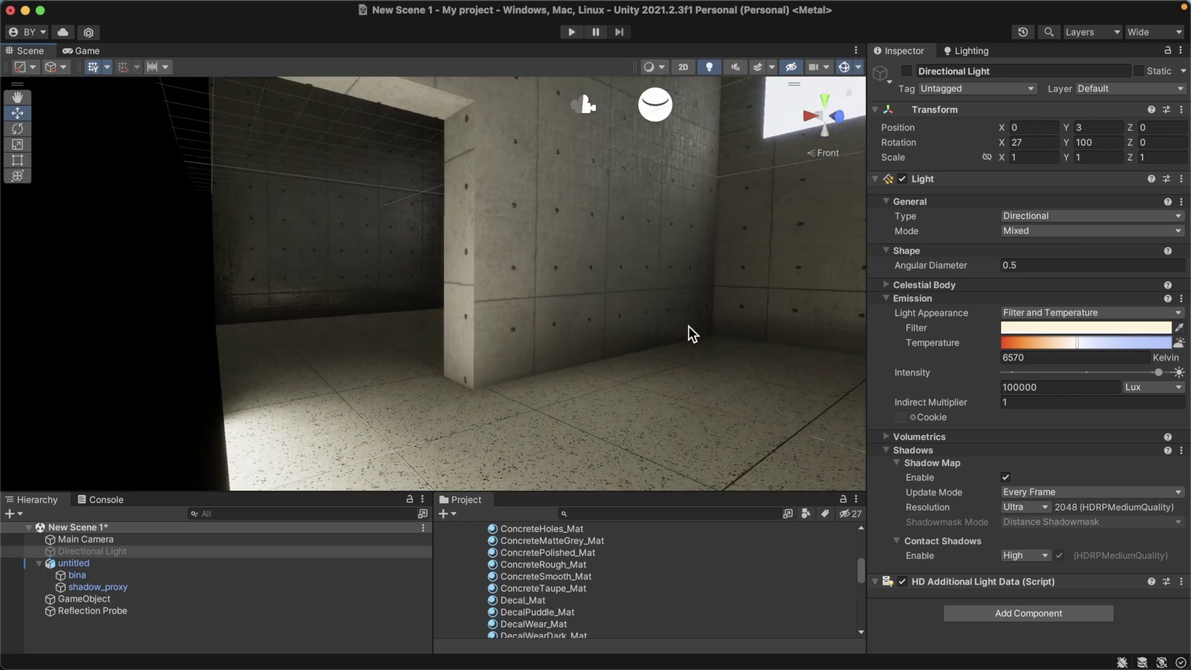
right_click_drag(705, 349, 251, 452)
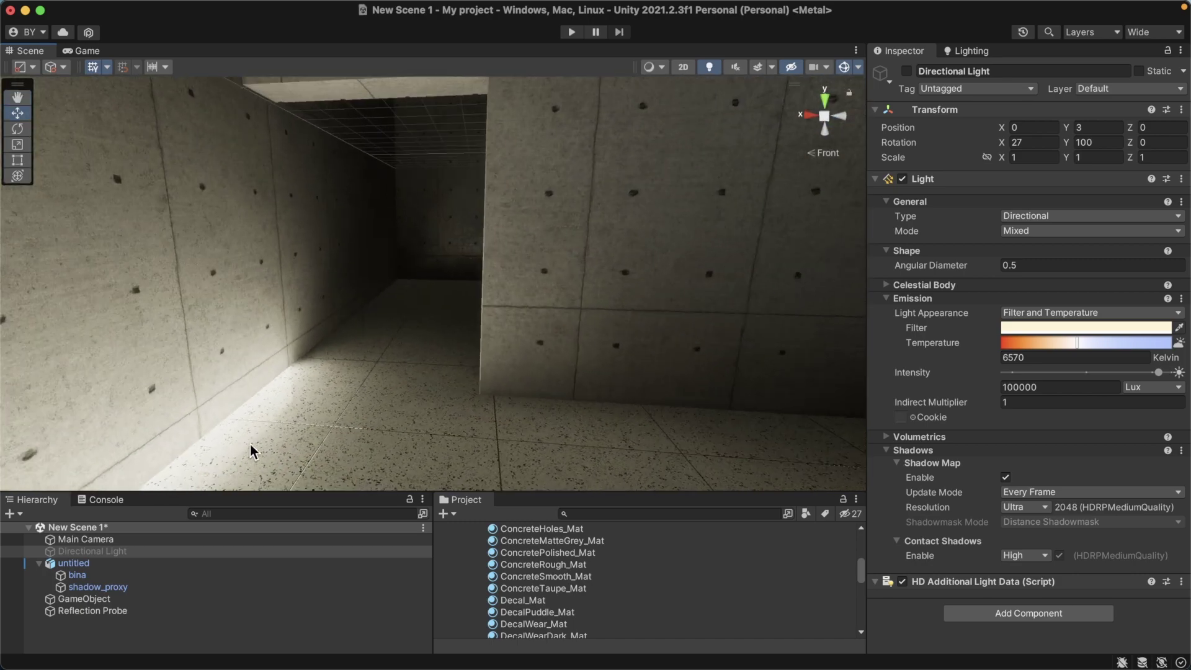
left_click(907, 72)
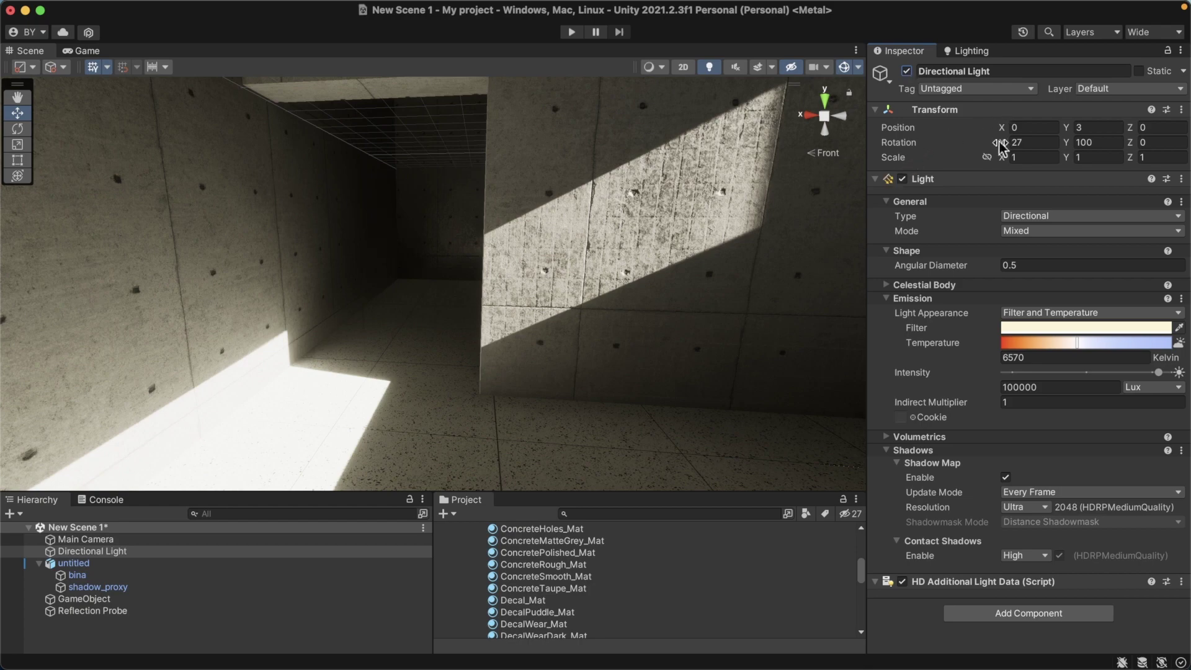
left_click_drag(1006, 144, 1082, 127)
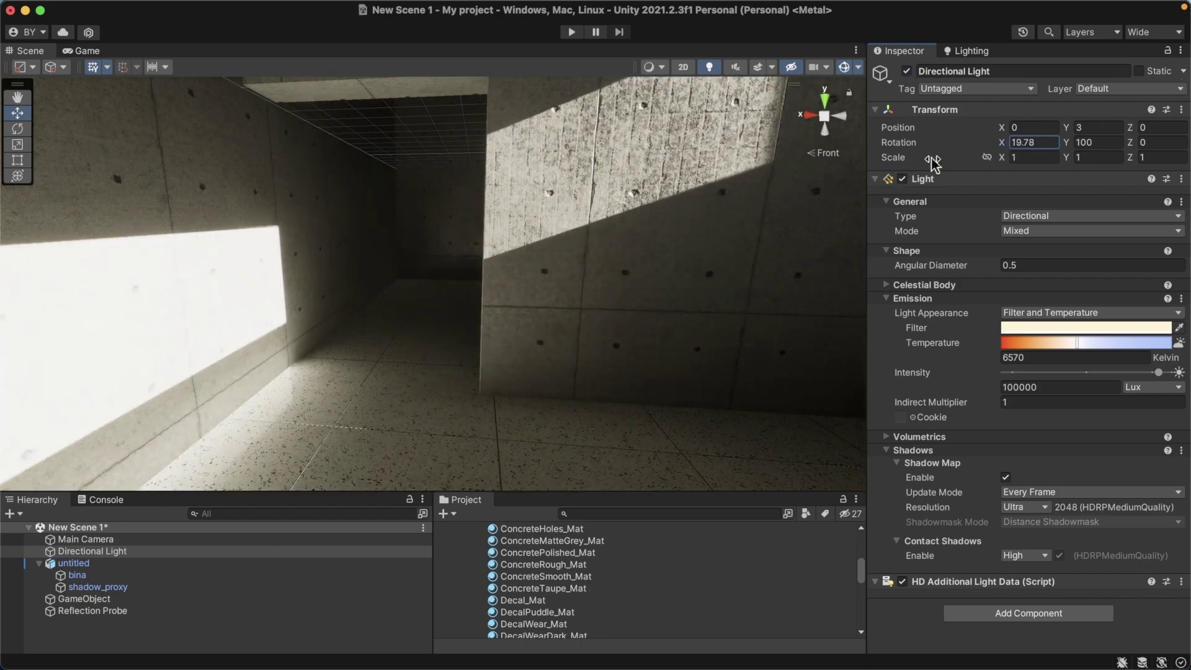
key("super+z")
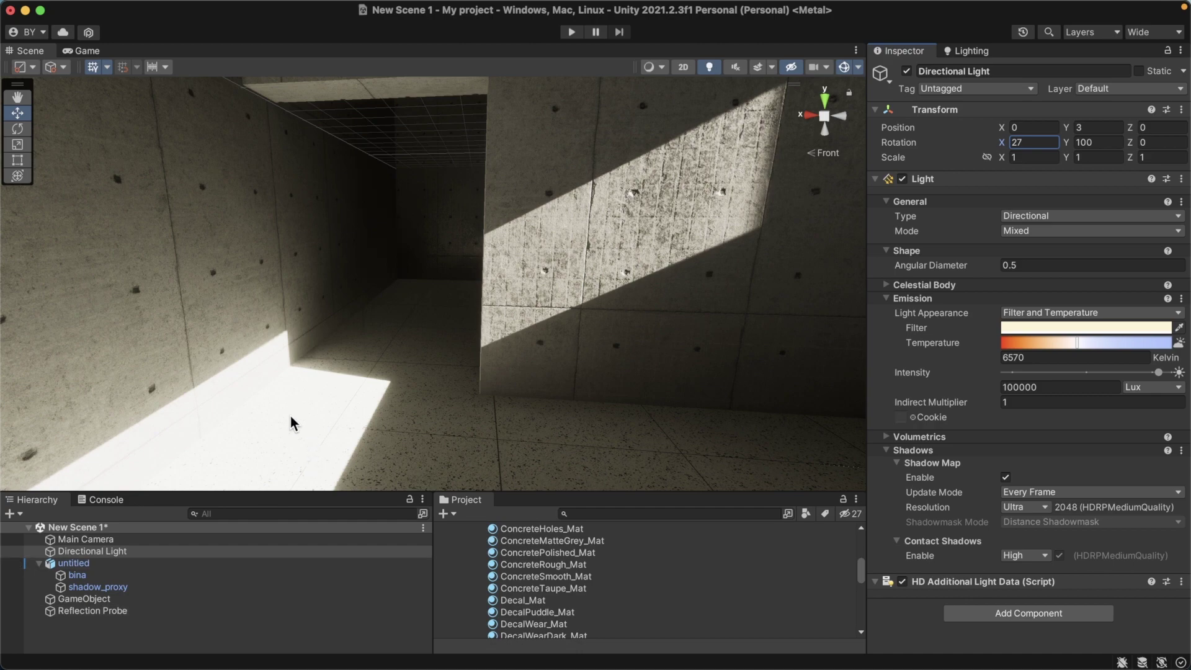
mouse_move(403, 412)
right_mouse_down()
mouse_move(413, 372)
mouse_move(392, 372)
right_mouse_up()
left_click_drag(370, 366, 467, 361)
mouse_move(467, 361)
right_mouse_down()
mouse_move(324, 361)
mouse_move(590, 261)
mouse_move(388, 348)
mouse_move(542, 359)
mouse_move(438, 426)
mouse_move(495, 380)
mouse_move(561, 356)
mouse_move(380, 369)
mouse_move(467, 221)
mouse_move(502, 300)
mouse_move(516, 579)
right_mouse_up()
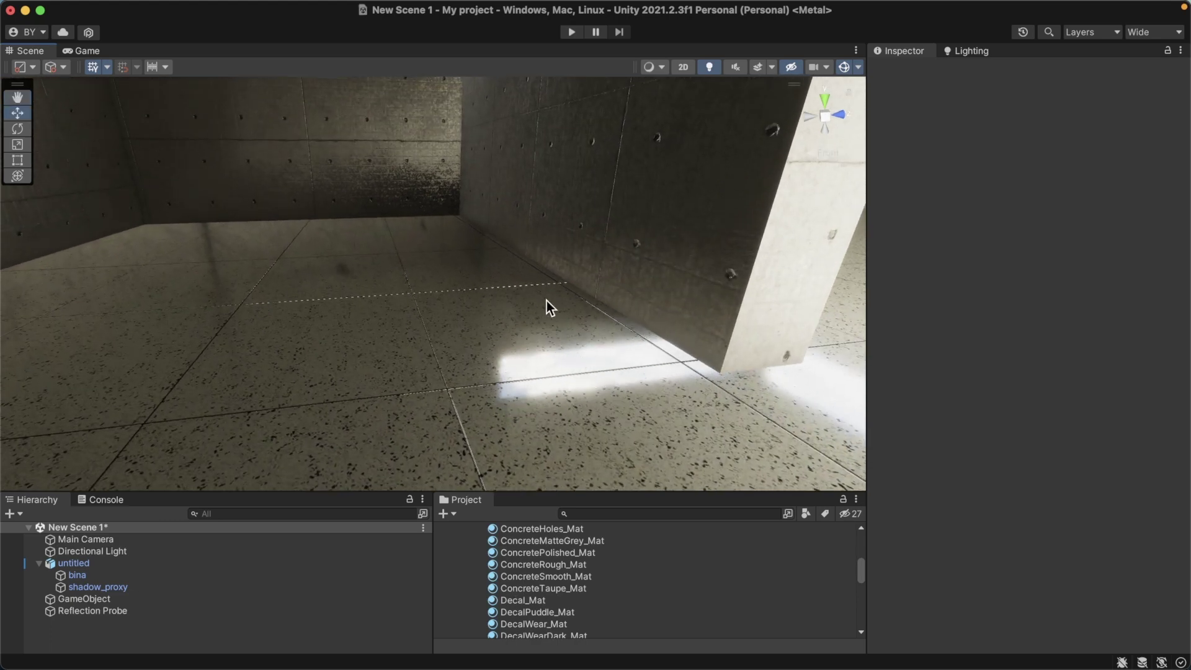
- Look across the room toward the pillar and select the existing Reflection Probe
mouse_move(546, 300)
right_mouse_down()
mouse_move(571, 287)
mouse_move(686, 313)
mouse_move(589, 374)
right_mouse_up()
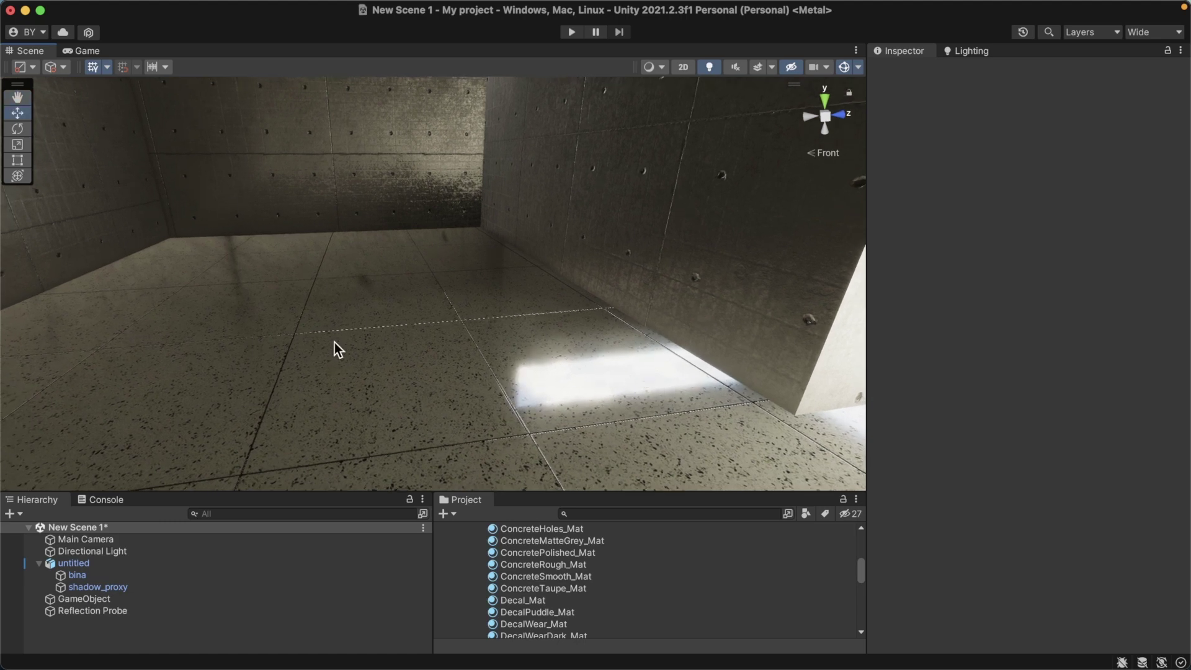
mouse_move(338, 349)
right_mouse_down()
mouse_move(470, 320)
mouse_move(475, 247)
mouse_move(502, 261)
mouse_move(477, 300)
right_mouse_up()
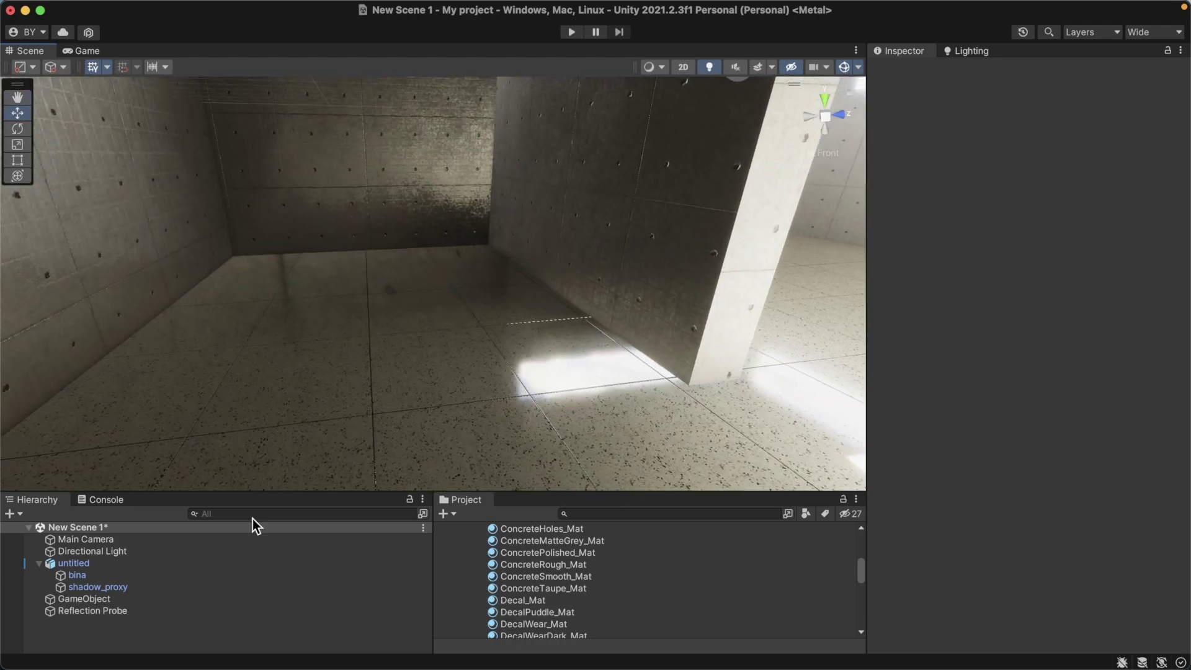
left_click(110, 613)
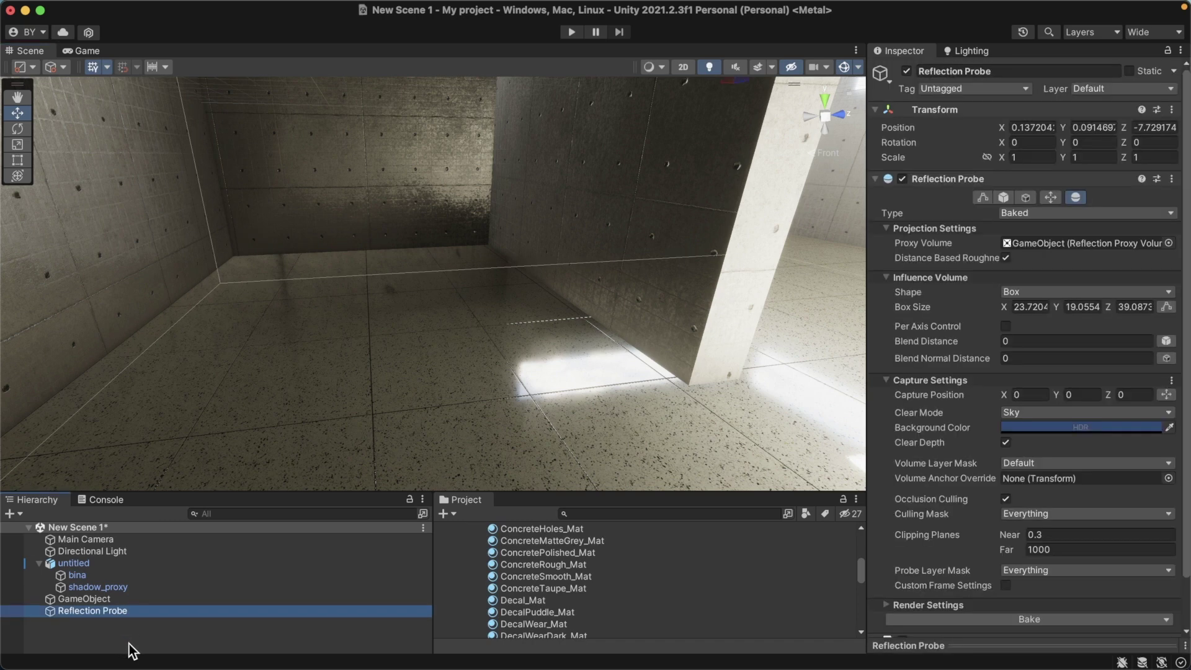
- Duplicate the Reflection Probe to create Reflection Probe (1)
right_click(129, 614)
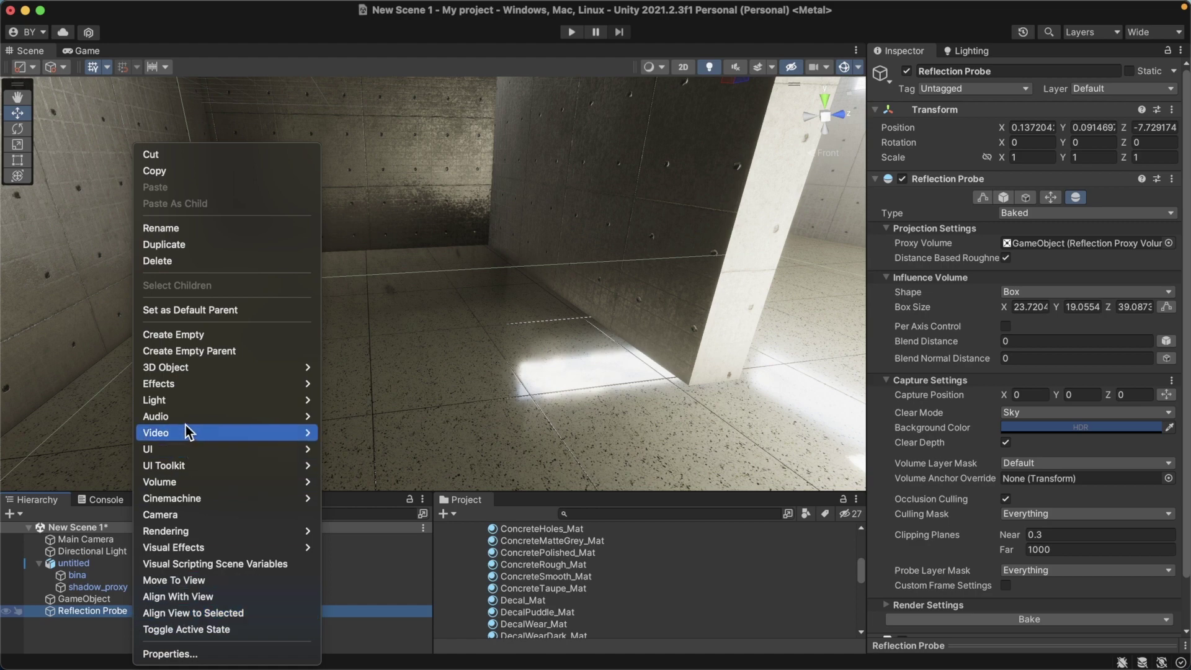
left_click(166, 244)
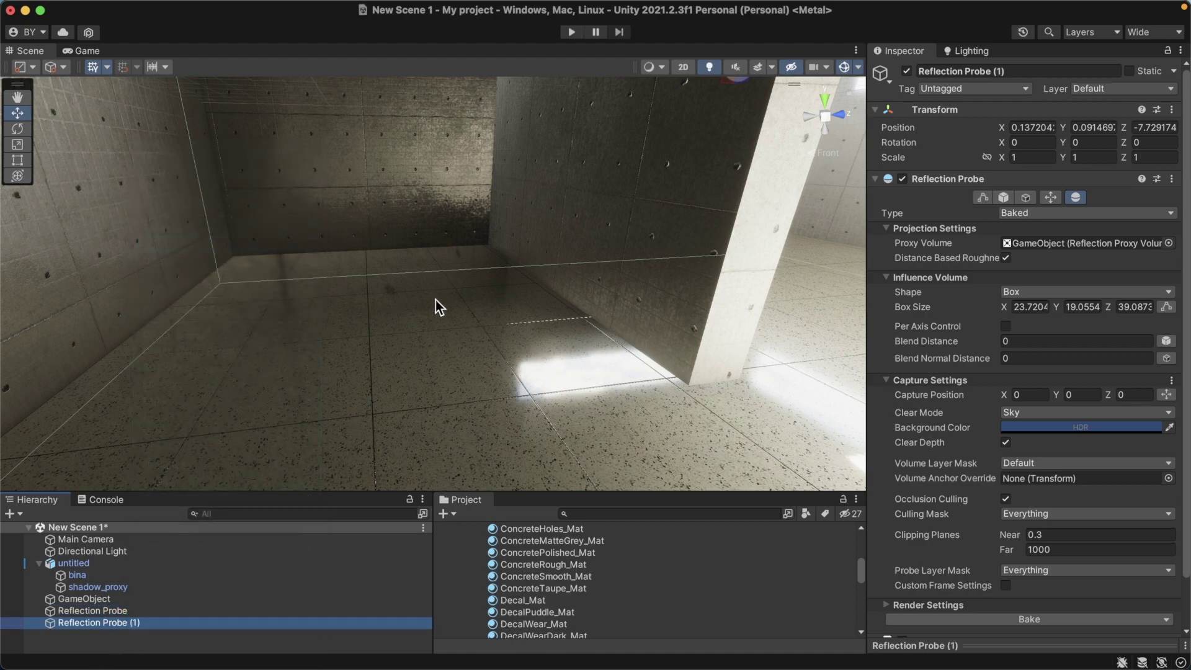
middle_click_drag(680, 253, 610, 277)
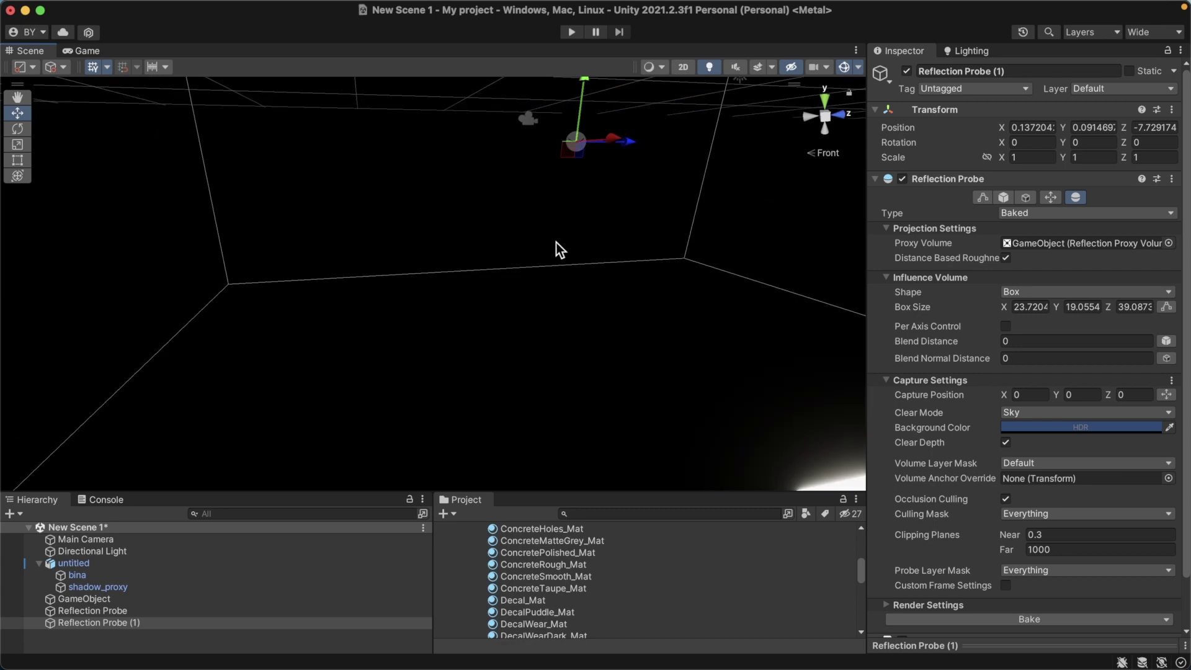
scroll(550, 252, "up", 5)
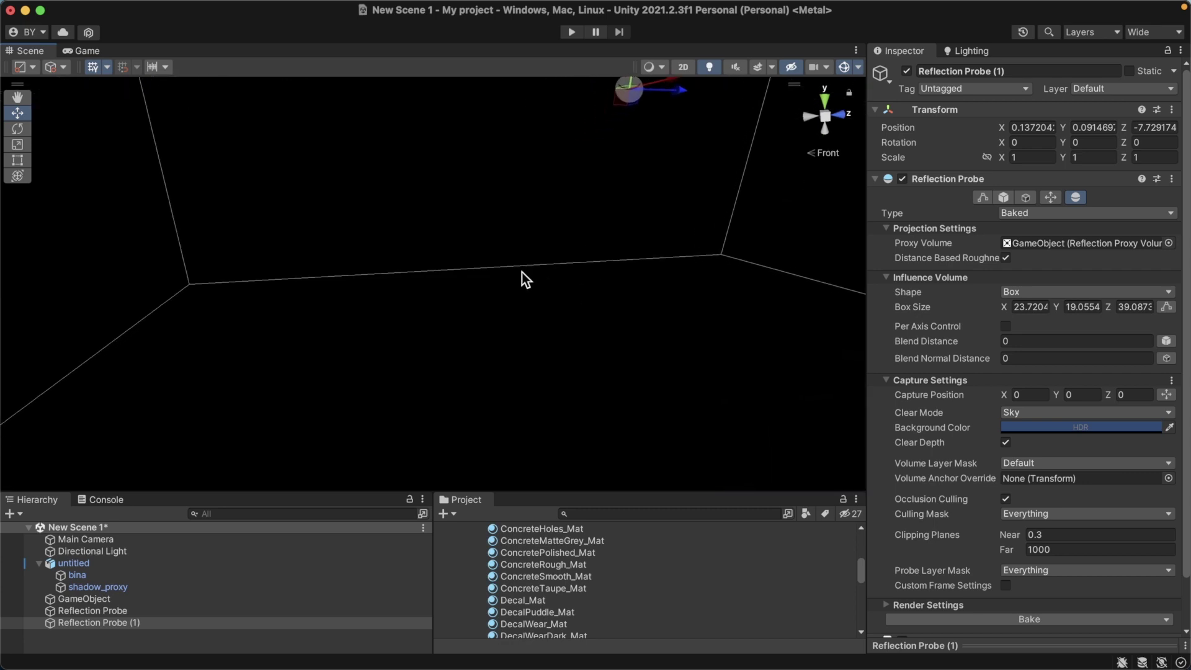
mouse_move(520, 273)
middle_mouse_down()
mouse_move(483, 292)
mouse_move(498, 290)
middle_mouse_up()
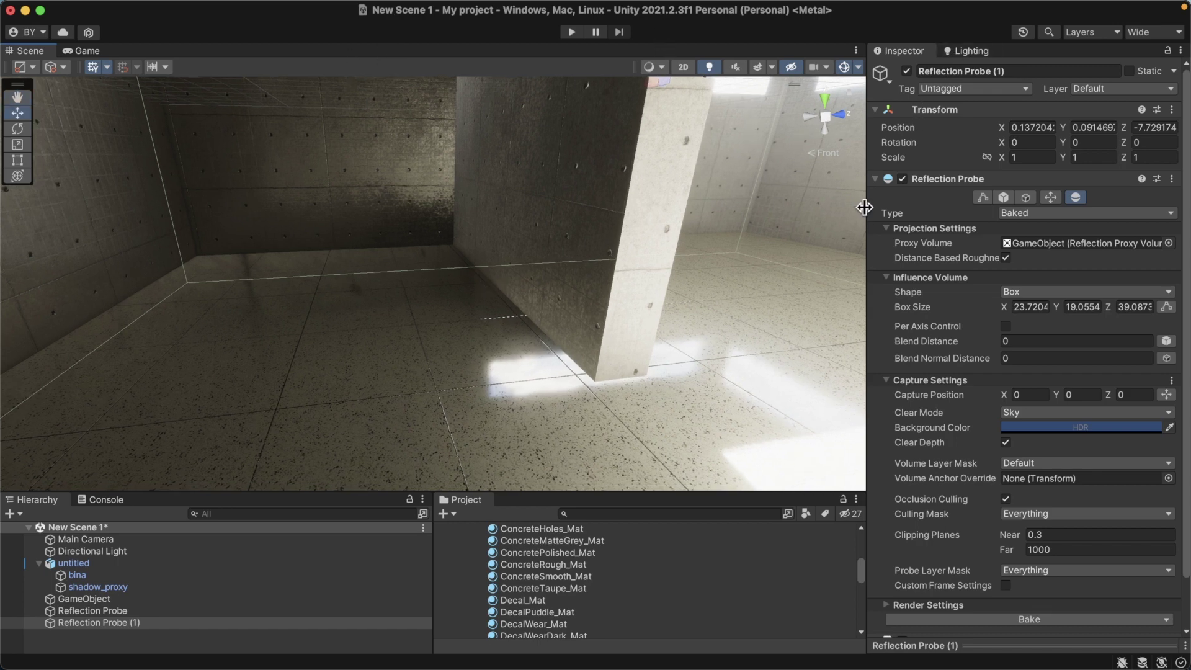
- Turn on box-shape editing for Reflection Probe (1)
left_click(981, 200)
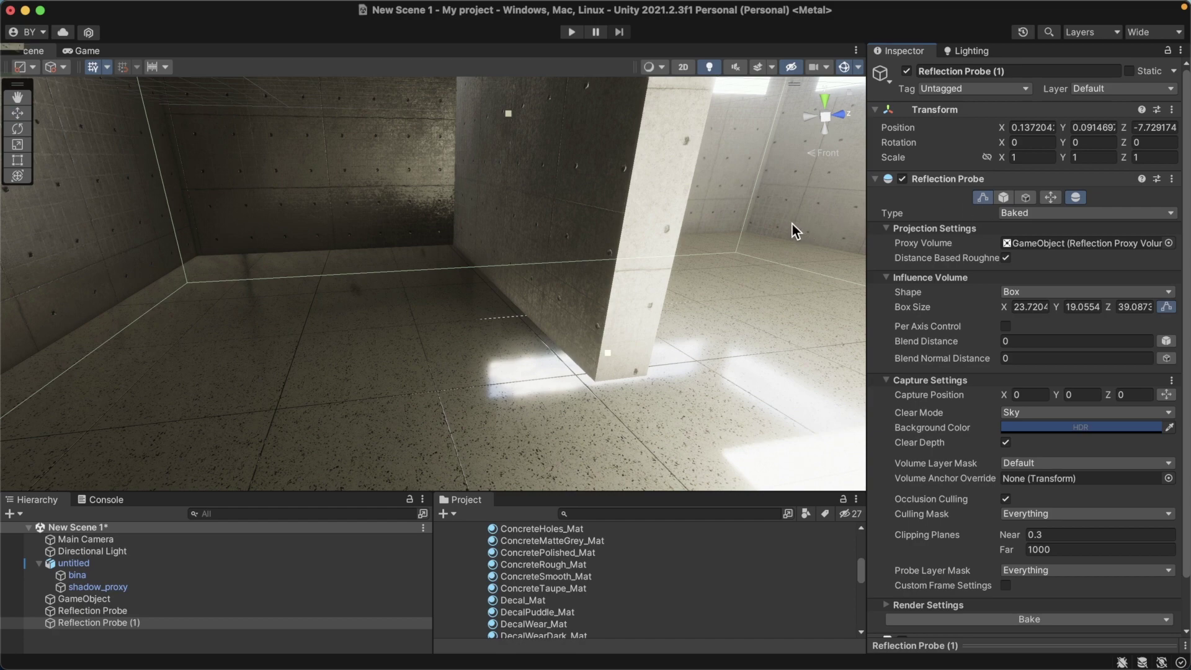
scroll(791, 230, "down", 5)
scroll(714, 229, "down", 3)
scroll(717, 230, "down", 3)
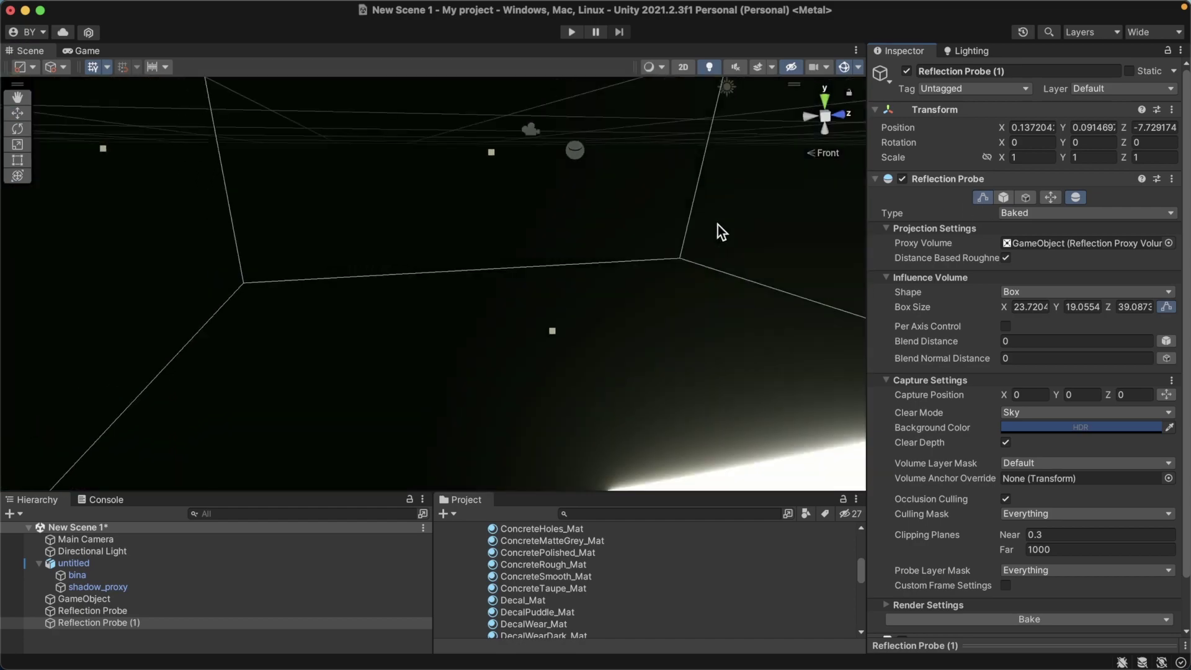
scroll(718, 225, "down", 2)
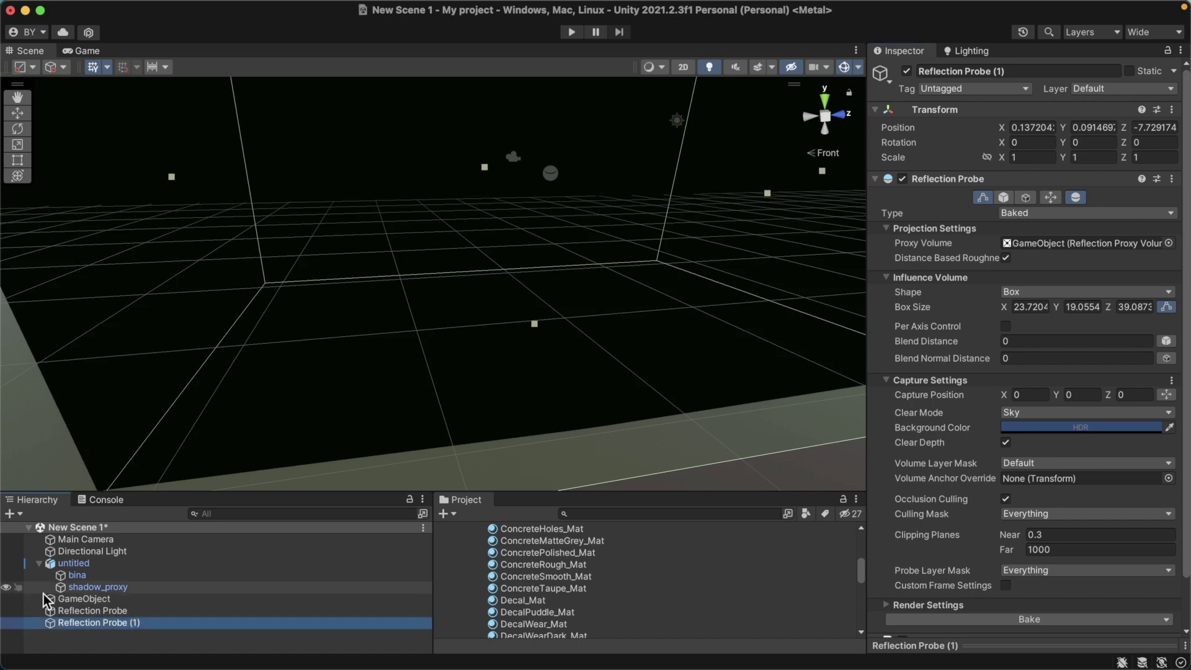
- Shorten Reflection Probe (1)'s box depth to about 16.24 to cover the back room, then bake it
left_click(6, 587)
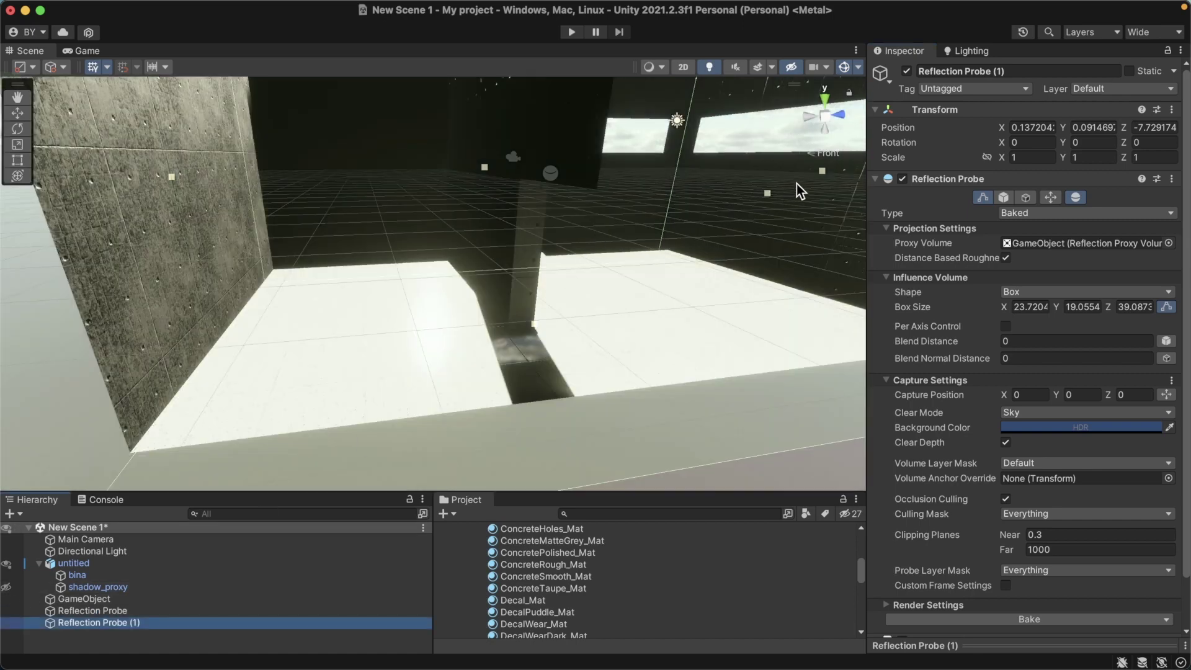
left_click_drag(821, 173, 546, 240)
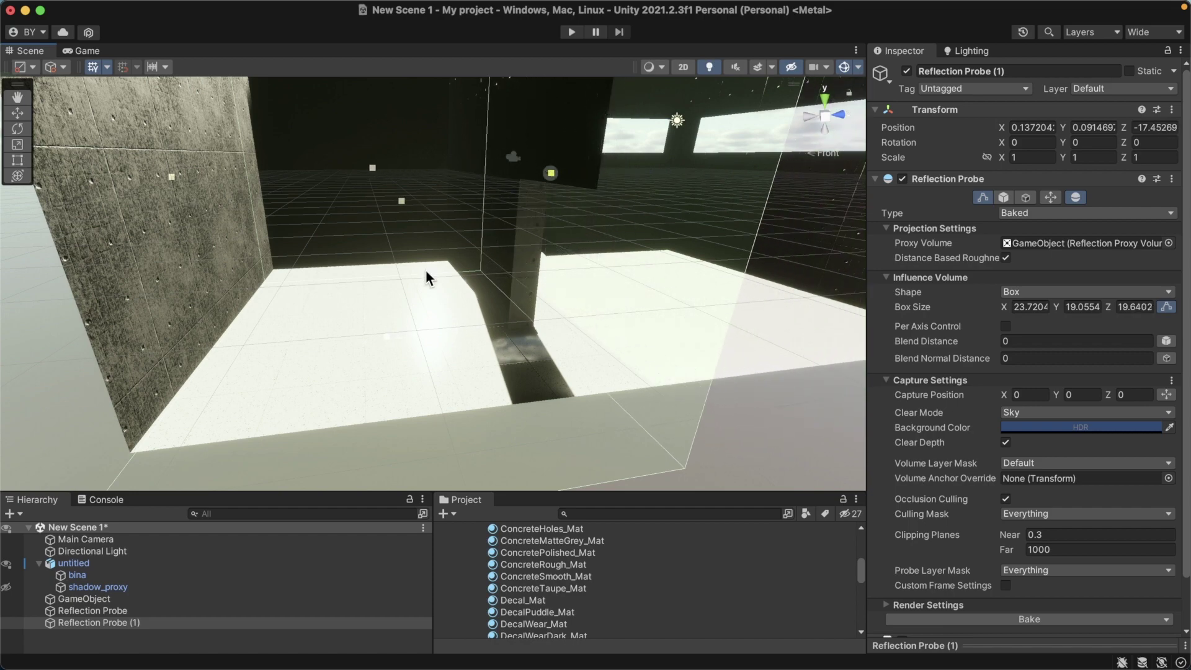
scroll(423, 269, "up", 5)
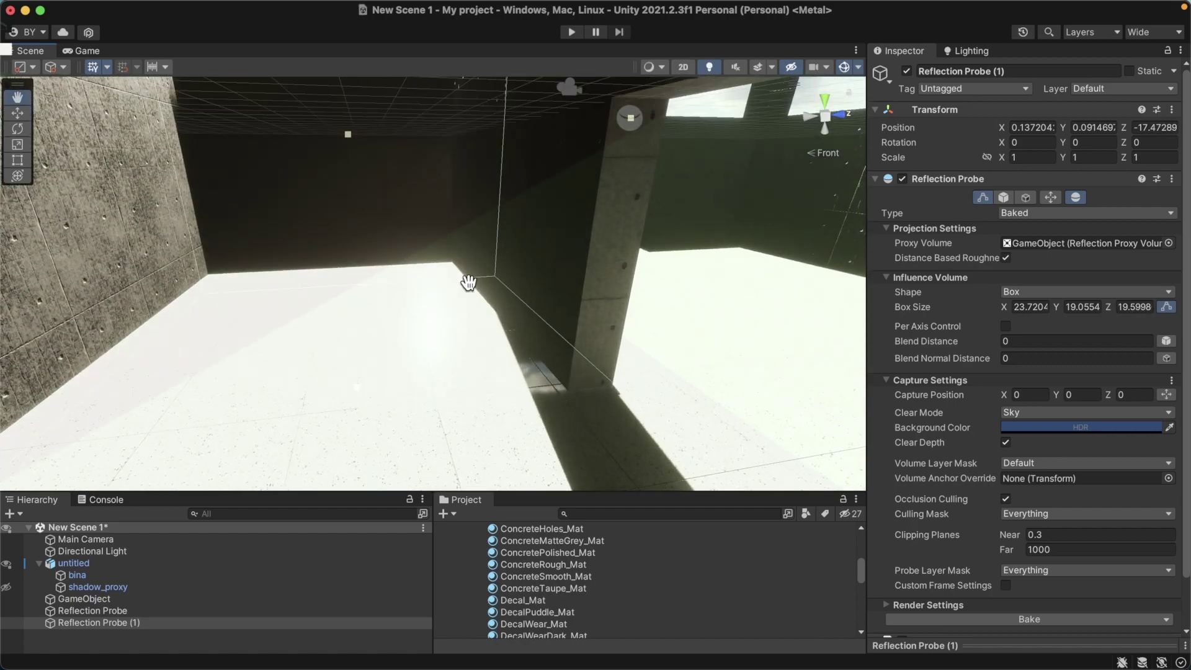
right_click_drag(454, 244, 459, 248)
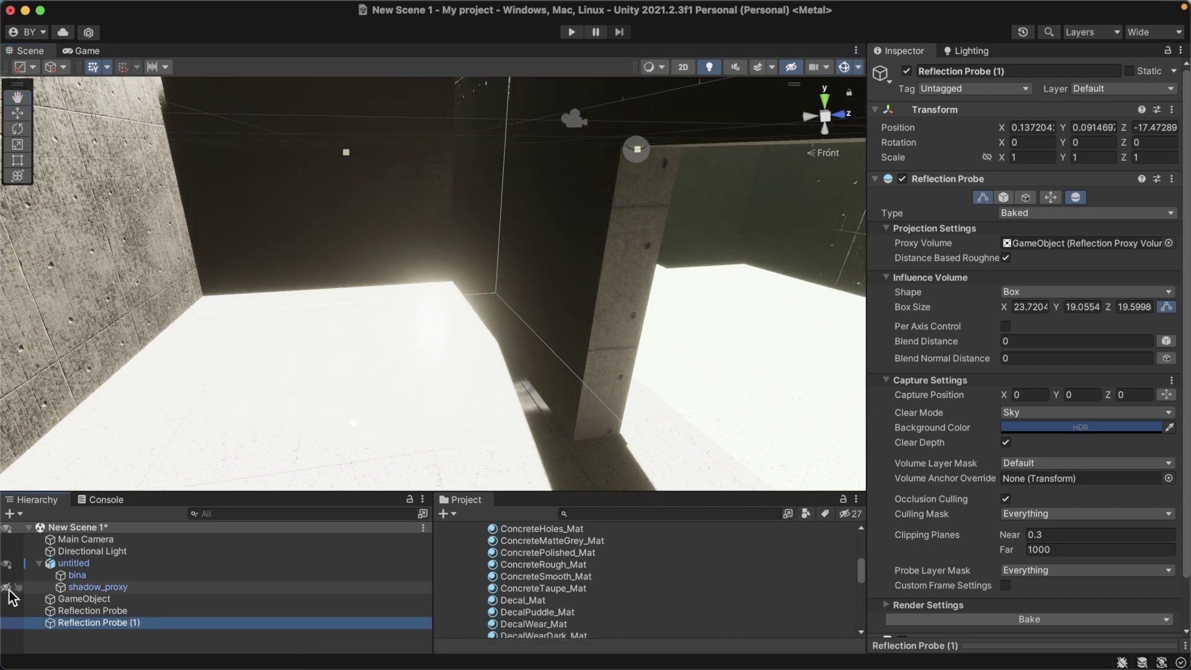
left_click(7, 563)
right_click_drag(593, 184, 629, 168)
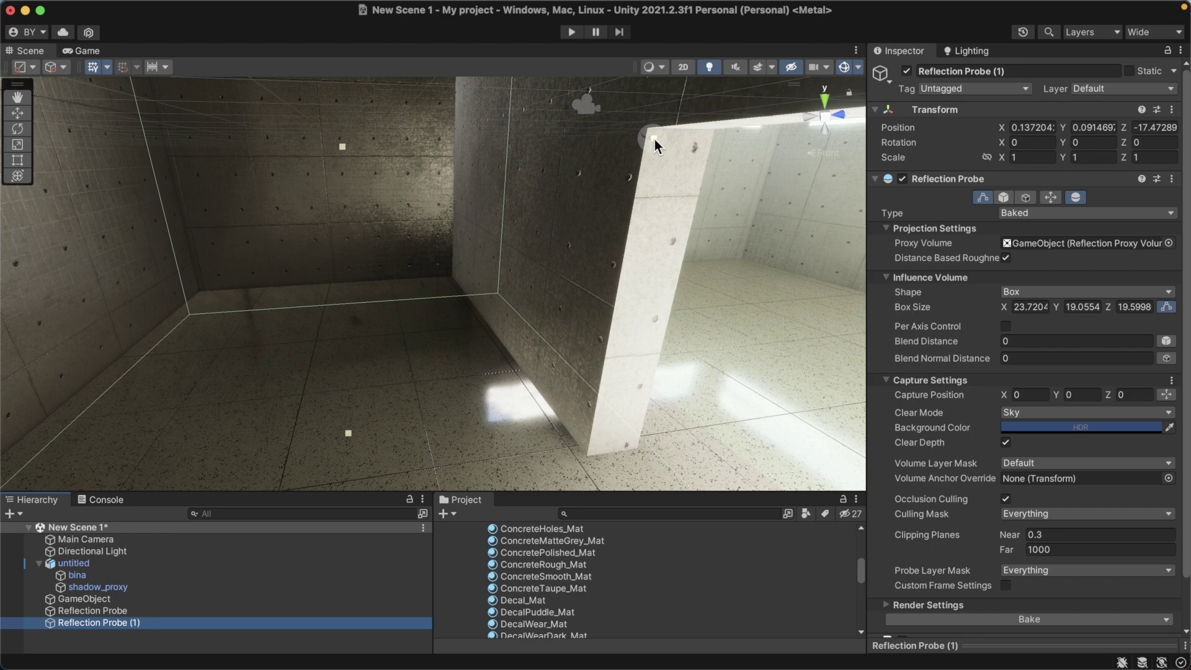
mouse_move(653, 137)
left_mouse_down()
mouse_move(527, 172)
mouse_move(548, 166)
left_mouse_up()
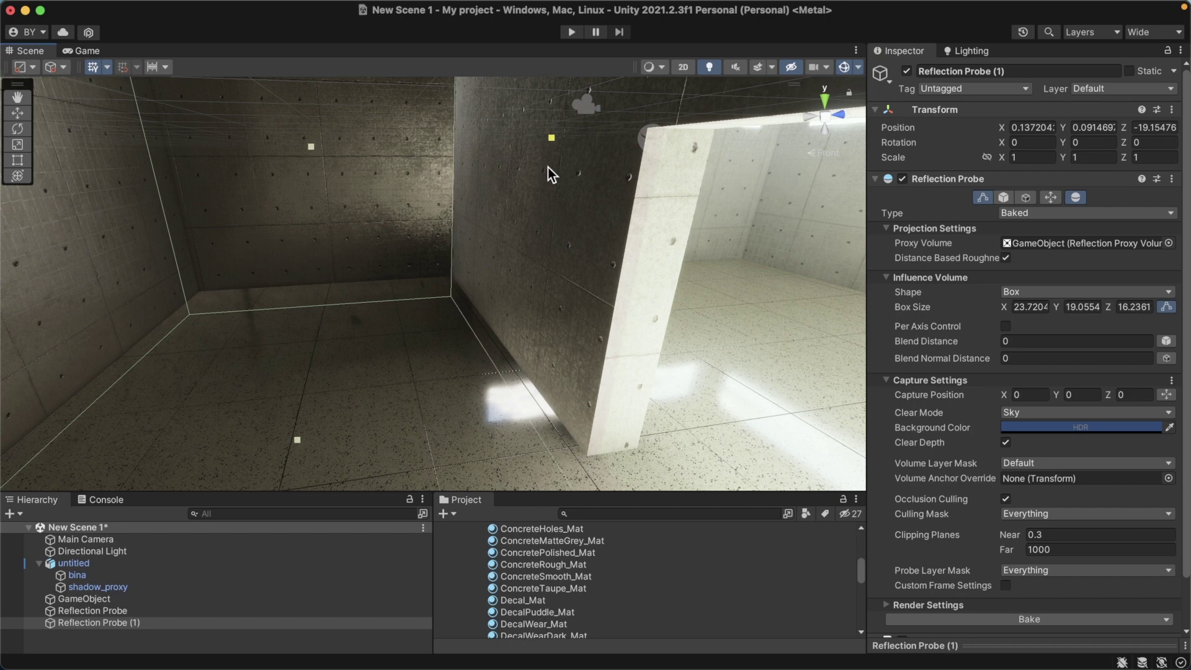
left_click(1019, 619)
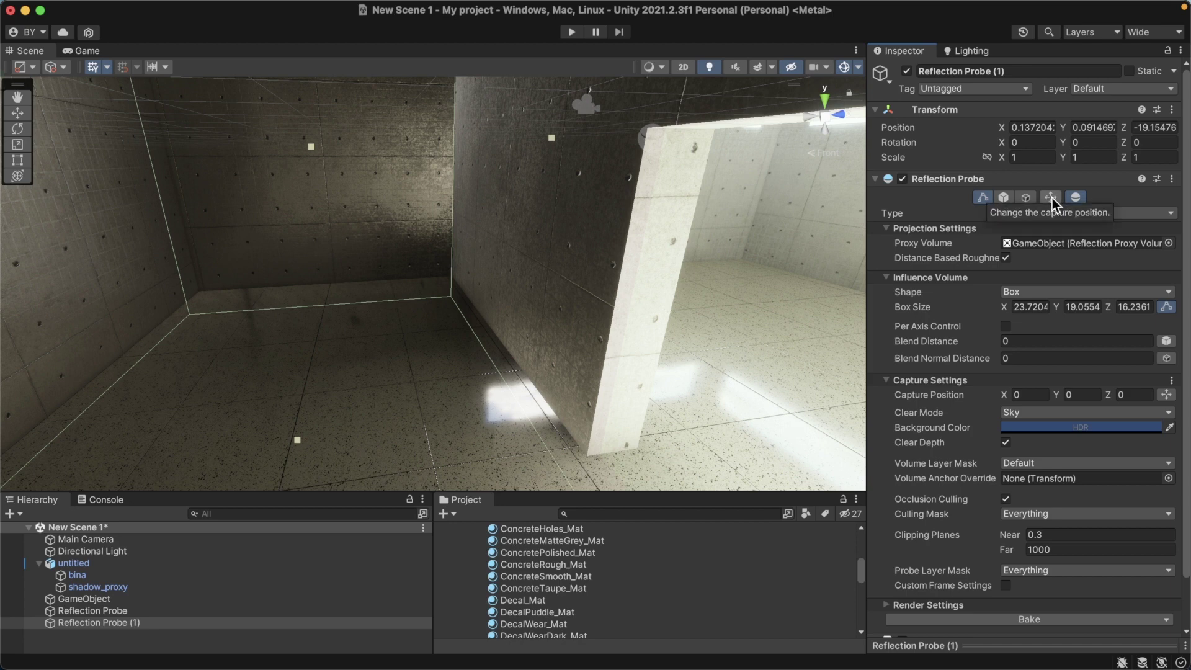
- Move Reflection Probe (1)'s capture point back along the room to Z about −10.82
left_click(1052, 199)
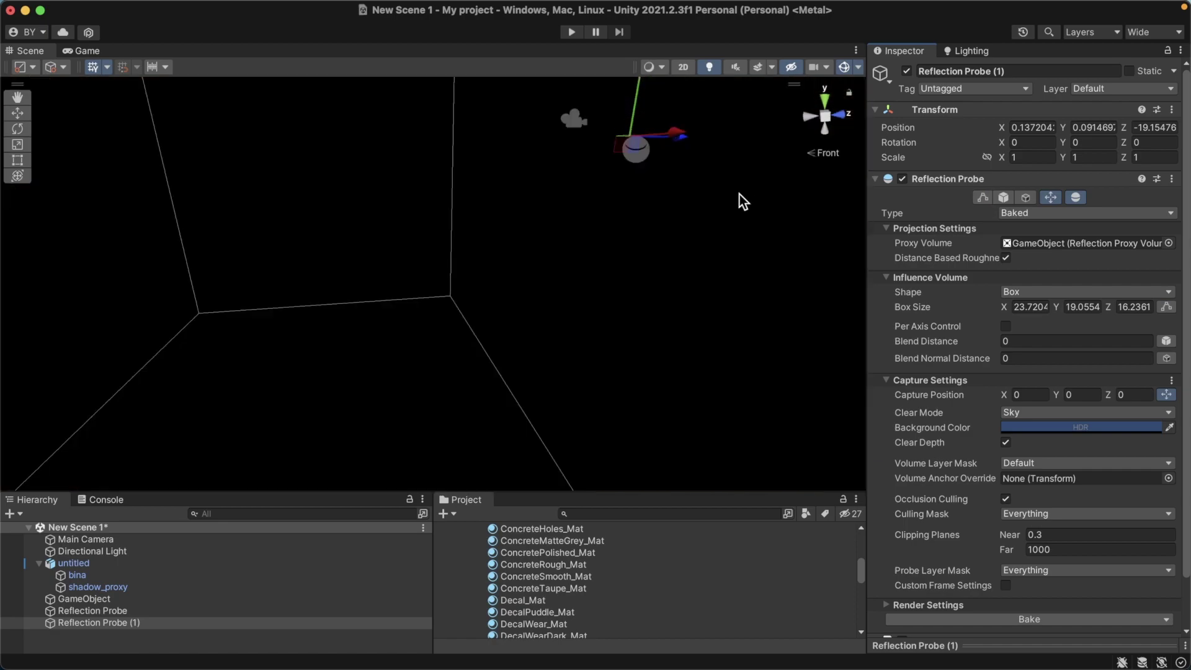
mouse_move(728, 196)
middle_mouse_down()
mouse_move(680, 240)
mouse_move(656, 225)
middle_mouse_up()
left_click_drag(654, 288, 692, 200, "alt")
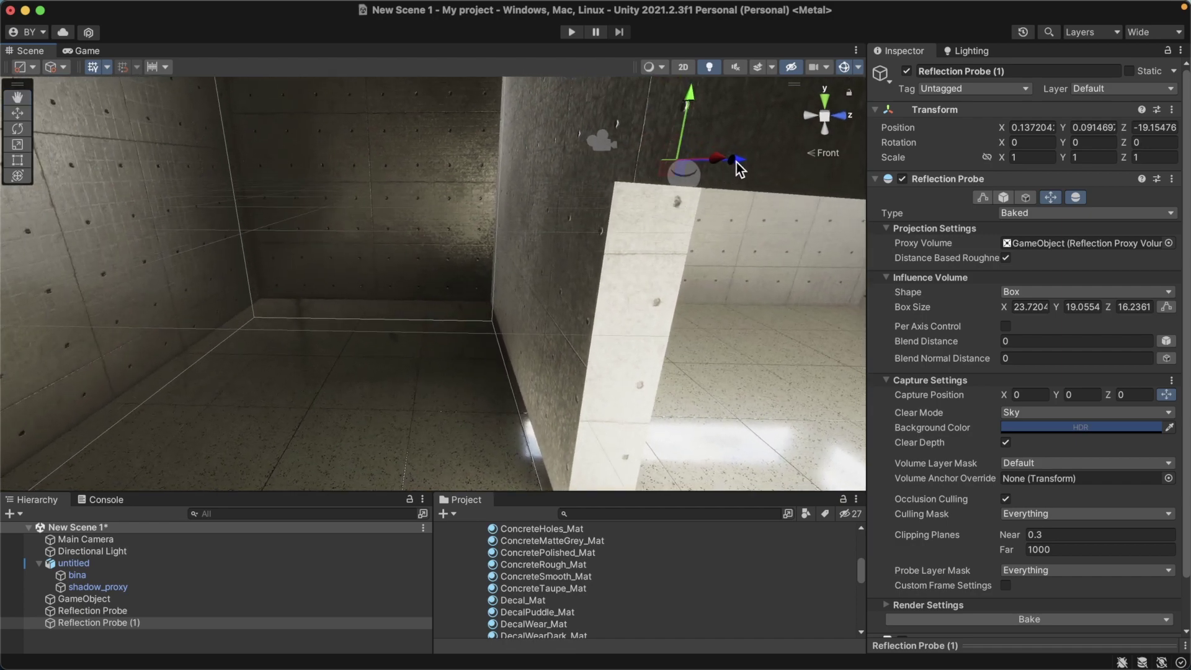
left_click_drag(738, 162, 378, 200)
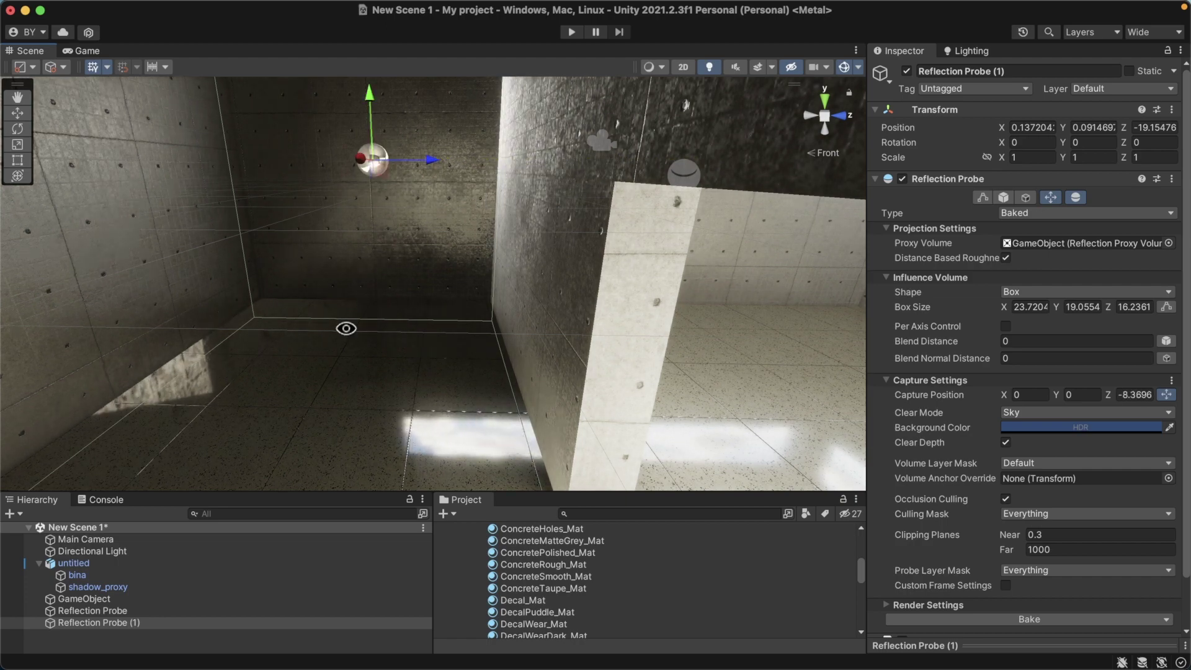
mouse_move(346, 327)
left_mouse_down("alt")
mouse_move(457, 317)
mouse_move(359, 114)
mouse_move(294, 408)
mouse_move(336, 297)
left_mouse_up("alt")
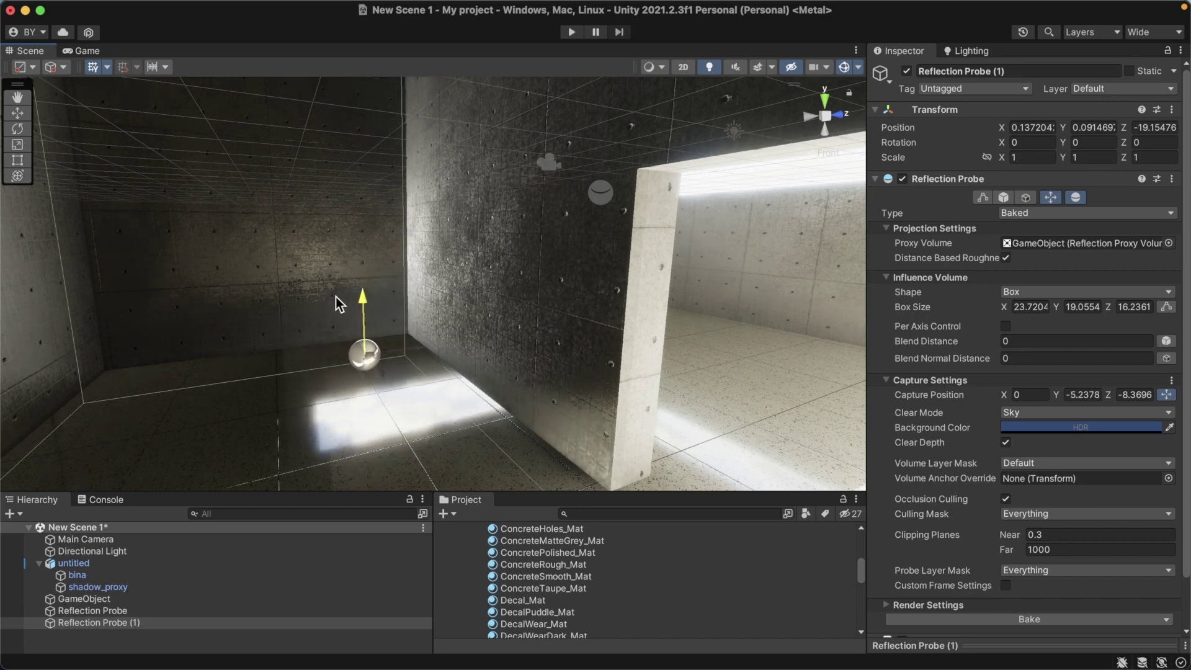
left_click_drag(414, 347, 333, 381)
middle_click_drag(341, 383, 340, 338)
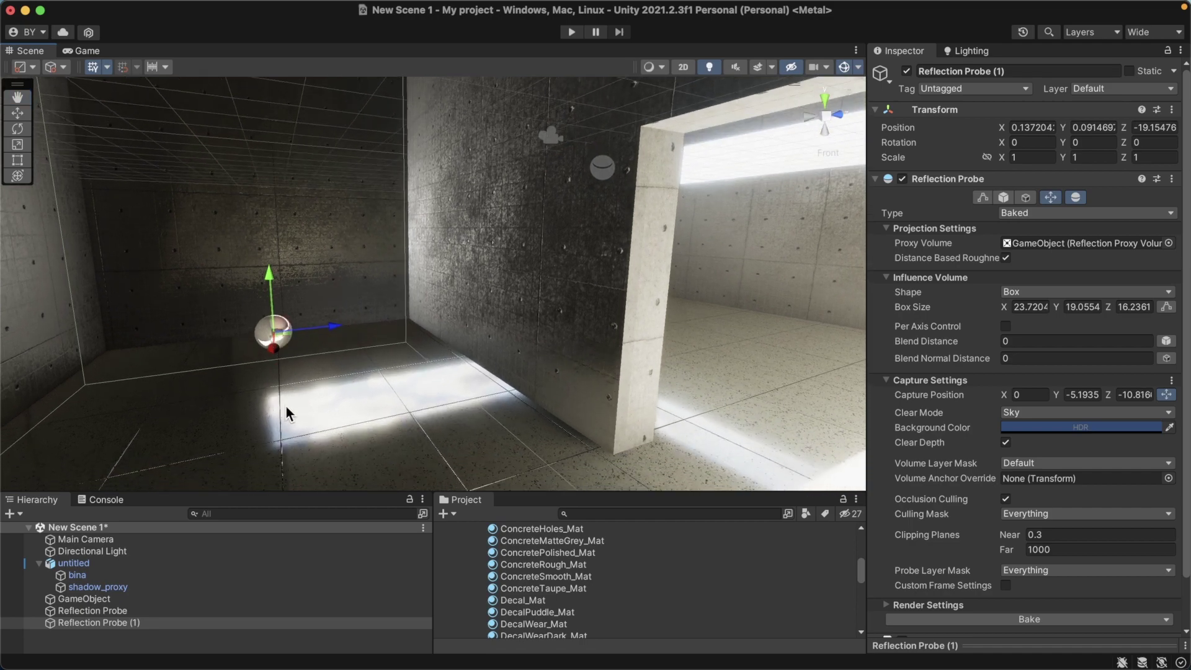
- Raise the capture point to Y about −4.24 and rebake the probe
left_click_drag(271, 276, 273, 238)
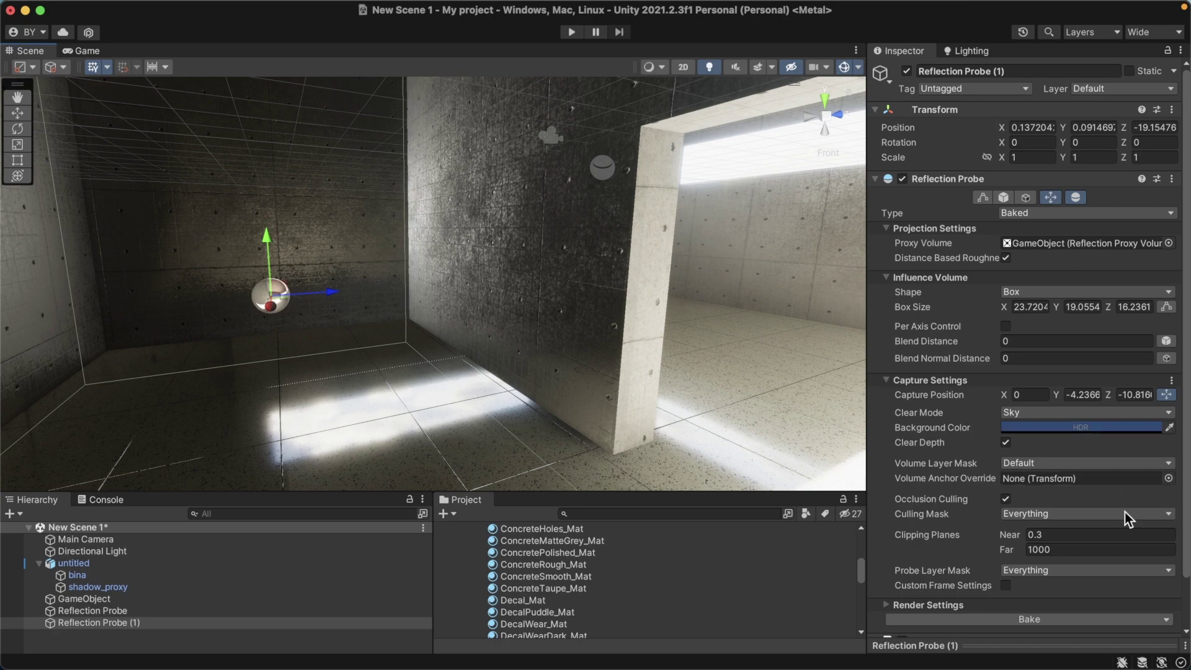
left_click(1041, 624)
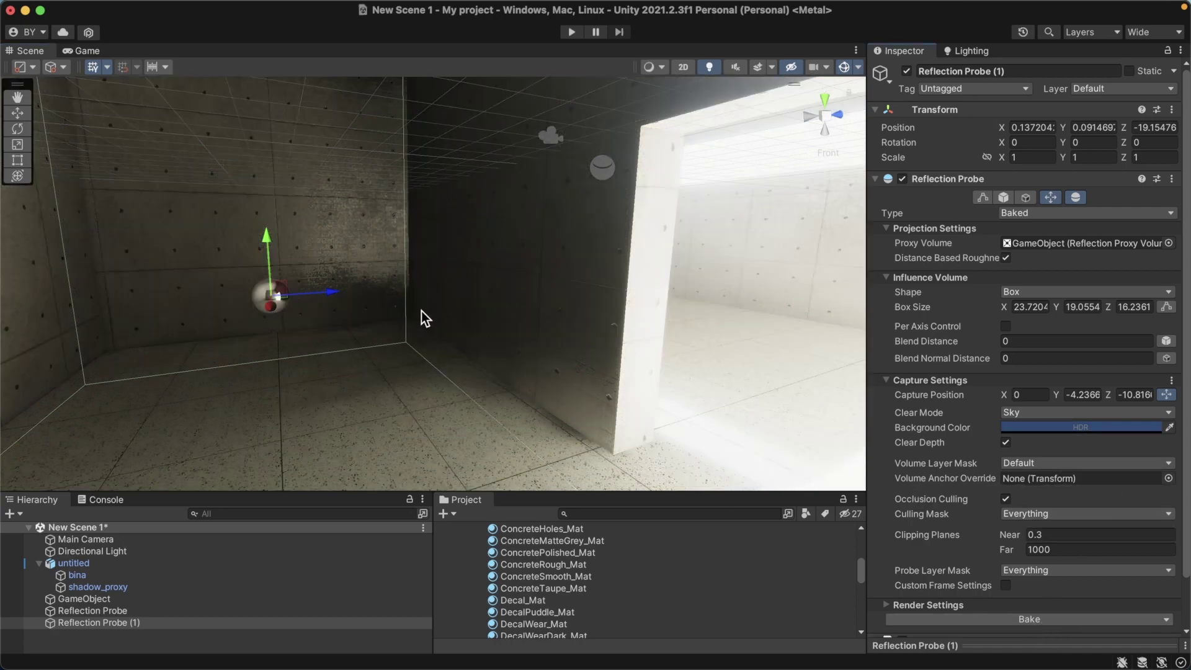
middle_click_drag(424, 329, 441, 306)
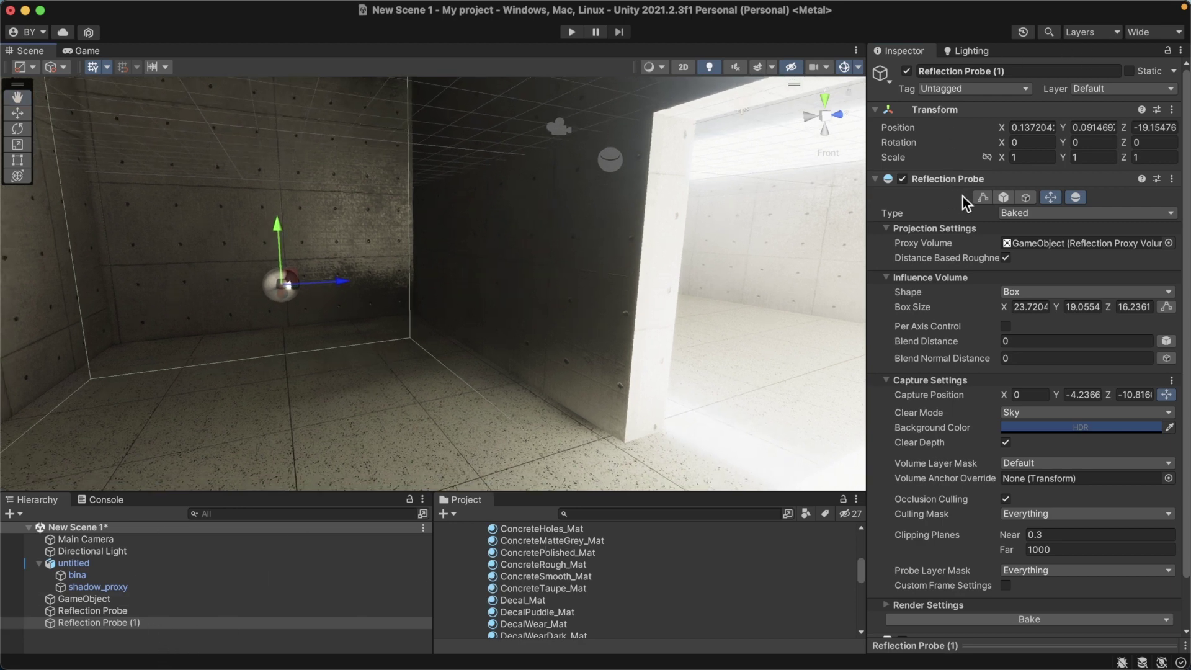
- Drag Reflection Probe (1)'s box face outward until Box Size Z reads 16.3244
left_click(983, 198)
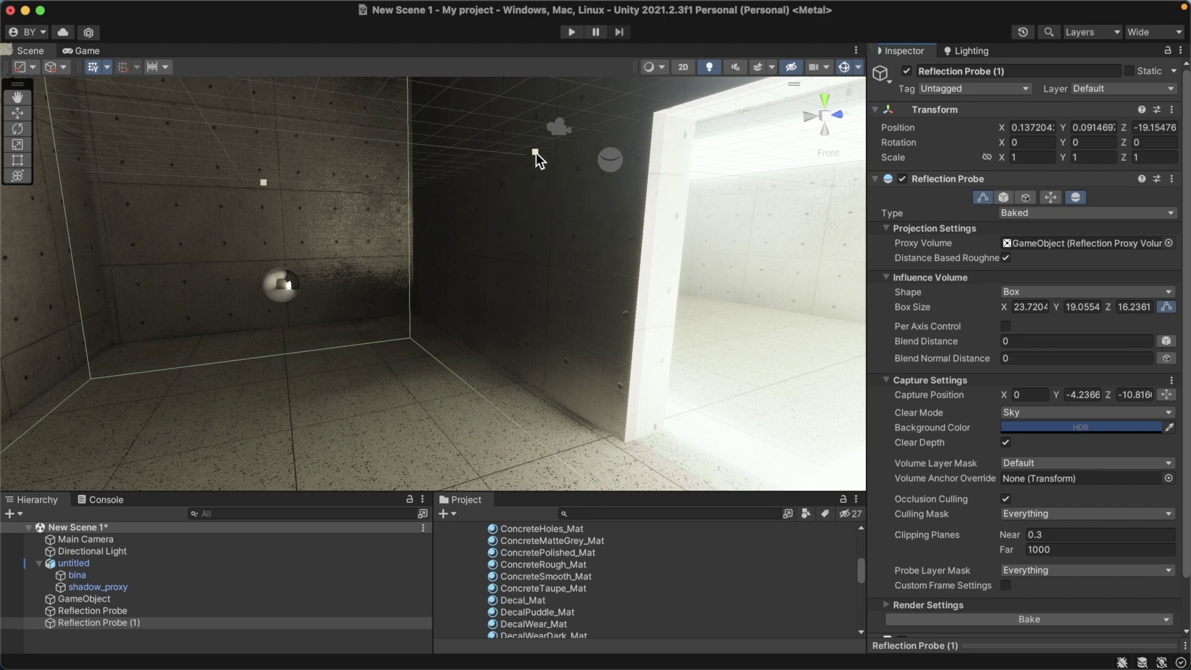
mouse_move(535, 151)
left_mouse_down()
mouse_move(631, 131)
mouse_move(494, 199)
mouse_move(527, 189)
left_mouse_up()
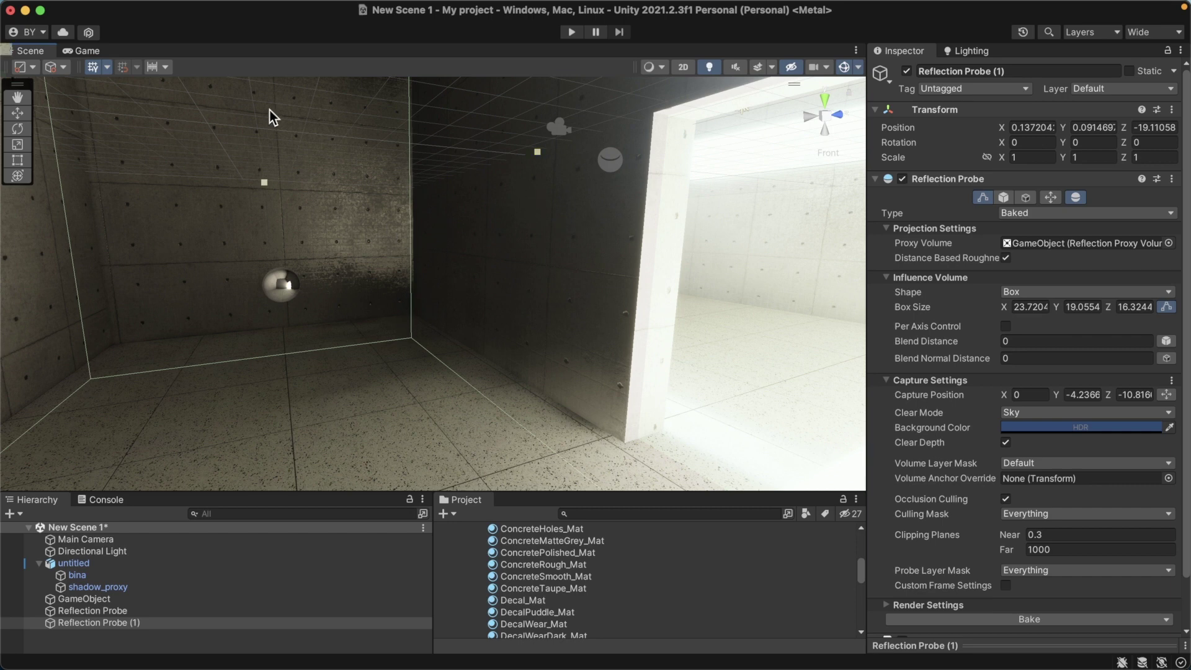
- Expand New Scene 1's baked assets, then enlarge and darken the ReflectionProbe-0 cubemap preview
scroll(282, 300, "up", 1)
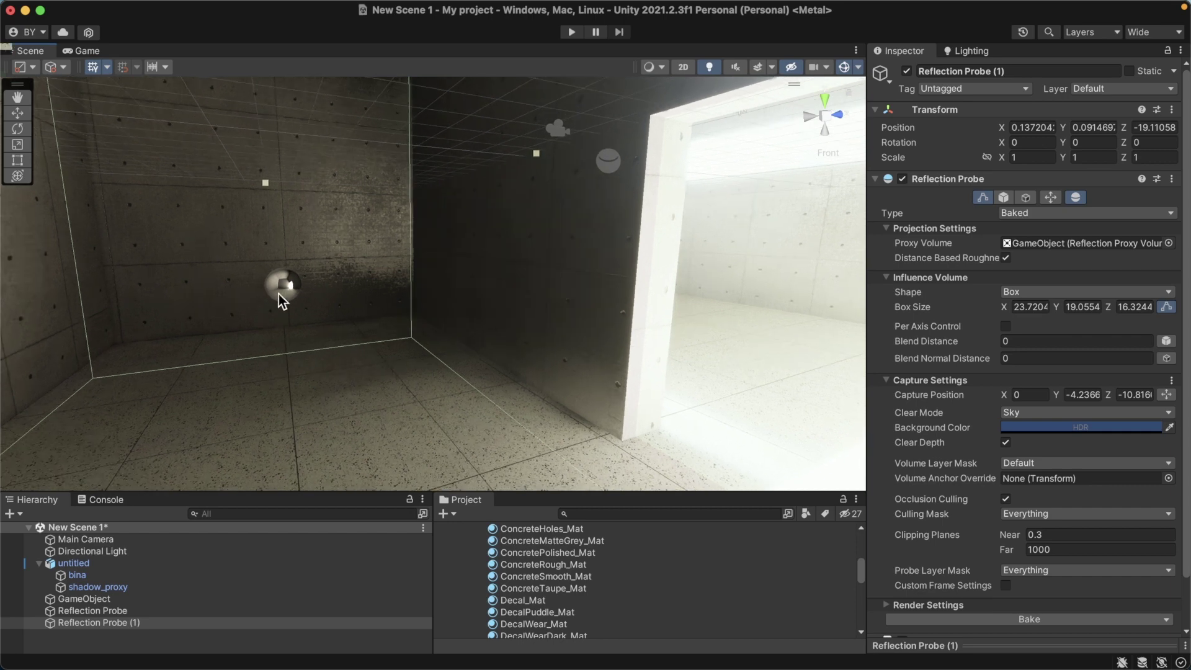
scroll(532, 583, "down", 5)
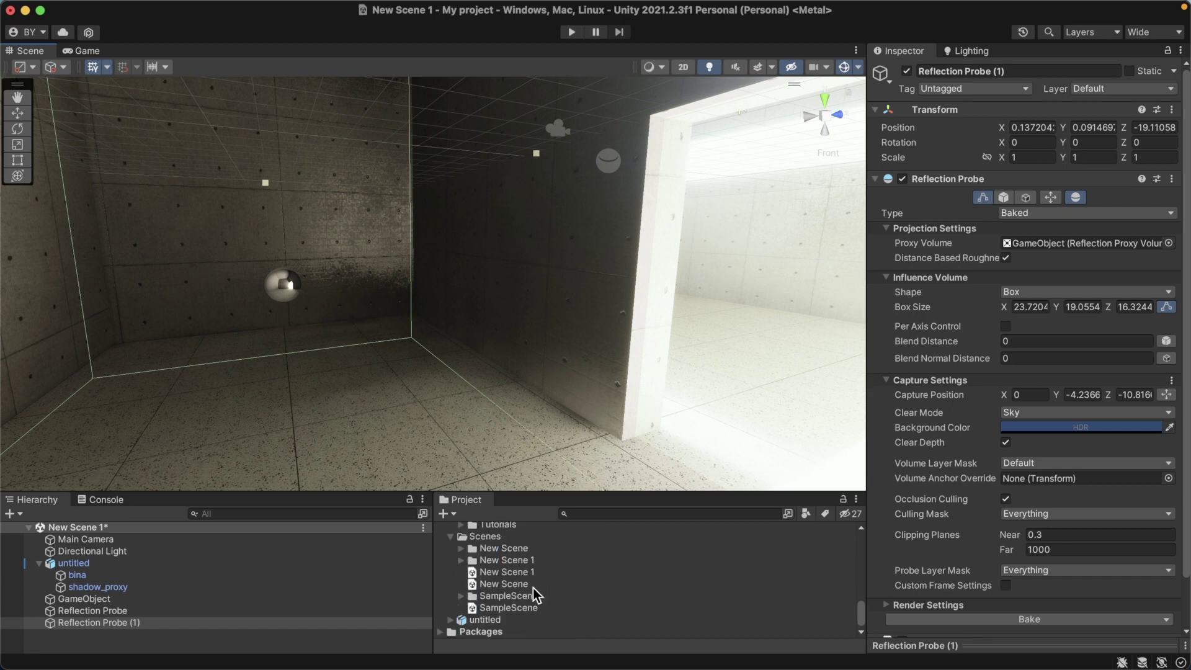
left_click(460, 561)
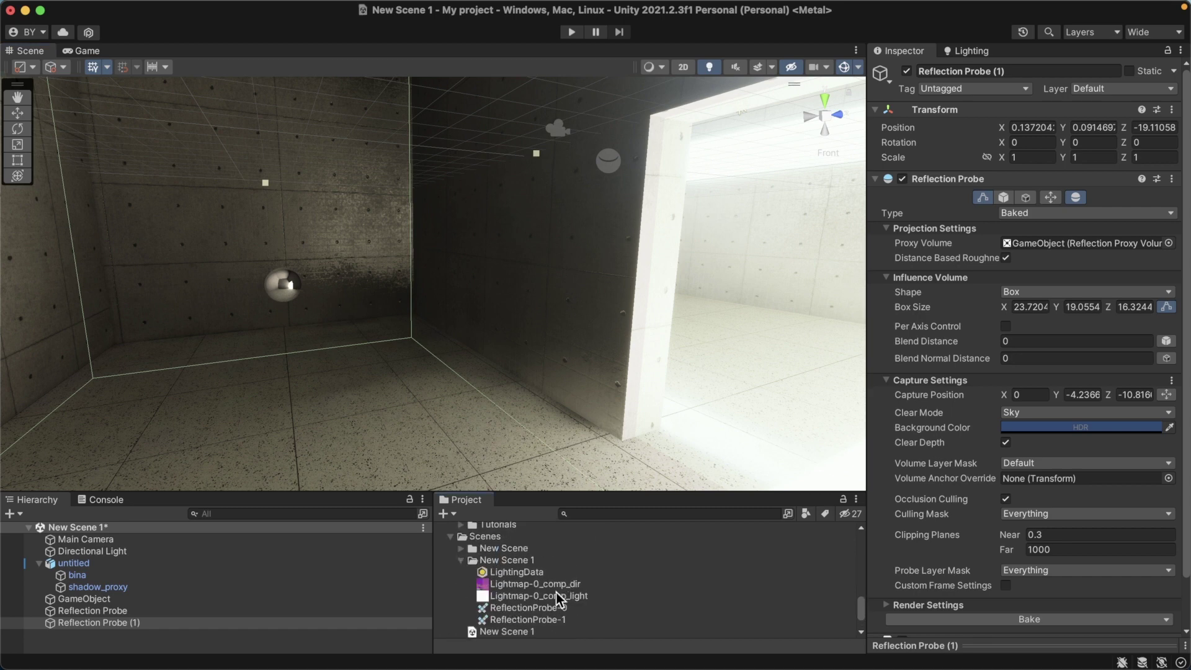
scroll(546, 608, "down", 1)
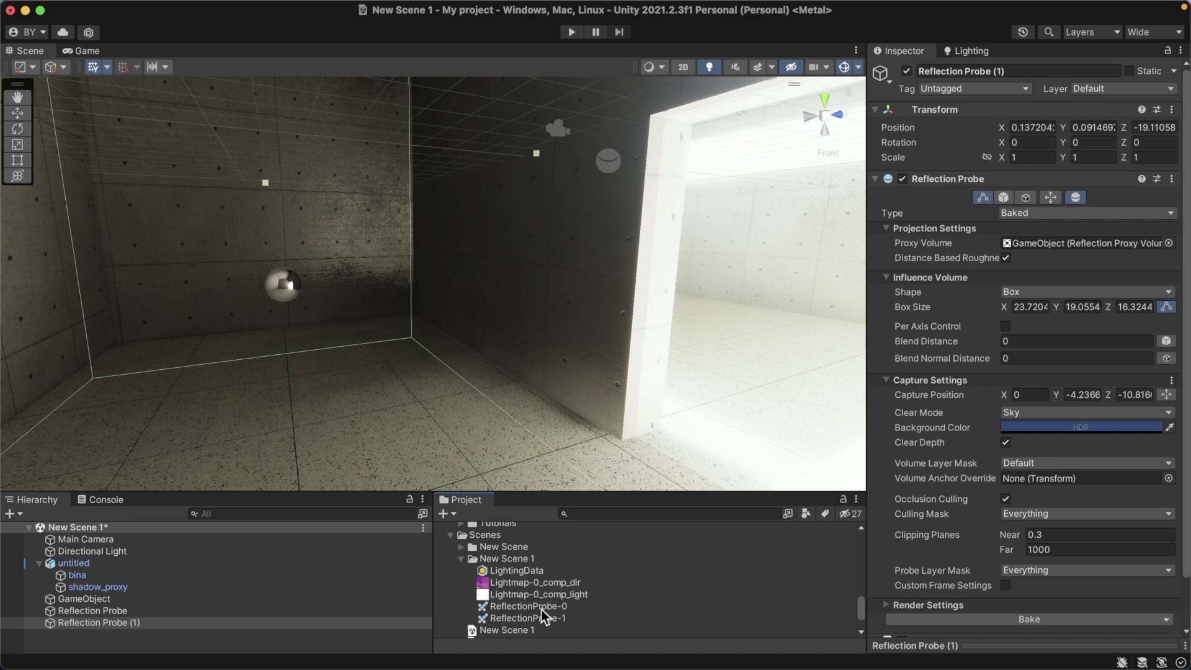
left_click(544, 609)
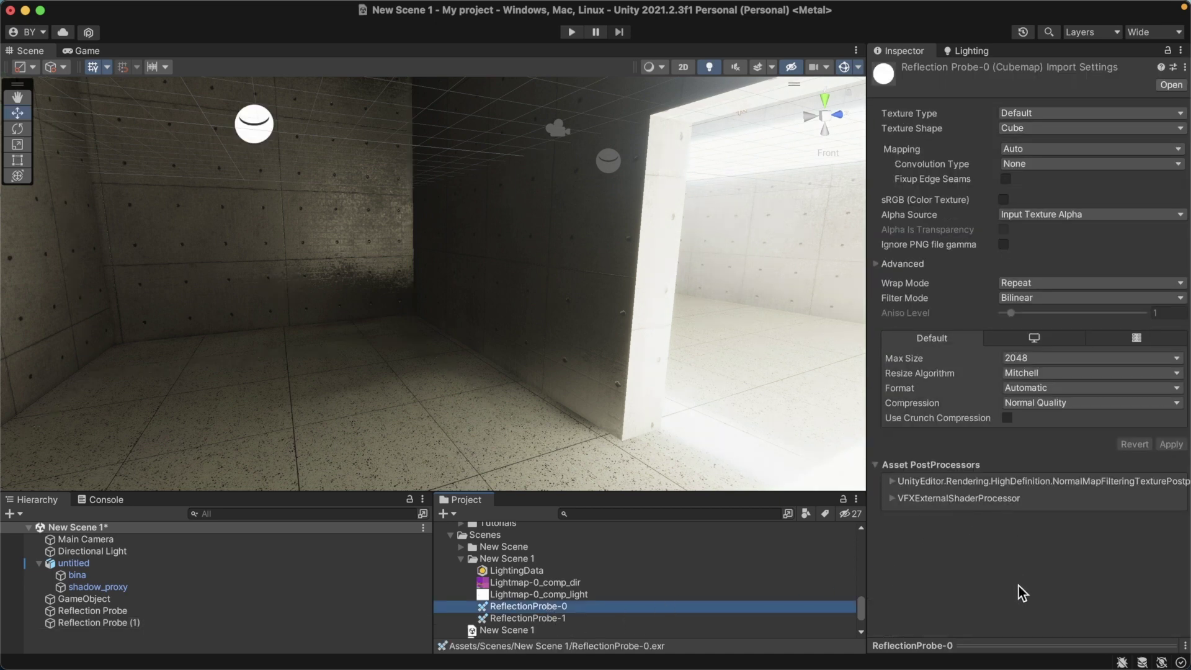
left_click(1023, 648)
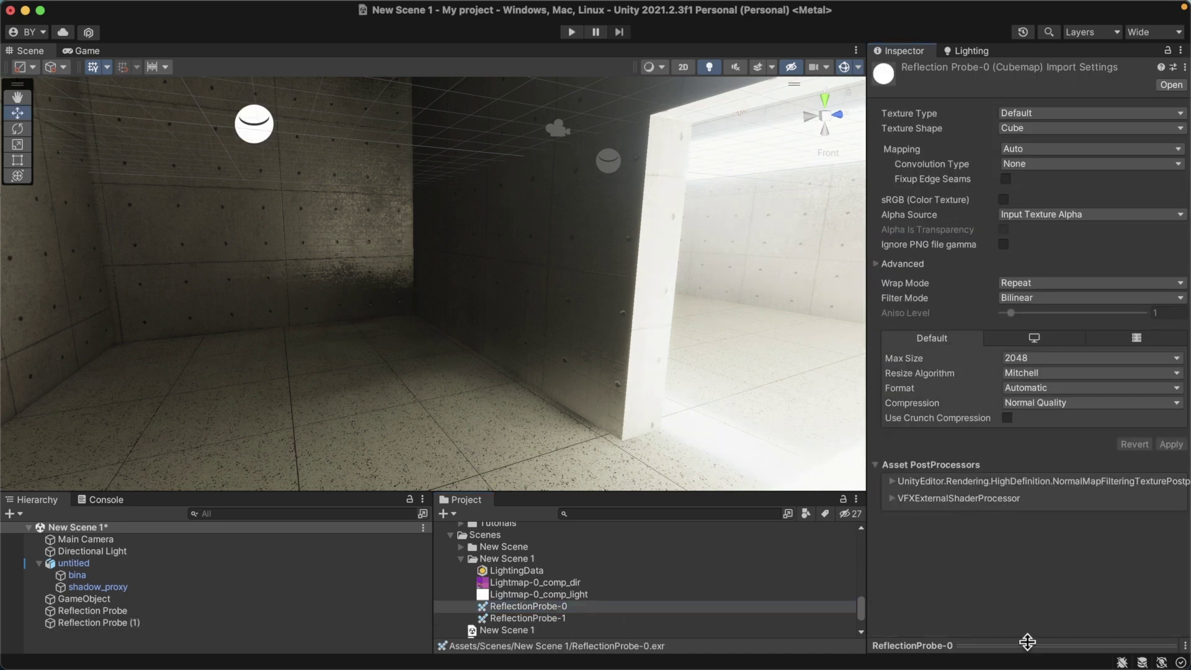
left_click_drag(1028, 628, 1066, 420)
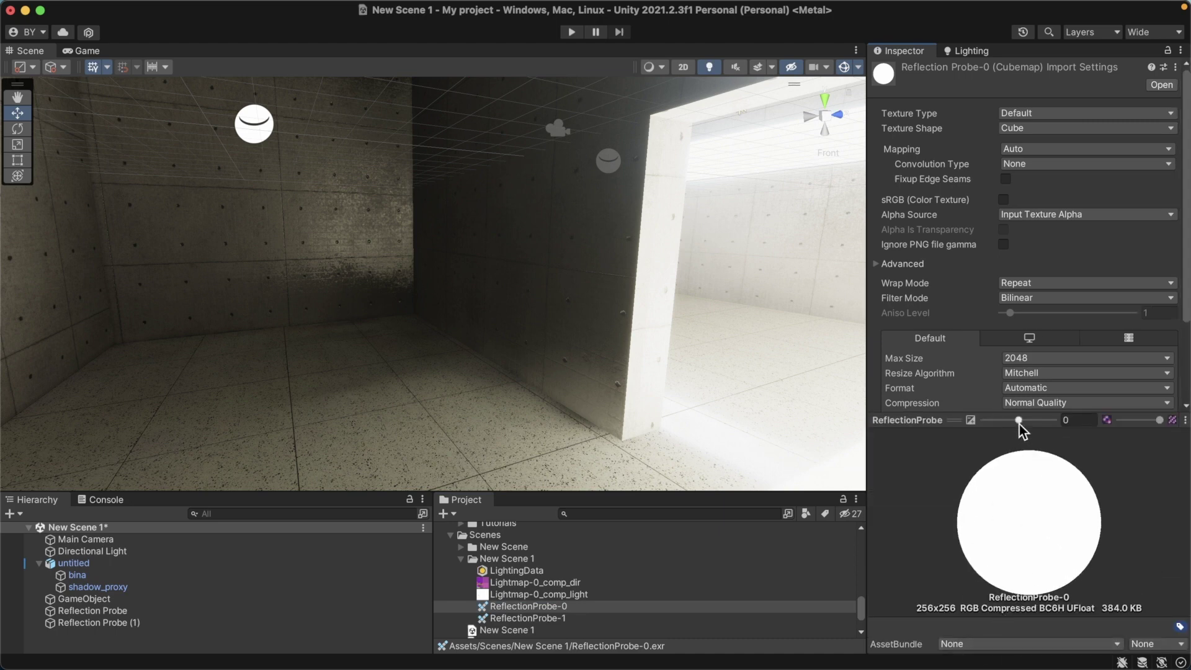
left_click_drag(1018, 424, 999, 425)
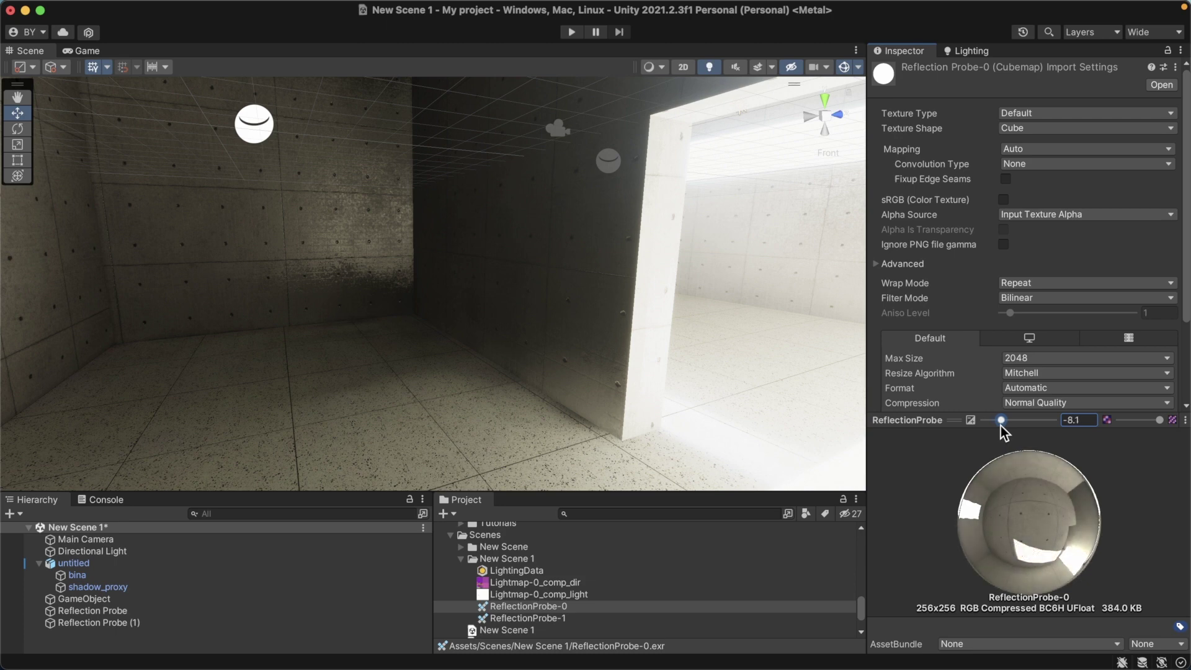
mouse_move(1025, 521)
left_mouse_down()
mouse_move(1115, 511)
mouse_move(1072, 566)
mouse_move(1037, 528)
mouse_move(1029, 608)
left_mouse_up()
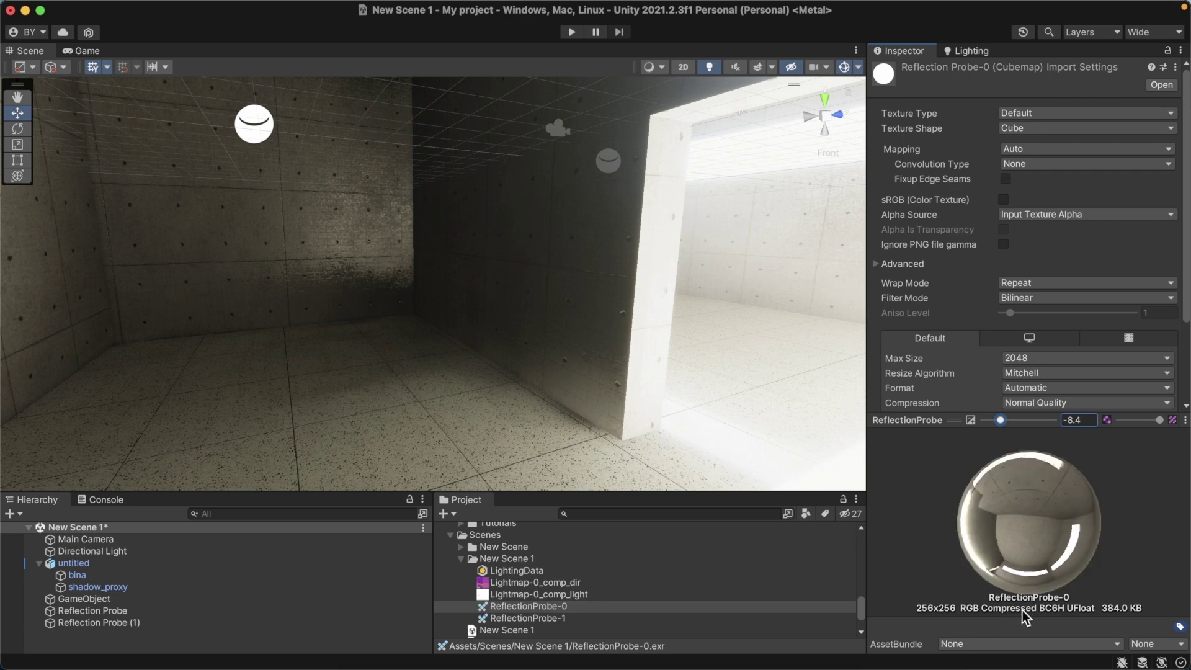
- Darken the ReflectionProbe-1 cubemap preview until the captured room shows
left_click(513, 622)
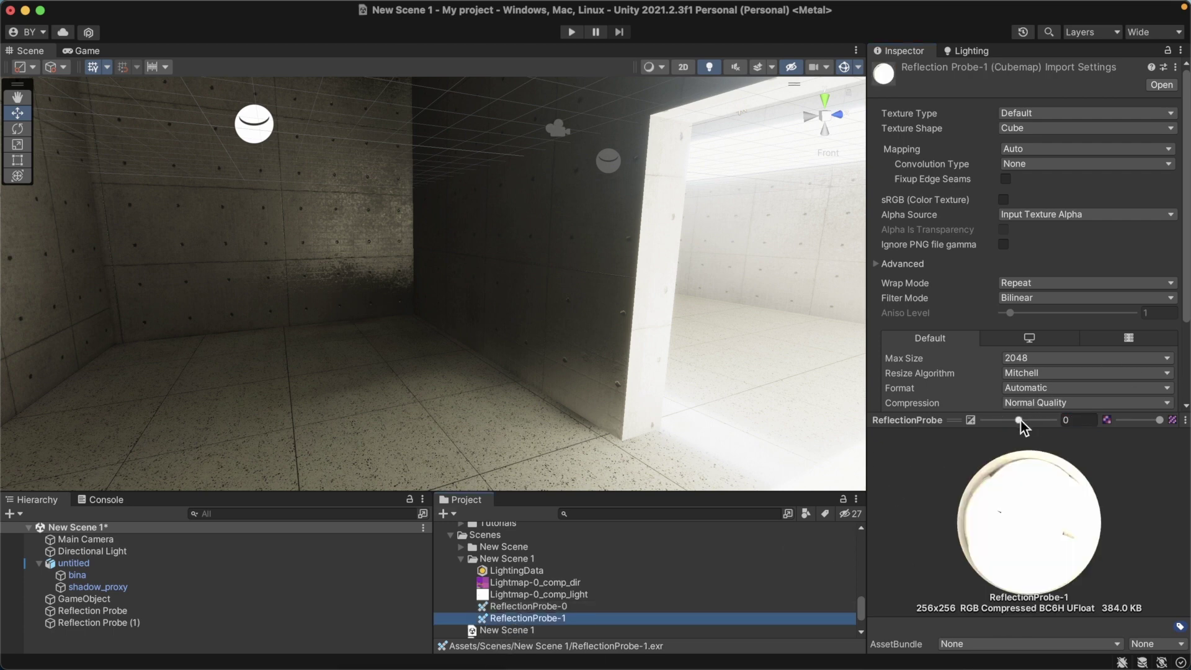
left_click_drag(1019, 421, 1005, 422)
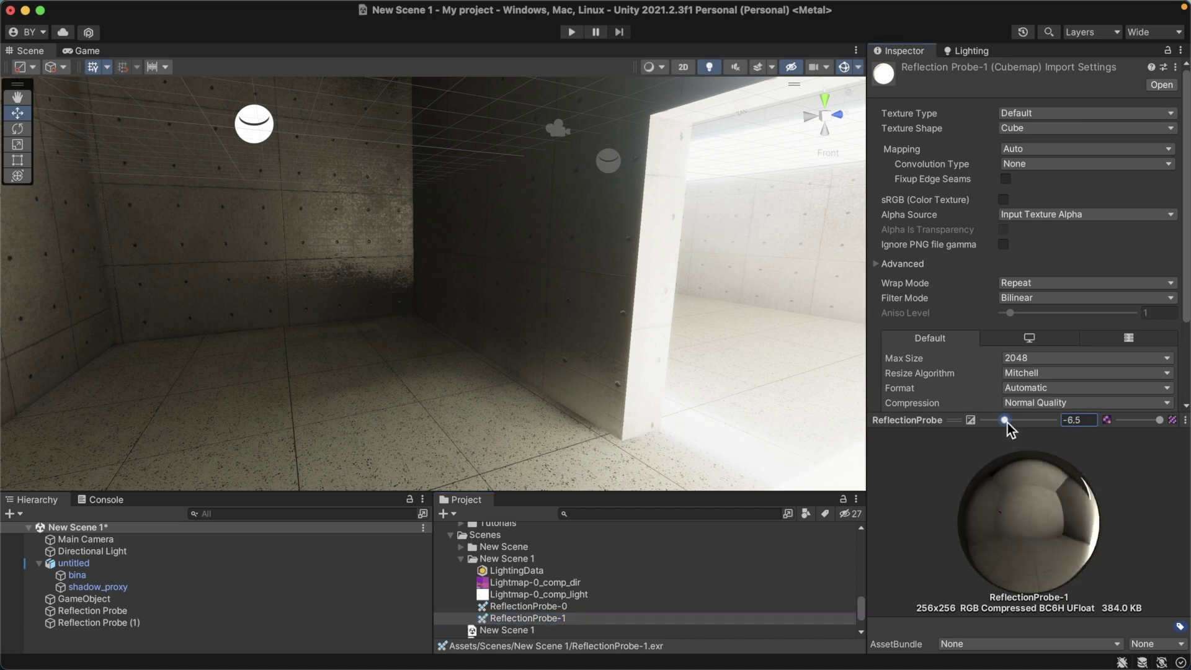
mouse_move(1026, 508)
left_mouse_down()
mouse_move(1092, 517)
mouse_move(1022, 529)
mouse_move(999, 488)
mouse_move(1040, 526)
left_mouse_up()
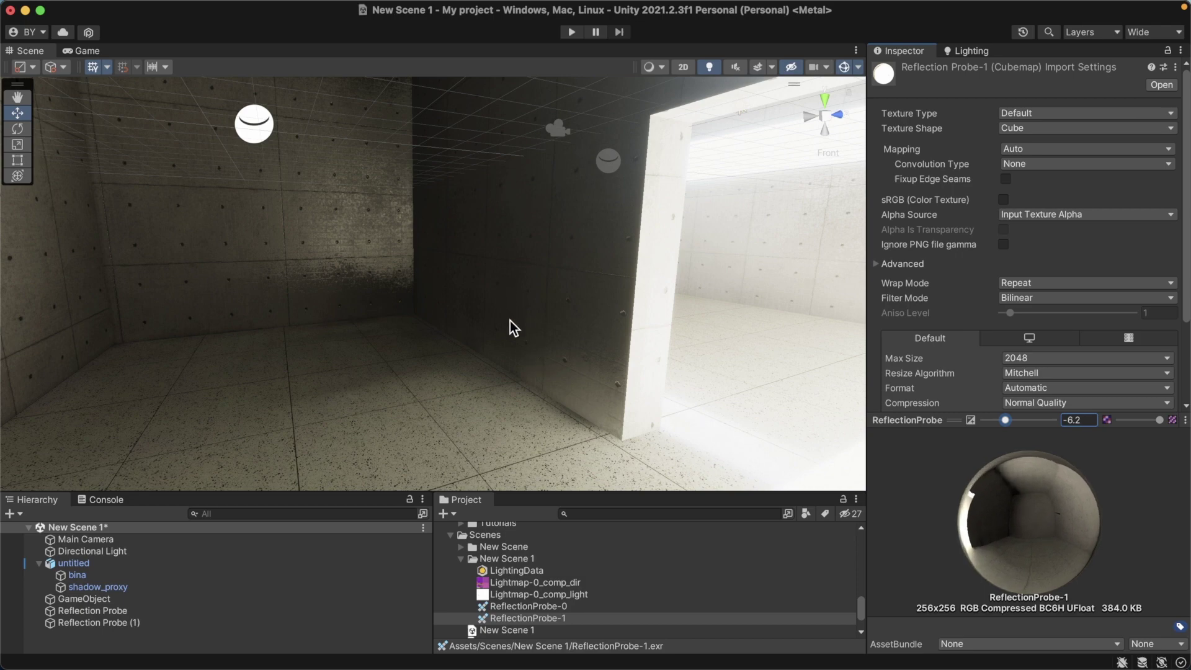
right_click_drag(529, 271, 388, 263)
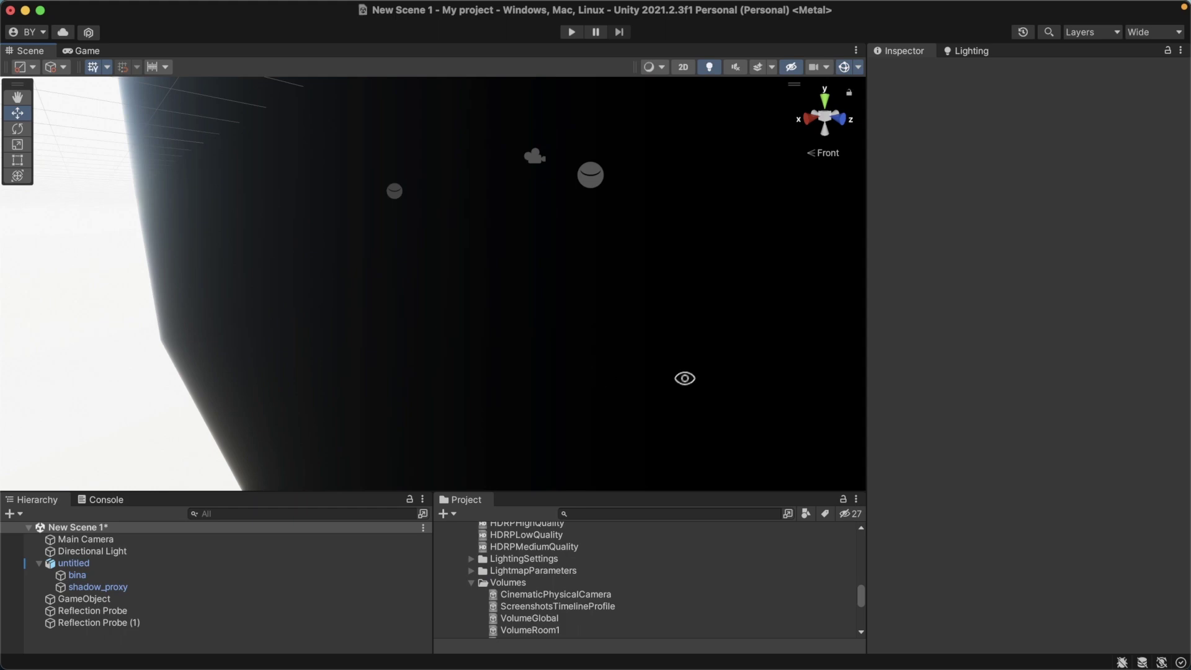
- Set VolumeGlobal's Exposure Limit Min to about 6.47 and Limit Max to about 10.05
mouse_move(685, 377)
right_mouse_down()
mouse_move(447, 332)
mouse_move(488, 355)
right_mouse_up()
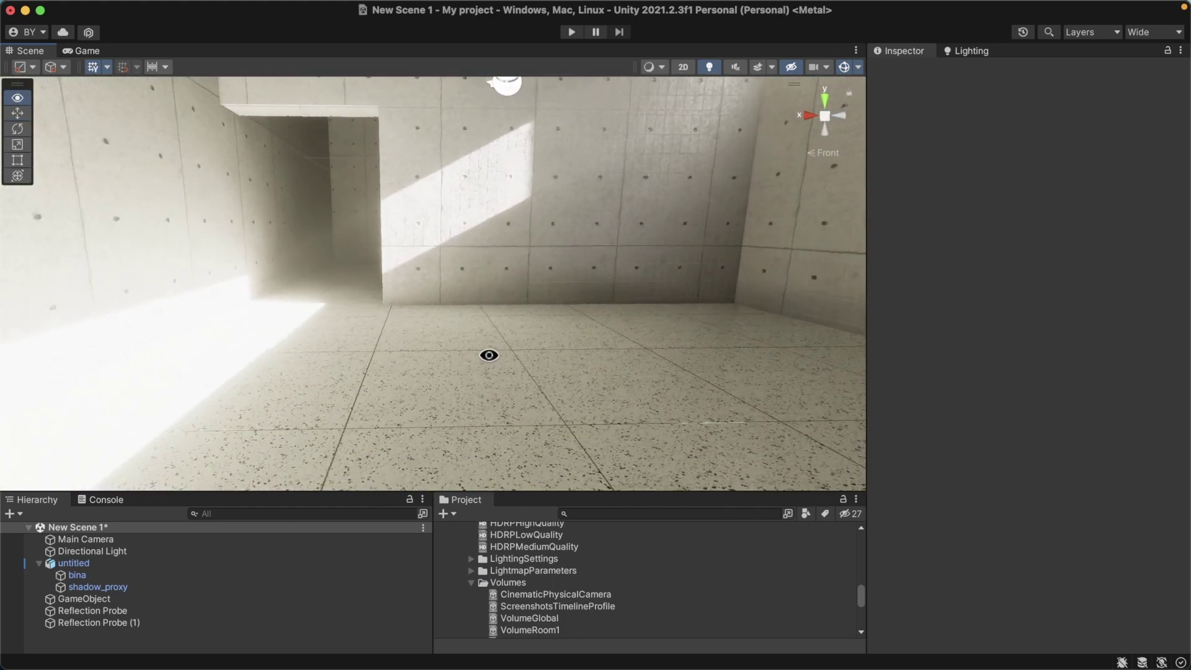
right_click_drag(488, 354, 426, 353)
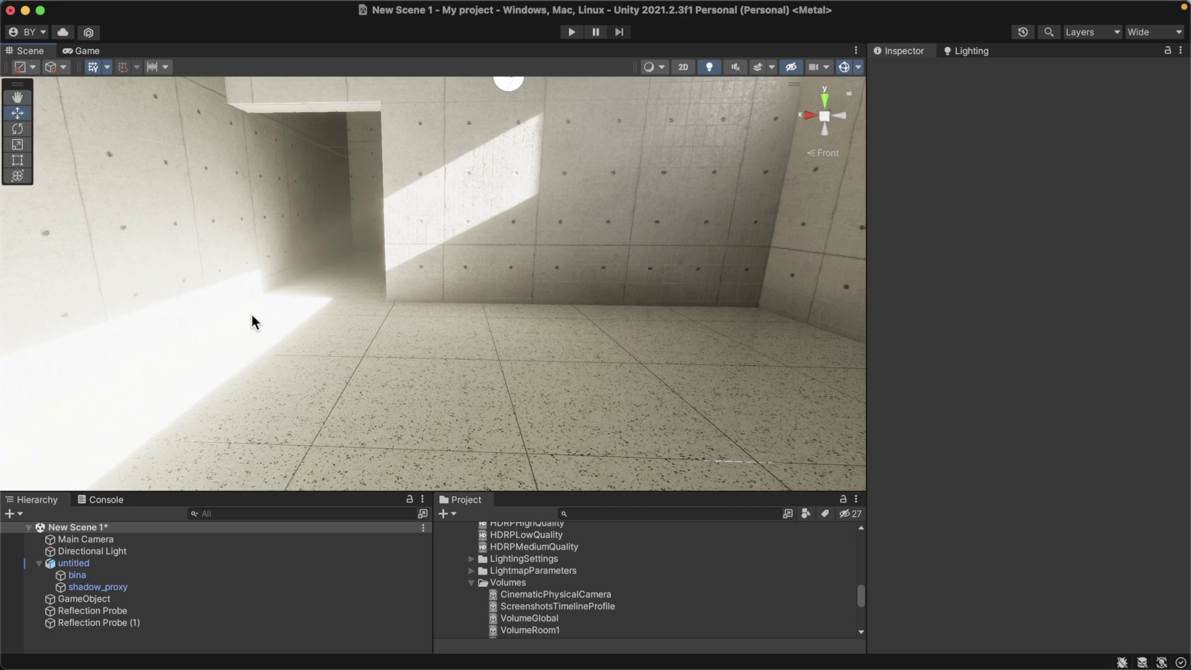
left_click(554, 618)
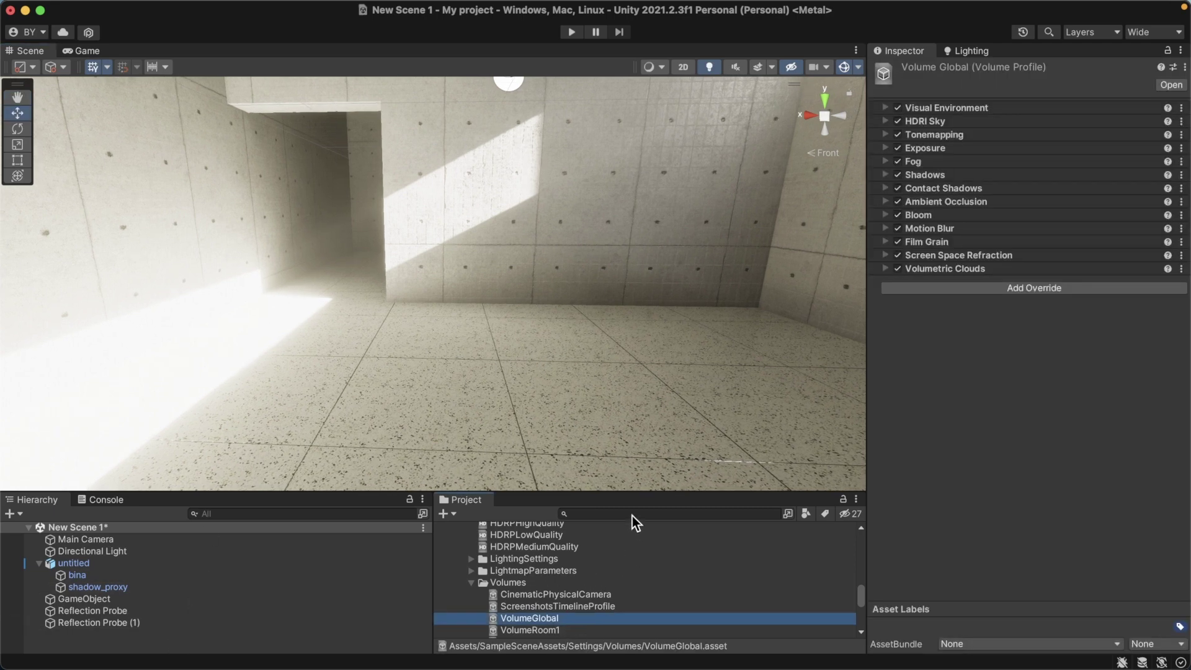
left_click(884, 151)
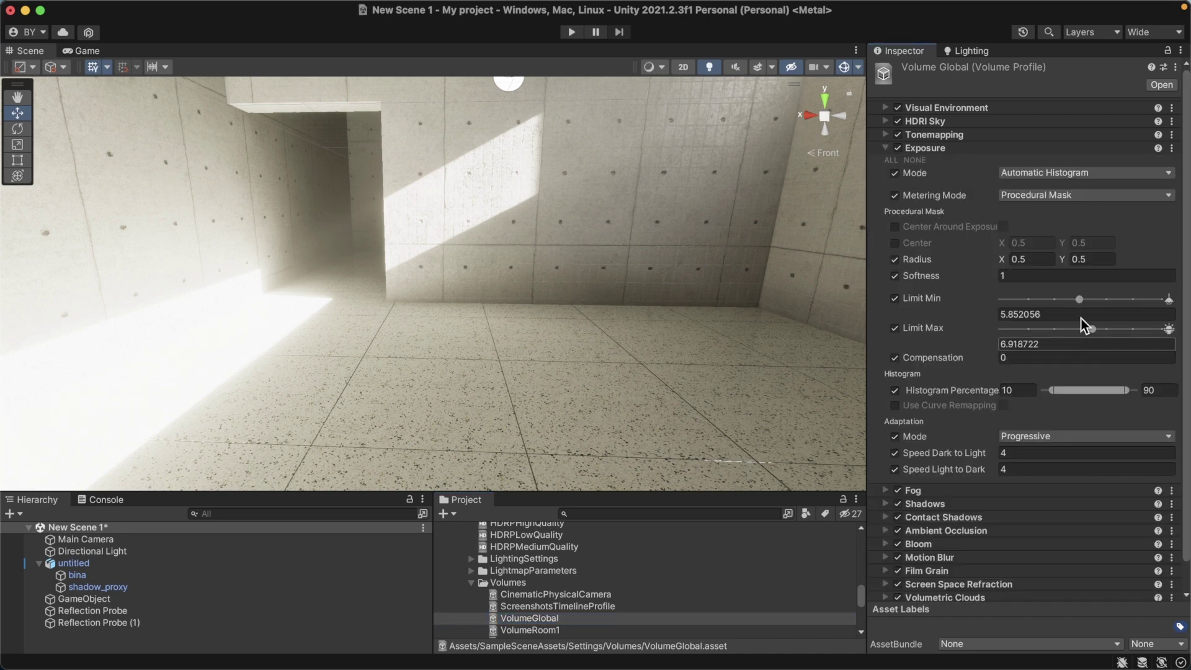
left_click_drag(1079, 300, 1048, 299)
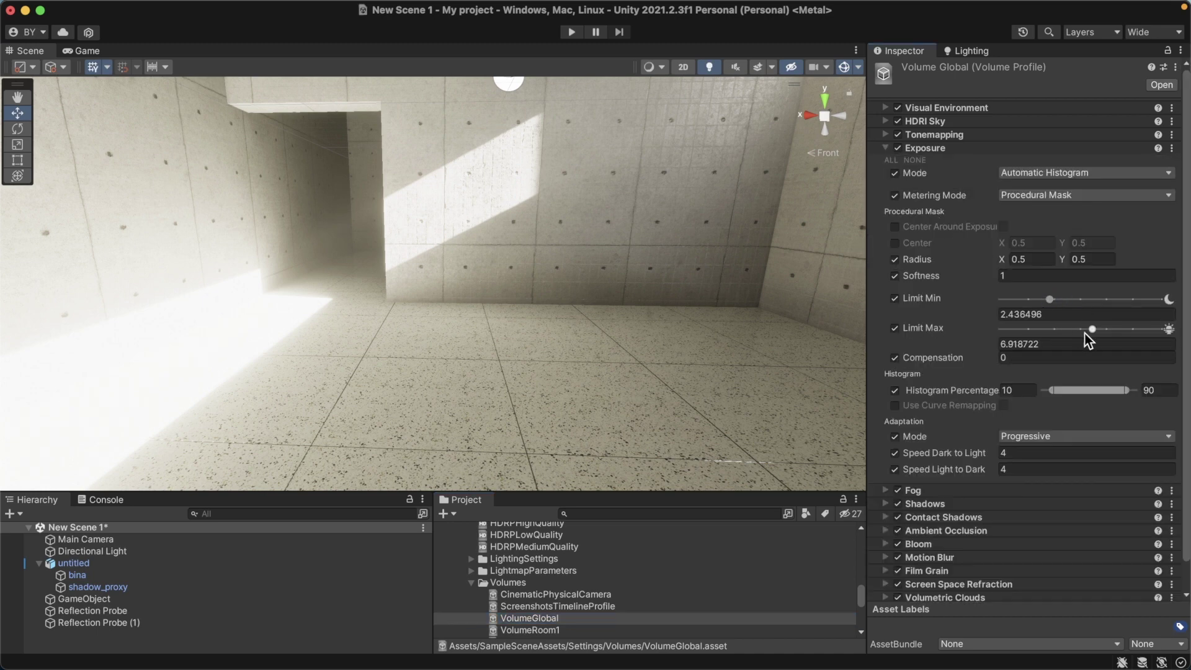
left_click_drag(1105, 333, 1125, 332)
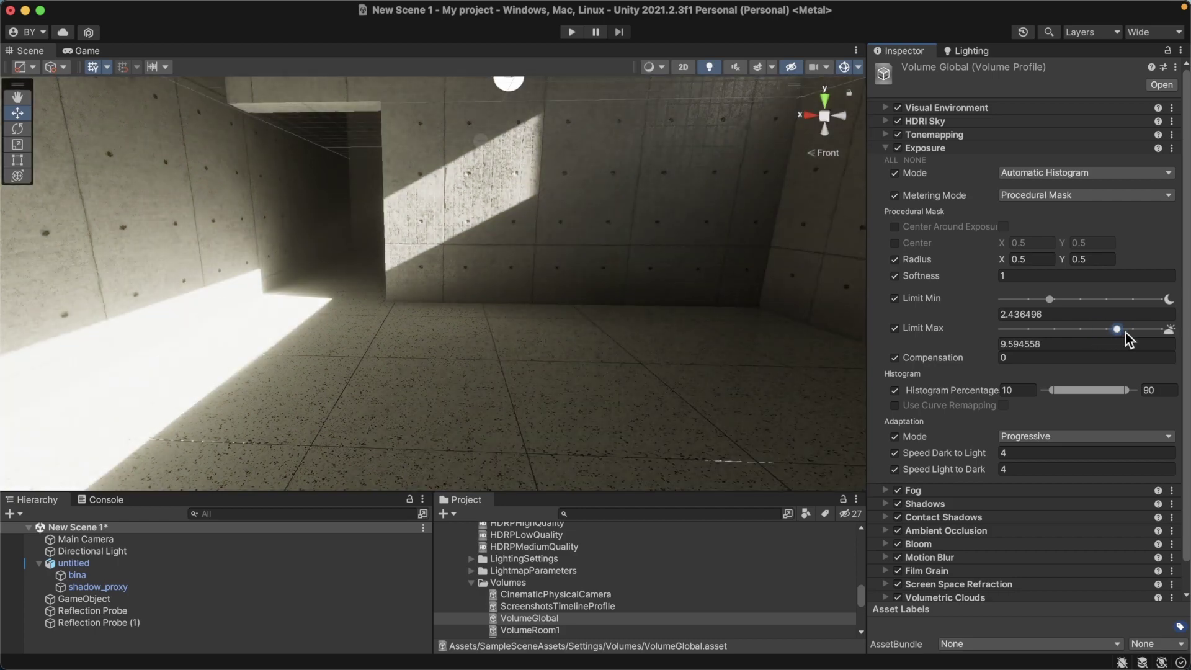
left_click_drag(1125, 333, 1118, 333)
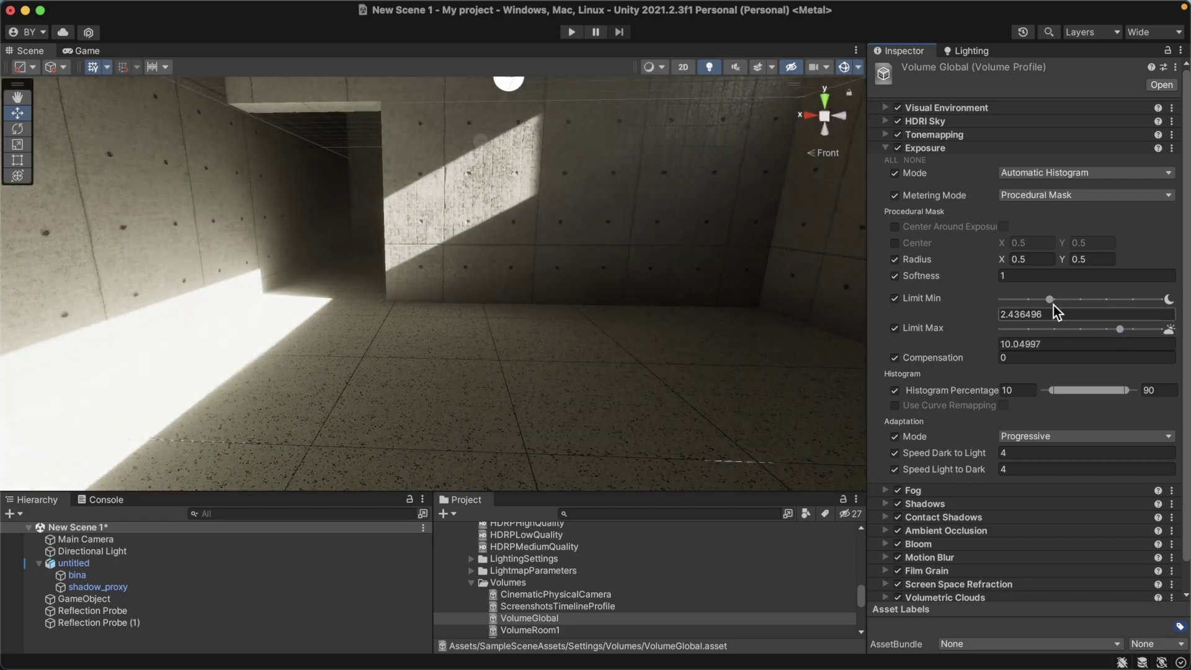
left_click_drag(1051, 300, 1089, 301)
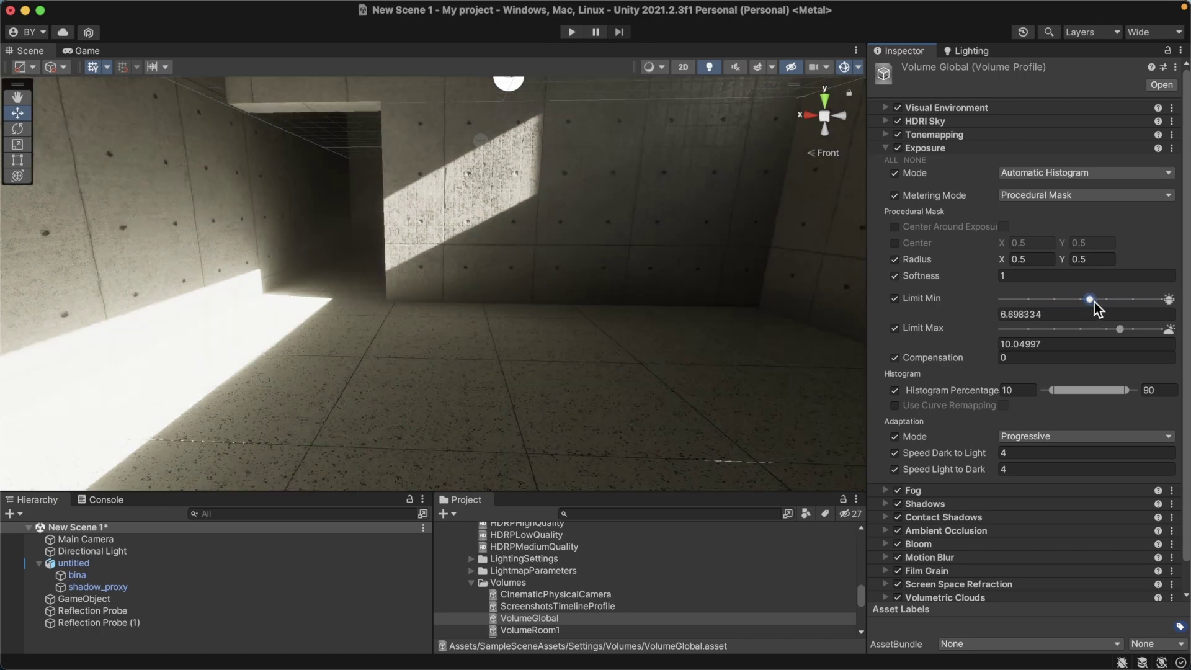
left_click_drag(1090, 305, 1085, 301)
- Set the Directional Light's Intensity to 10000 lux
left_click(93, 551)
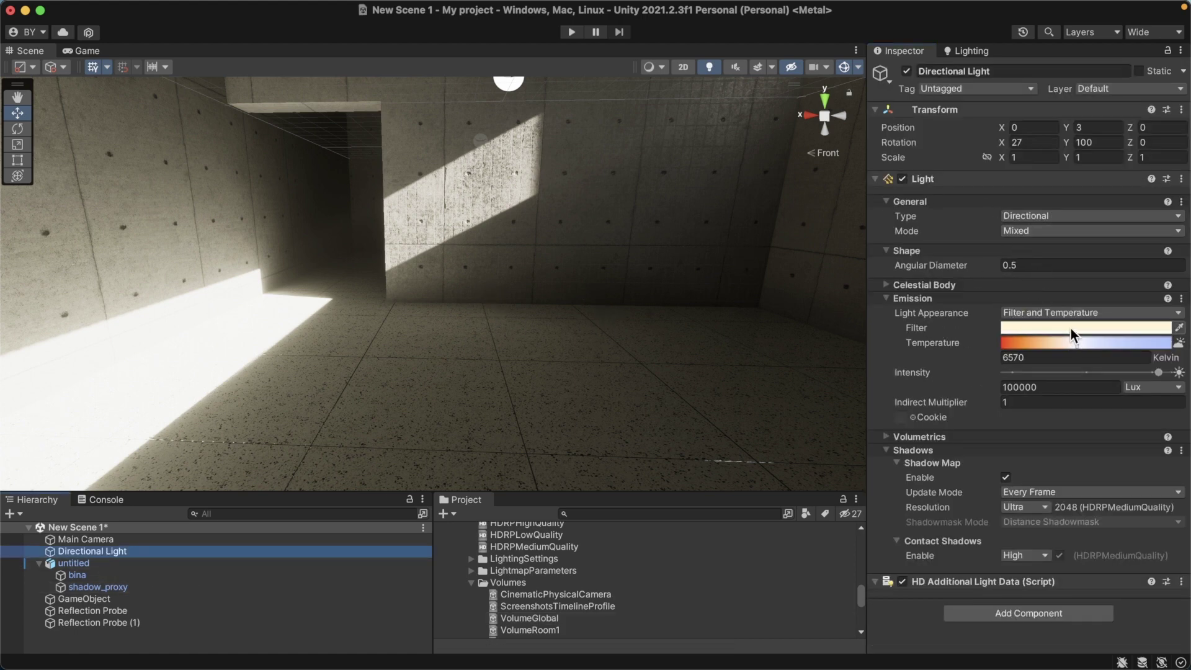
left_click(1058, 387)
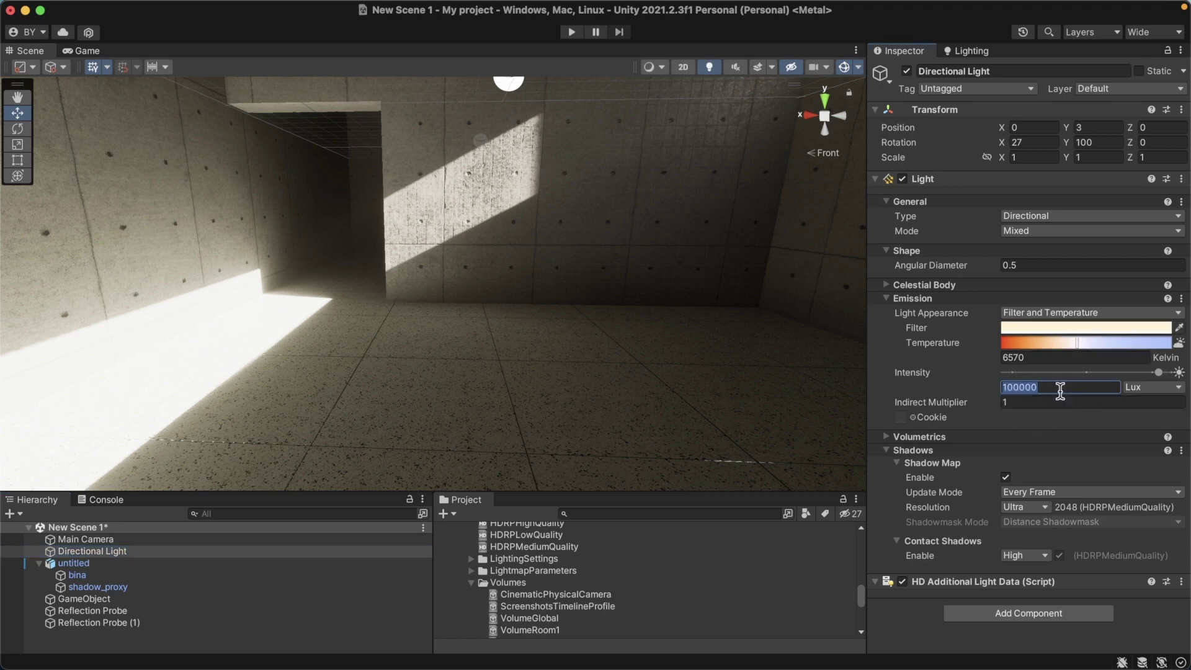
type("50000")
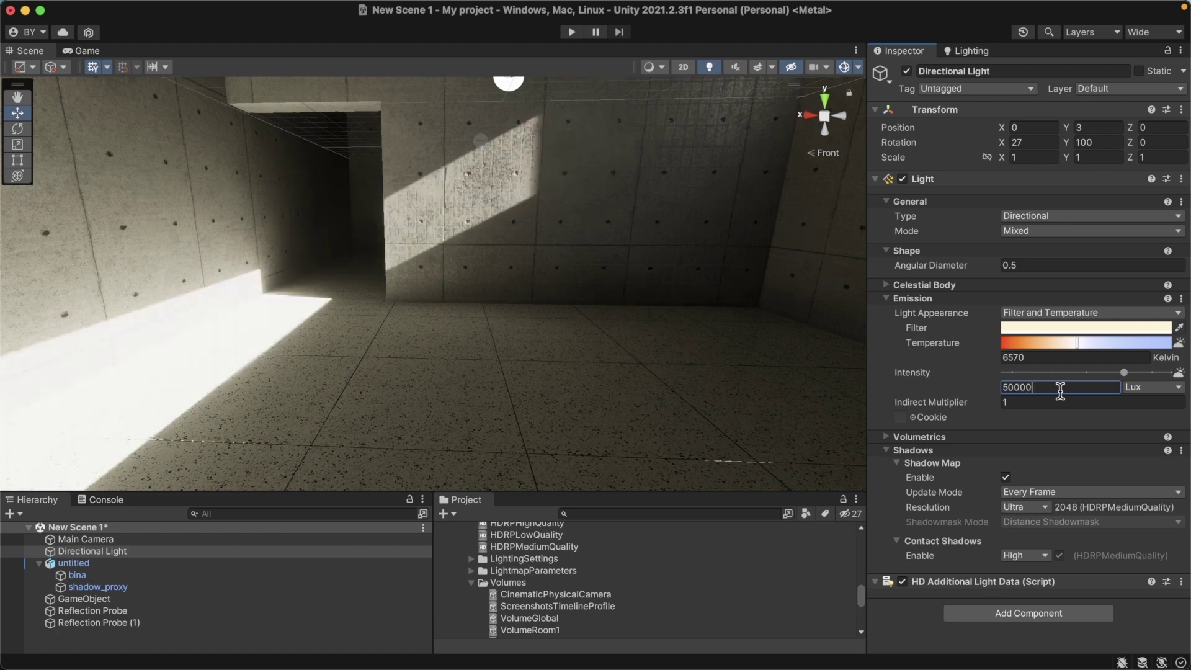
key("BackSpace")
key("BackSpace")
key("BackSpace")
key("BackSpace")
type("1")
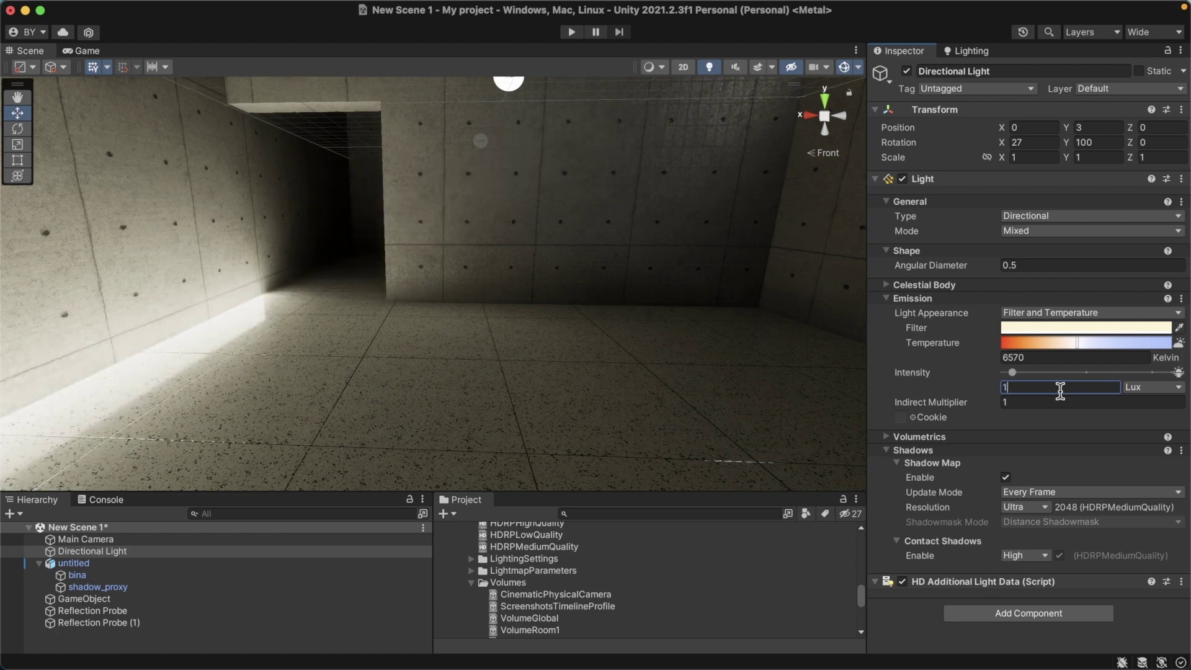
type("0000")
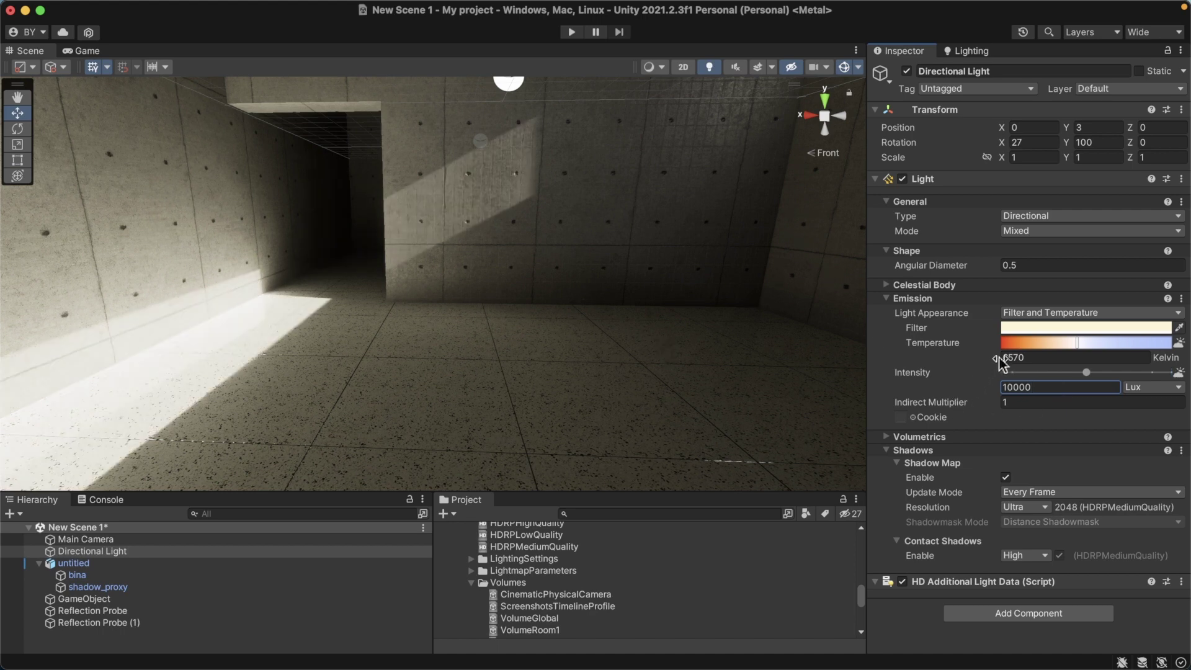
- Tint the sun's filter colour a warm pale yellow, FFE59C
left_click(1032, 329)
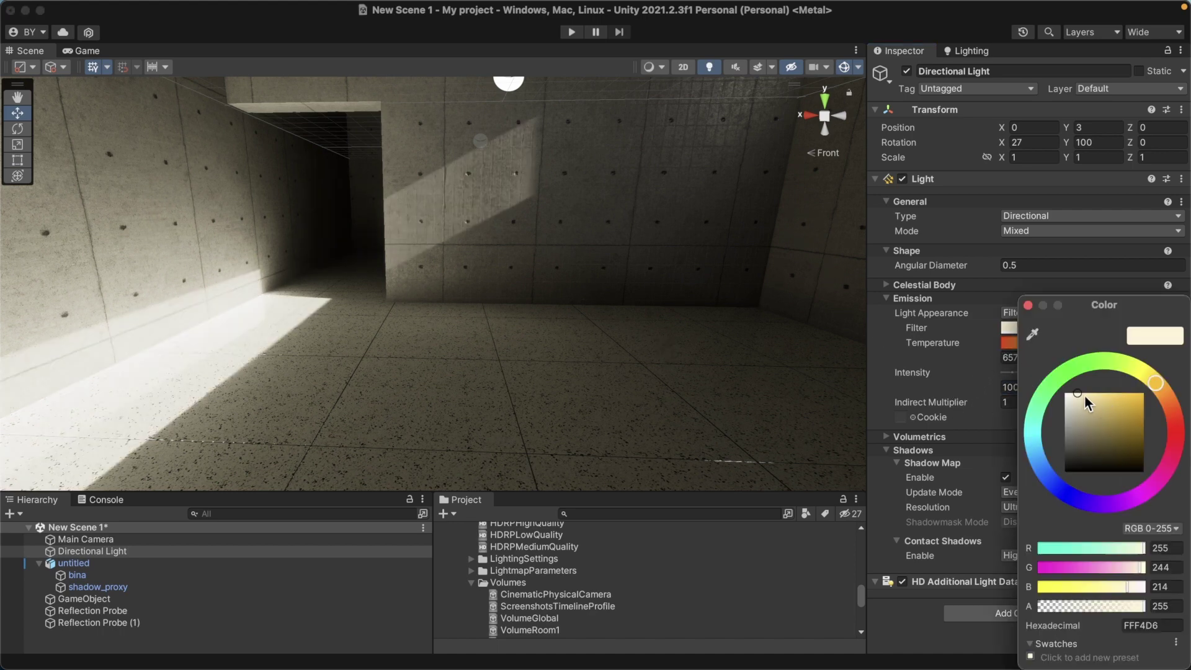
mouse_move(1095, 414)
left_mouse_down()
mouse_move(1099, 388)
mouse_move(1115, 381)
left_mouse_up()
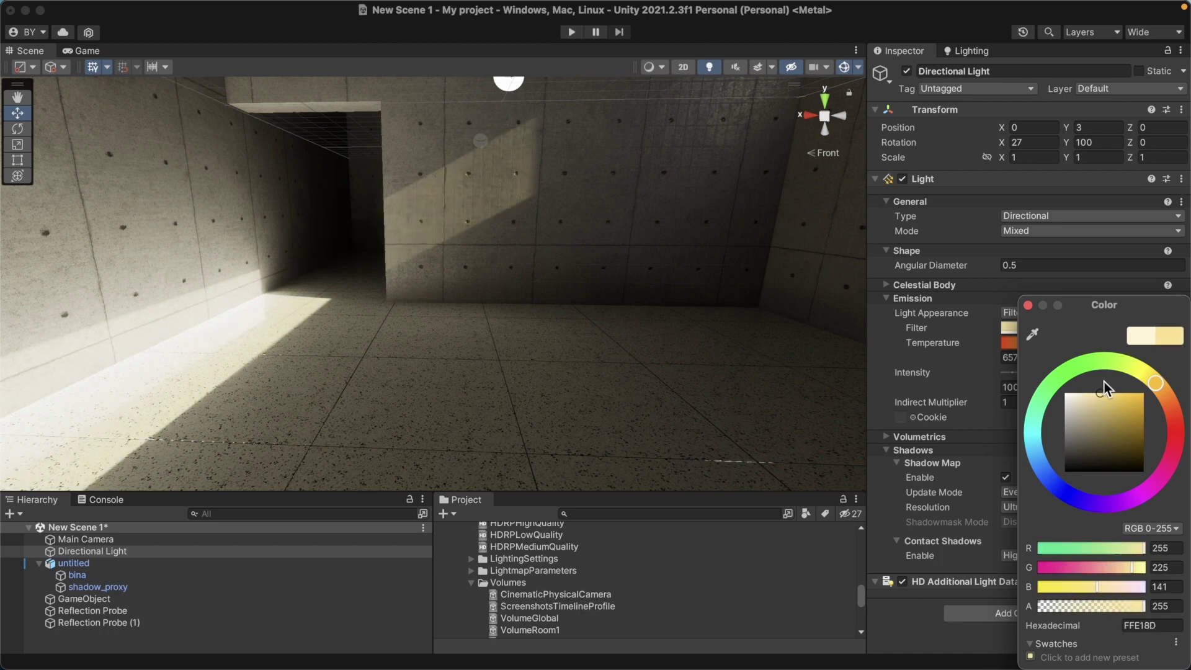
left_click_drag(1109, 381, 1093, 381)
- Expand Meshes > Props > Furniture > Prefabs in the Project panel
left_click(1028, 306)
scroll(620, 608, "up", 2)
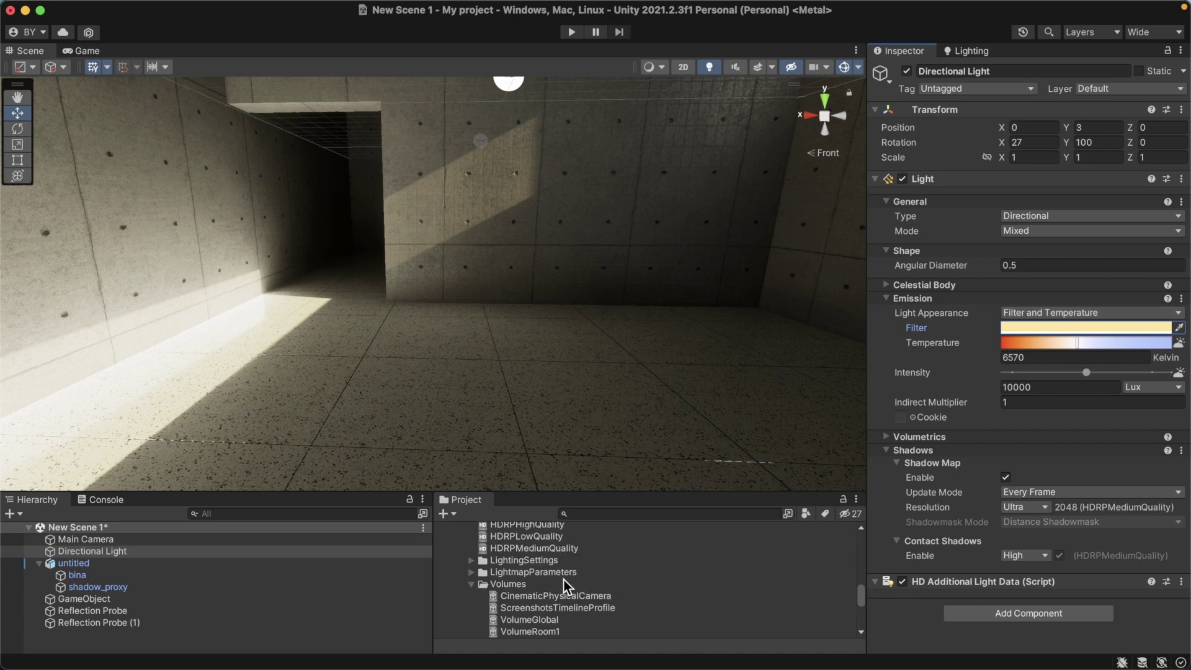
scroll(563, 579, "up", 3)
scroll(556, 575, "up", 1)
scroll(549, 575, "up", 3)
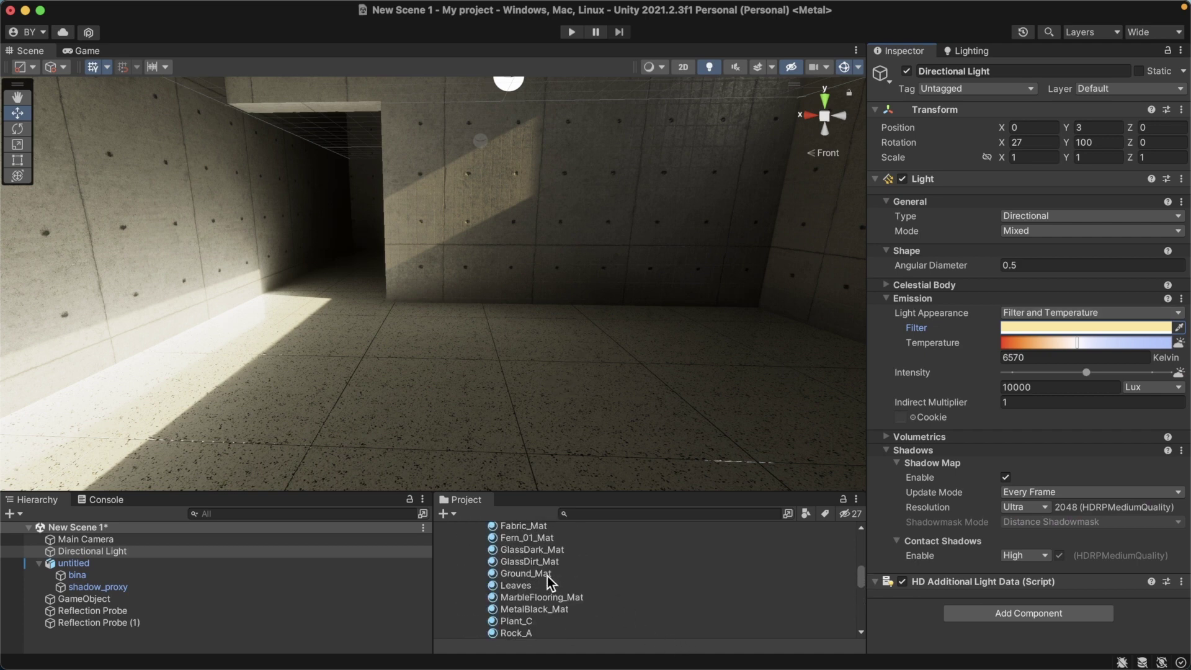
scroll(542, 576, "up", 3)
scroll(541, 578, "up", 3)
scroll(531, 574, "up", 3)
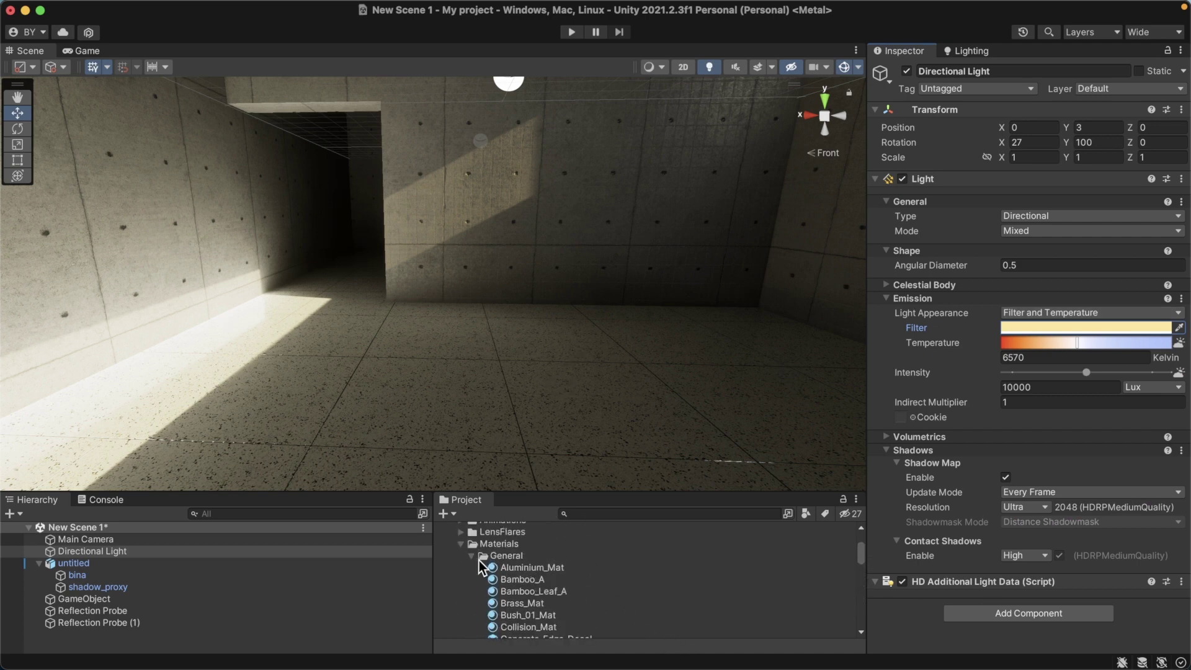
left_click(462, 545)
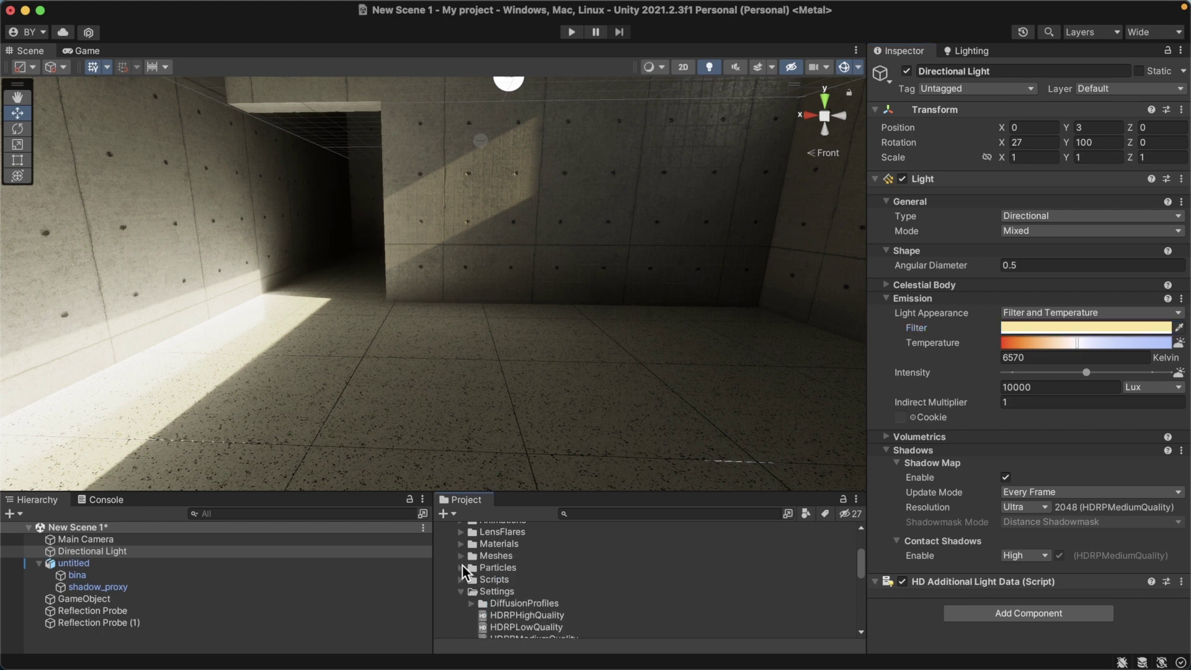
left_click(461, 557)
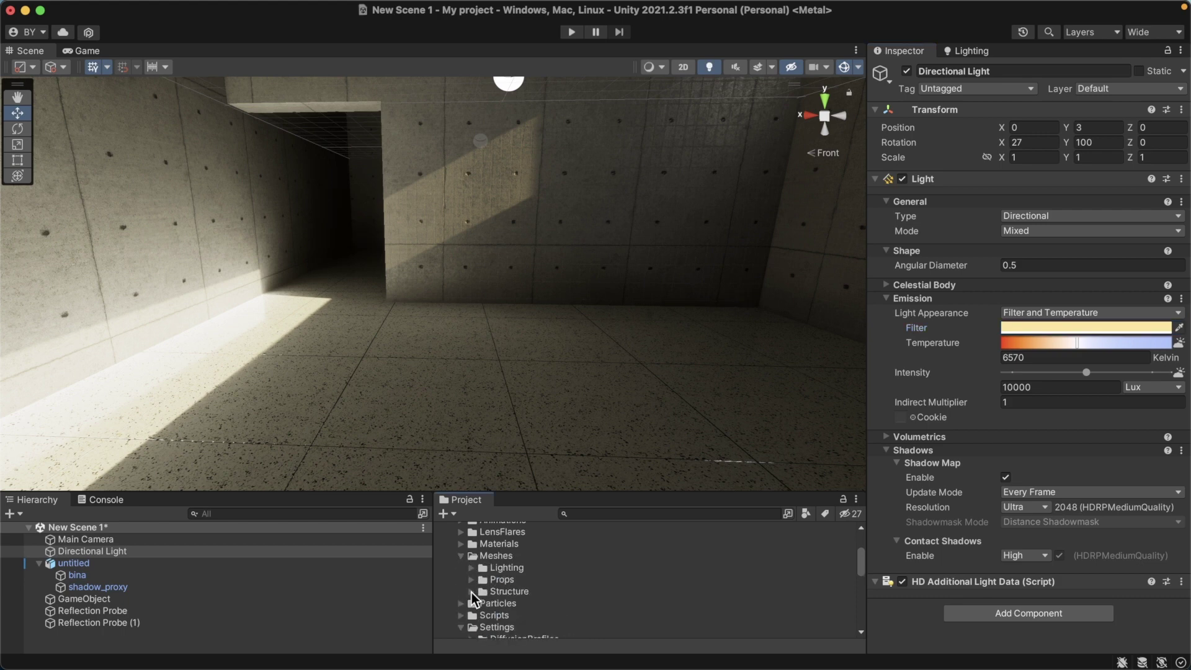
left_click(472, 581)
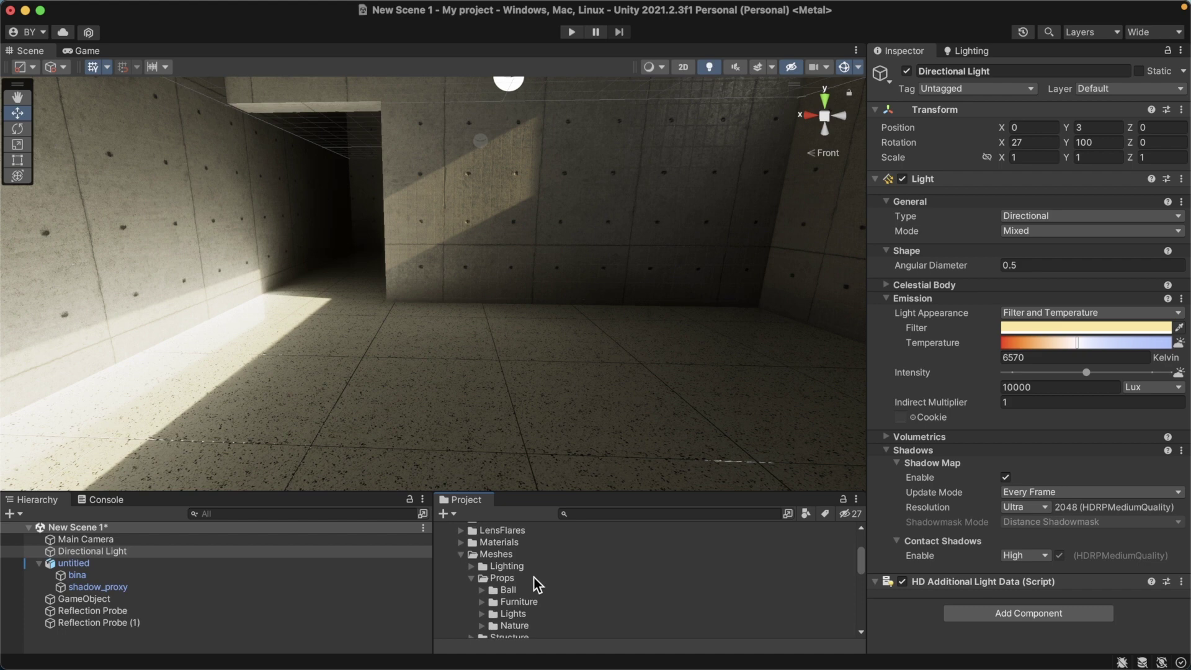
scroll(534, 577, "down", 1)
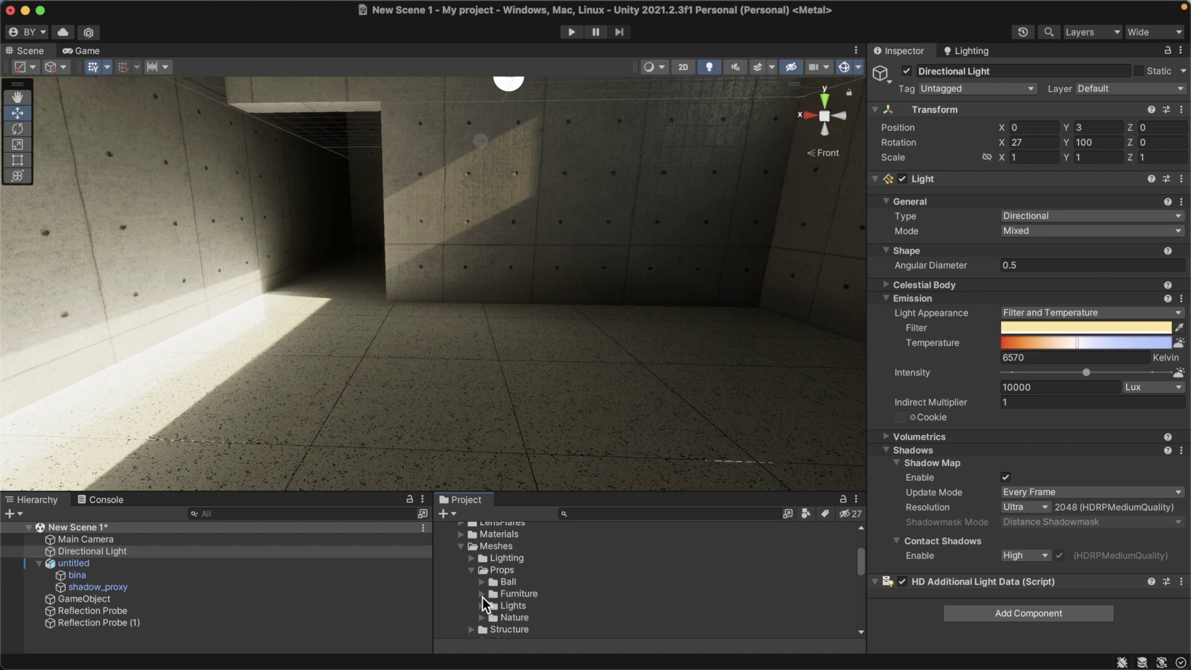
scroll(589, 578, "down", 2)
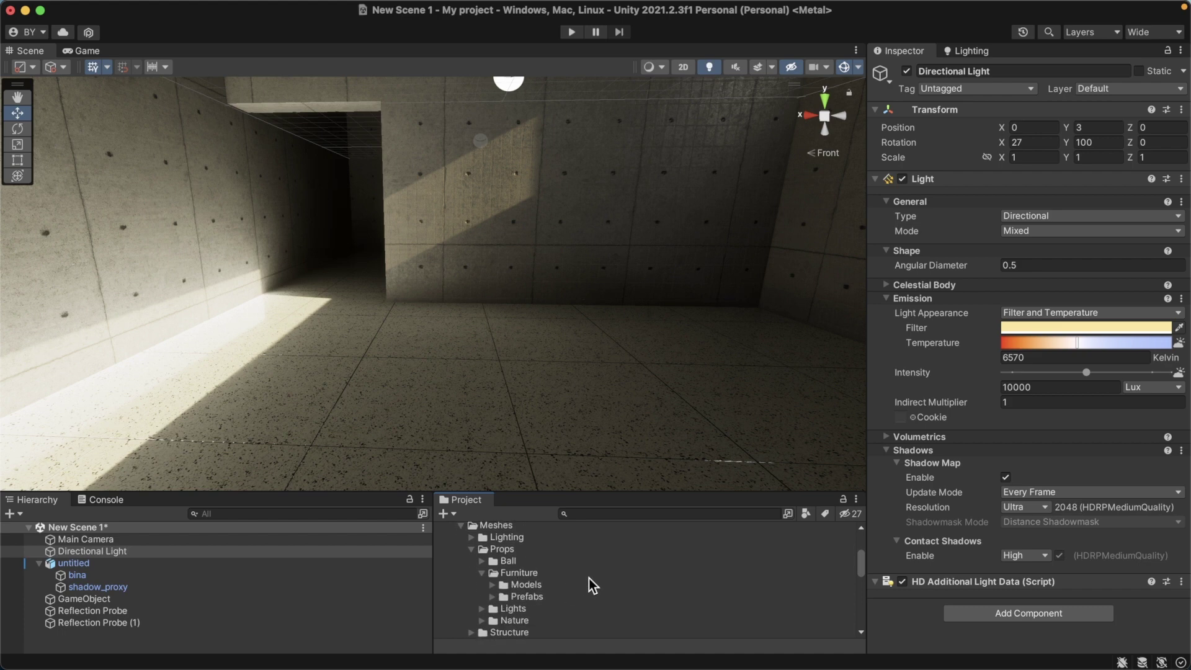
left_click(491, 598)
- Drop the LoungeChair_01 prefab onto the room floor and frame it in view
scroll(600, 579, "down", 1)
scroll(604, 578, "down", 1)
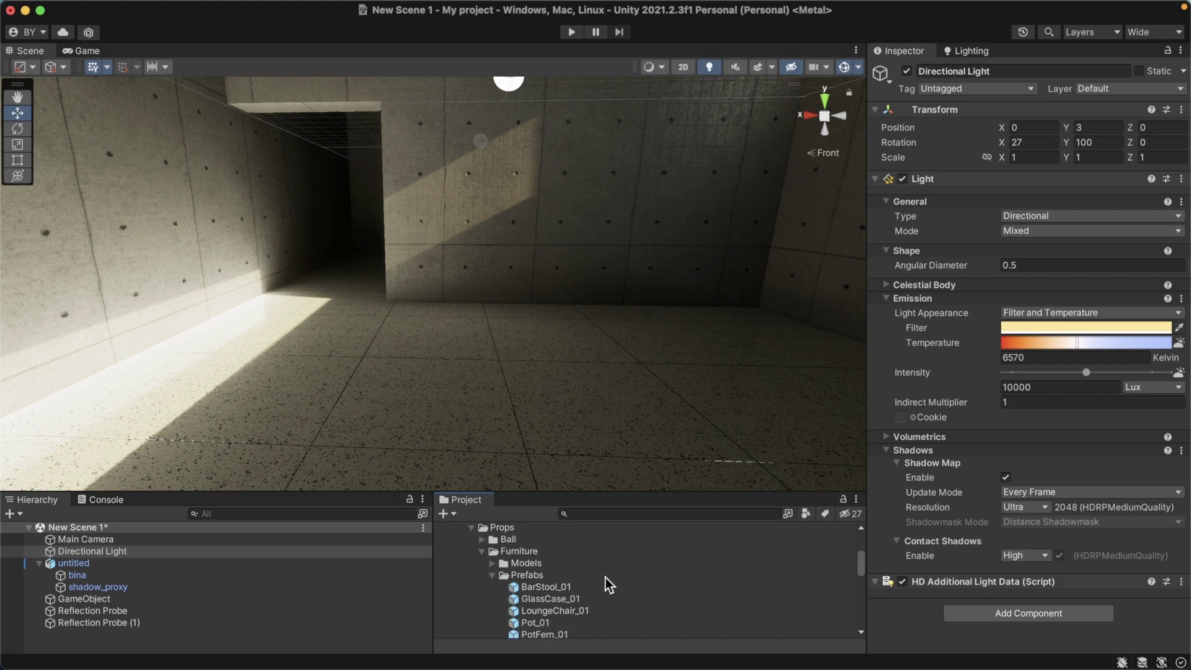
scroll(604, 578, "down", 1)
scroll(604, 579, "down", 1)
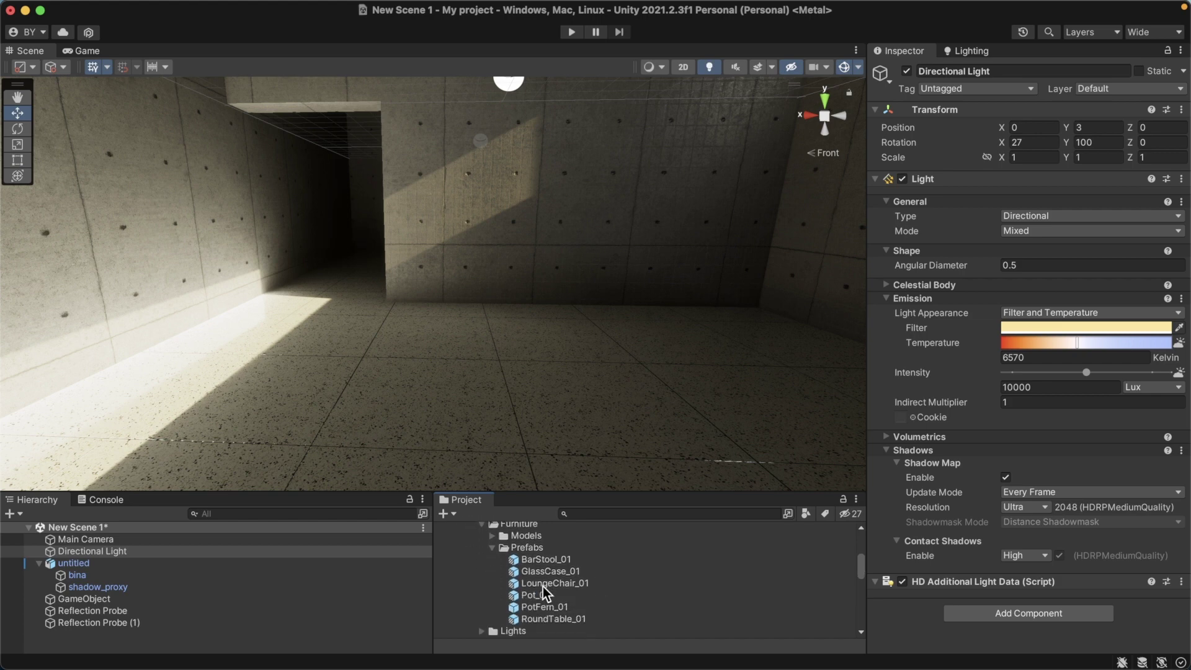
left_click_drag(542, 586, 478, 376)
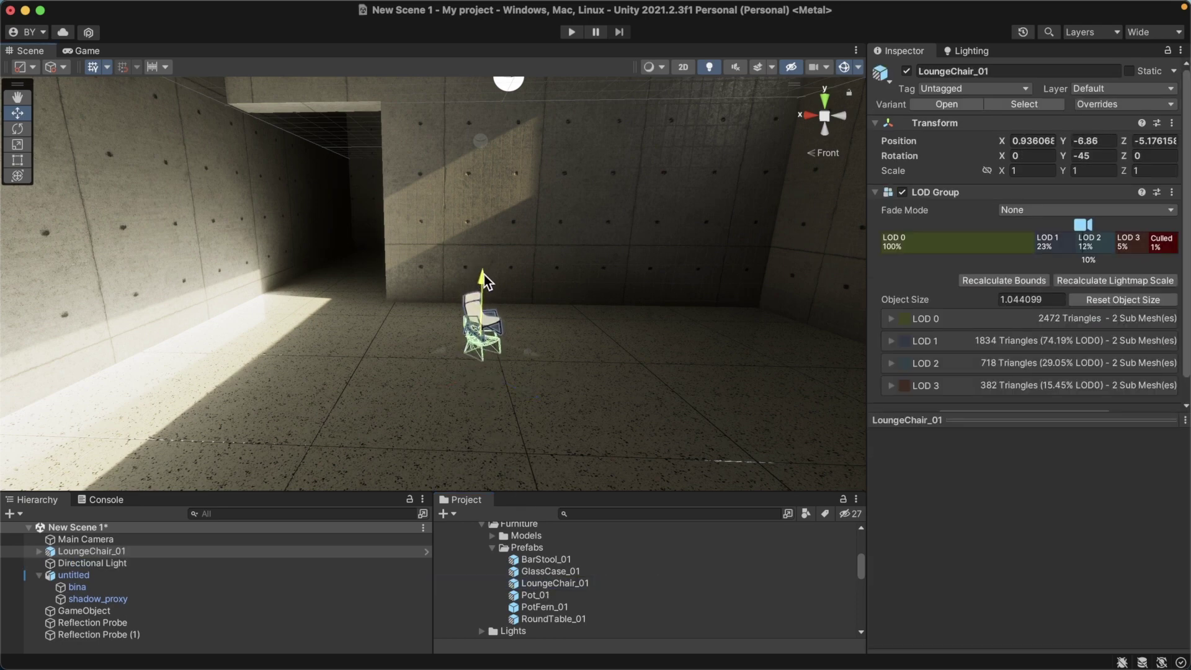
left_click(484, 335)
key("f")
left_click_drag(542, 229, 542, 234)
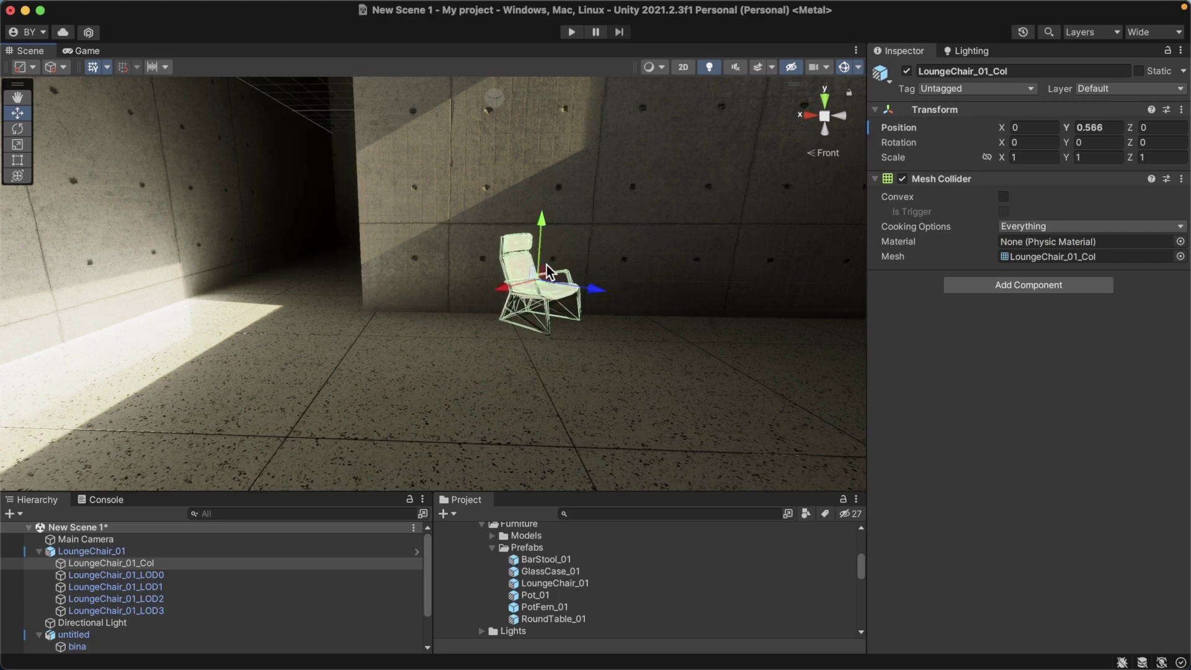
- Scale LoungeChair_01 to 2 on the X, Y and Z axes
left_click(124, 552)
left_click_drag(554, 278, 553, 290)
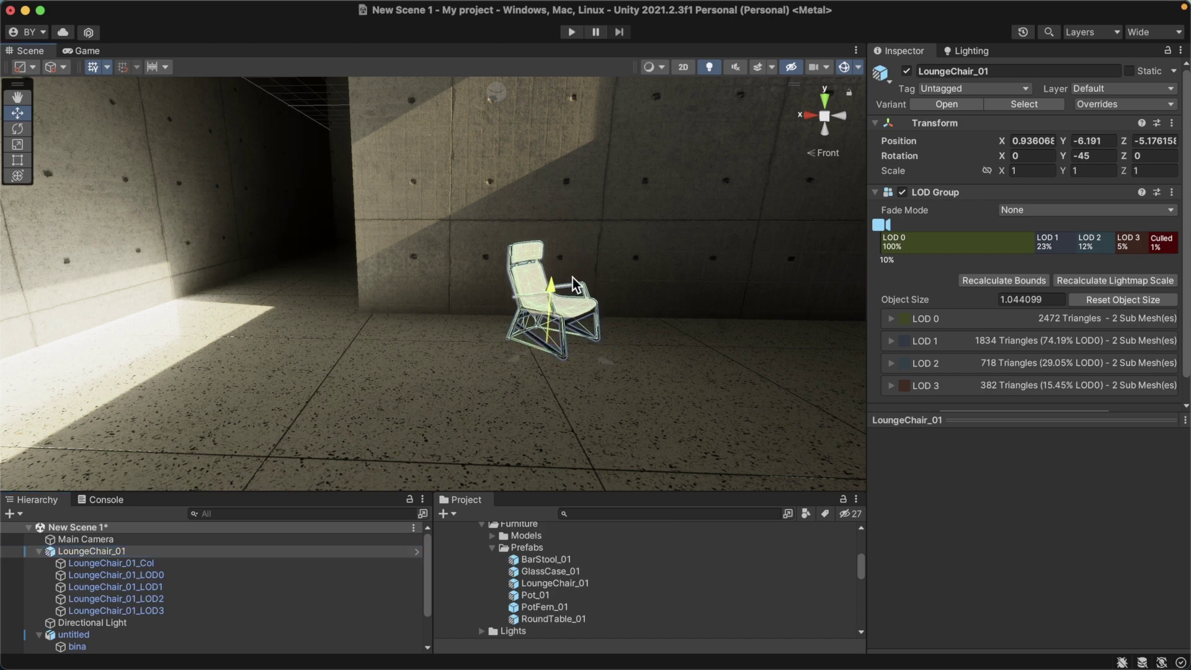
type("18")
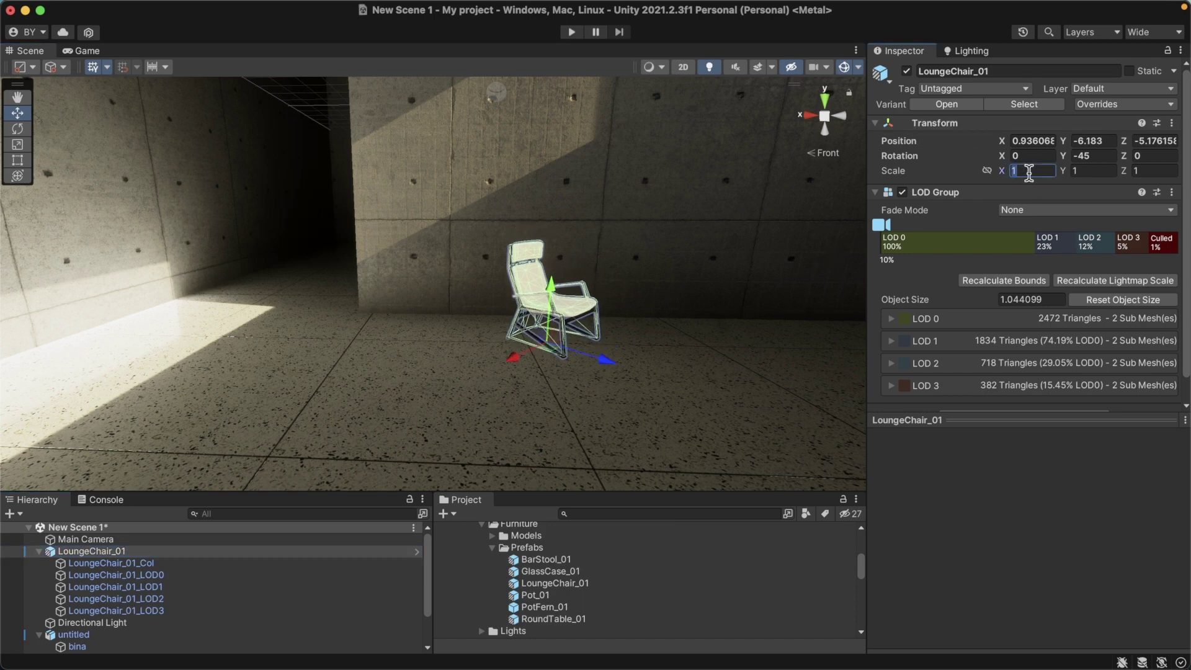
type("3")
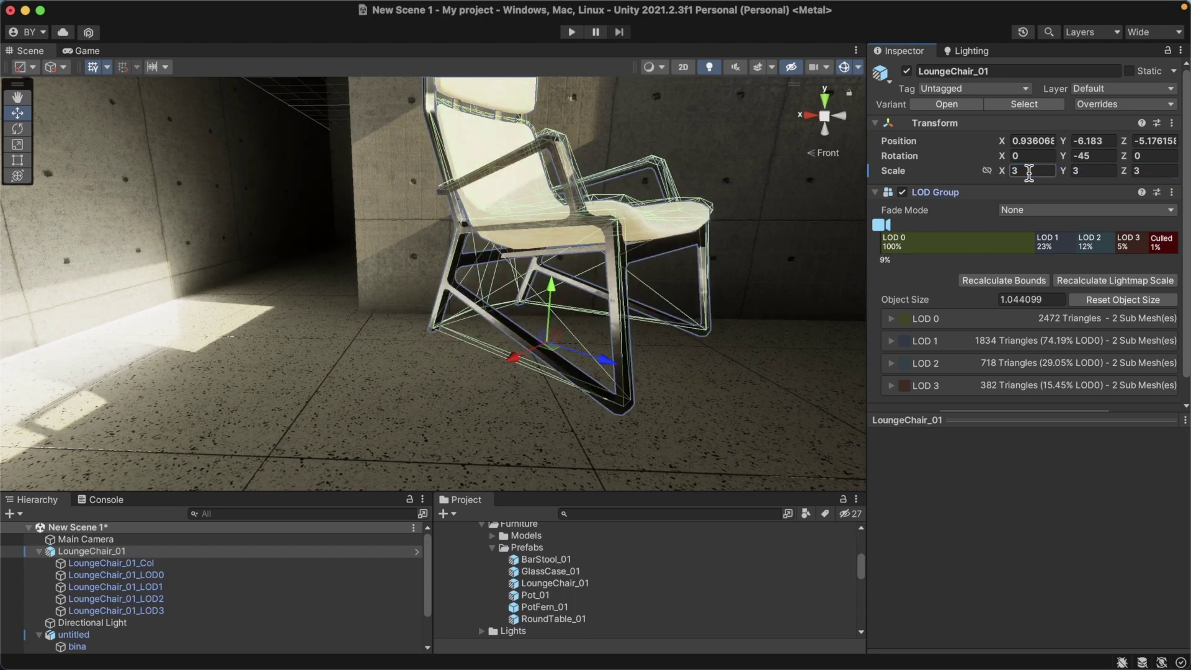
left_click(1030, 173)
type("2")
key("Tab")
key("Tab")
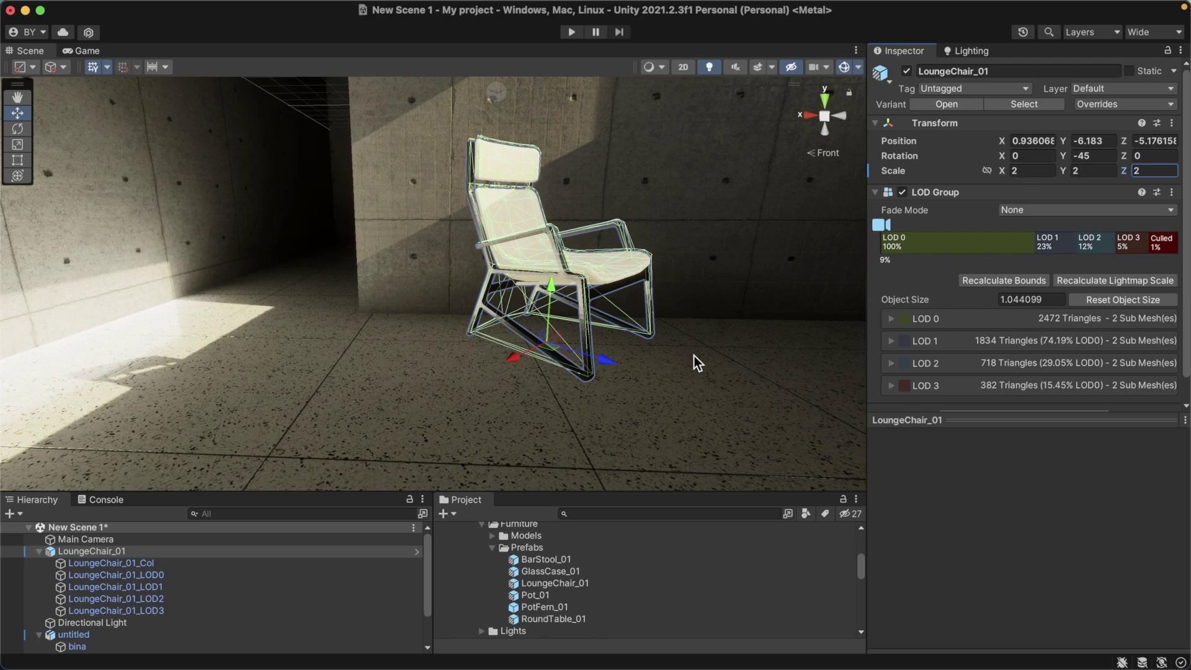
- Move the chair to about X 1.69, Y −7.19, Z −4.70, resting on the floor
left_click_drag(507, 363, 462, 382)
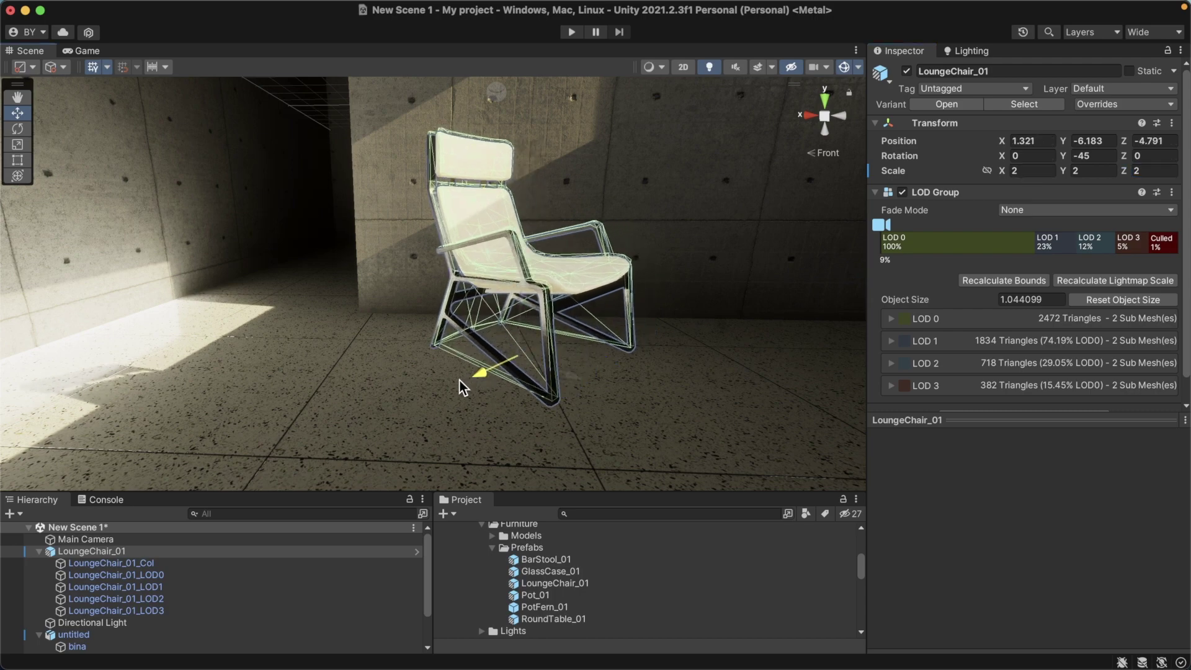
left_click_drag(512, 313, 372, 338)
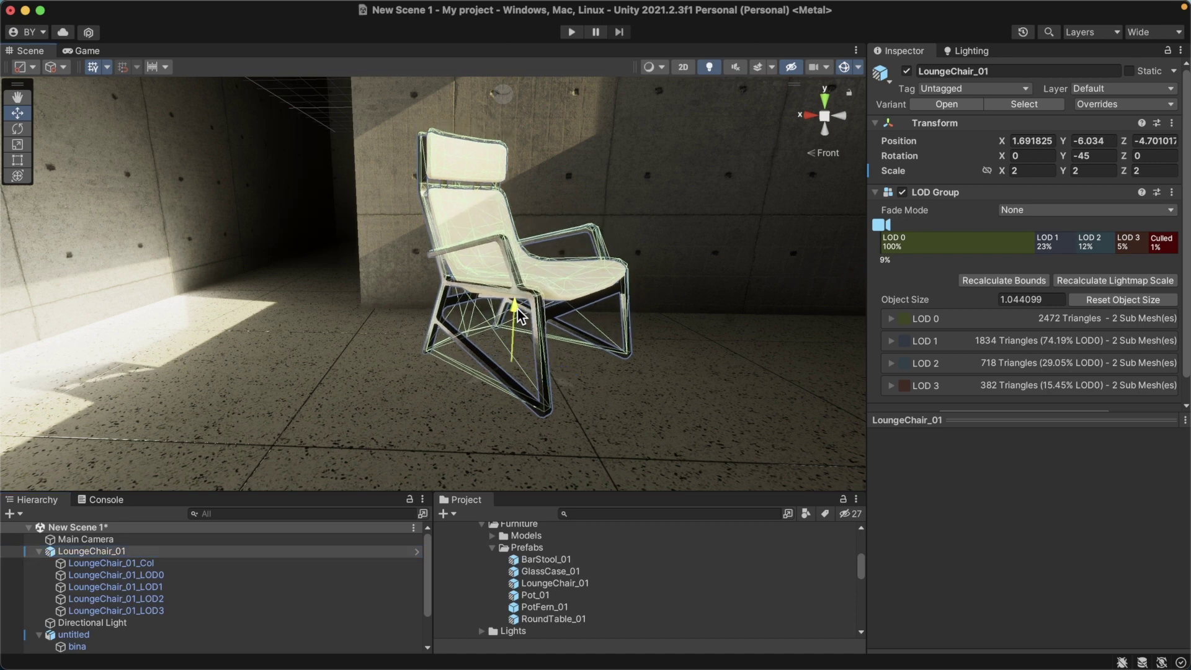
mouse_move(515, 304)
left_mouse_down()
mouse_move(509, 425)
mouse_move(510, 409)
left_mouse_up()
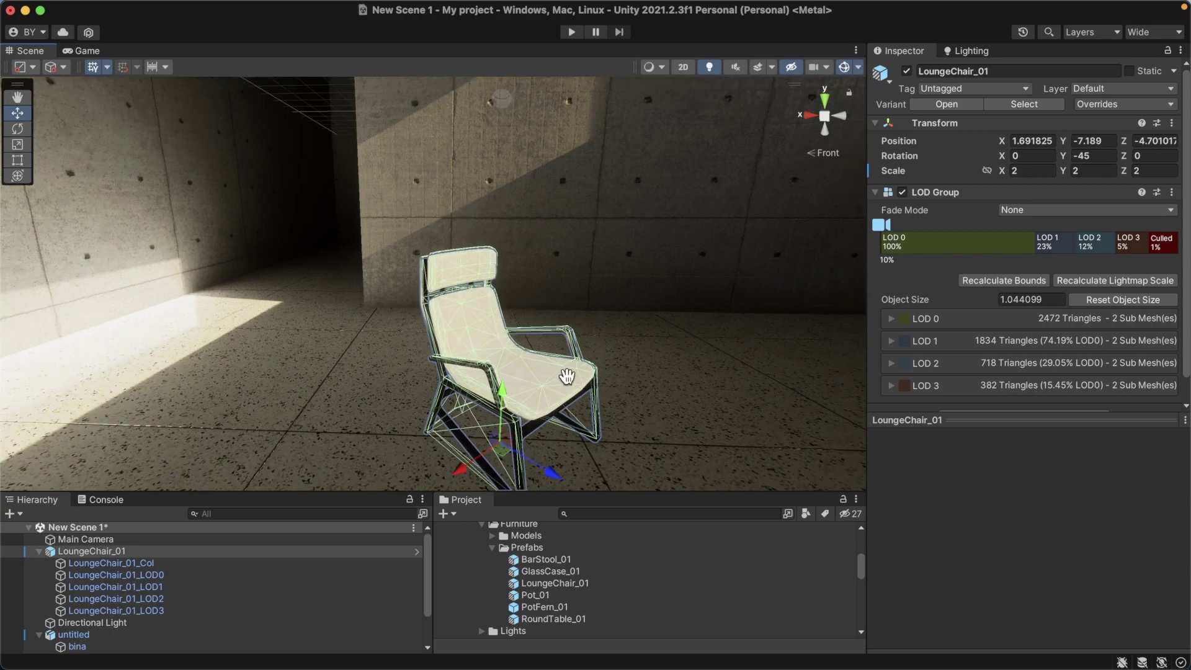
middle_click_drag(510, 409, 541, 347)
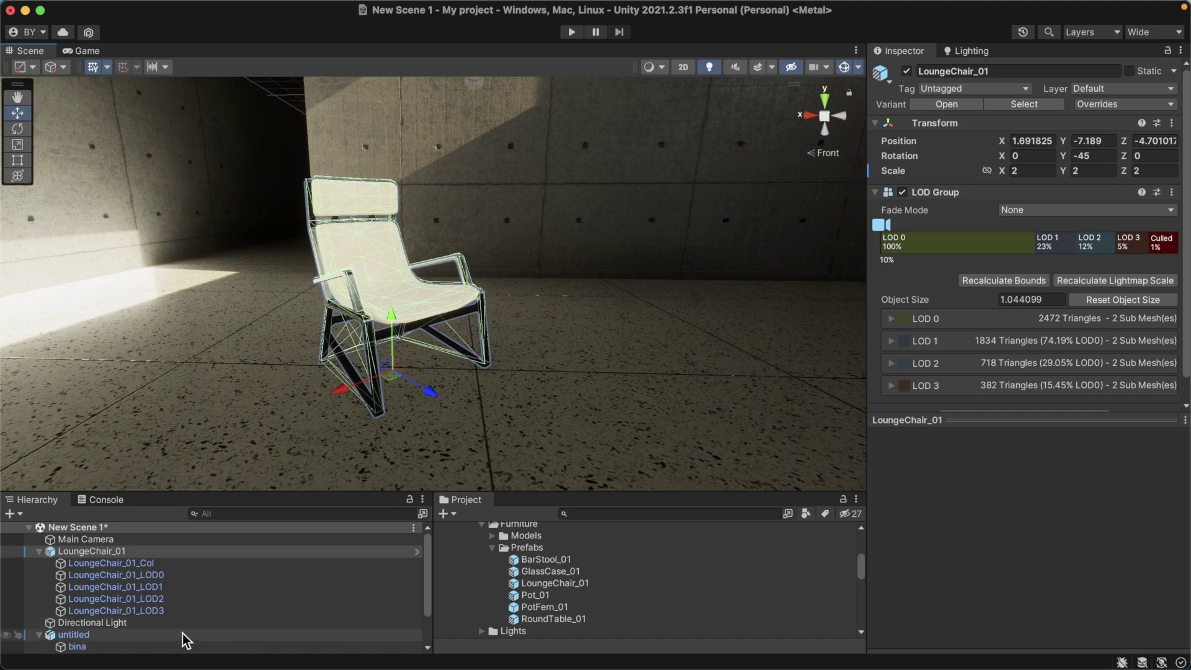
- Generate the scene lighting from the Lighting window
left_click(150, 622)
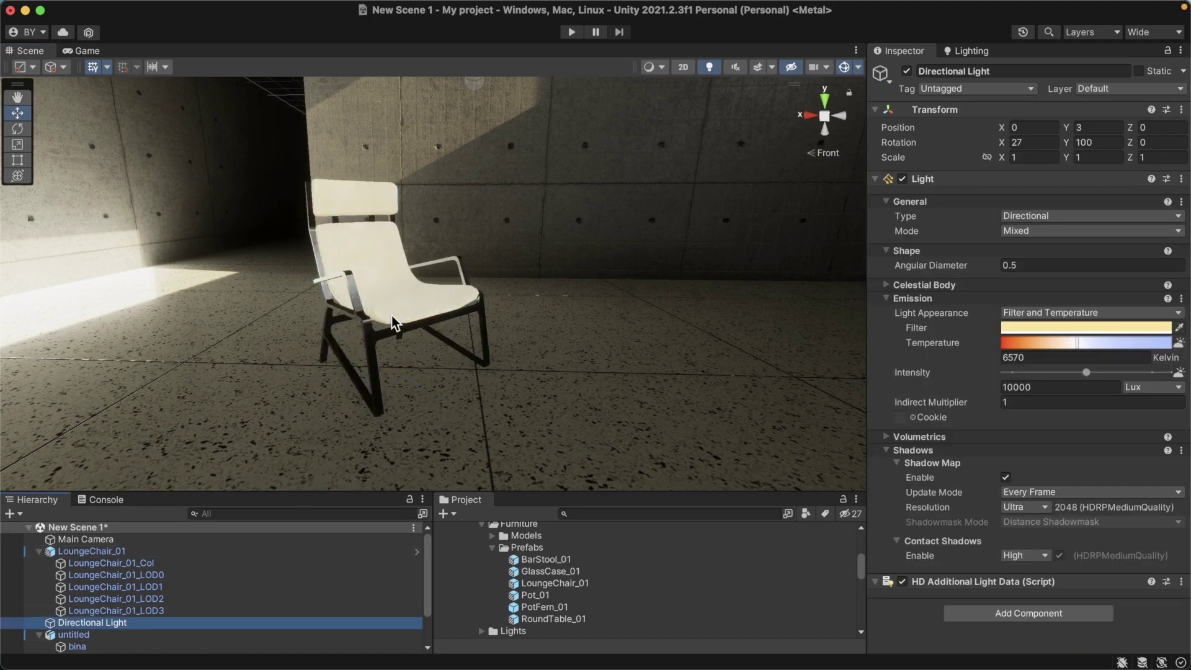
left_click(964, 51)
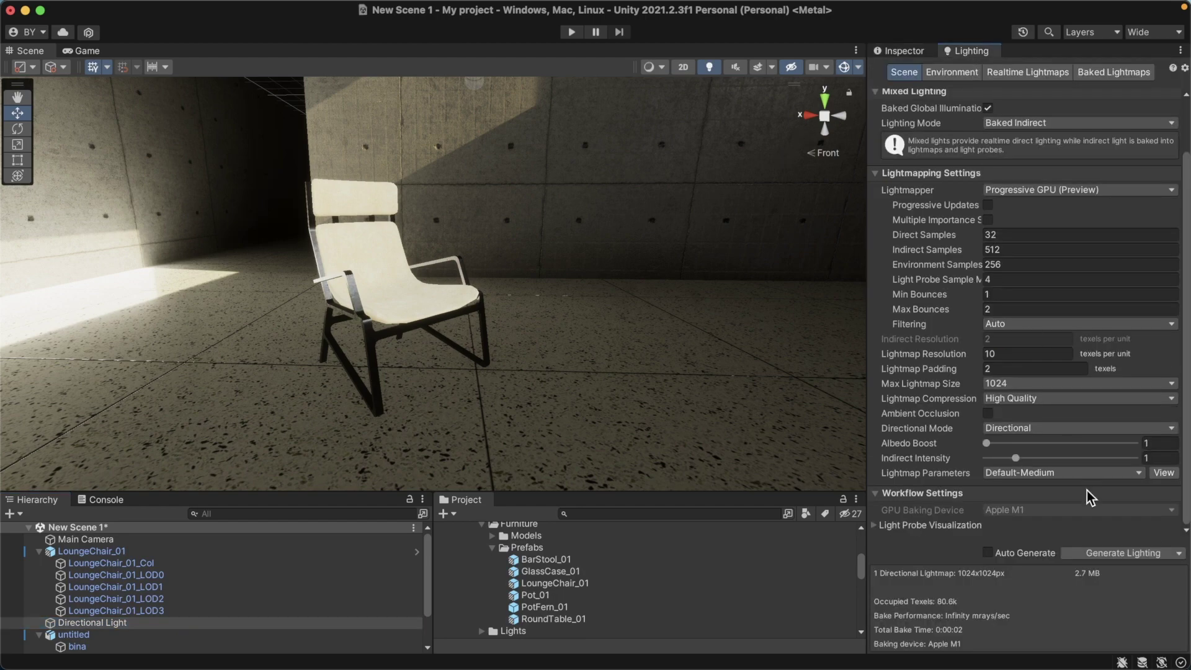
left_click(1115, 553)
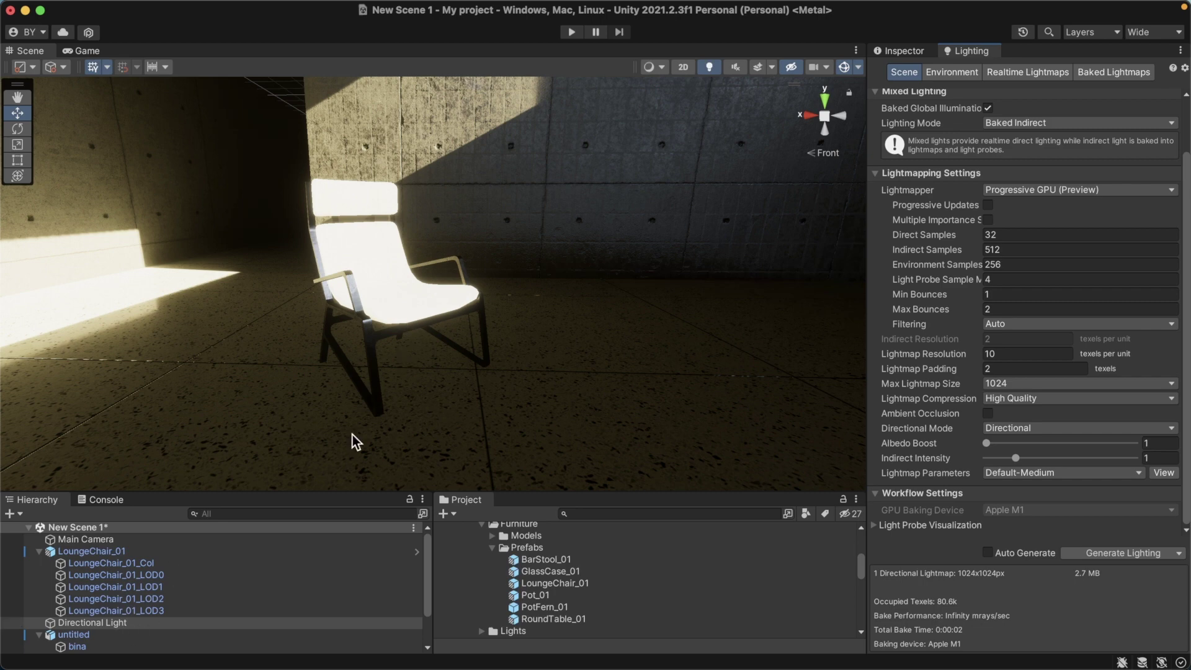
- Flag LoungeChair_01 and its children as Contribute GI and Reflection Probe Static
left_click(147, 551)
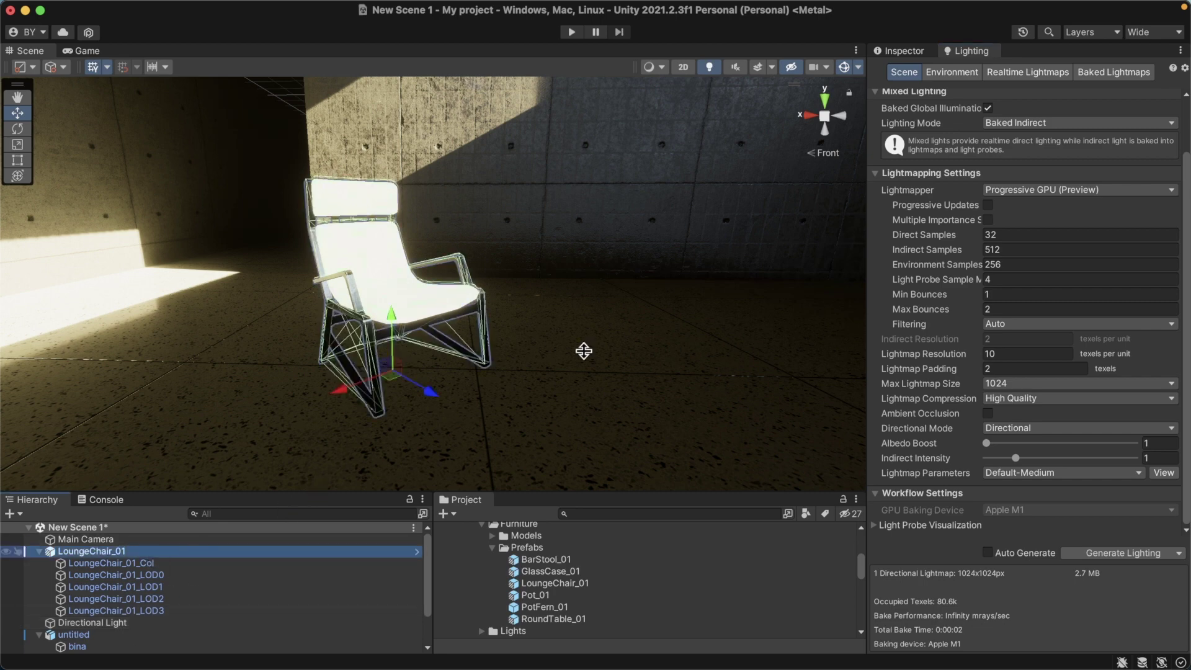
left_click(887, 50)
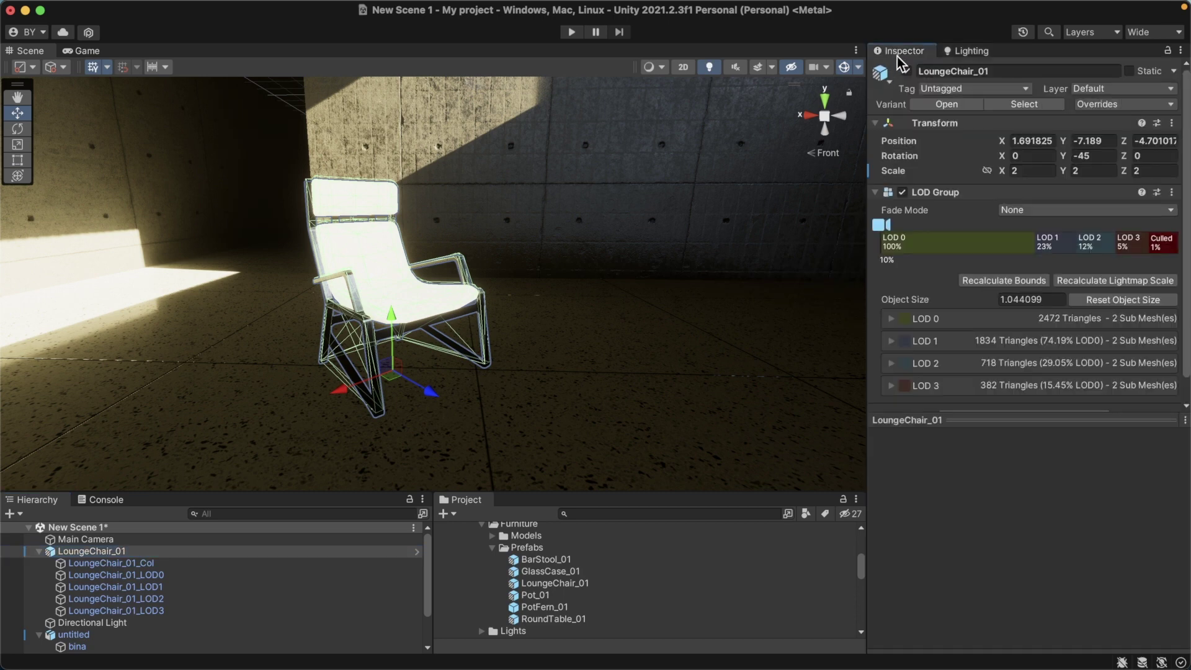
left_click(1174, 71)
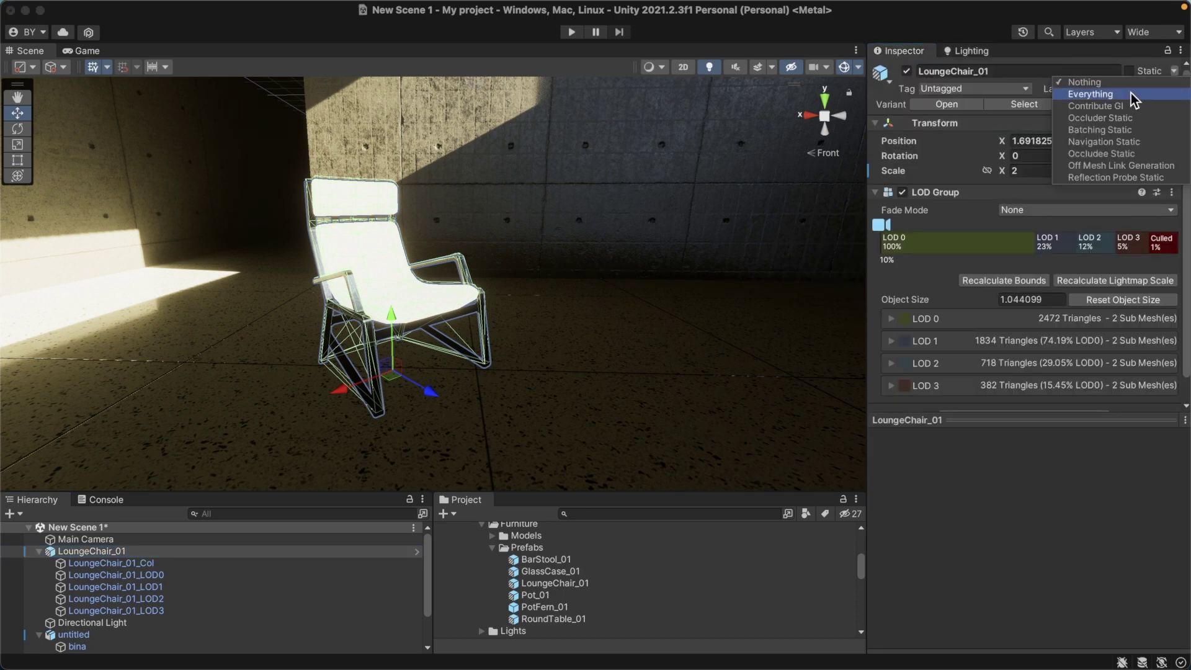
left_click(1121, 106)
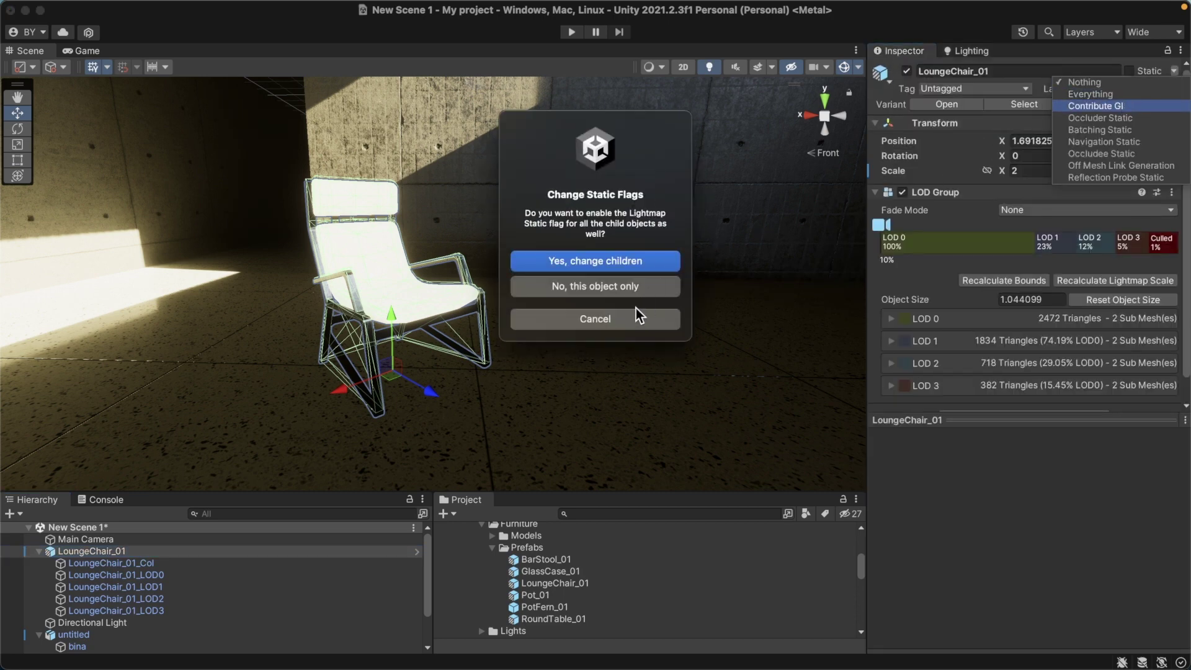
left_click(619, 262)
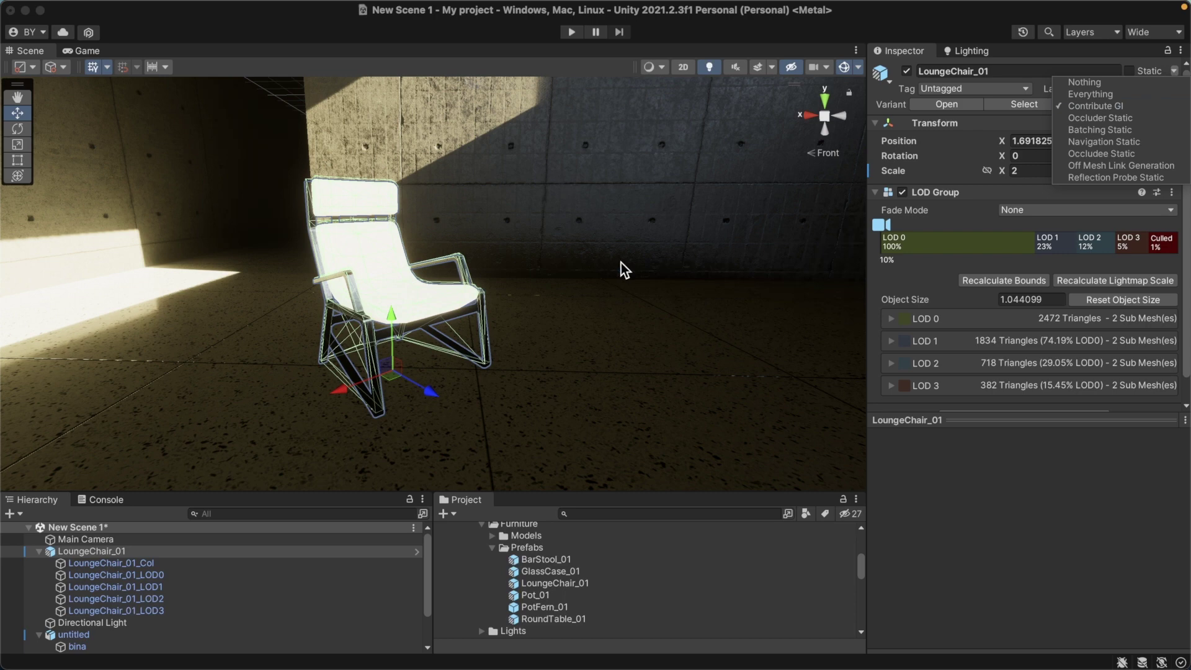
left_click(1133, 178)
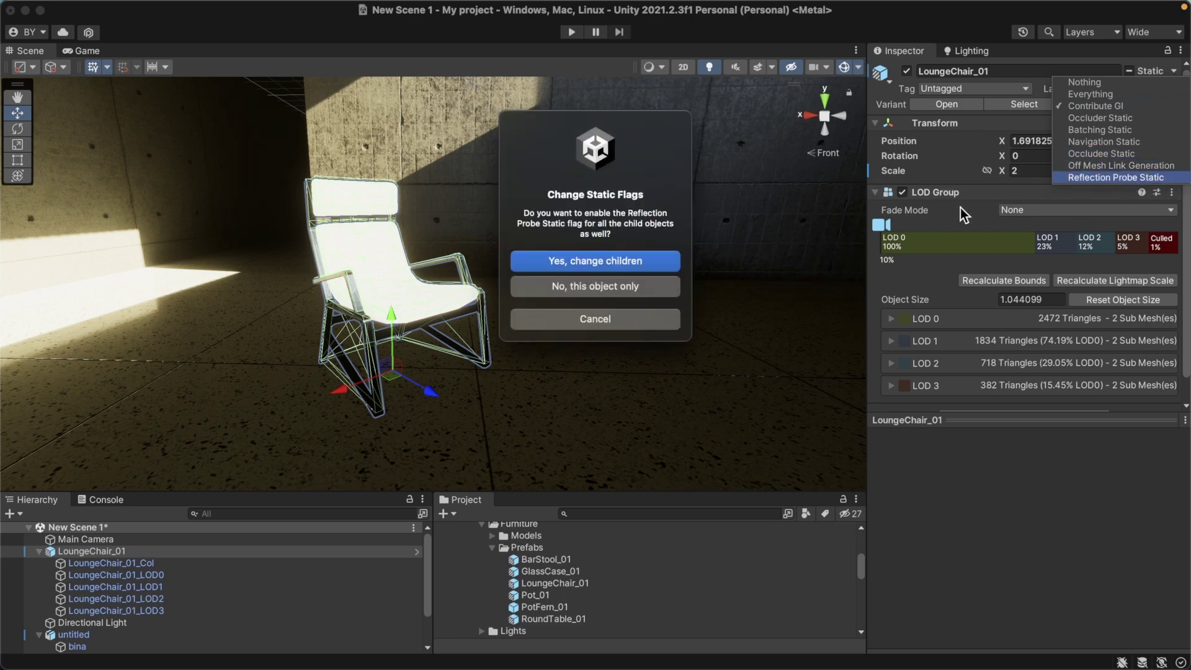
left_click(609, 262)
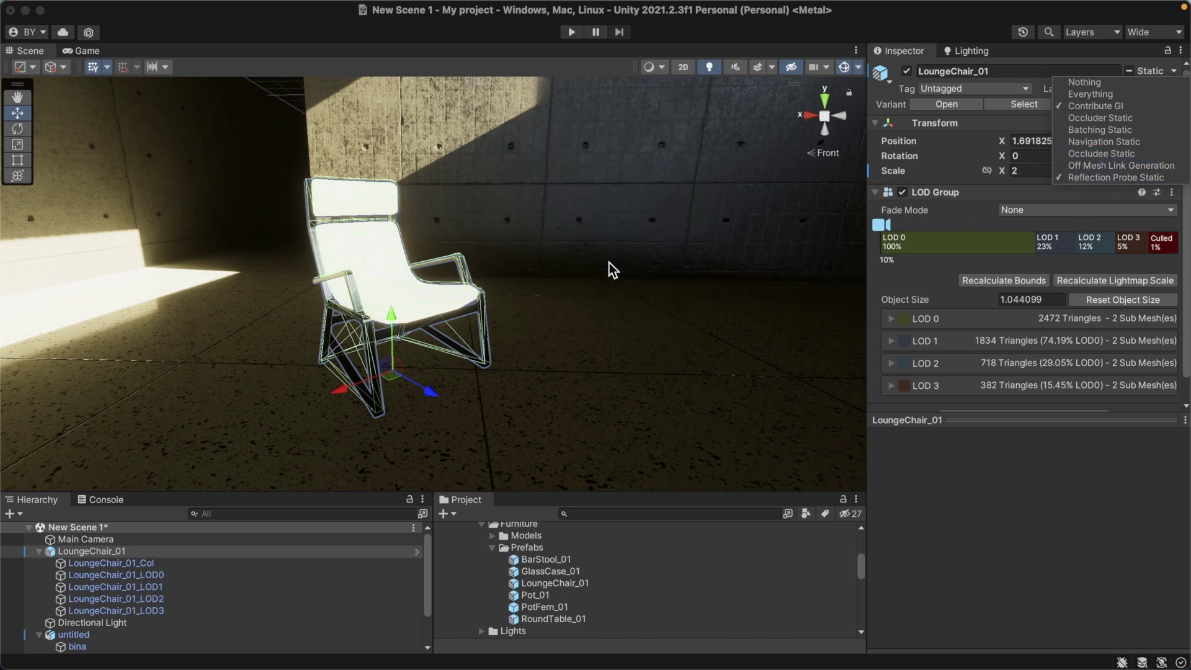
left_click(132, 623)
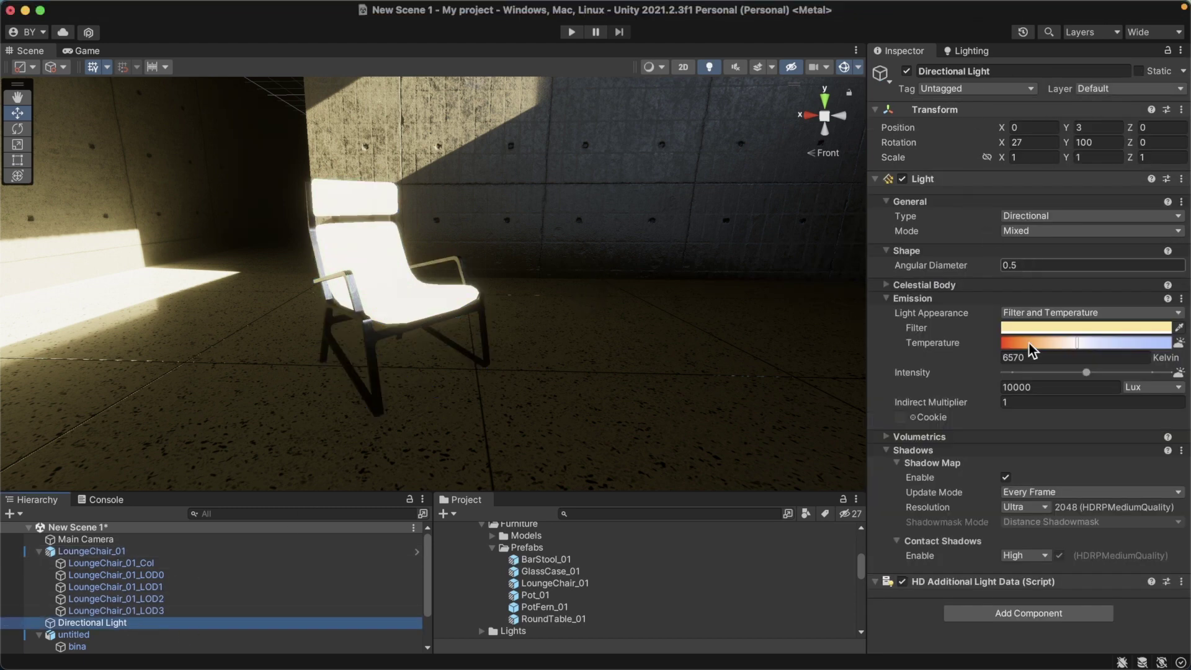
- Set the sun to 100000 lux with a pale cream FFF7E1 filter colour
left_click(1054, 386)
double_click(1054, 388)
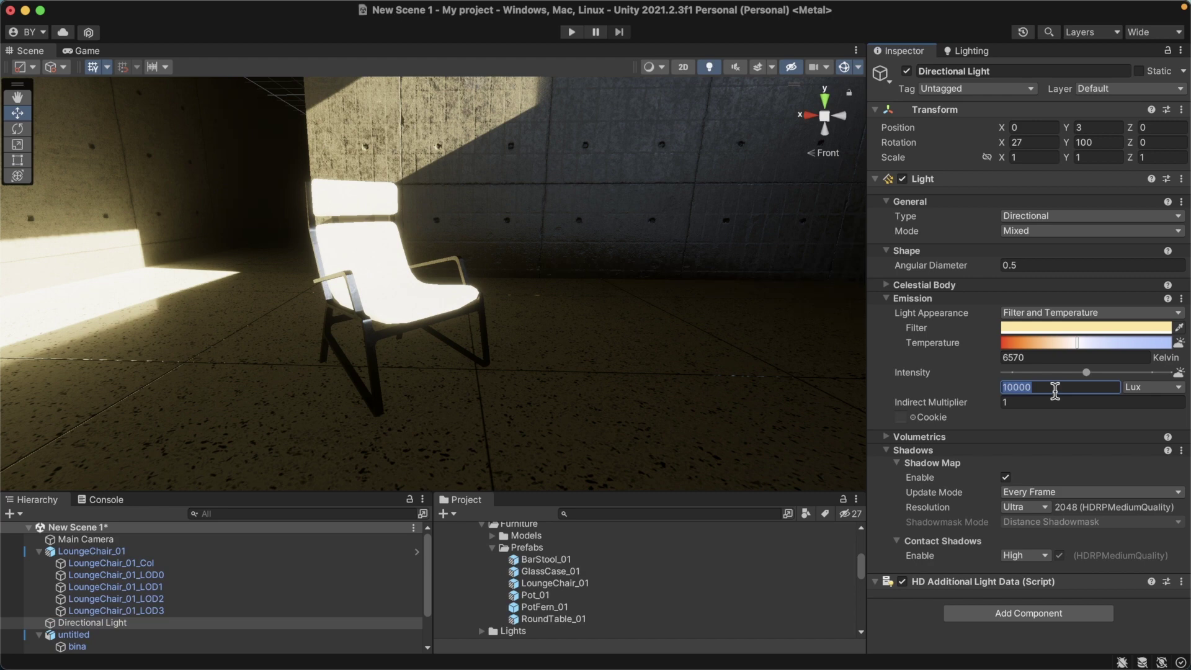
type("100000")
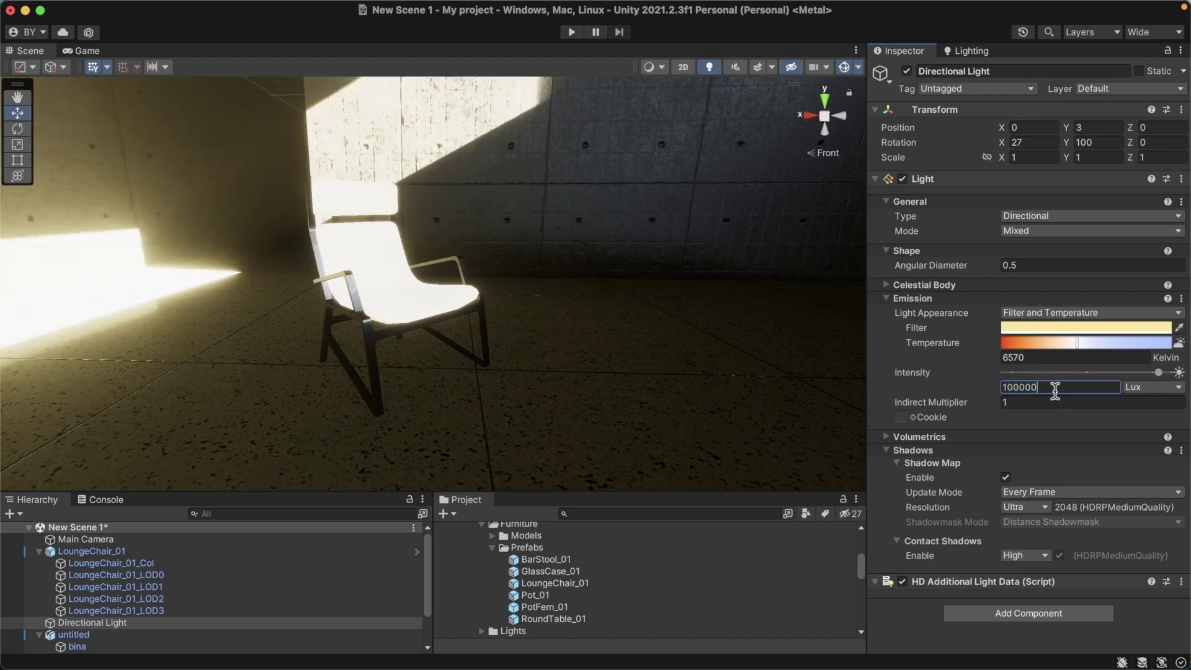
left_click(1036, 329)
left_click_drag(1095, 397, 1075, 390)
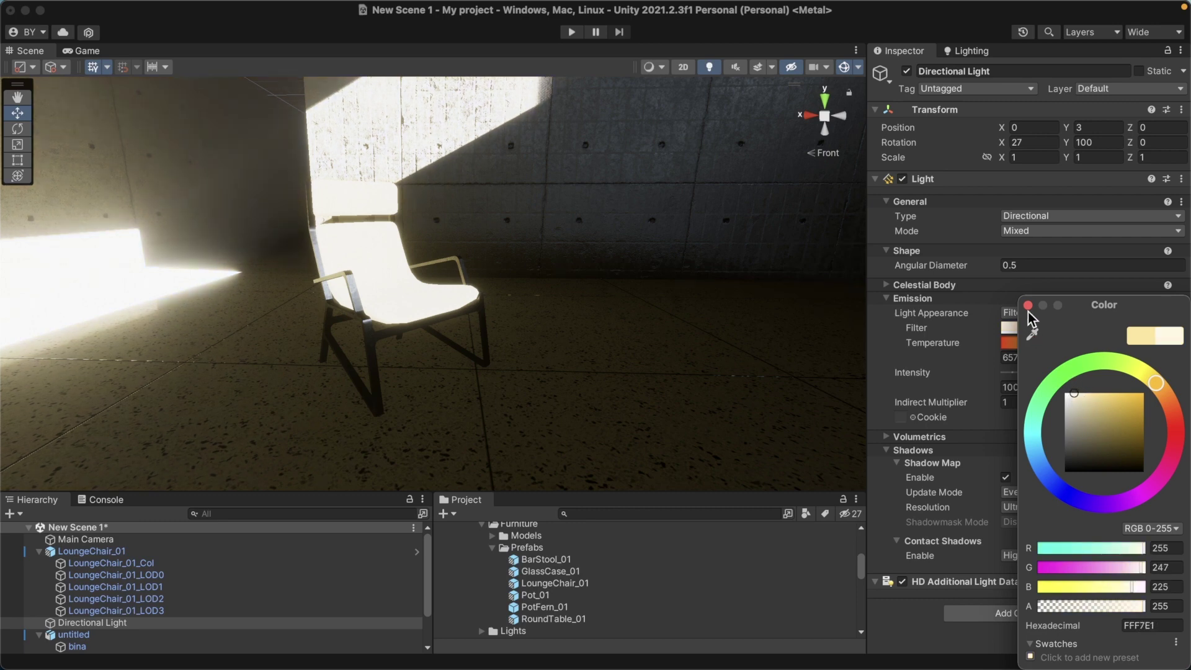
left_click(1027, 305)
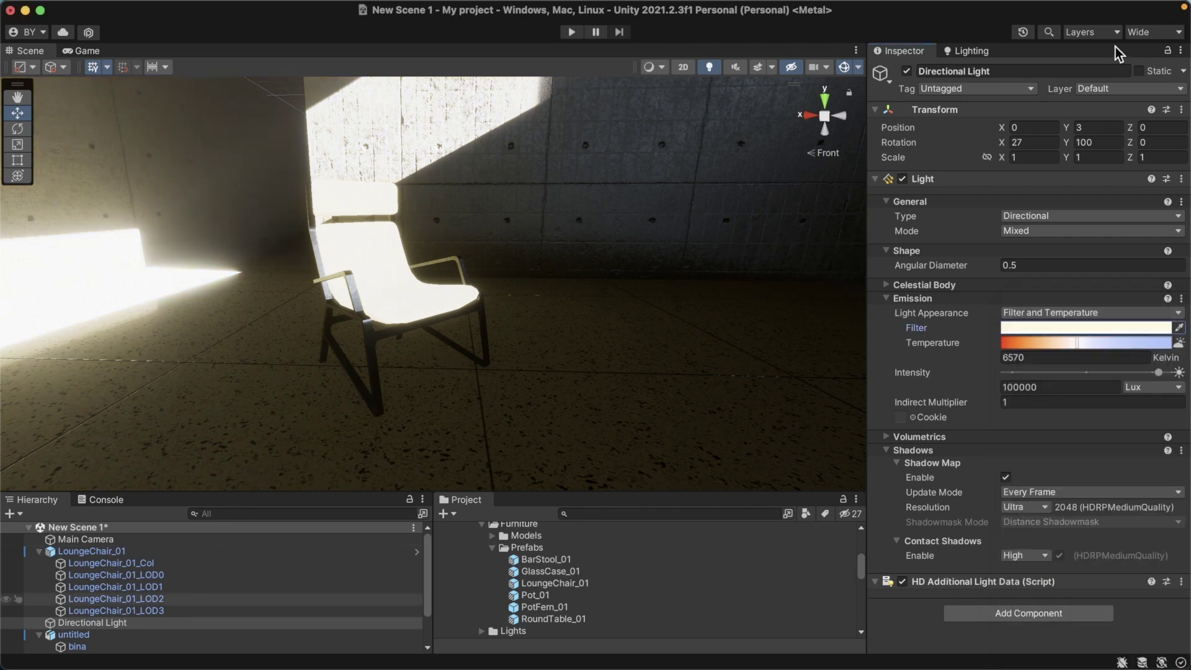
- Regenerate the lighting and orbit around the lounge chair to inspect it
left_click(985, 52)
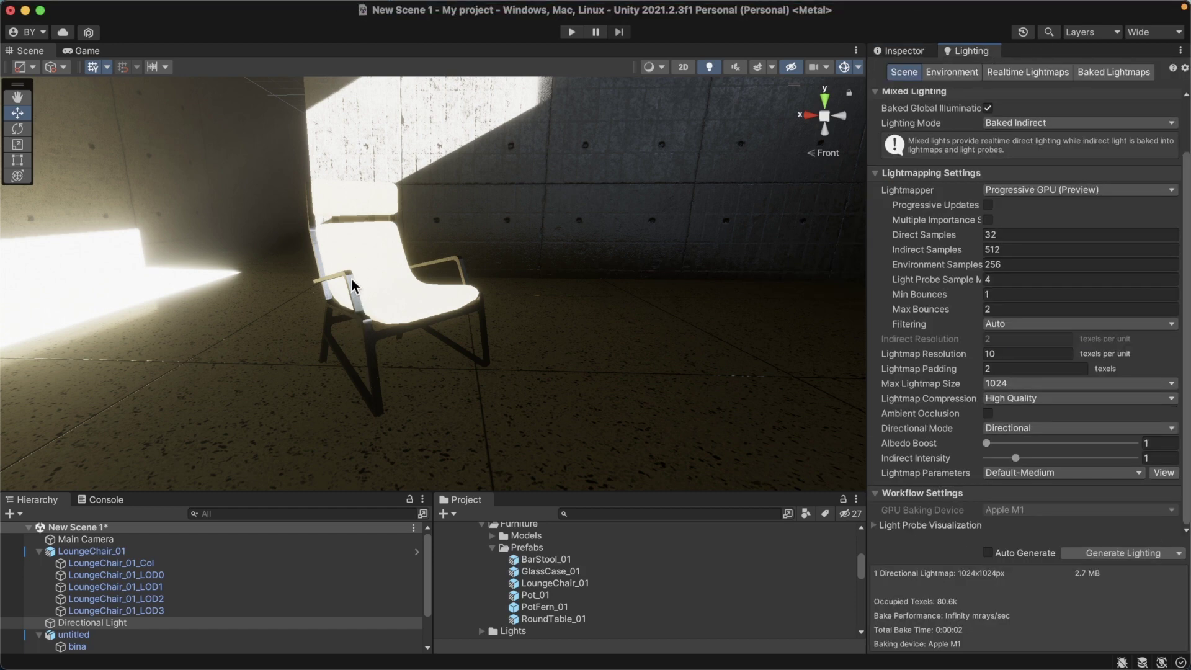
left_click(1113, 556)
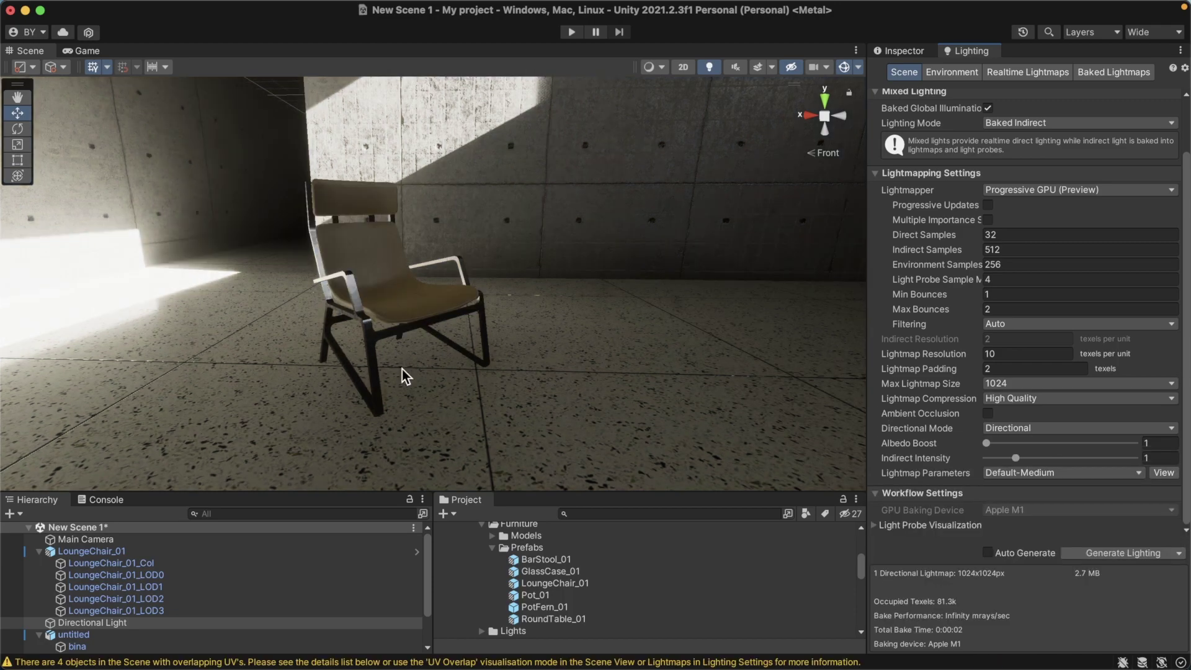
mouse_move(454, 380)
left_mouse_down("alt")
mouse_move(461, 348)
mouse_move(509, 350)
left_mouse_up("alt")
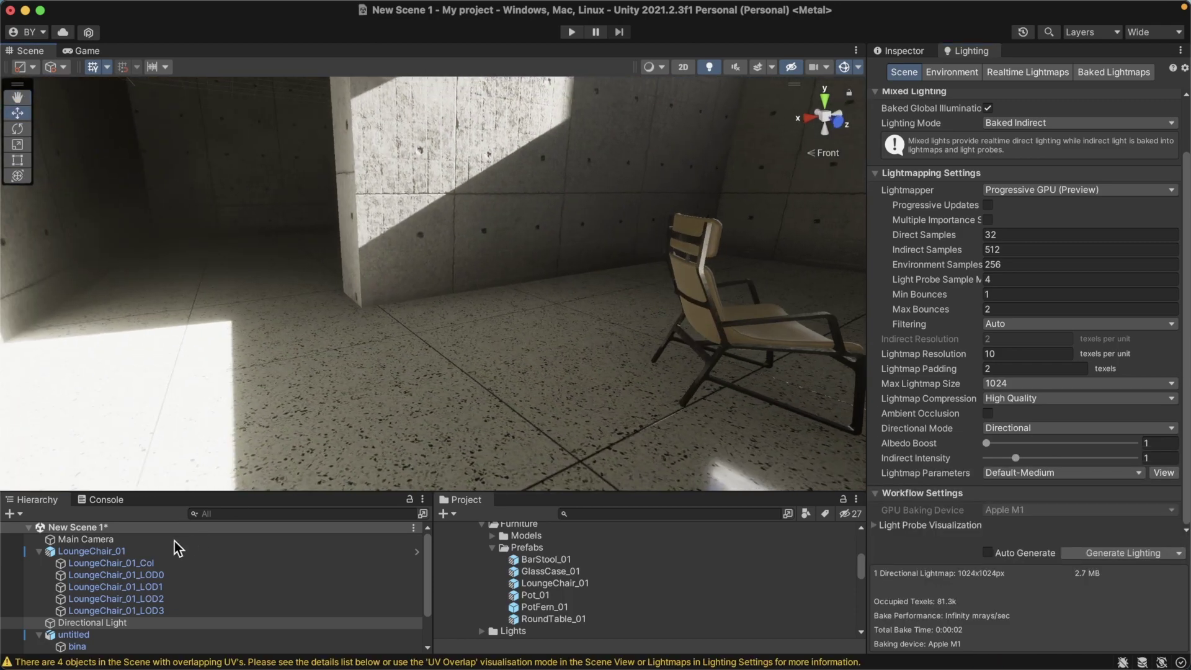
left_click(154, 566)
left_click(92, 551)
middle_click_drag(456, 248, 456, 312)
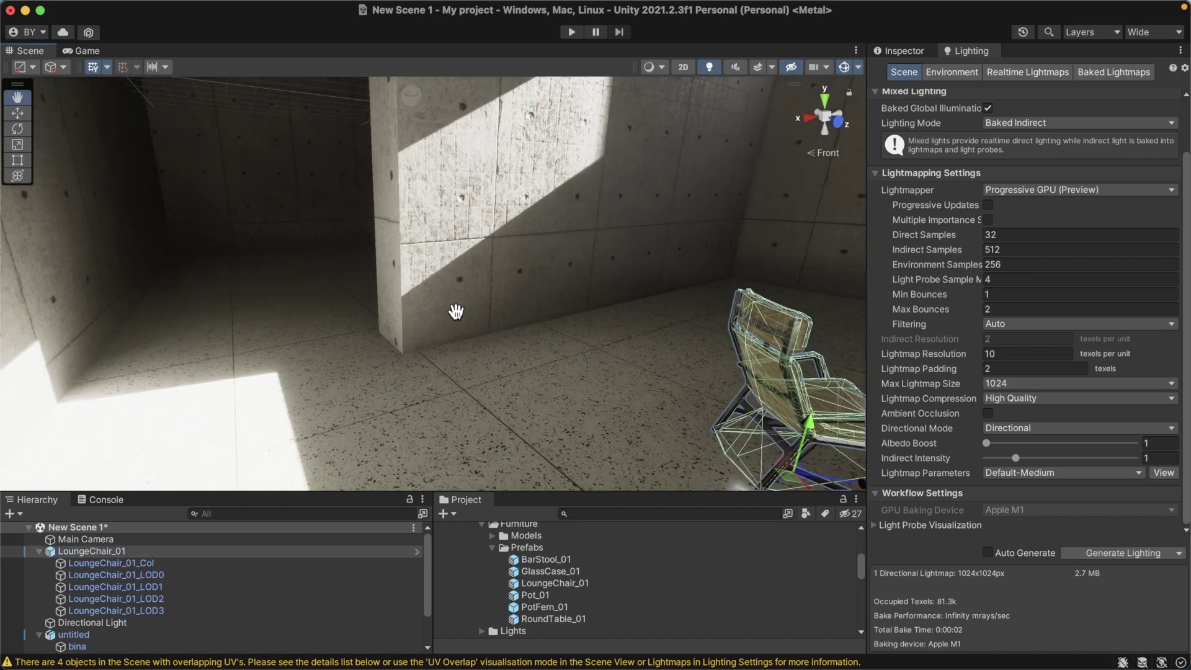
mouse_move(456, 311)
left_mouse_down("alt")
mouse_move(421, 341)
mouse_move(553, 348)
left_mouse_up("alt")
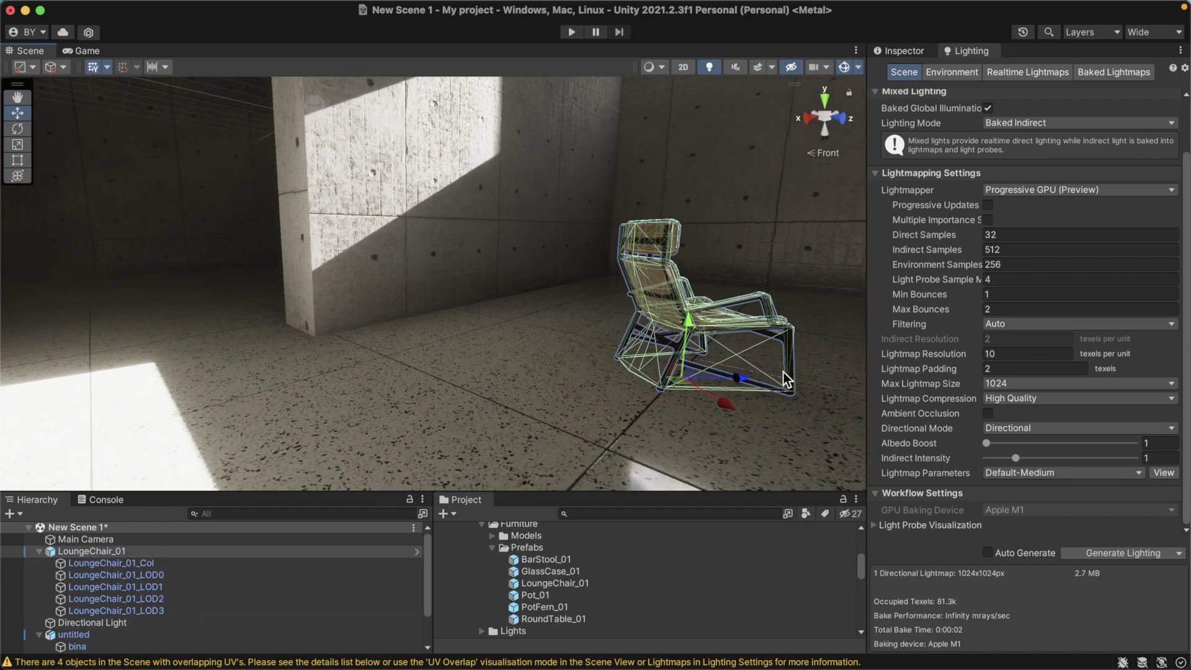
- Duplicate LoungeChair_01 and slide the copy along X against the concrete pillar
right_click(132, 550)
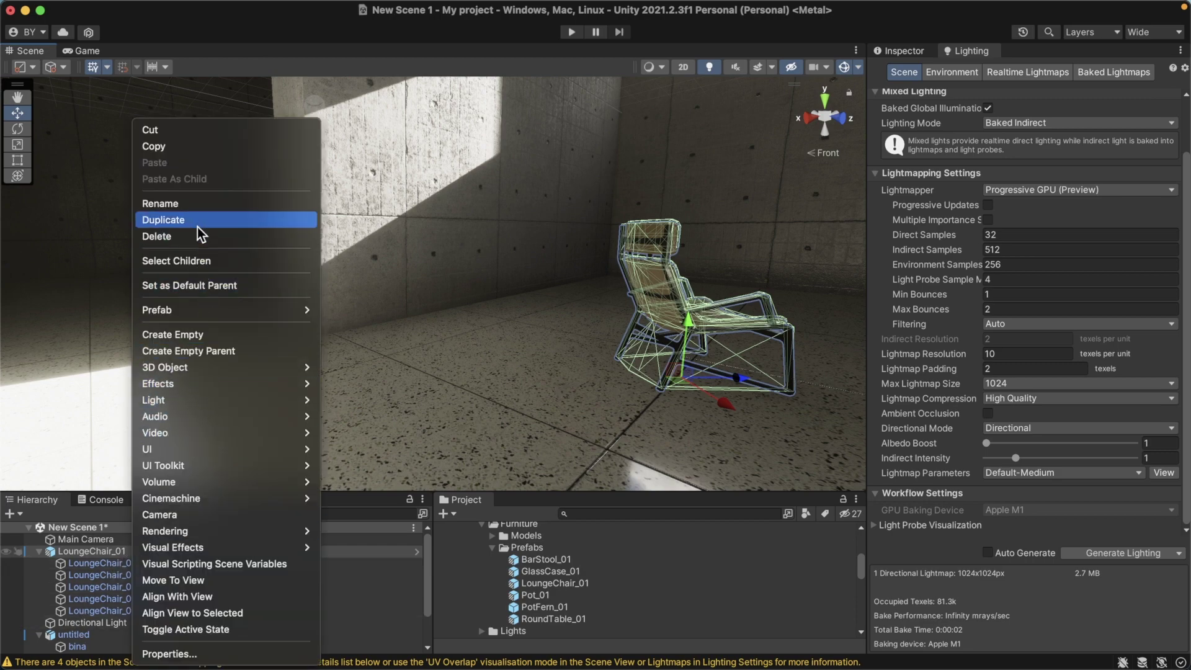
left_click(221, 224)
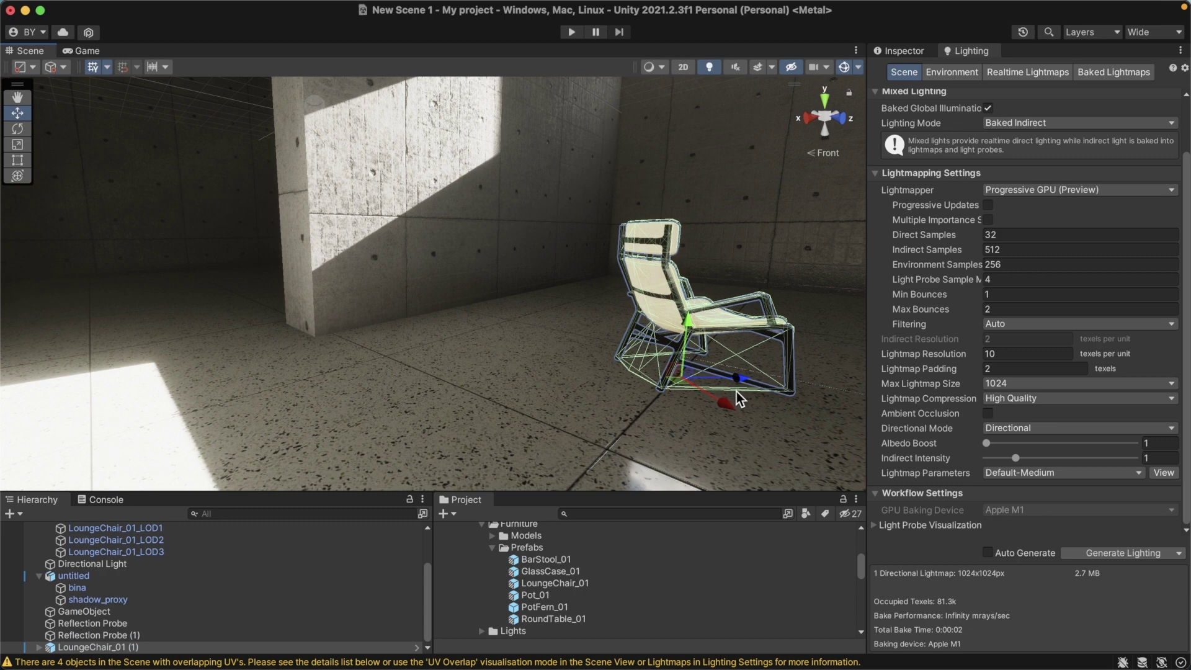
left_click(114, 648)
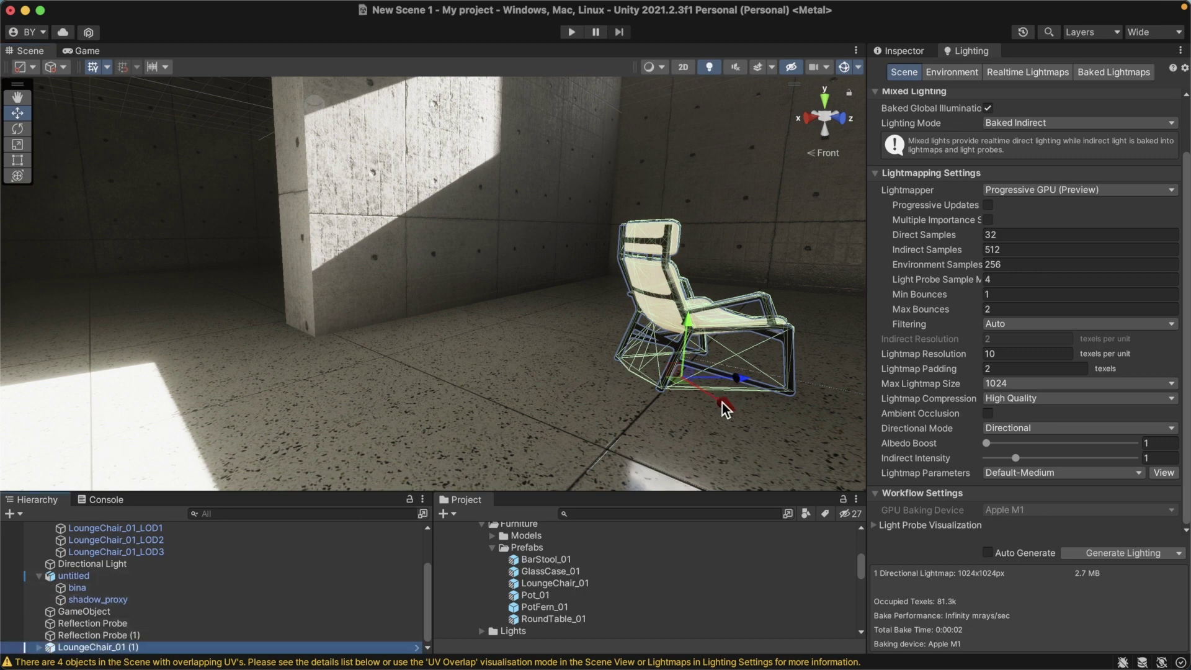
mouse_move(722, 402)
left_mouse_down()
mouse_move(624, 336)
mouse_move(272, 358)
left_mouse_up()
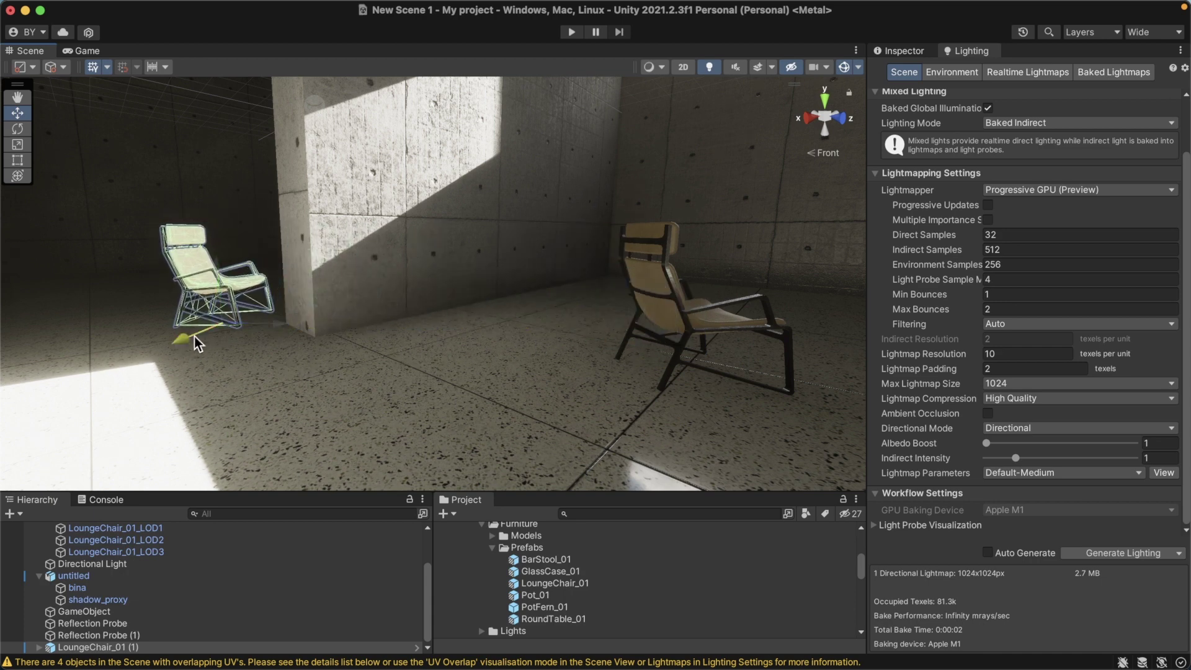
mouse_move(186, 343)
left_mouse_down()
mouse_move(269, 282)
mouse_move(271, 292)
left_mouse_up()
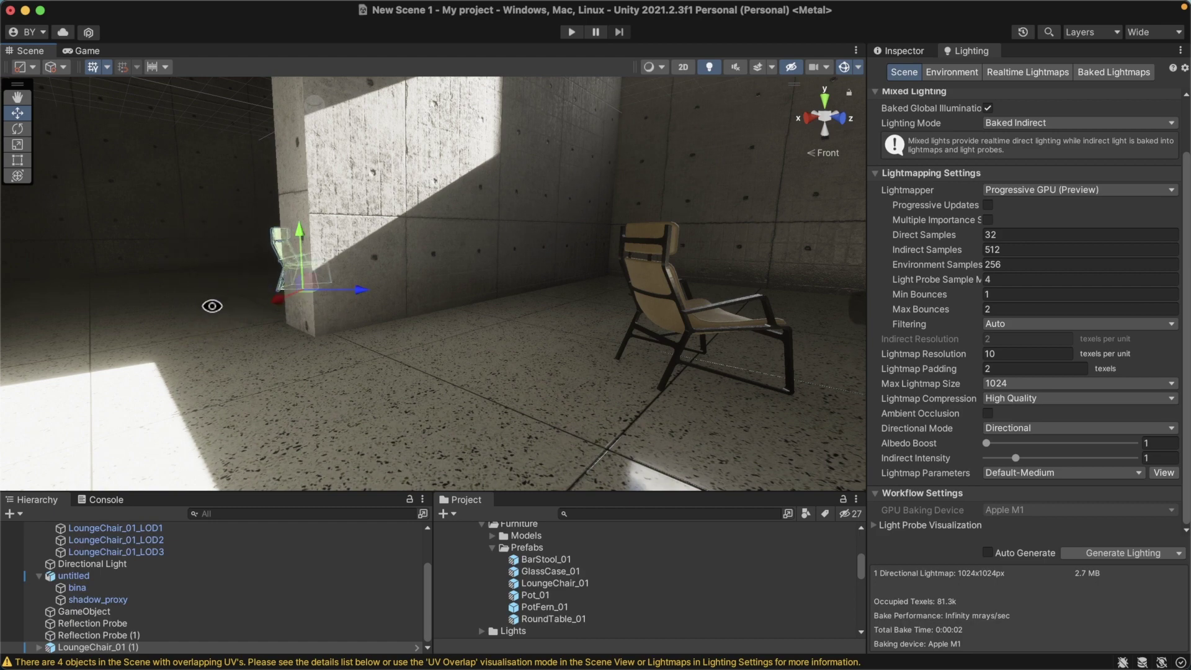
mouse_move(213, 305)
middle_mouse_down()
mouse_move(341, 293)
mouse_move(371, 404)
middle_mouse_up()
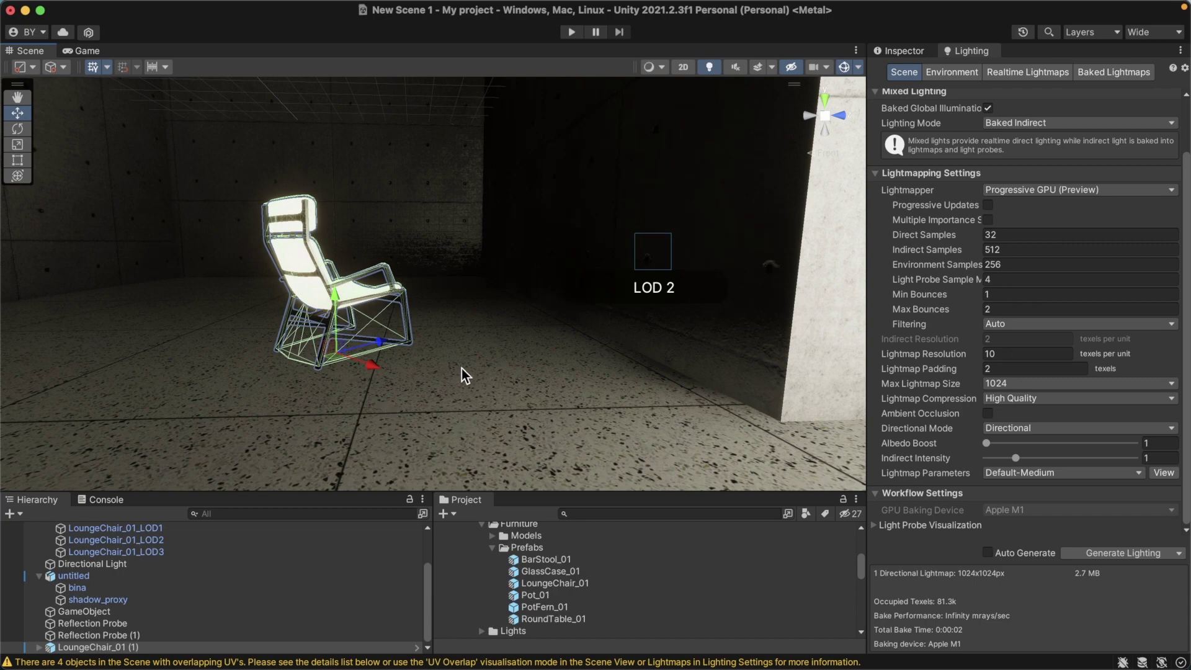
left_click(461, 369)
left_click_drag(459, 357, 363, 330, "alt")
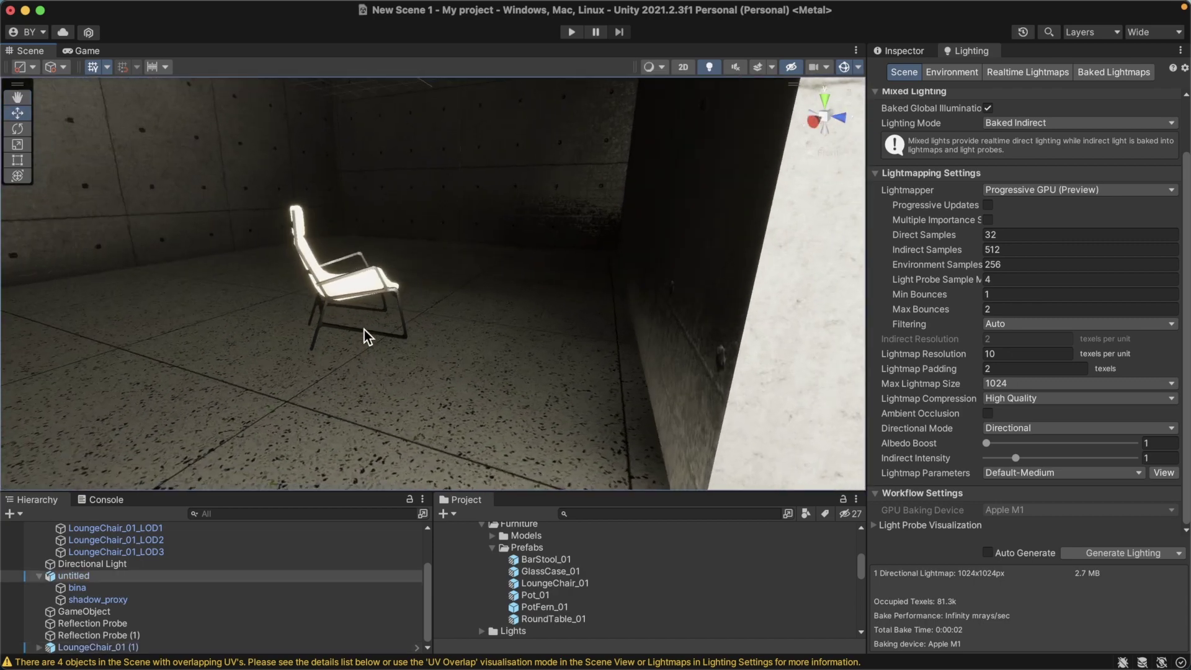
left_click_drag(394, 372, 366, 381, "alt")
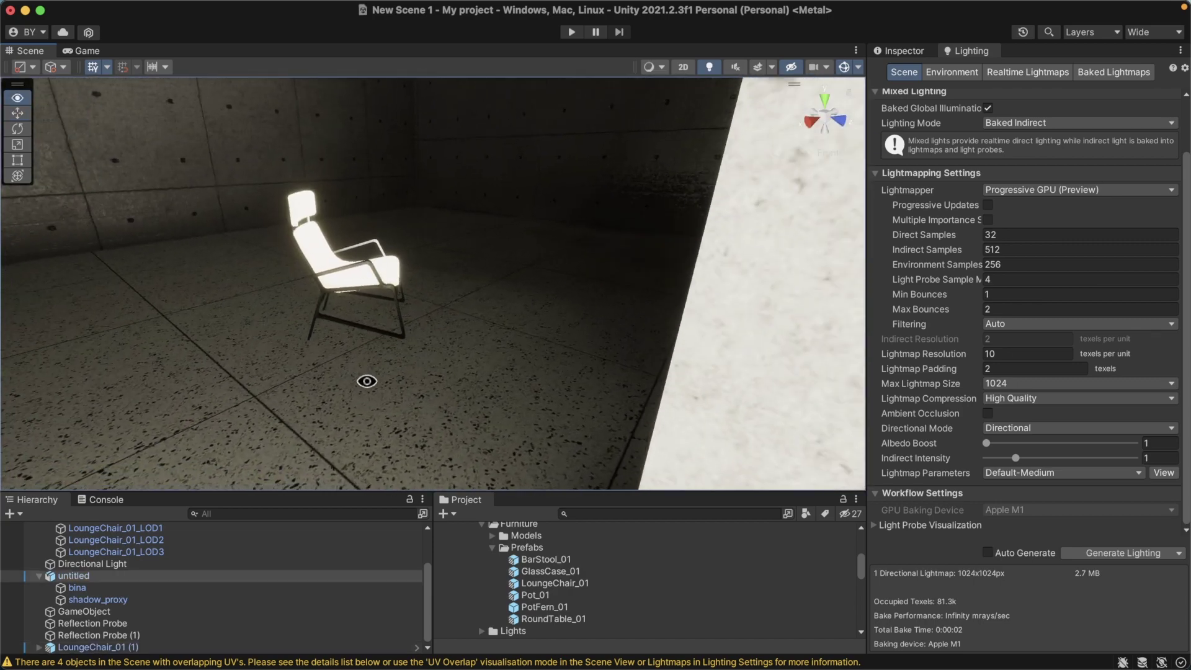
- Regenerate the lighting with the chair copy and orbit to view the whole room
left_click(1120, 554)
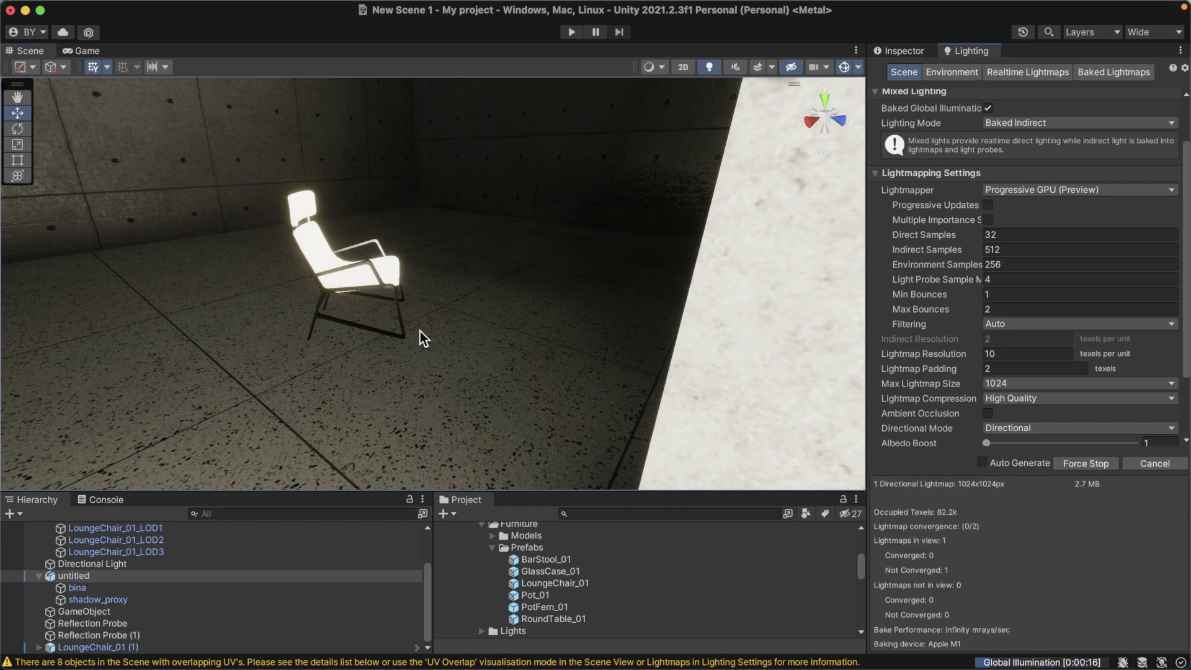
mouse_move(457, 318)
left_mouse_down("alt")
mouse_move(352, 380)
mouse_move(439, 305)
mouse_move(438, 246)
mouse_move(424, 334)
mouse_move(438, 318)
mouse_move(396, 396)
mouse_move(461, 353)
left_mouse_up("alt")
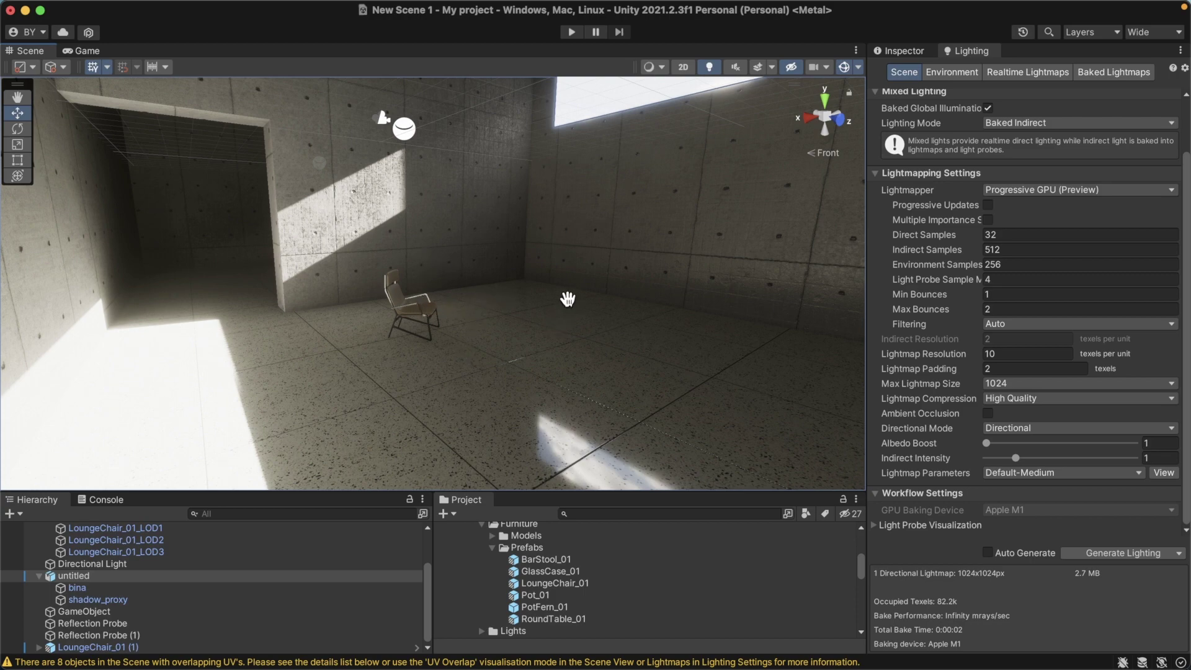
middle_click_drag(568, 299, 461, 358)
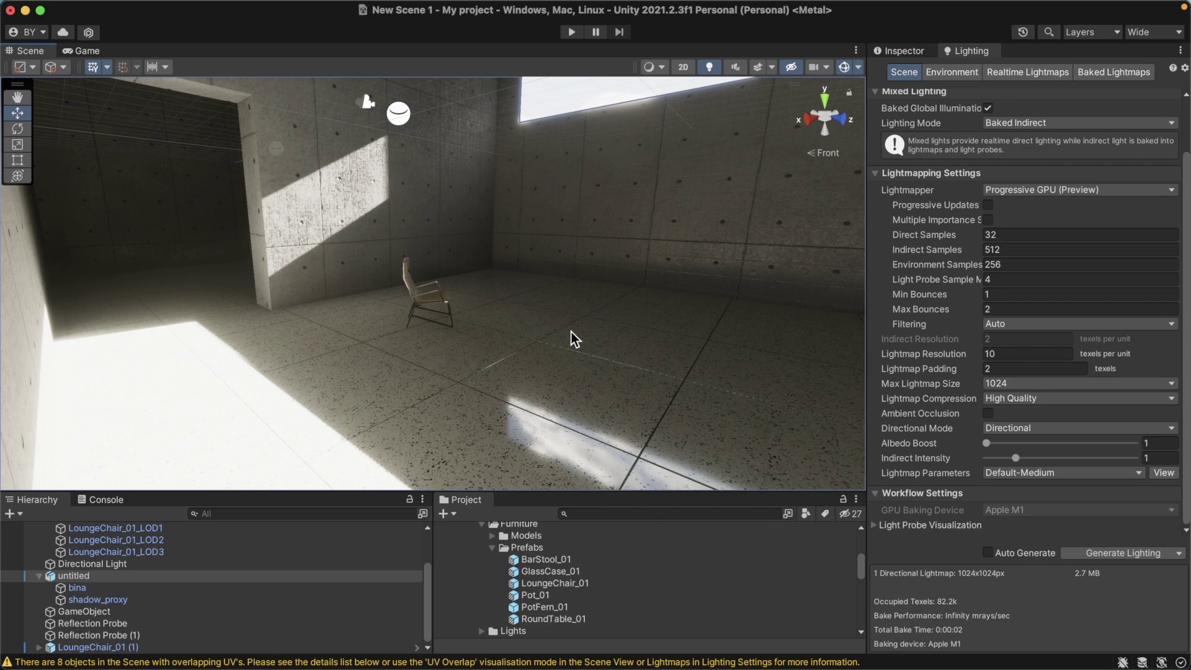
mouse_move(571, 332)
left_mouse_down("alt")
mouse_move(476, 360)
mouse_move(489, 372)
mouse_move(477, 376)
left_mouse_up("alt")
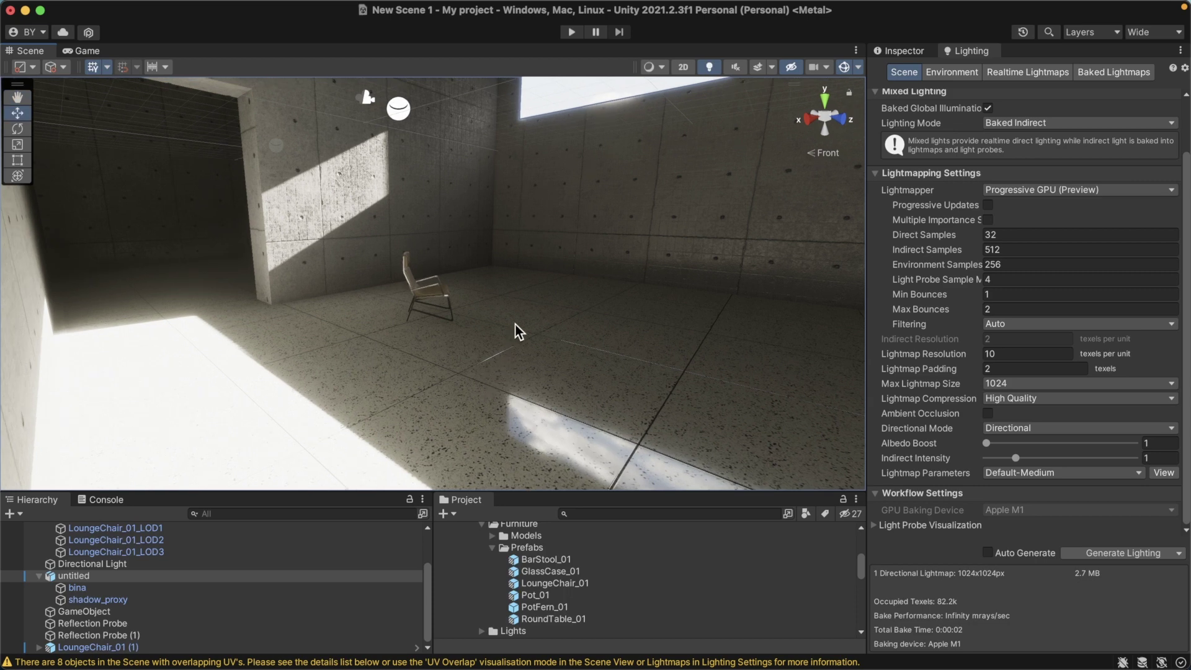
left_click_drag(518, 331, 447, 354, "alt")
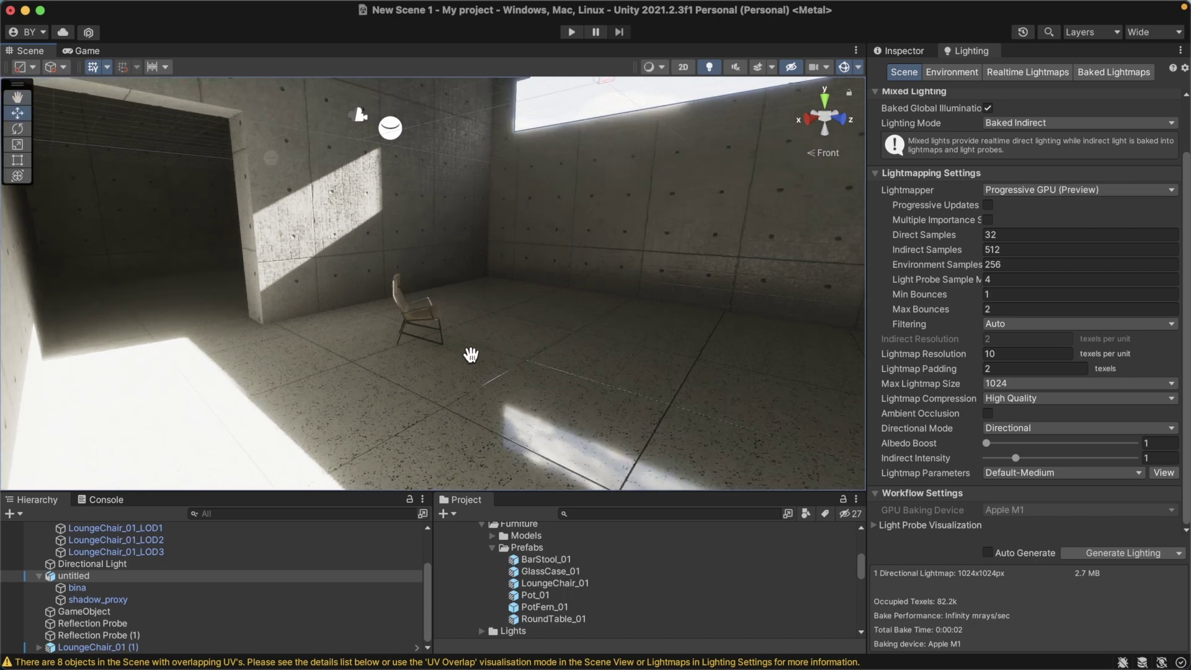
left_click_drag(470, 348, 487, 344, "alt")
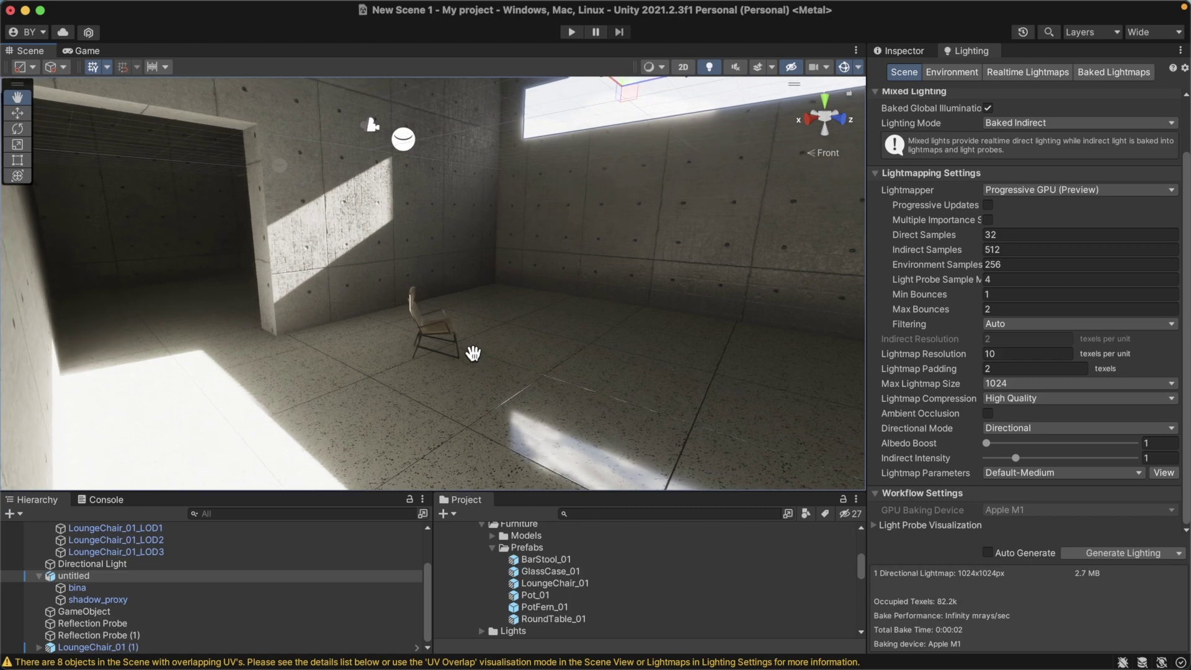
- Maximize the Scene view to fill the editor window
left_click(856, 50)
left_click(873, 83)
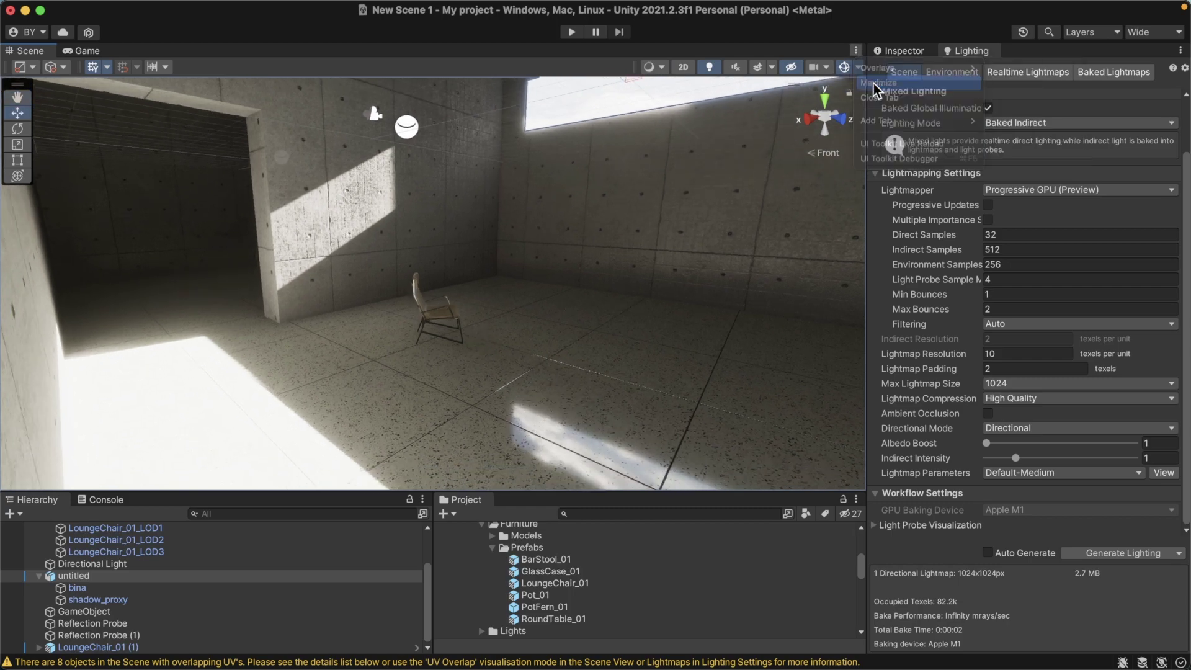
left_click_drag(620, 369, 596, 359, "alt")
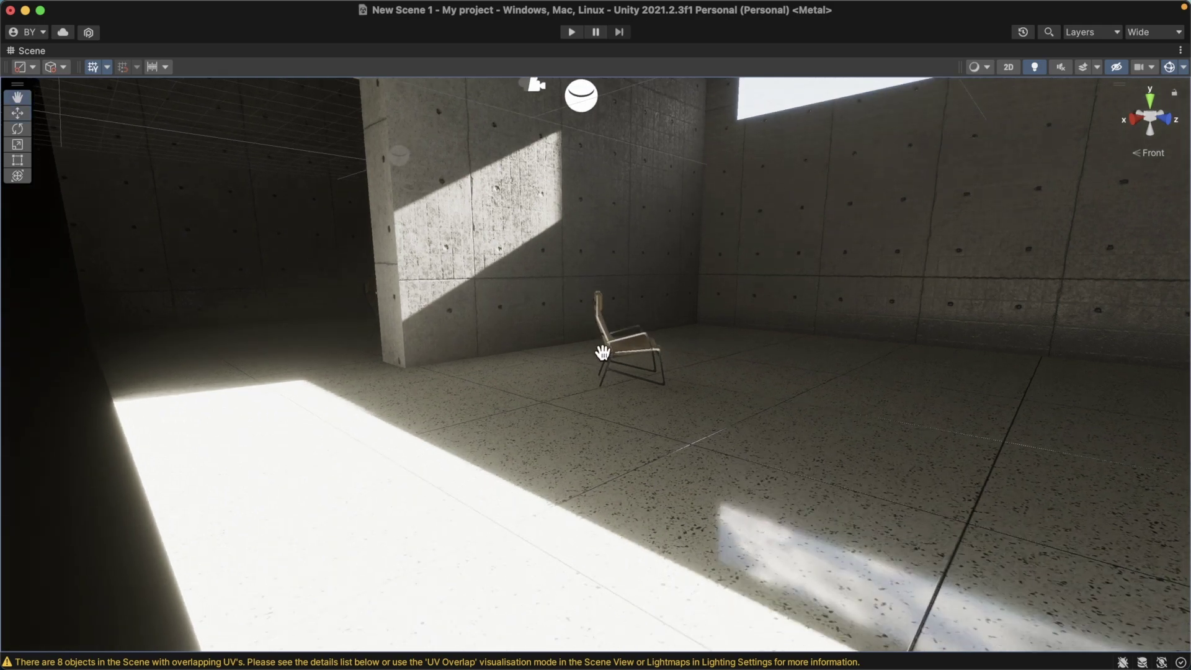